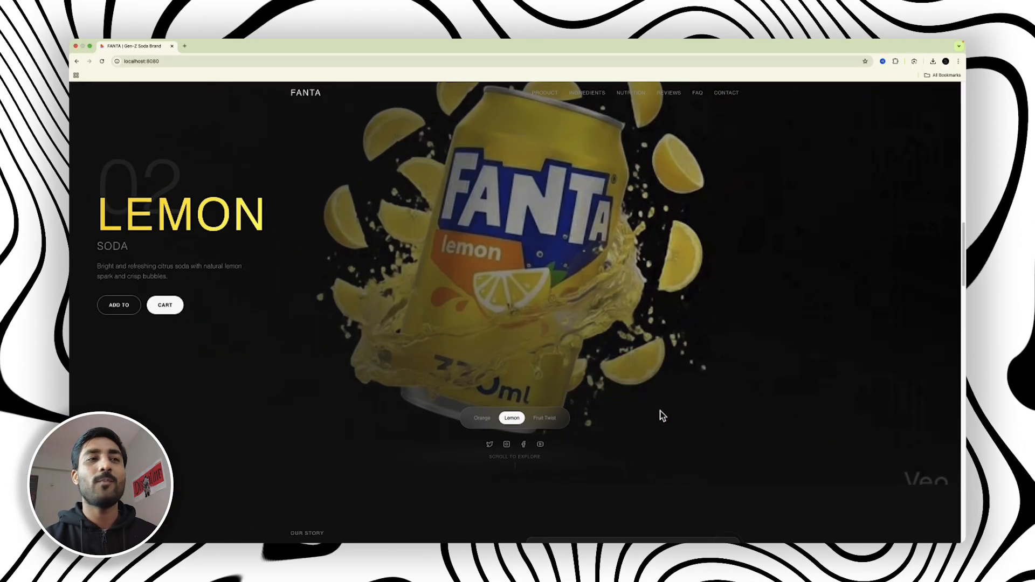
Preview the Lemon hero's scroll animation and switch the hero to the Fruit Twist variant.
{"action": "scroll", "coordinate": [661, 401], "scroll_direction": "down", "scroll_amount": 3}
{"action": "scroll", "coordinate": [661, 396], "scroll_direction": "up", "scroll_amount": 4}
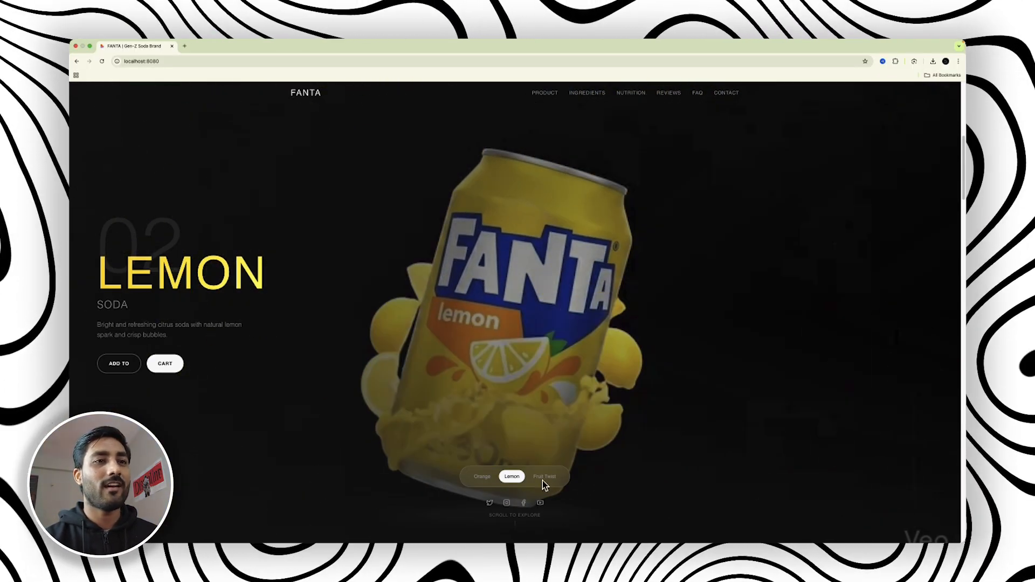
{"action": "left_click", "coordinate": [544, 478]}
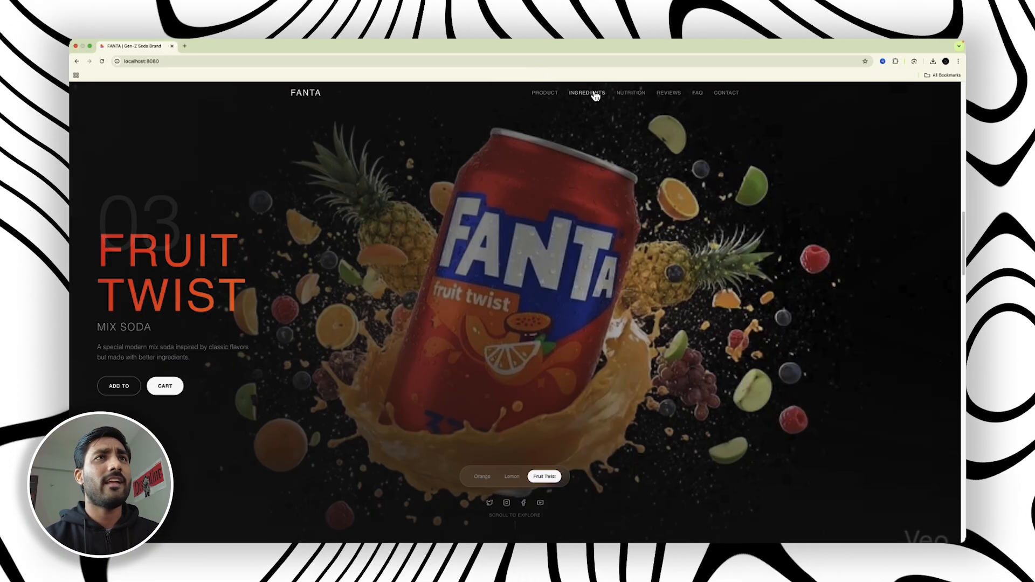
Visit the Fanta site's Ingredients, Nutrition, Reviews and Contact sections.
{"action": "left_click", "coordinate": [587, 92]}
{"action": "left_click", "coordinate": [632, 94]}
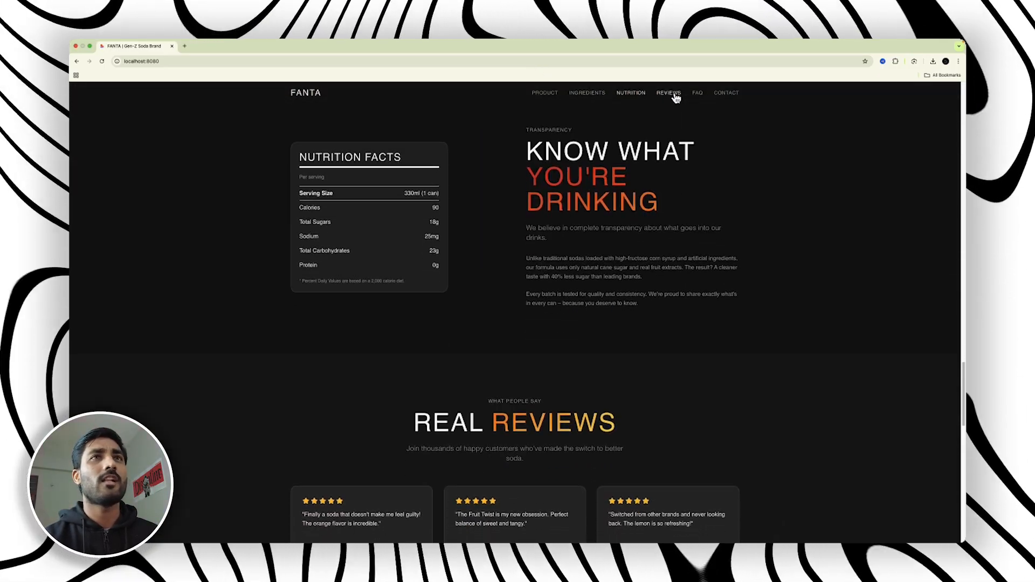
{"action": "left_click", "coordinate": [669, 94]}
{"action": "left_click", "coordinate": [727, 97]}
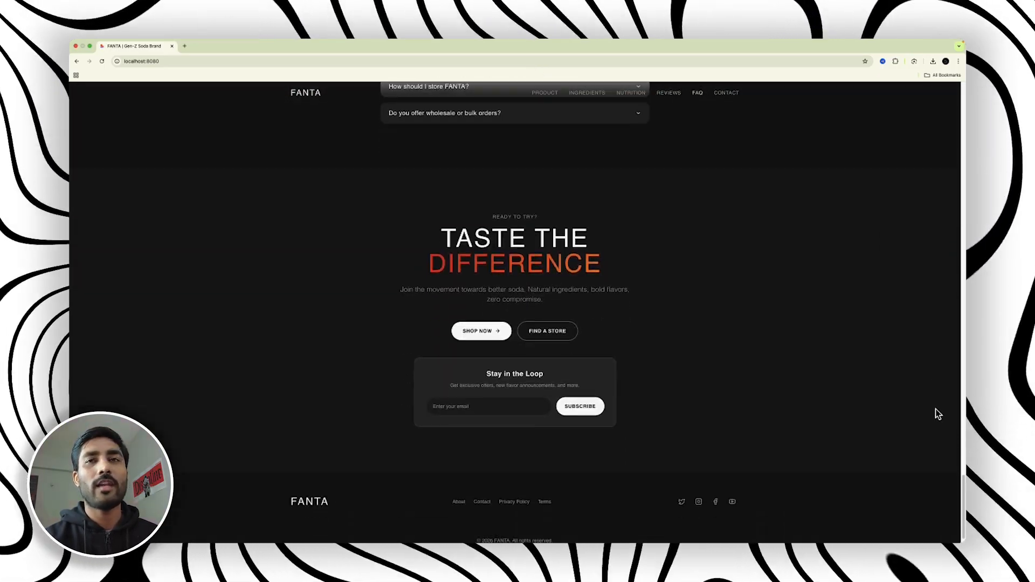
Return to the Fruit Twist hero and preview its scroll animation forward and in reverse.
{"action": "scroll", "coordinate": [935, 397], "scroll_direction": "up", "scroll_amount": 20}
{"action": "scroll", "coordinate": [515, 313], "scroll_direction": "up", "scroll_amount": 15}
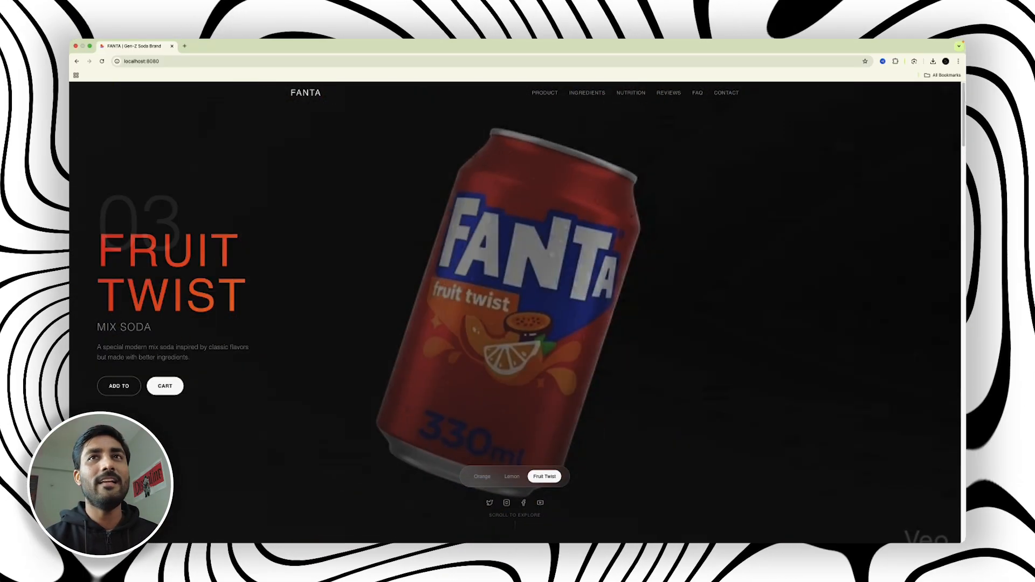
{"action": "scroll", "coordinate": [514, 312], "scroll_direction": "down", "scroll_amount": 12}
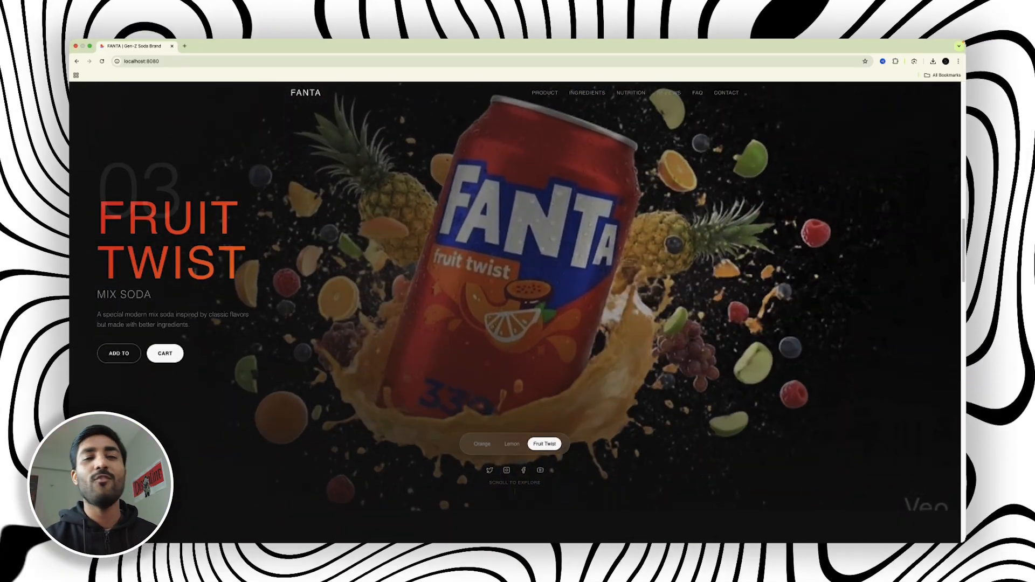
{"action": "scroll", "coordinate": [896, 346], "scroll_direction": "up", "scroll_amount": 5}
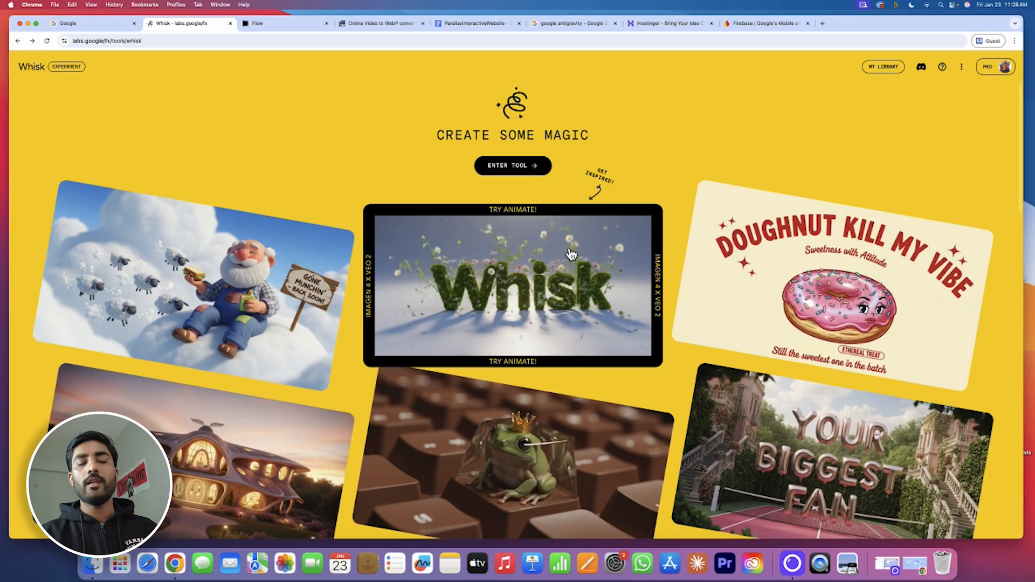
Review the Flow and Whisk pages and the Ezgif Video to WebP converter.
{"action": "left_click", "coordinate": [284, 26]}
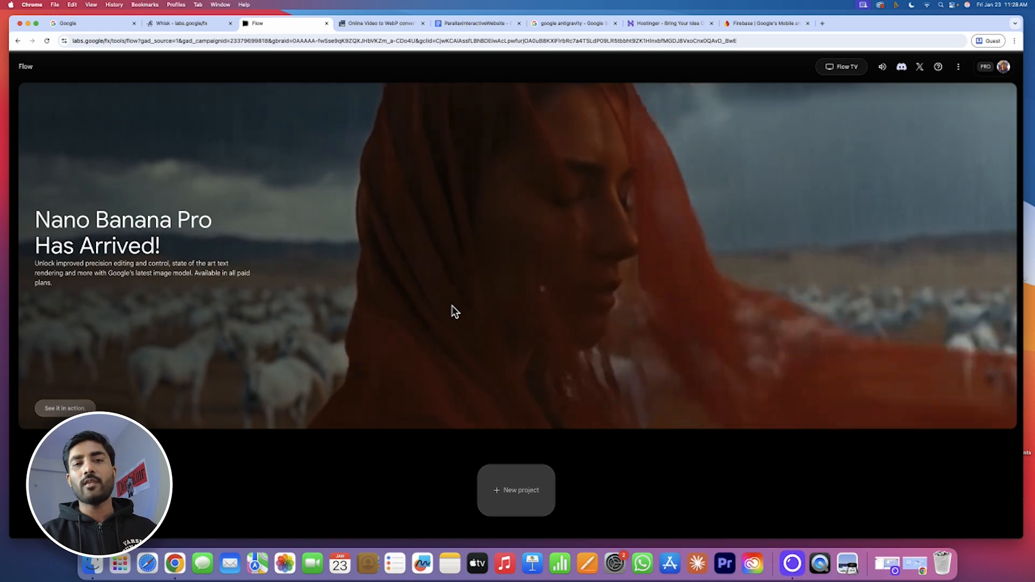
{"action": "left_click", "coordinate": [178, 24]}
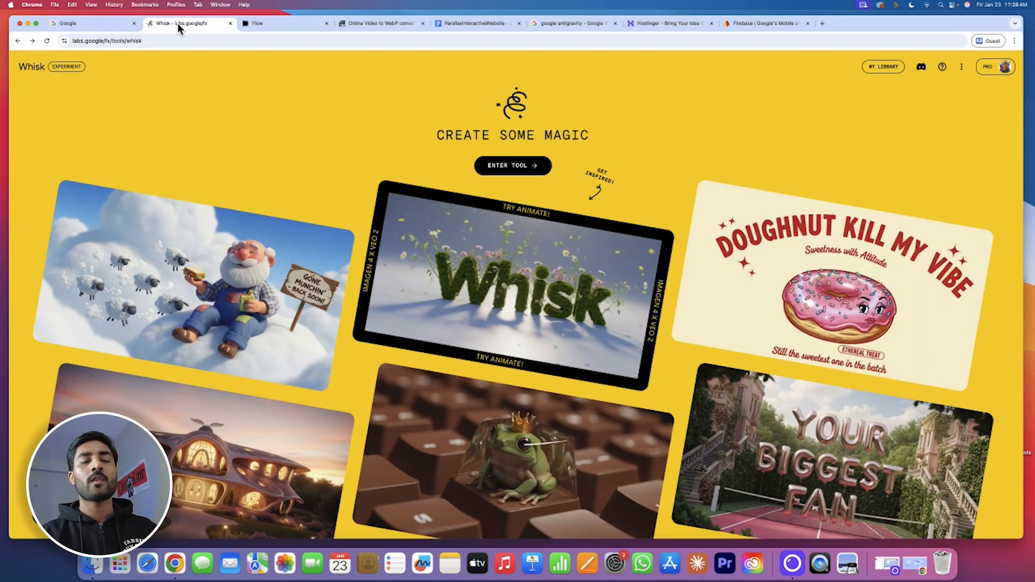
{"action": "left_click", "coordinate": [276, 25]}
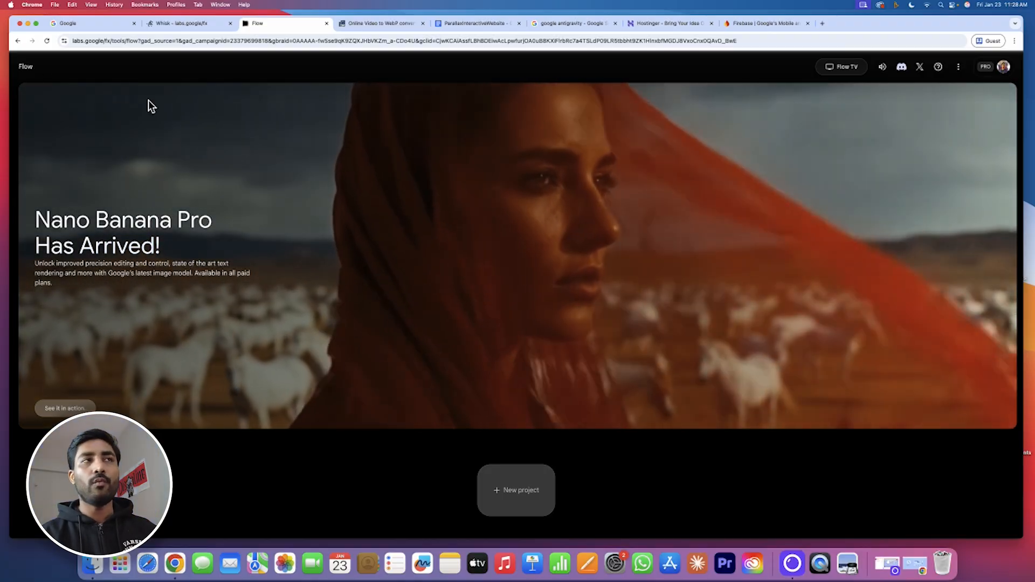
{"action": "left_click", "coordinate": [369, 24]}
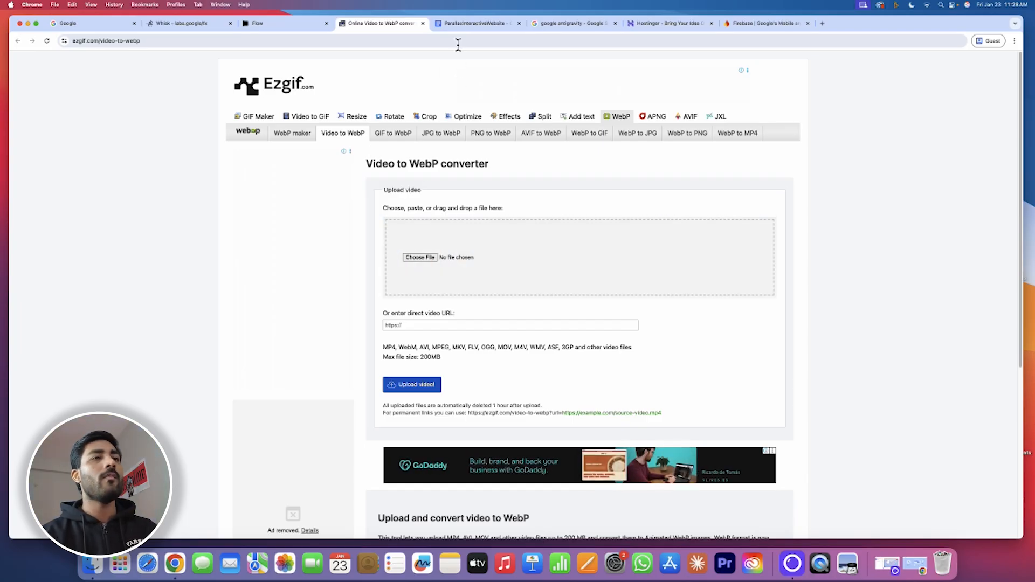
Look through the ParallaxInteractiveWebsite document's prompts and links, and return to its beginning.
{"action": "left_click", "coordinate": [460, 24]}
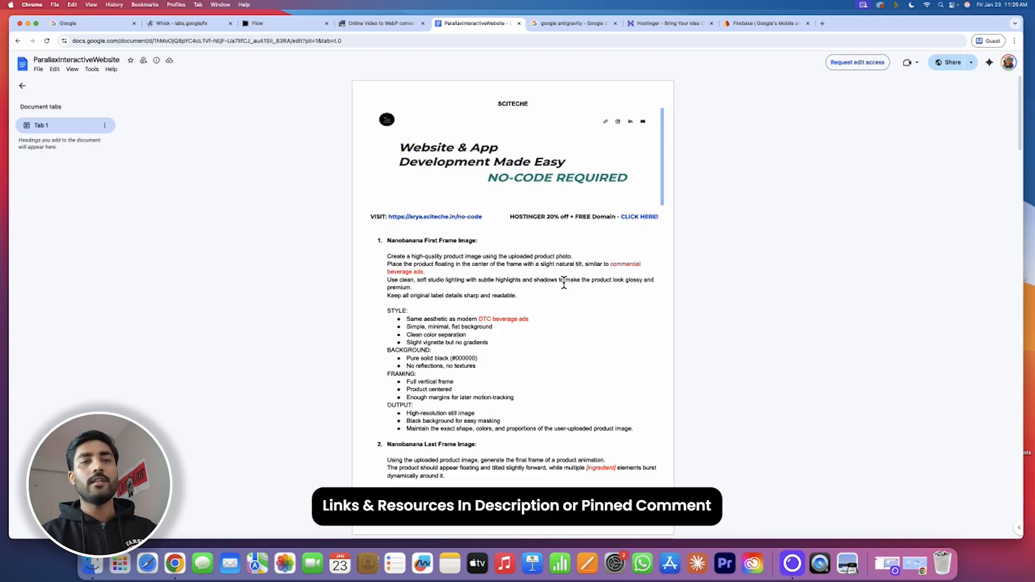
{"action": "scroll", "coordinate": [576, 322], "scroll_direction": "down", "scroll_amount": 20}
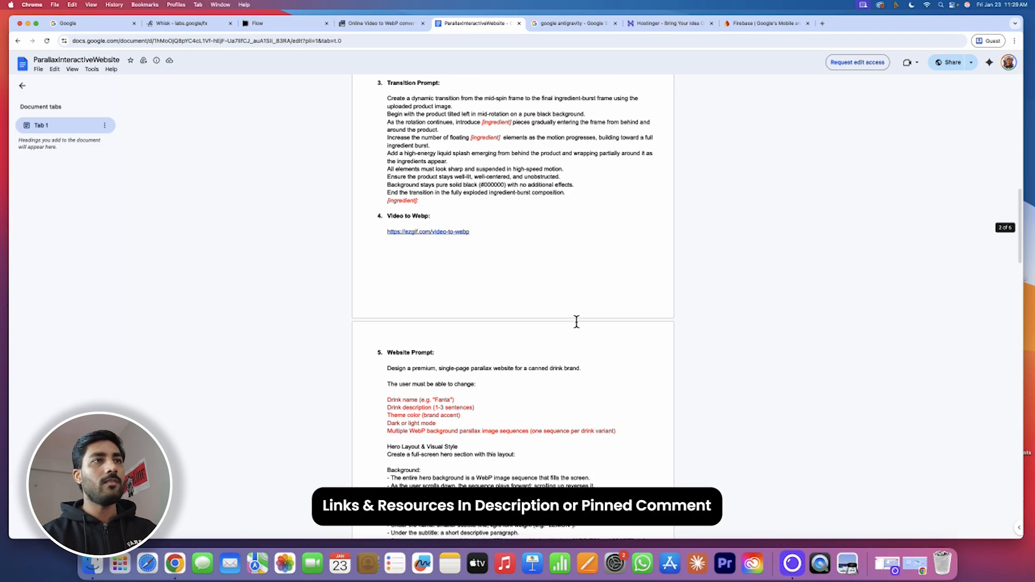
{"action": "scroll", "coordinate": [578, 322], "scroll_direction": "up", "scroll_amount": 20}
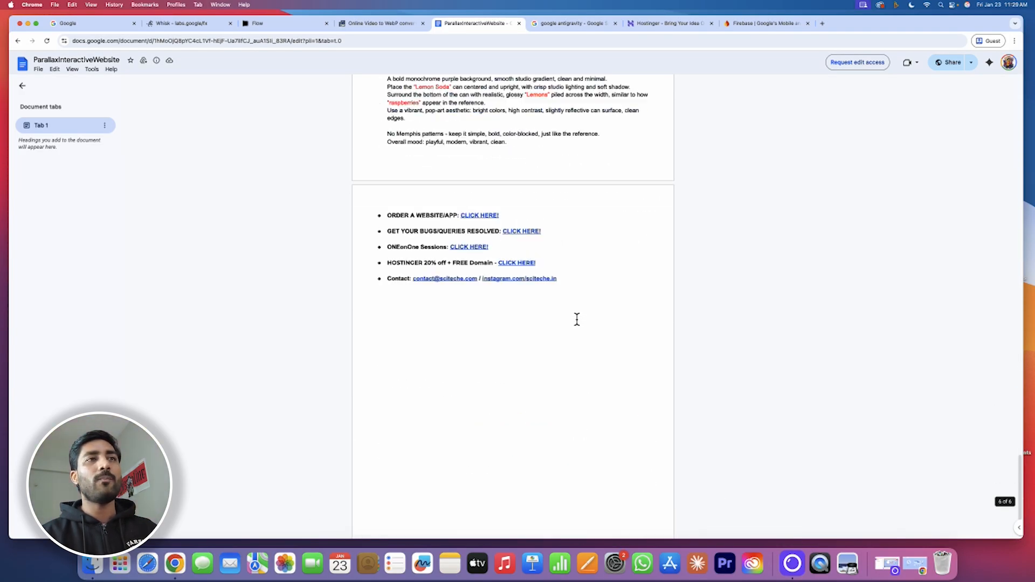
{"action": "scroll", "coordinate": [580, 322], "scroll_direction": "up", "scroll_amount": 20}
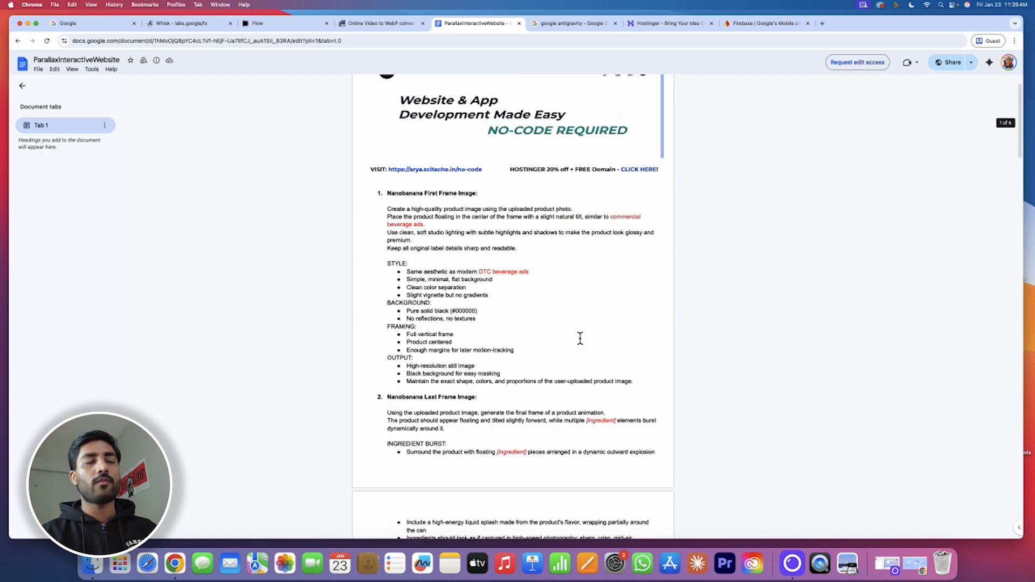
Open the Google Antigravity website from the search results, and view the Hostinger and Firebase pages.
{"action": "left_click", "coordinate": [570, 24]}
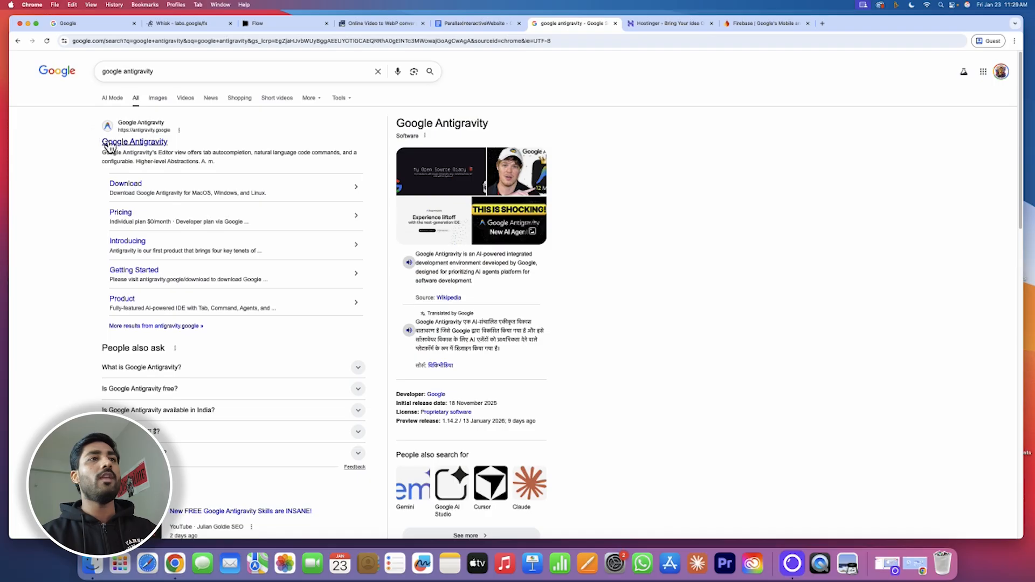
{"action": "left_click", "coordinate": [165, 143]}
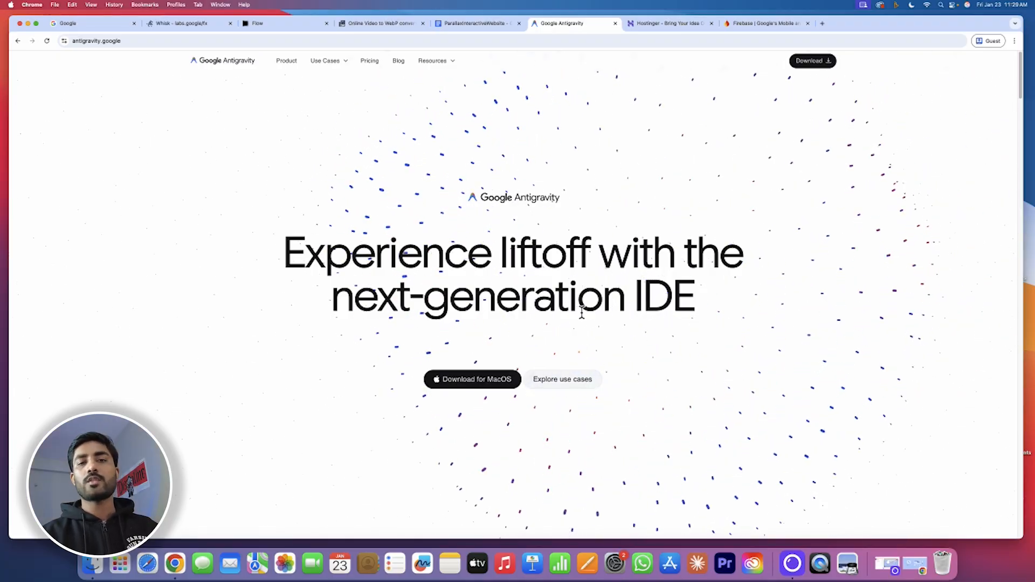
{"action": "left_click", "coordinate": [656, 24]}
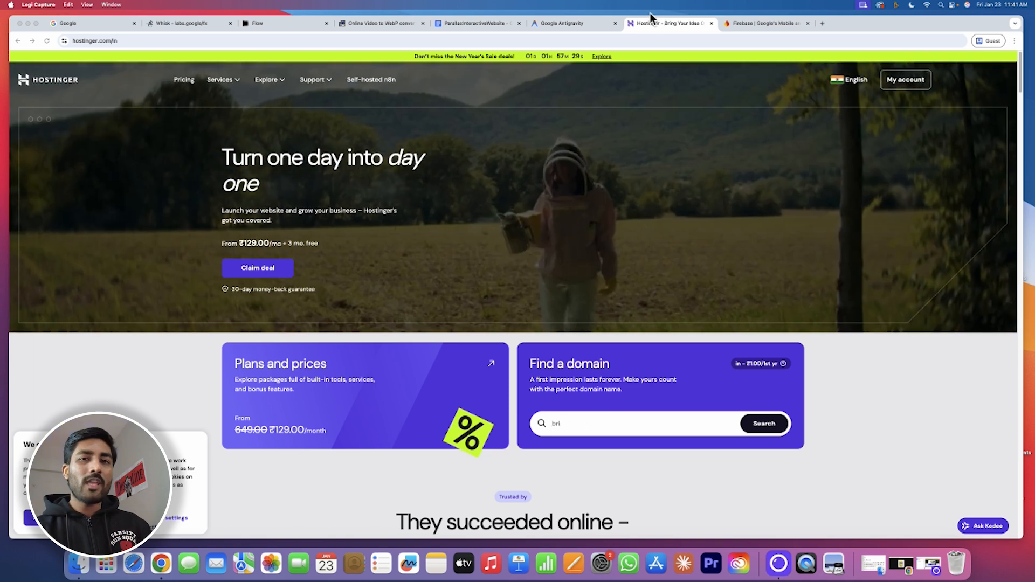
{"action": "left_click", "coordinate": [768, 28]}
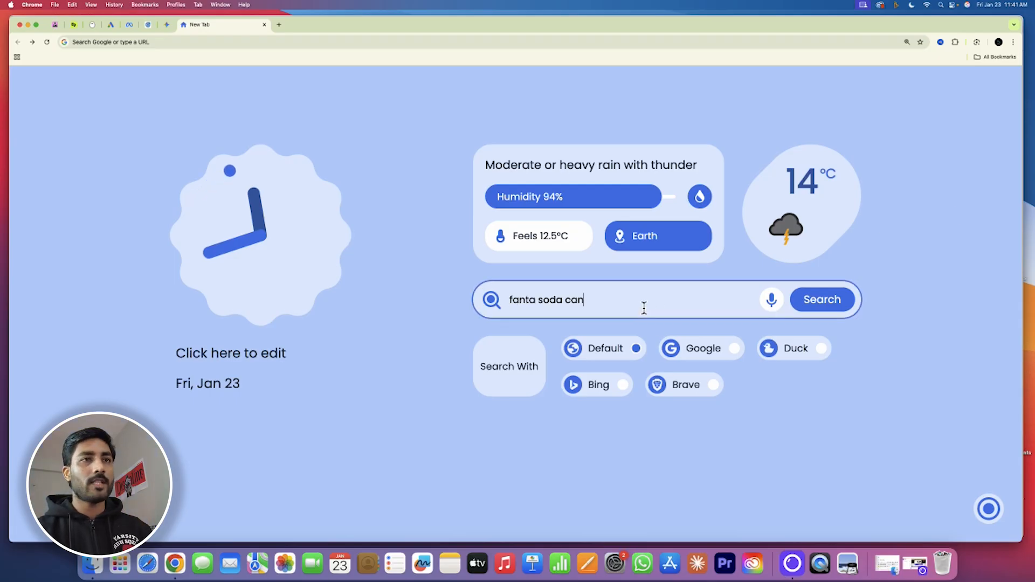
Search for "fanta soda can" and browse the image results for product photos.
{"action": "key", "text": "Return"}
{"action": "left_click", "coordinate": [198, 125]}
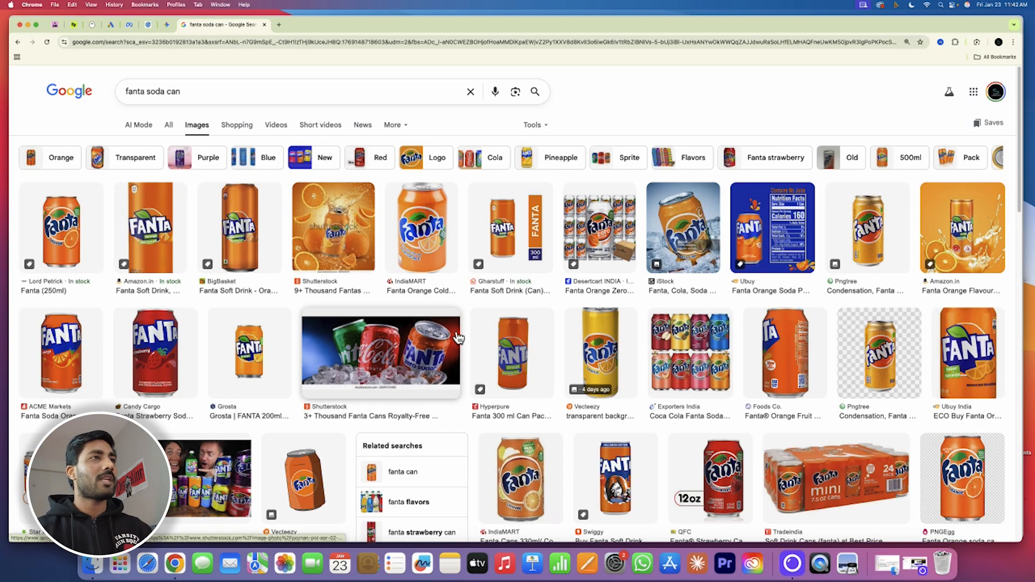
{"action": "scroll", "coordinate": [459, 338], "scroll_direction": "down", "scroll_amount": 10}
{"action": "scroll", "coordinate": [457, 337], "scroll_direction": "down", "scroll_amount": 7}
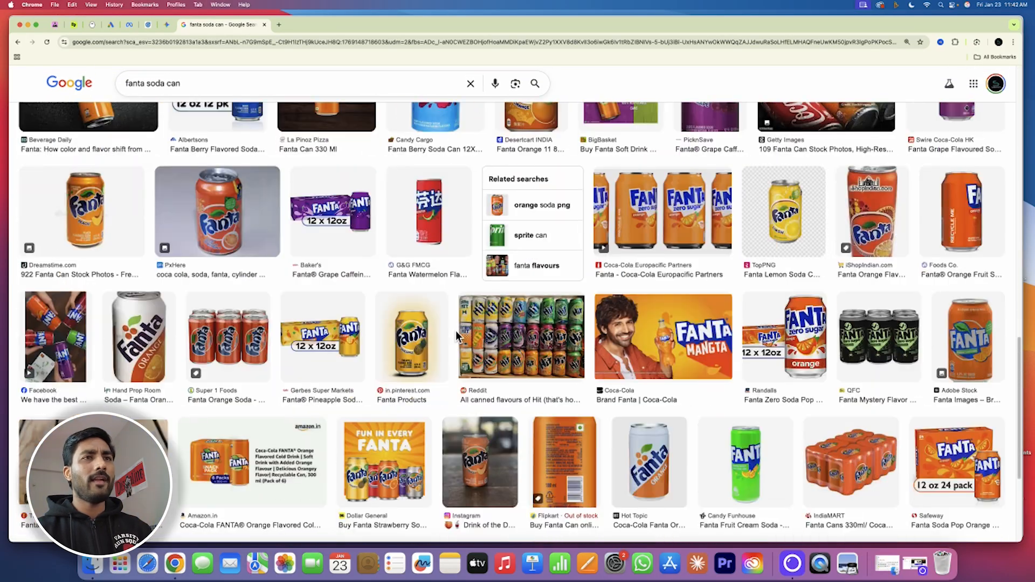
{"action": "scroll", "coordinate": [457, 336], "scroll_direction": "down", "scroll_amount": 5}
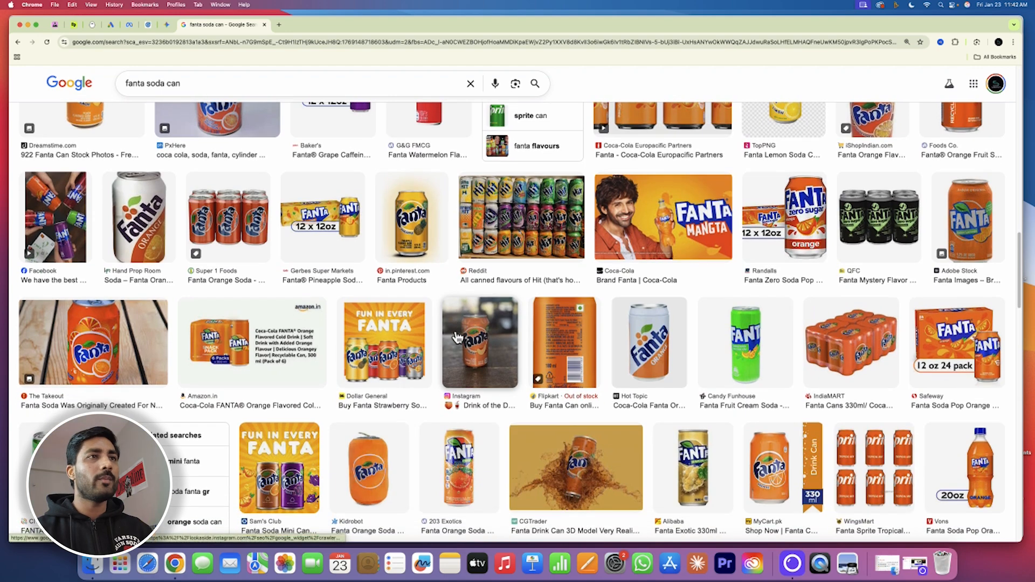
{"action": "scroll", "coordinate": [457, 337], "scroll_direction": "down", "scroll_amount": 3}
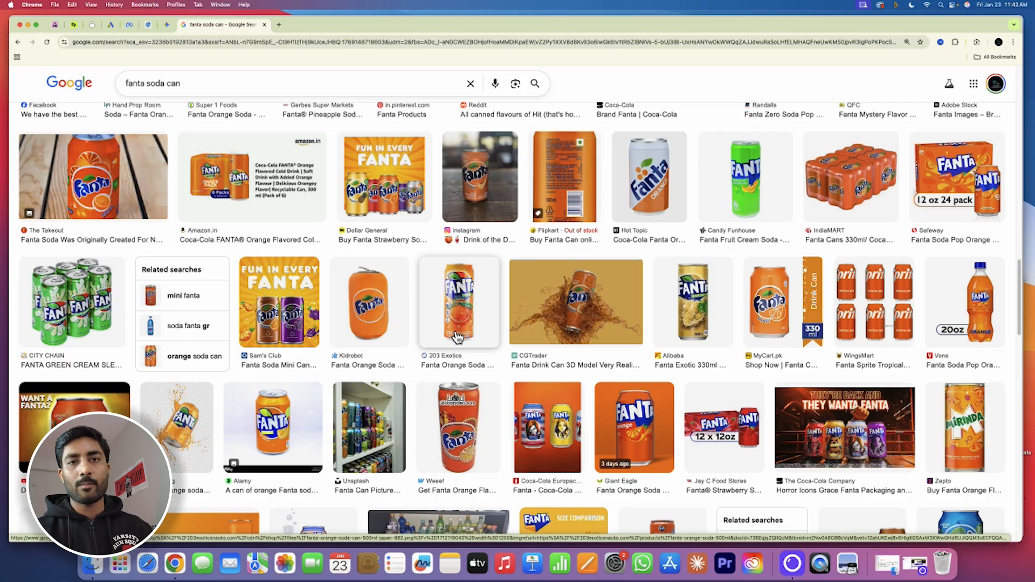
{"action": "scroll", "coordinate": [677, 353], "scroll_direction": "down", "scroll_amount": 6}
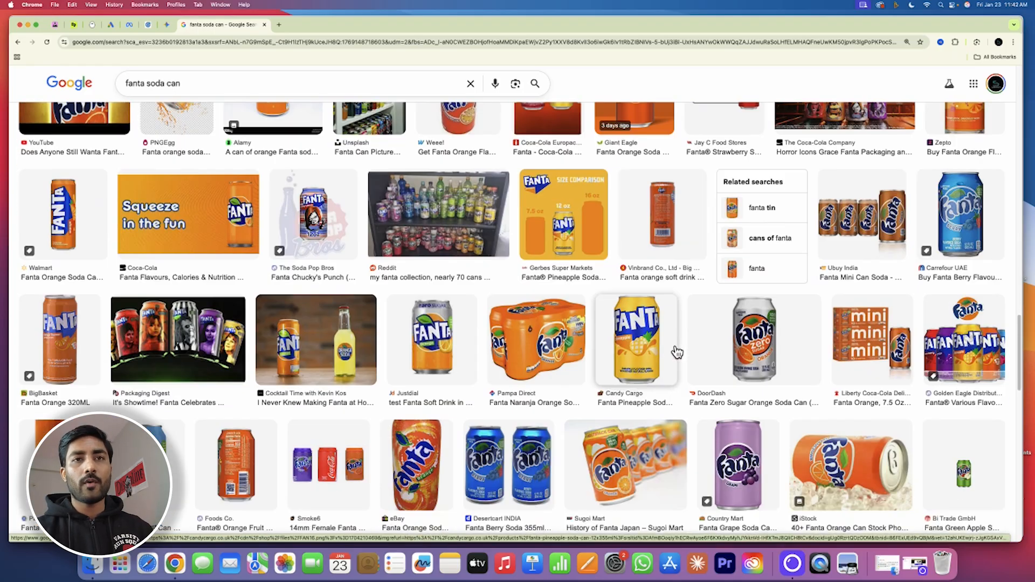
{"action": "scroll", "coordinate": [676, 353], "scroll_direction": "up", "scroll_amount": 15}
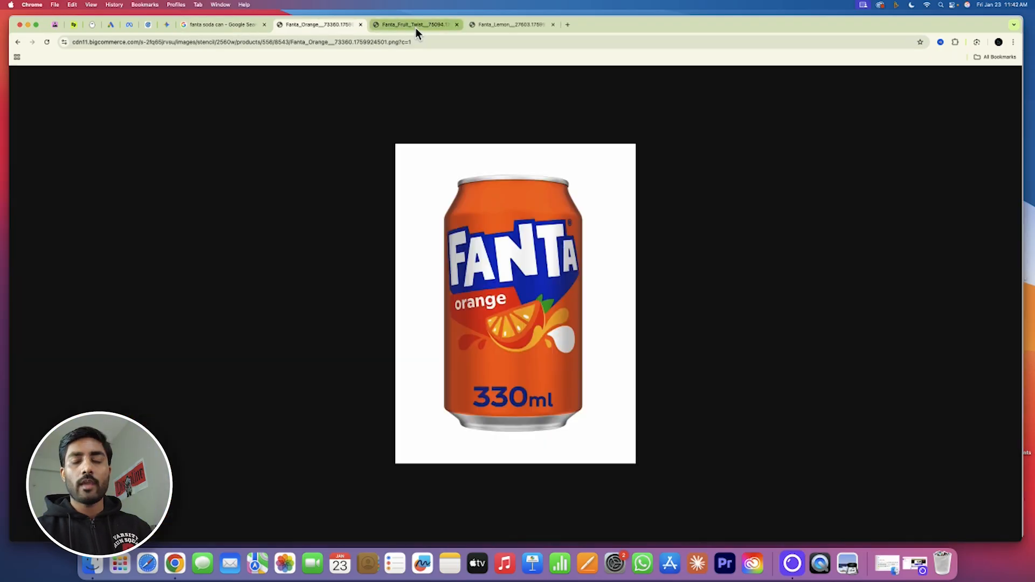
Compare the Fanta Orange, Fruit Twist and Lemon 330 ml can images.
{"action": "left_click", "coordinate": [415, 28]}
{"action": "left_click", "coordinate": [526, 24]}
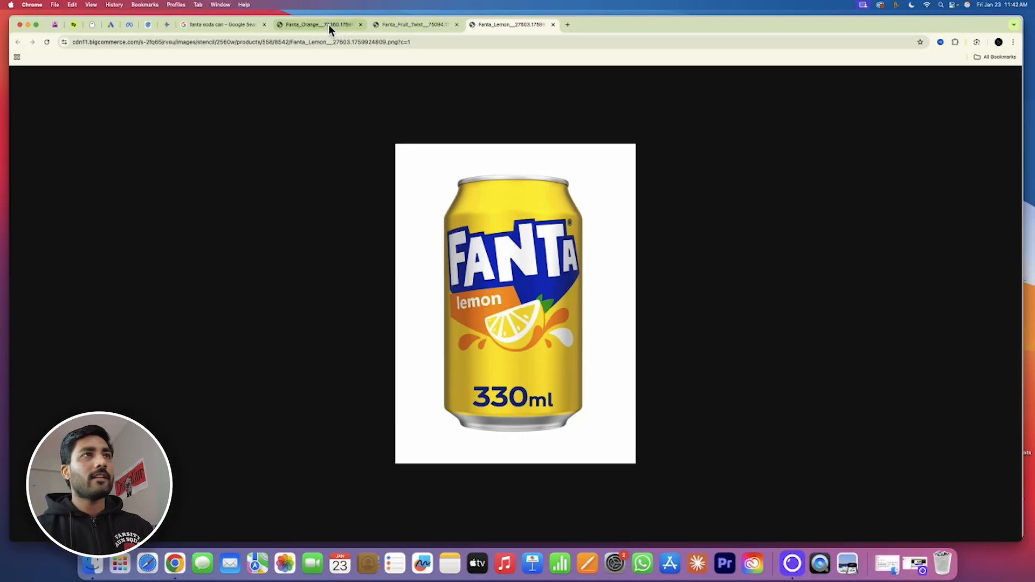
{"action": "left_click", "coordinate": [312, 24]}
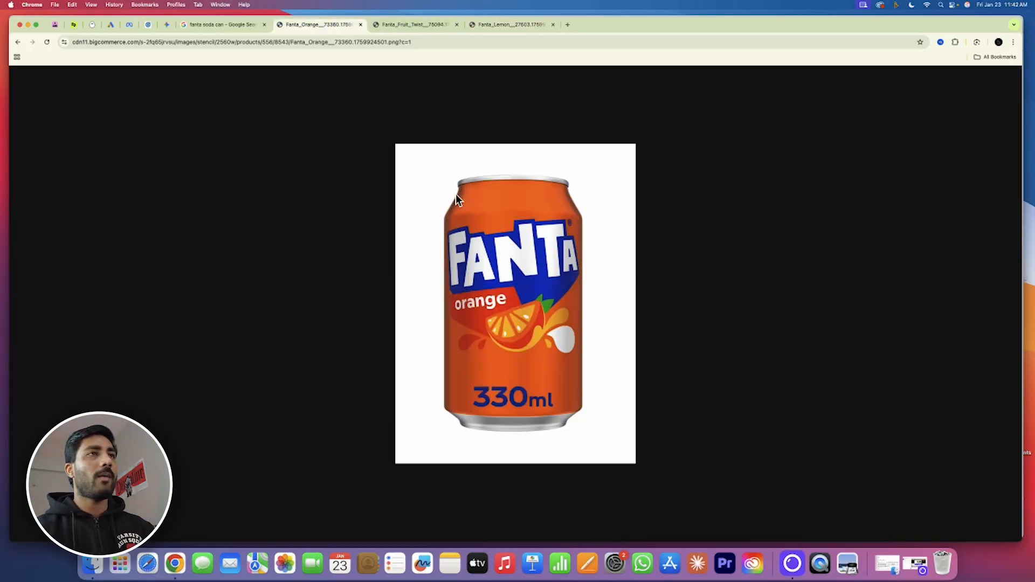
{"action": "left_click", "coordinate": [409, 29]}
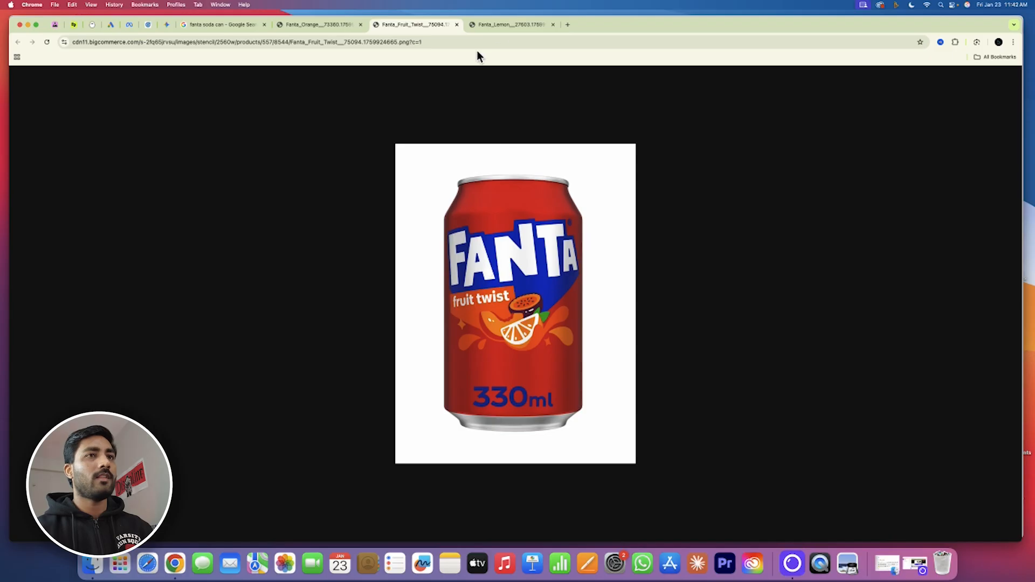
{"action": "left_click", "coordinate": [499, 27]}
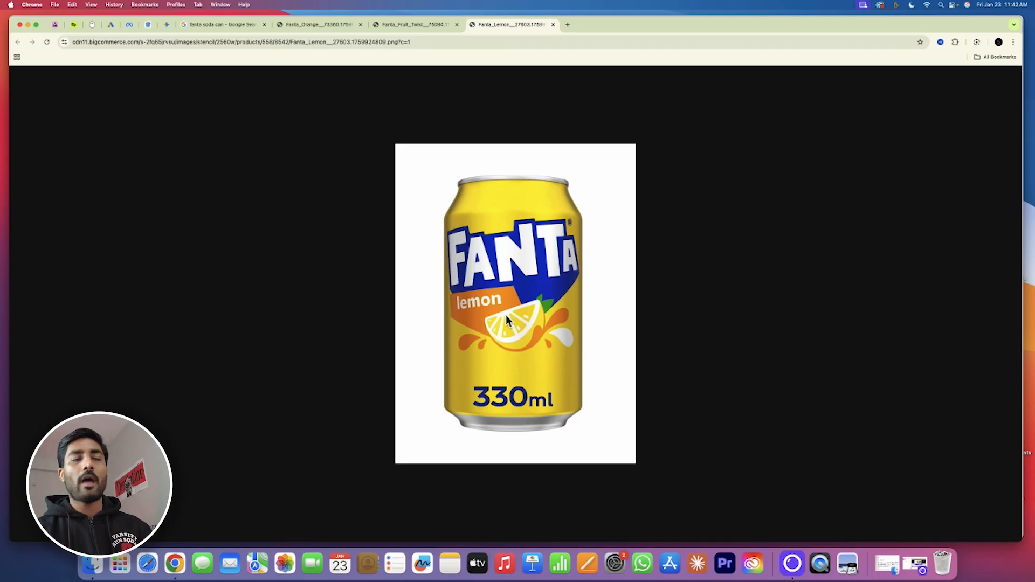
{"action": "left_click", "coordinate": [309, 25]}
{"action": "left_click", "coordinate": [411, 25]}
{"action": "left_click", "coordinate": [523, 25]}
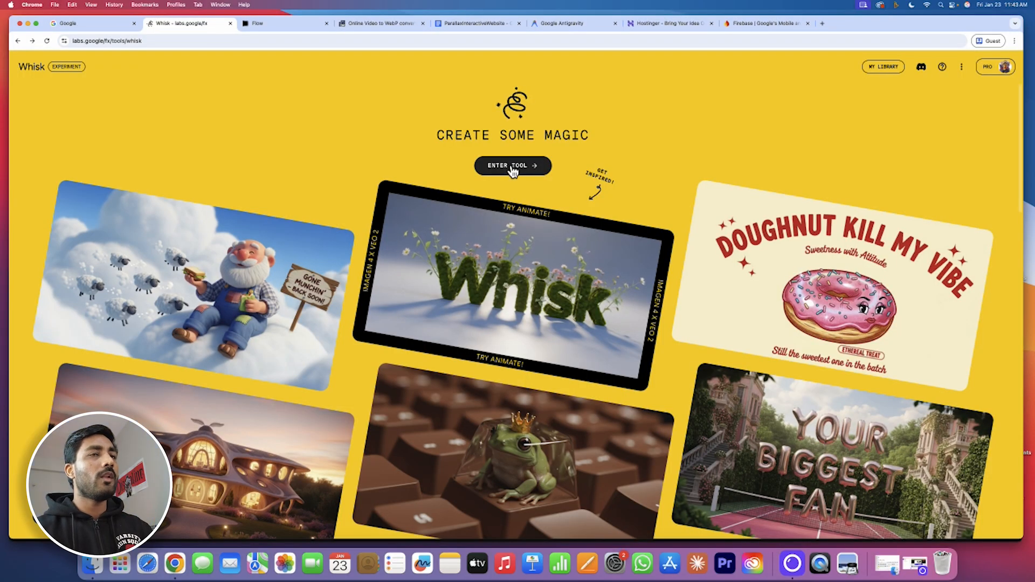
Enter the Whisk tool and expand its subject, scene and style image inputs.
{"action": "left_click", "coordinate": [509, 165]}
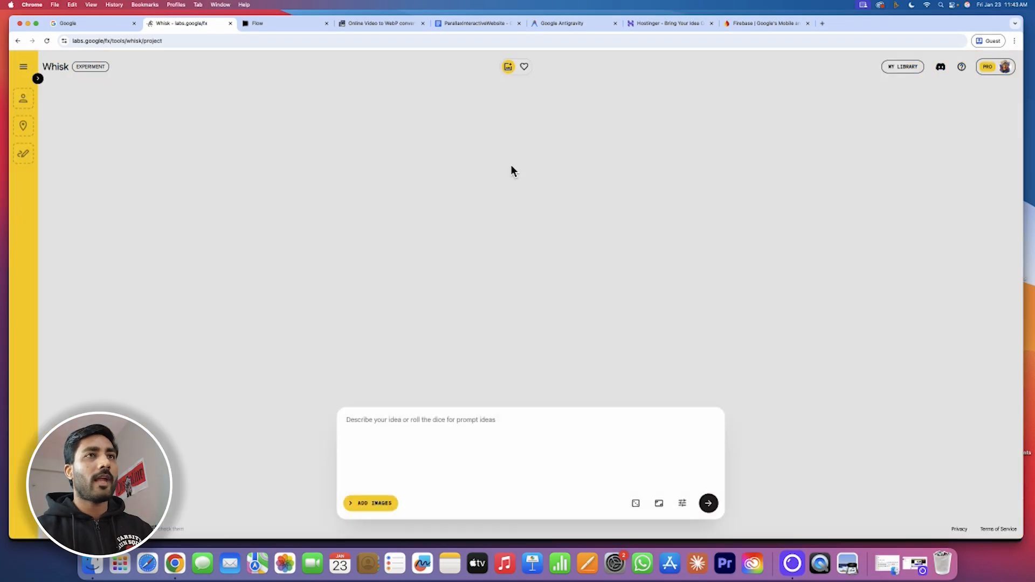
{"action": "left_click", "coordinate": [37, 78]}
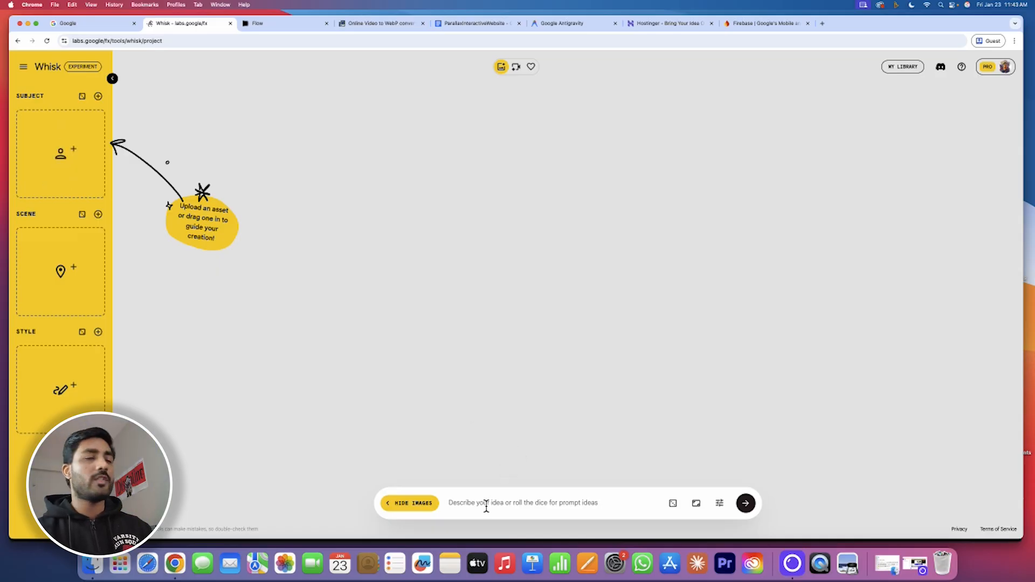
Copy the Nanobanana First Frame Image prompt from the ParallaxInteractiveWebsite document into Whisk's prompt.
{"action": "left_click", "coordinate": [455, 24]}
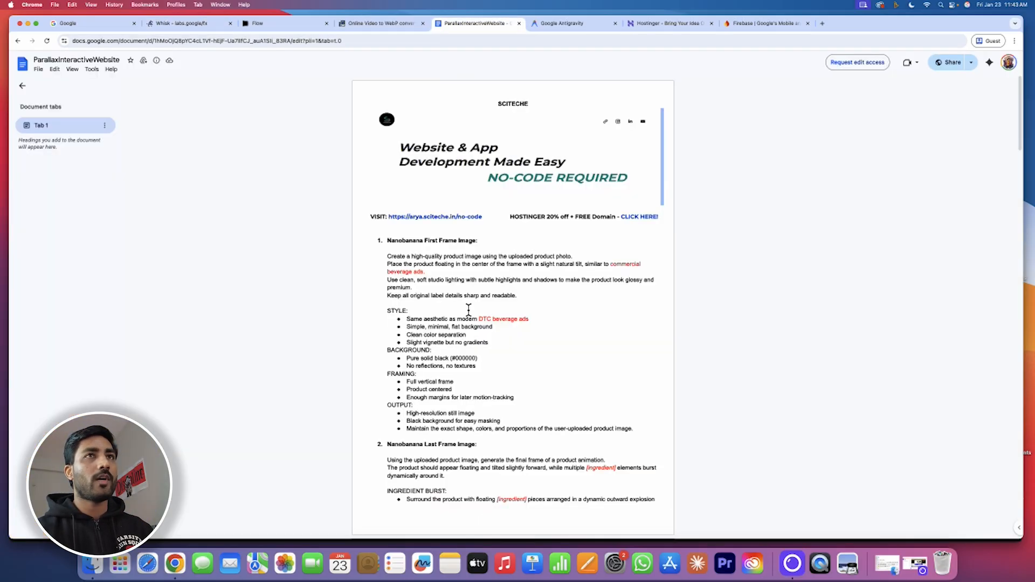
{"action": "scroll", "coordinate": [432, 302], "scroll_direction": "down", "scroll_amount": 1}
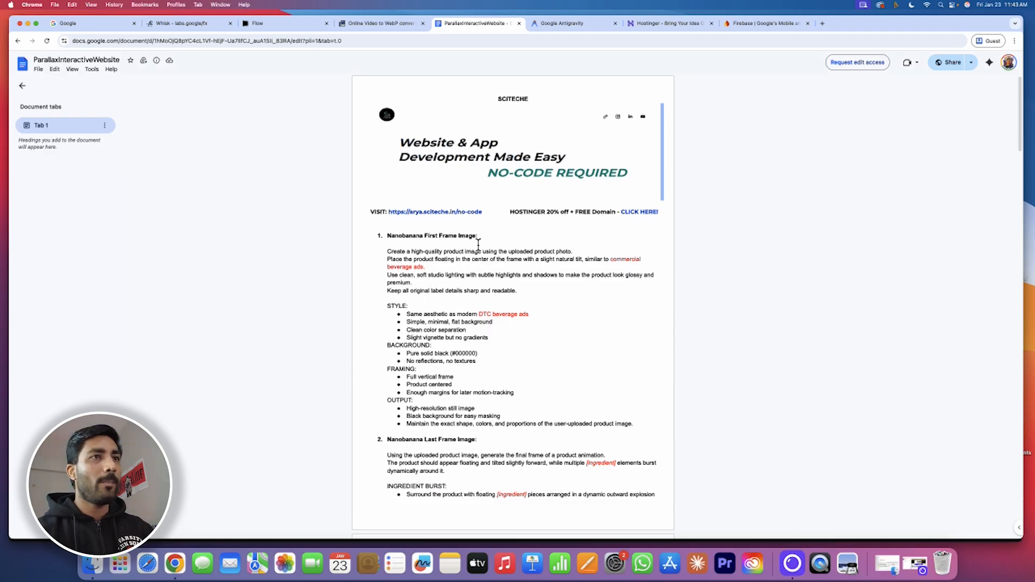
{"action": "left_click_drag", "start_coordinate": [386, 251], "coordinate": [658, 420]}
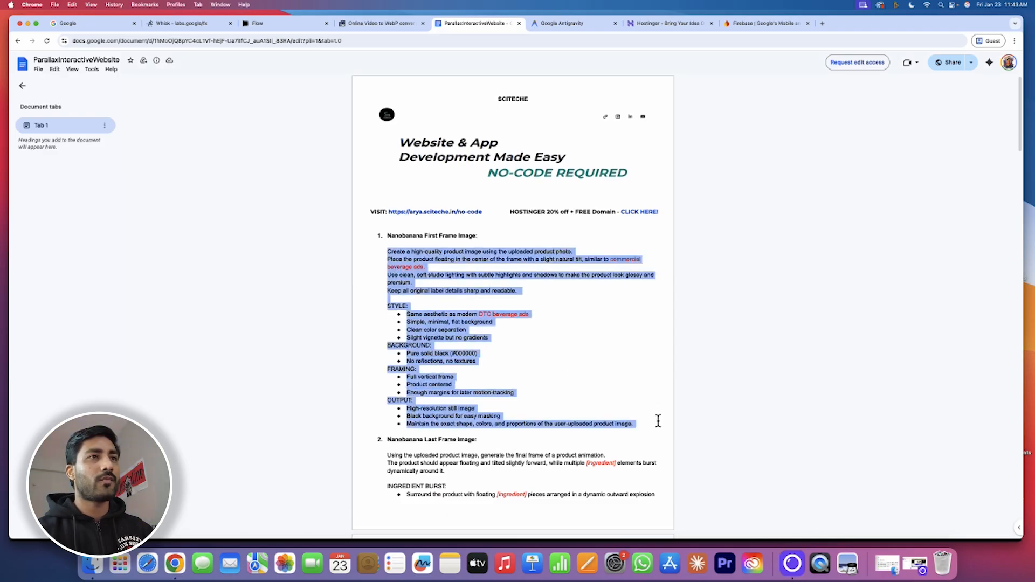
{"action": "left_click", "coordinate": [157, 26]}
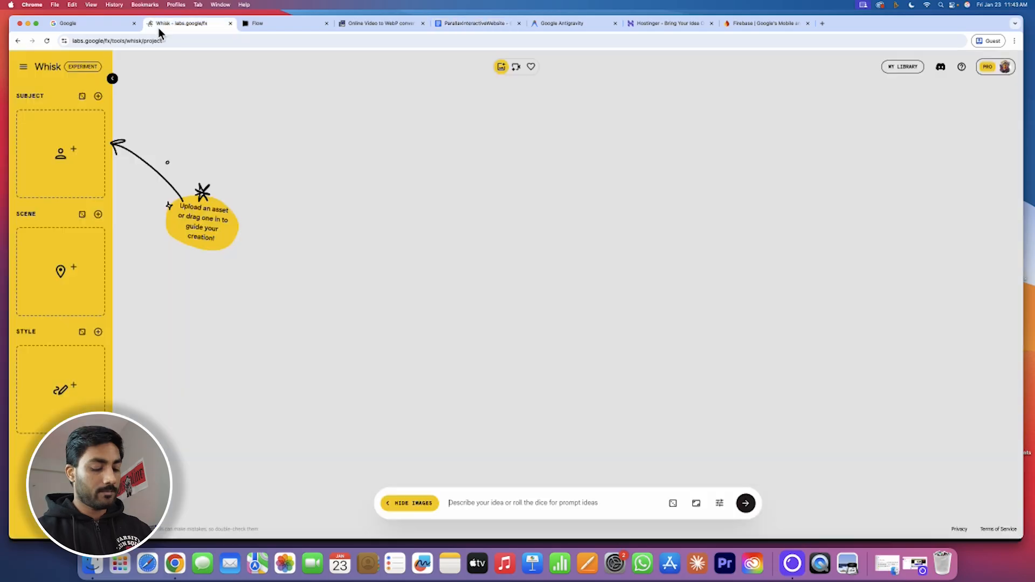
{"action": "left_click", "coordinate": [537, 500]}
{"action": "key", "text": "super+v"}
Upload Fanta_Orange__73360.webp as the subject and generate the first-frame images of the orange can.
{"action": "mouse_move", "coordinate": [64, 157]}
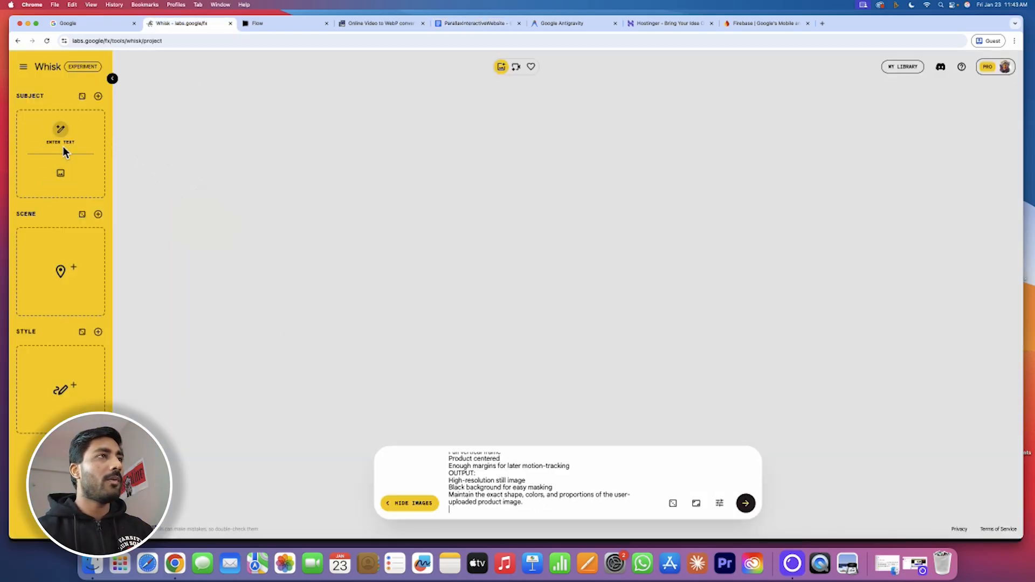
{"action": "left_click", "coordinate": [60, 172]}
{"action": "double_click", "coordinate": [425, 238]}
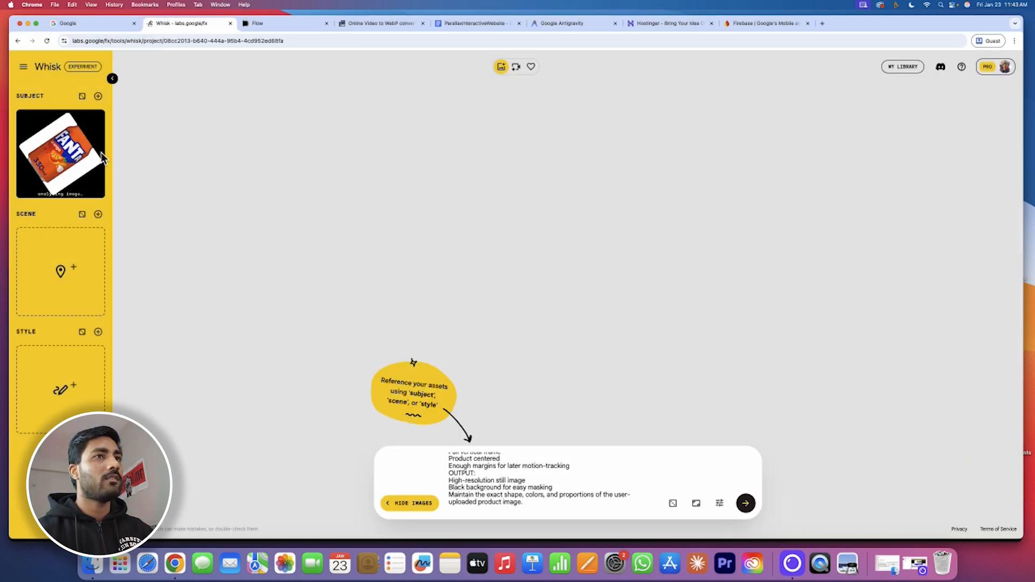
{"action": "left_click", "coordinate": [748, 503]}
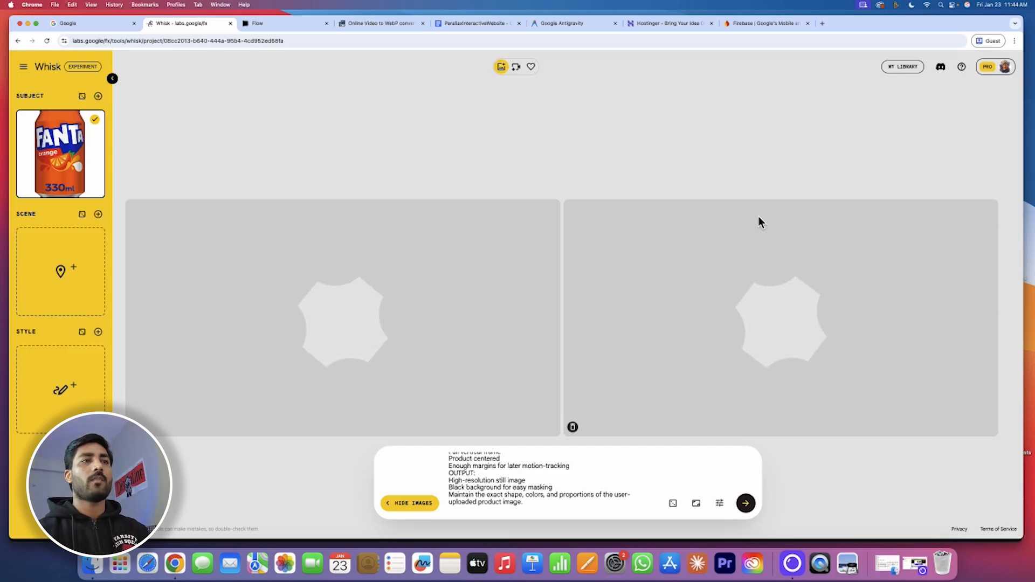
Replace the subject with Fanta_Lemon__27603.webp and generate the lemon can images with the same prompt.
{"action": "mouse_move", "coordinate": [50, 187]}
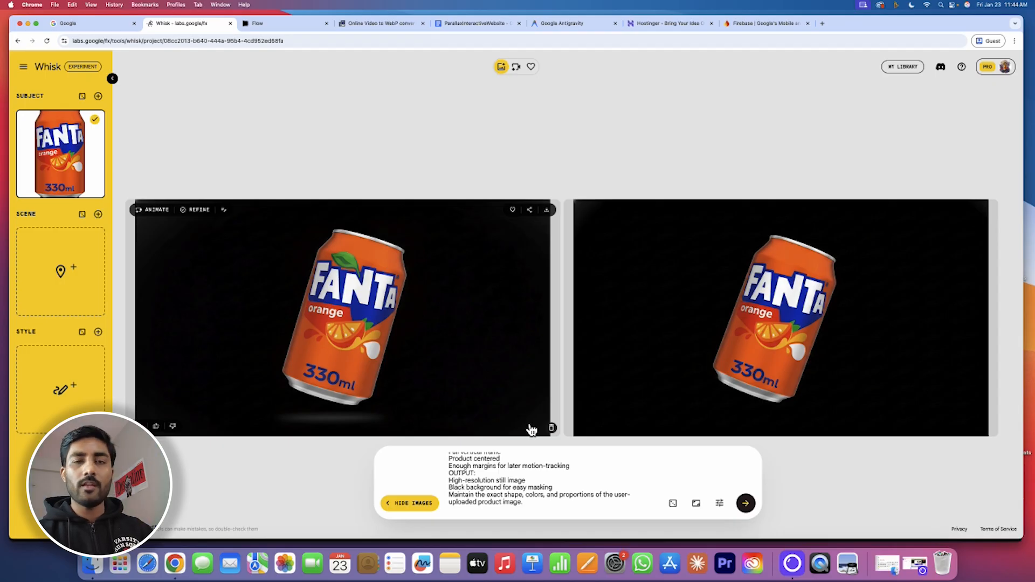
{"action": "left_click", "coordinate": [95, 188]}
{"action": "left_click", "coordinate": [58, 178]}
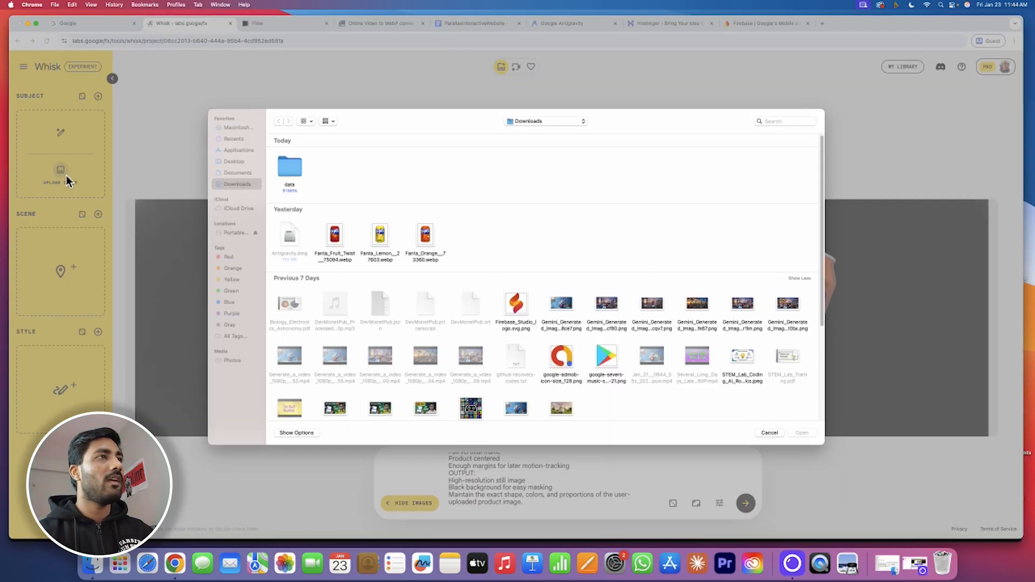
{"action": "double_click", "coordinate": [380, 235]}
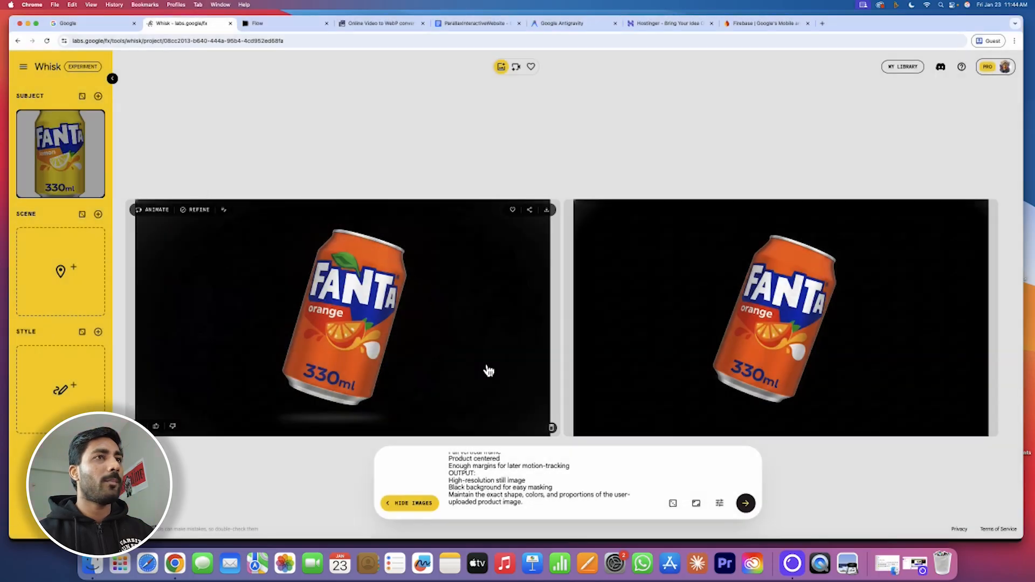
{"action": "scroll", "coordinate": [533, 491], "scroll_direction": "up", "scroll_amount": 5}
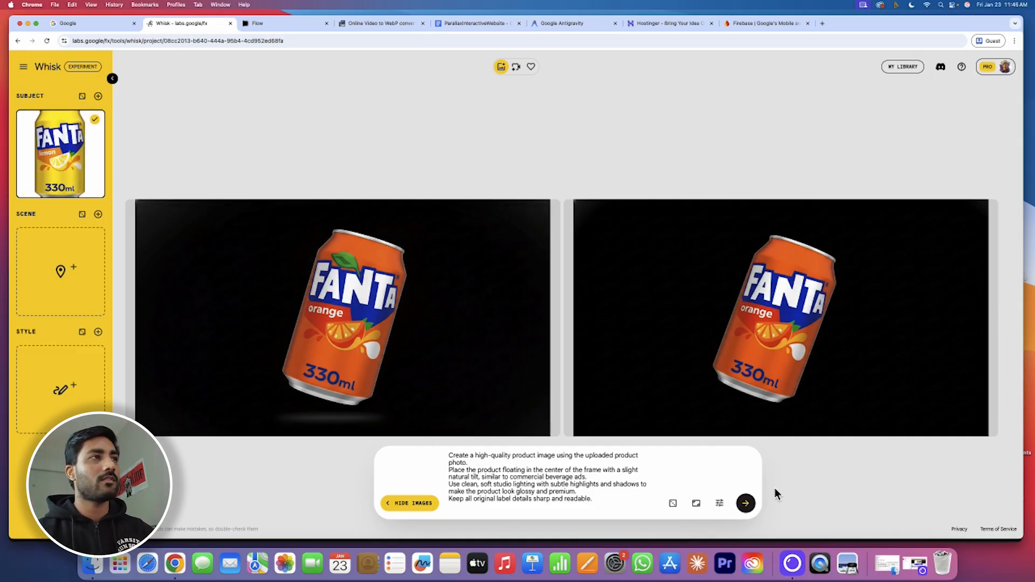
{"action": "left_click", "coordinate": [745, 503]}
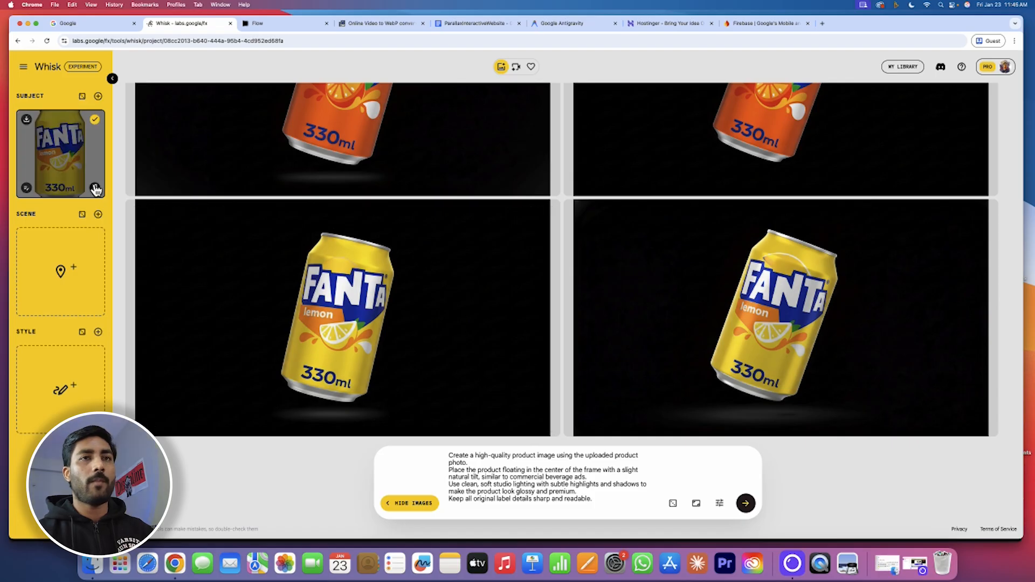
Replace the subject with Fanta_Fruit_Twist__75094.webp, generate the fruit twist can images with the same prompt, and review the results.
{"action": "left_click", "coordinate": [95, 188]}
{"action": "left_click", "coordinate": [63, 174]}
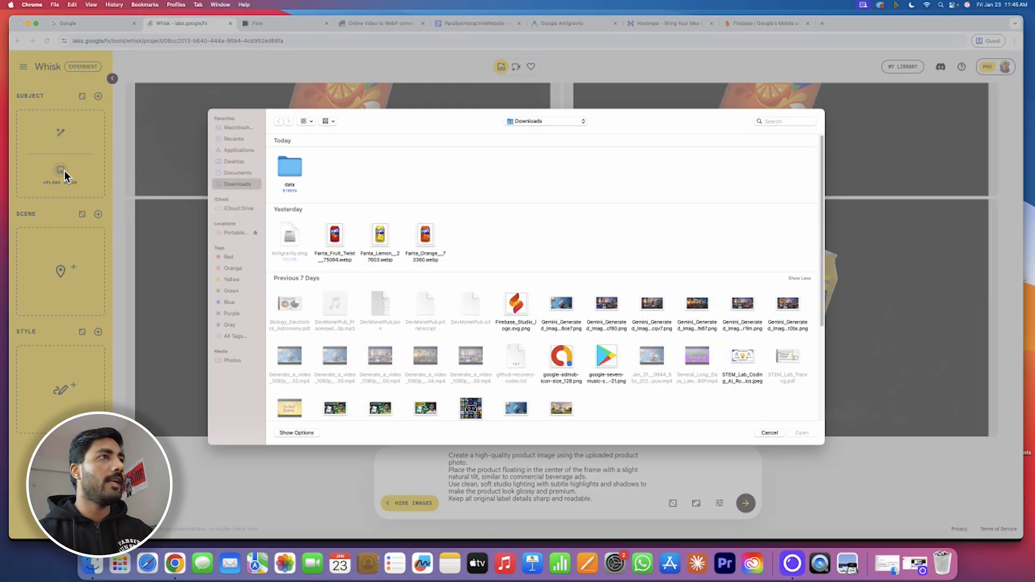
{"action": "double_click", "coordinate": [335, 237]}
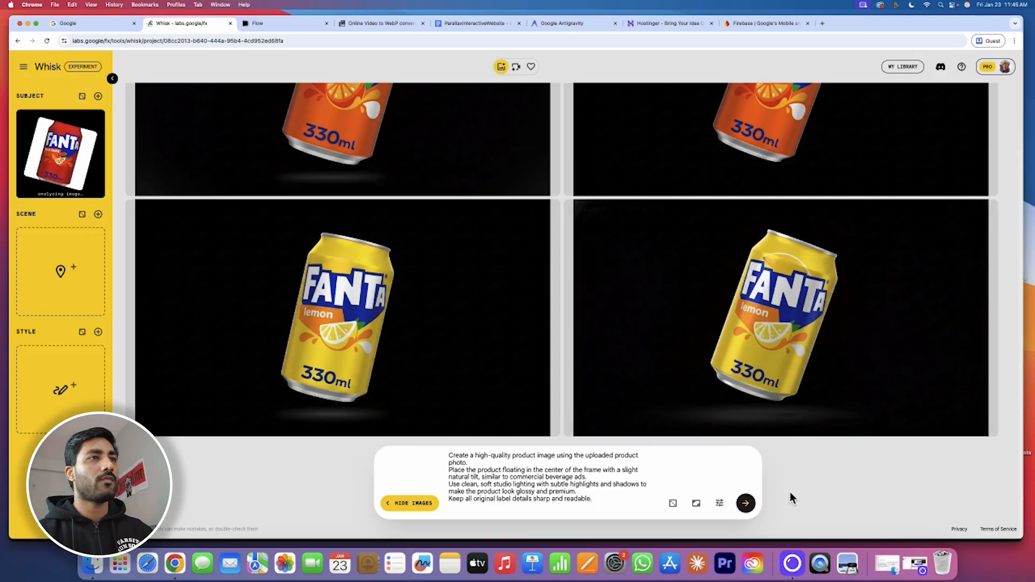
{"action": "left_click", "coordinate": [746, 504]}
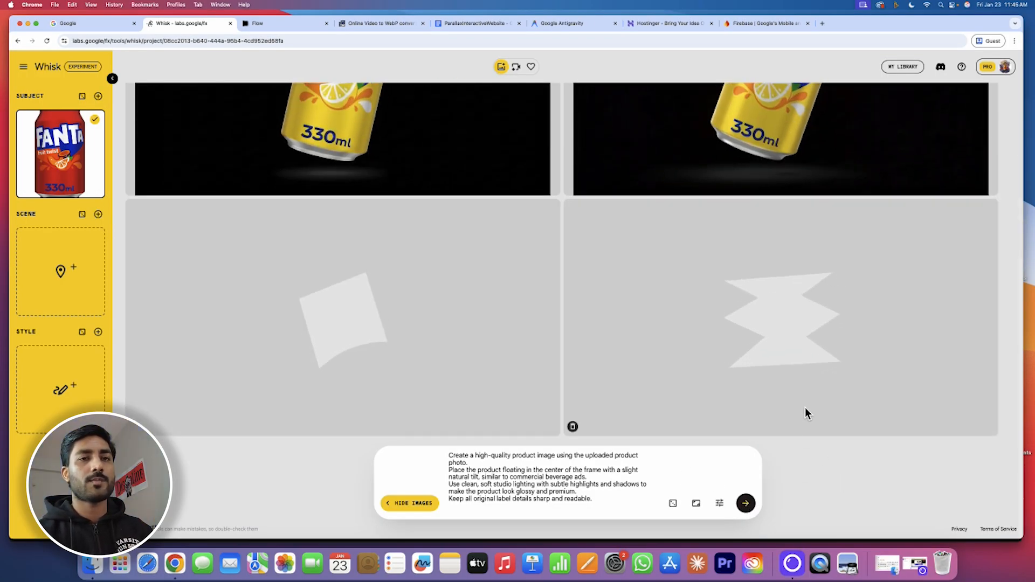
{"action": "scroll", "coordinate": [873, 415], "scroll_direction": "up", "scroll_amount": 5}
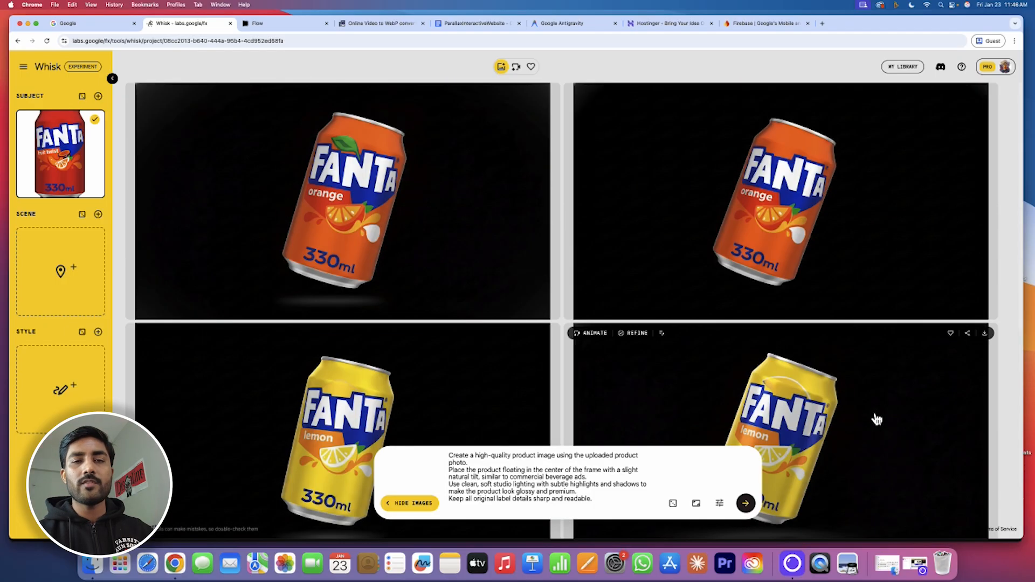
{"action": "scroll", "coordinate": [838, 485], "scroll_direction": "down", "scroll_amount": 6}
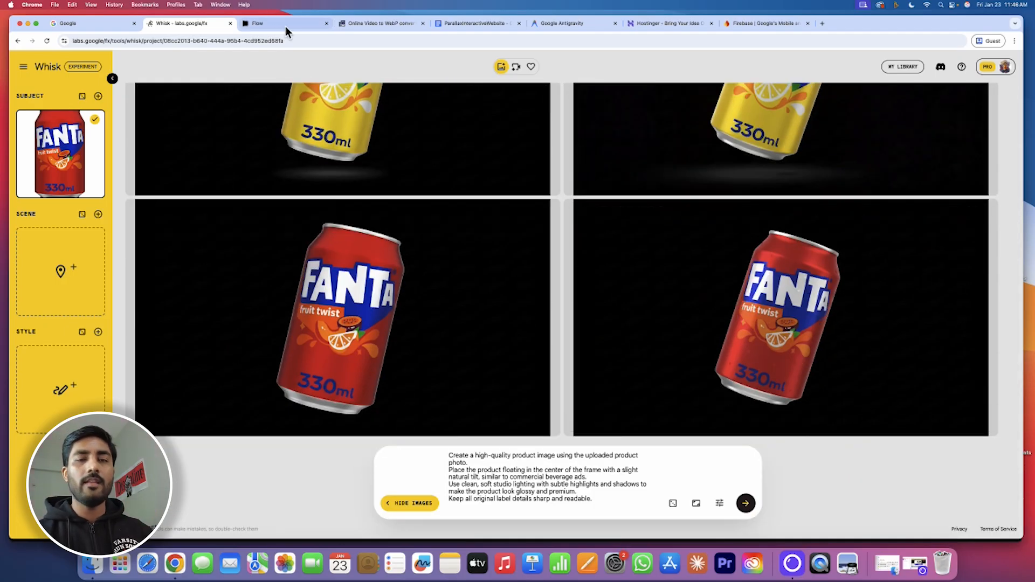
Copy the Nanobanana Last Frame Image prompt, including its closing [ingredient] line, from the document into Whisk's prompt.
{"action": "left_click", "coordinate": [470, 24]}
{"action": "scroll", "coordinate": [511, 351], "scroll_direction": "down", "scroll_amount": 10}
{"action": "left_click_drag", "start_coordinate": [383, 232], "coordinate": [582, 520]}
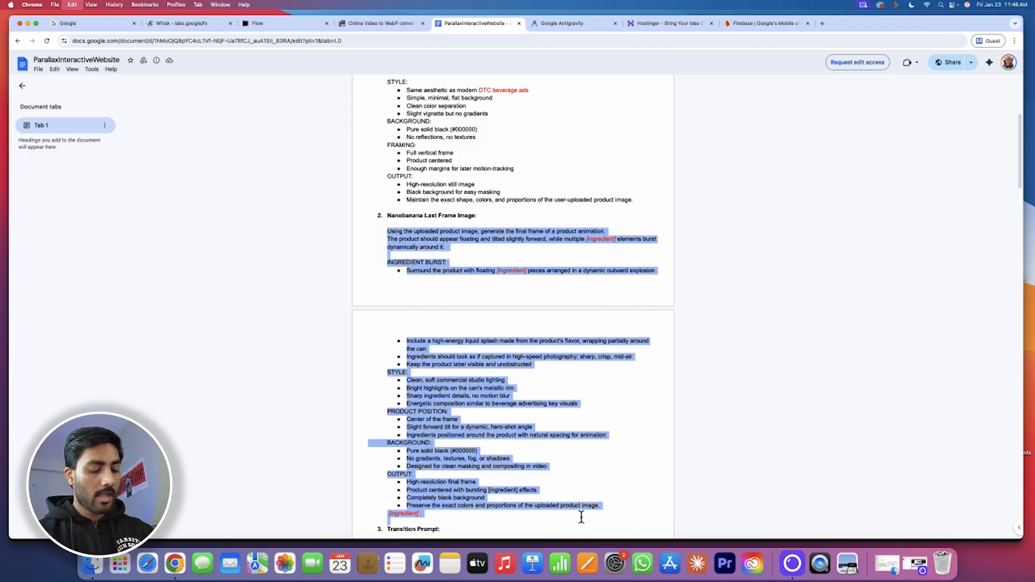
{"action": "left_click", "coordinate": [607, 365]}
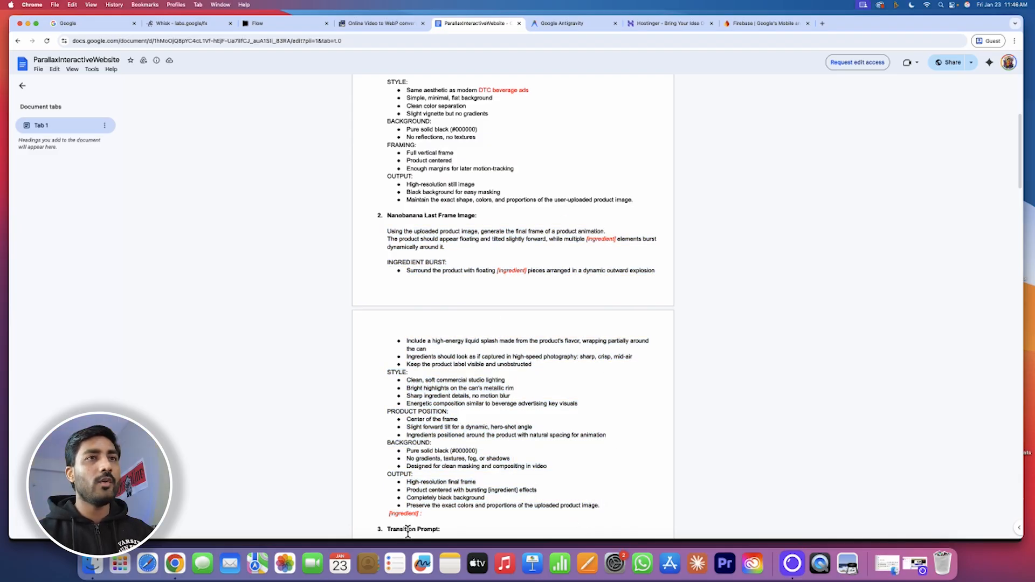
{"action": "left_click", "coordinate": [189, 23]}
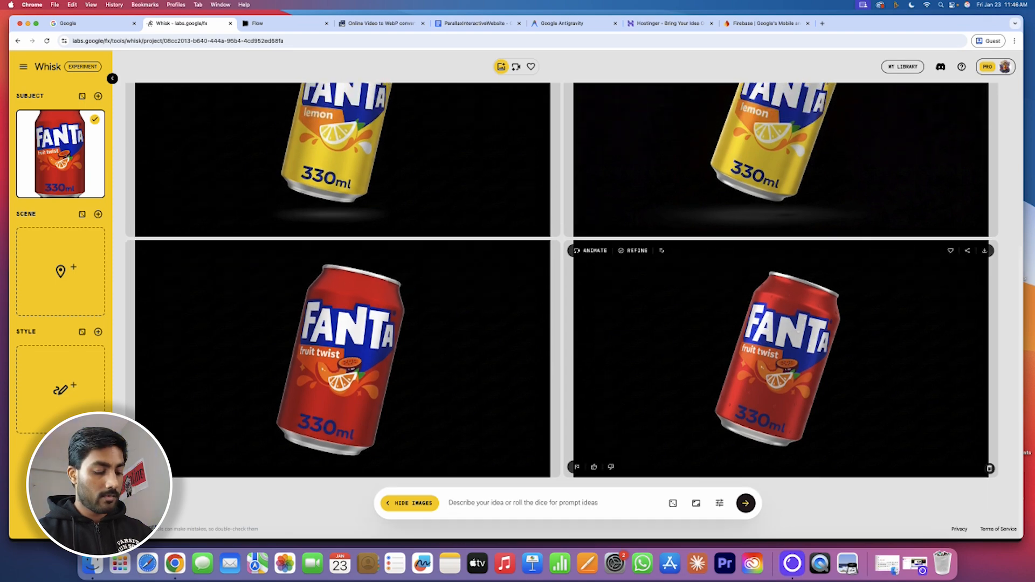
{"action": "key", "text": "super+v"}
Compare the two generated variants of the orange, lemon and fruit twist cans.
{"action": "scroll", "coordinate": [667, 300], "scroll_direction": "up", "scroll_amount": 7}
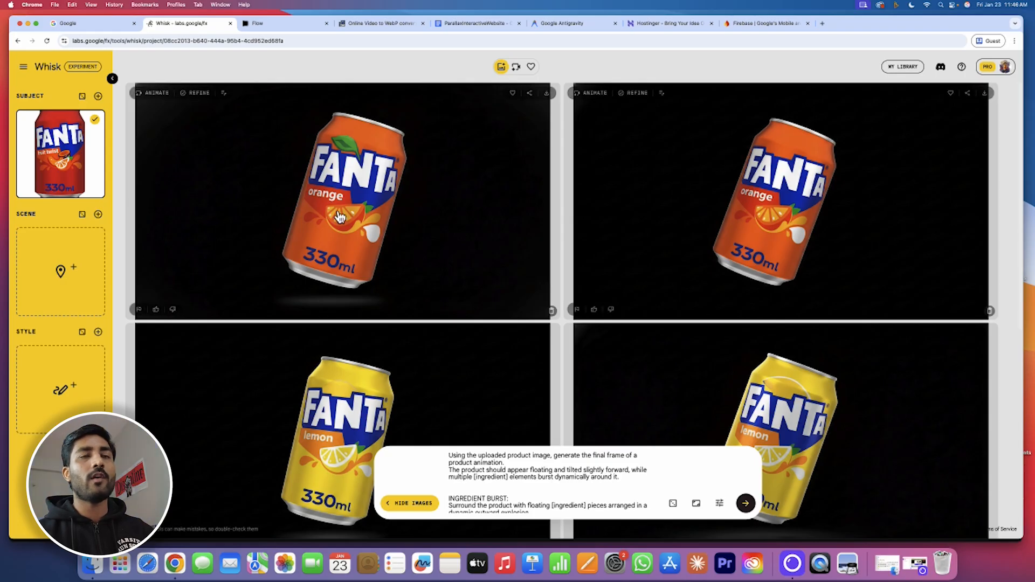
{"action": "scroll", "coordinate": [880, 215], "scroll_direction": "down", "scroll_amount": 6}
{"action": "scroll", "coordinate": [680, 187], "scroll_direction": "up", "scroll_amount": 6}
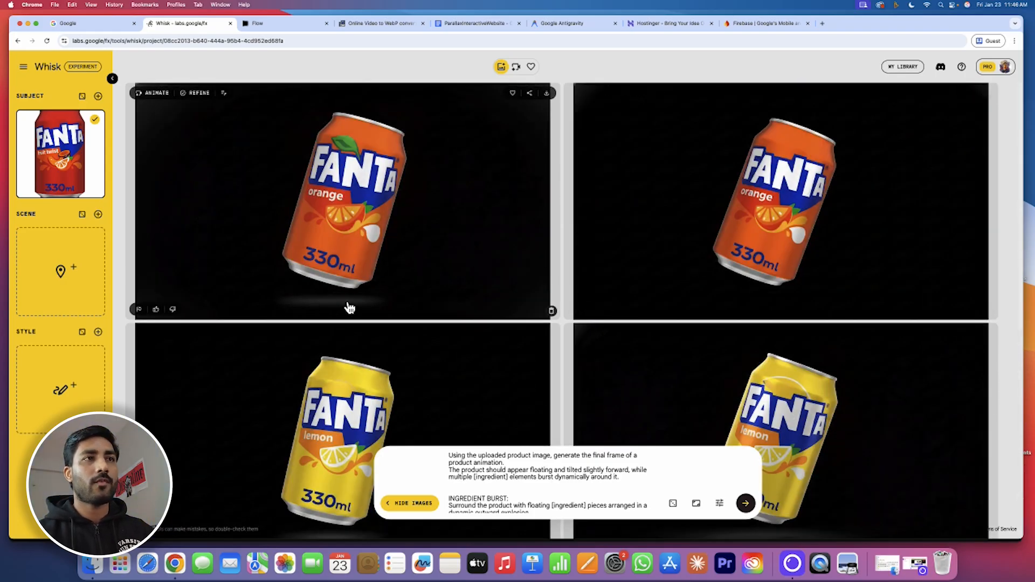
{"action": "scroll", "coordinate": [746, 364], "scroll_direction": "down", "scroll_amount": 6}
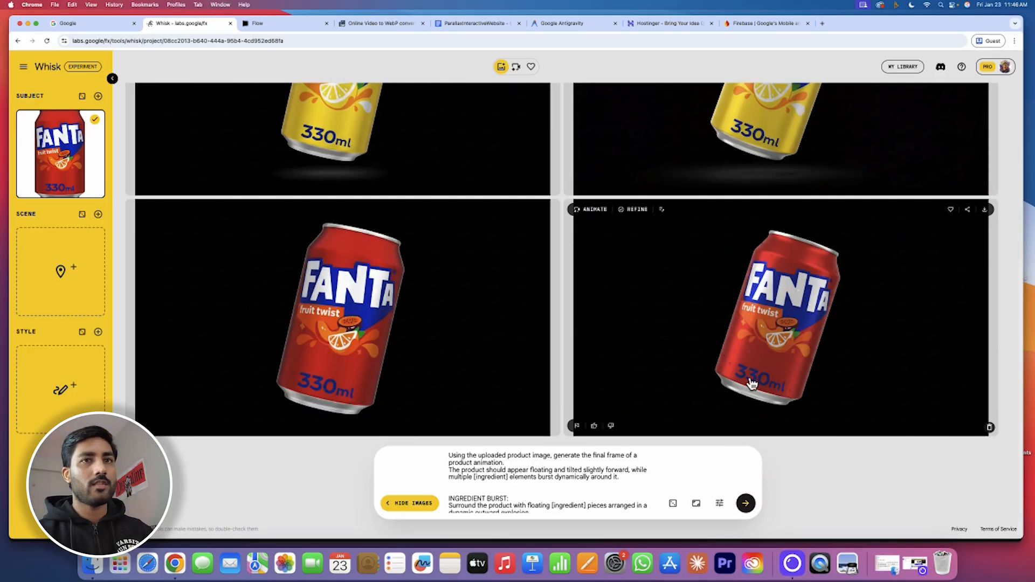
{"action": "scroll", "coordinate": [742, 334], "scroll_direction": "up", "scroll_amount": 6}
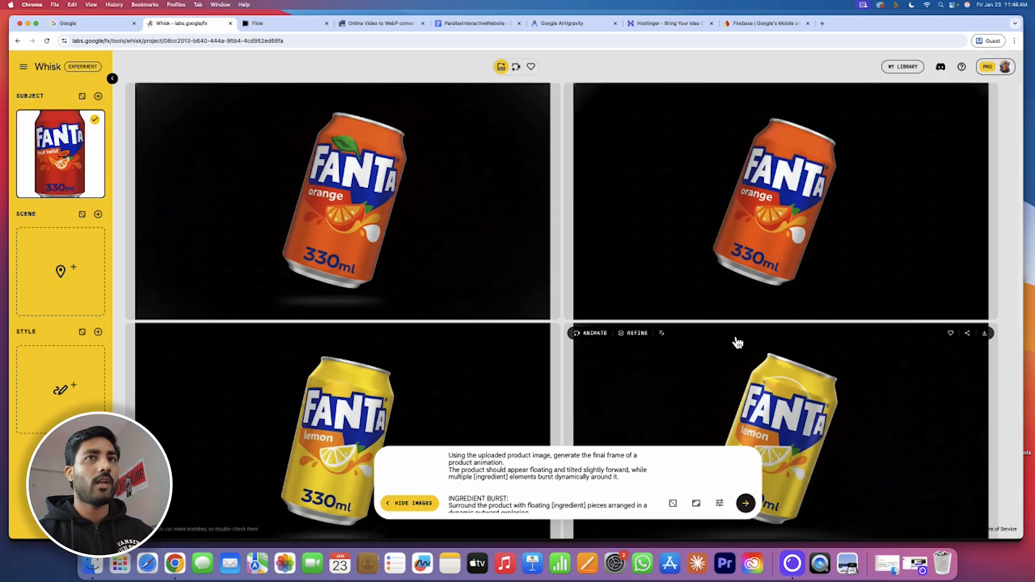
{"action": "scroll", "coordinate": [714, 347], "scroll_direction": "down", "scroll_amount": 3}
{"action": "scroll", "coordinate": [781, 356], "scroll_direction": "up", "scroll_amount": 3}
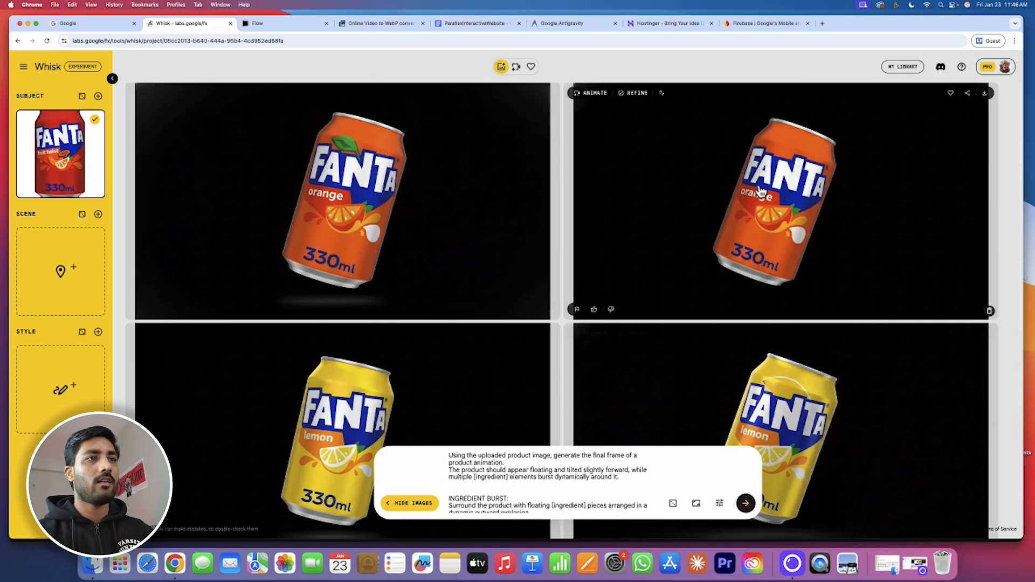
Download the second orange, first lemon and second fruit twist can images to the Downloads folder.
{"action": "left_click", "coordinate": [984, 93]}
{"action": "left_click", "coordinate": [577, 296]}
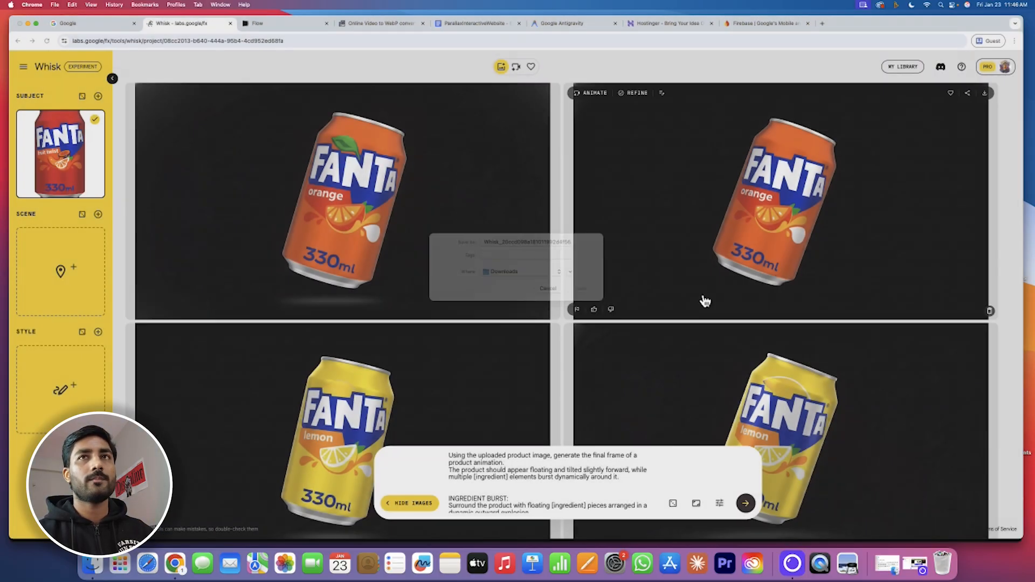
{"action": "scroll", "coordinate": [597, 306], "scroll_direction": "down", "scroll_amount": 4}
{"action": "left_click", "coordinate": [545, 118]}
{"action": "left_click", "coordinate": [578, 296]}
{"action": "scroll", "coordinate": [808, 312], "scroll_direction": "down", "scroll_amount": 2}
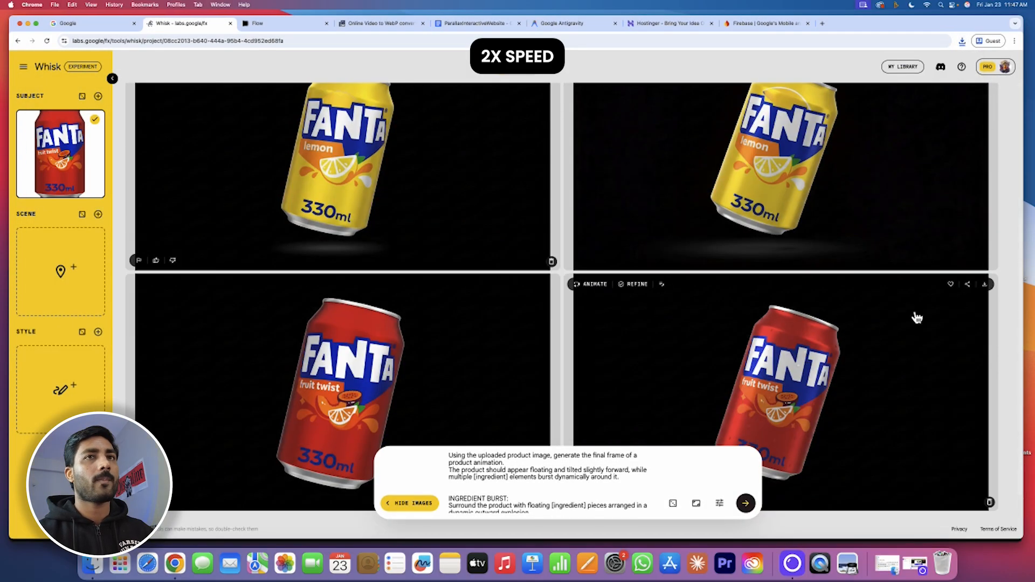
{"action": "left_click", "coordinate": [984, 284]}
{"action": "left_click", "coordinate": [578, 296]}
{"action": "scroll", "coordinate": [866, 353], "scroll_direction": "up", "scroll_amount": 4}
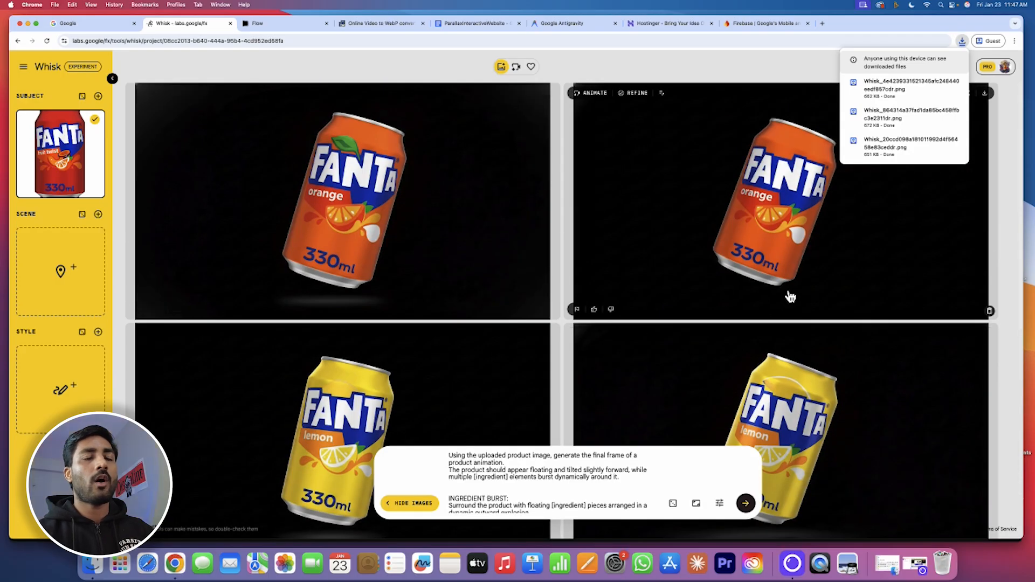
Replace the fruit twist subject with the downloaded Whisk image of the lemon can.
{"action": "left_click", "coordinate": [98, 194]}
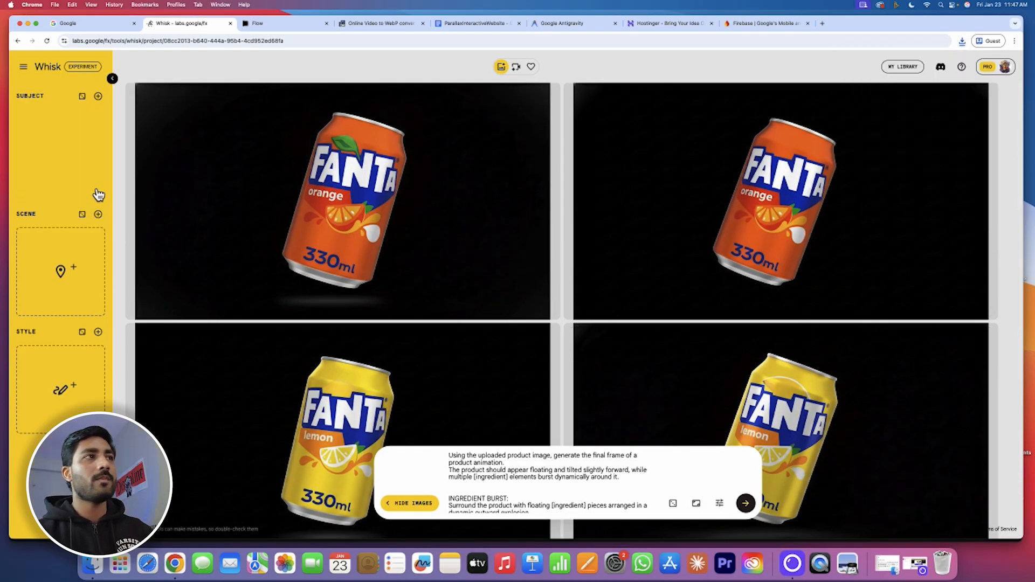
{"action": "left_click", "coordinate": [60, 171]}
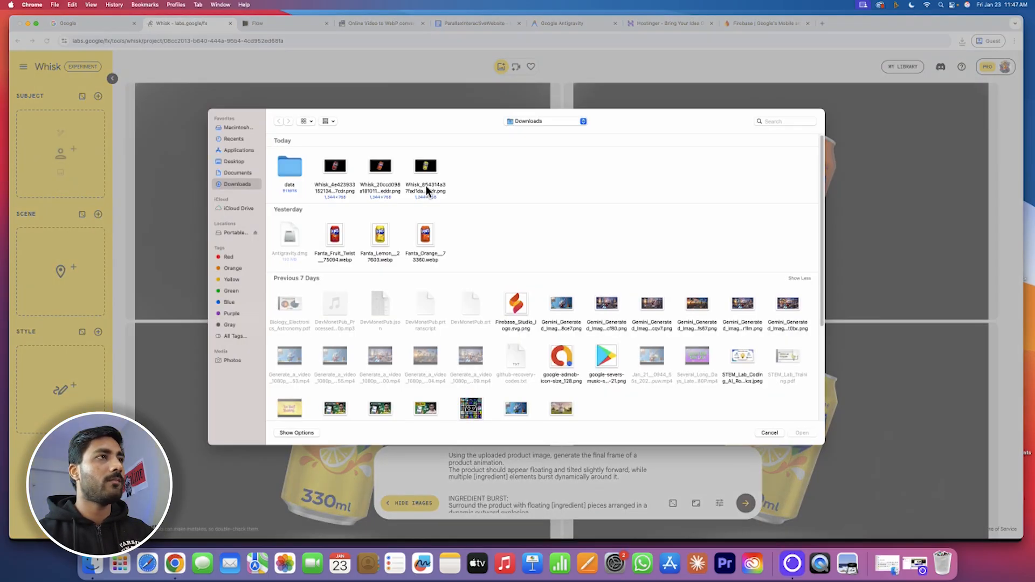
{"action": "left_click", "coordinate": [426, 167]}
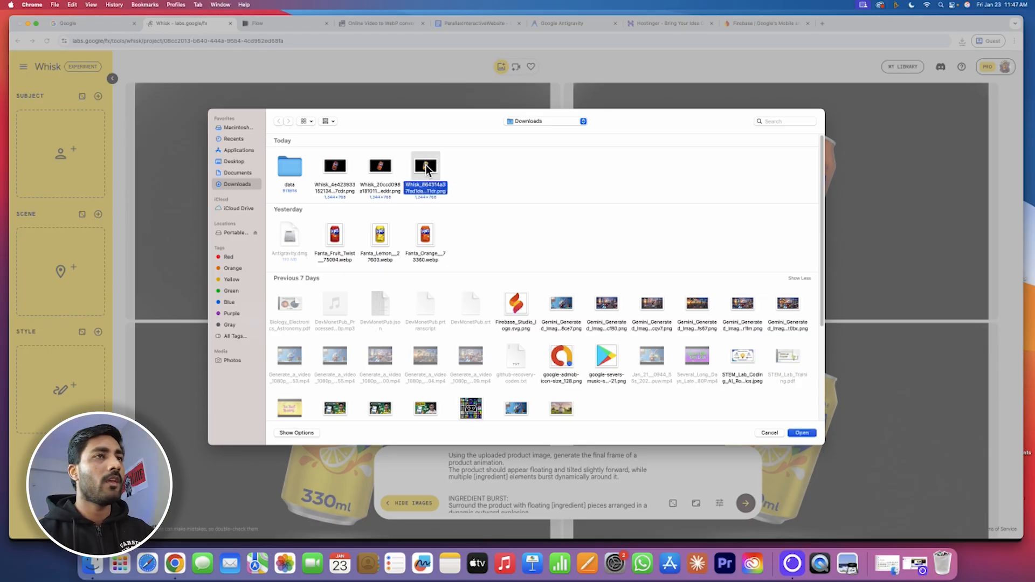
{"action": "left_click", "coordinate": [801, 433]}
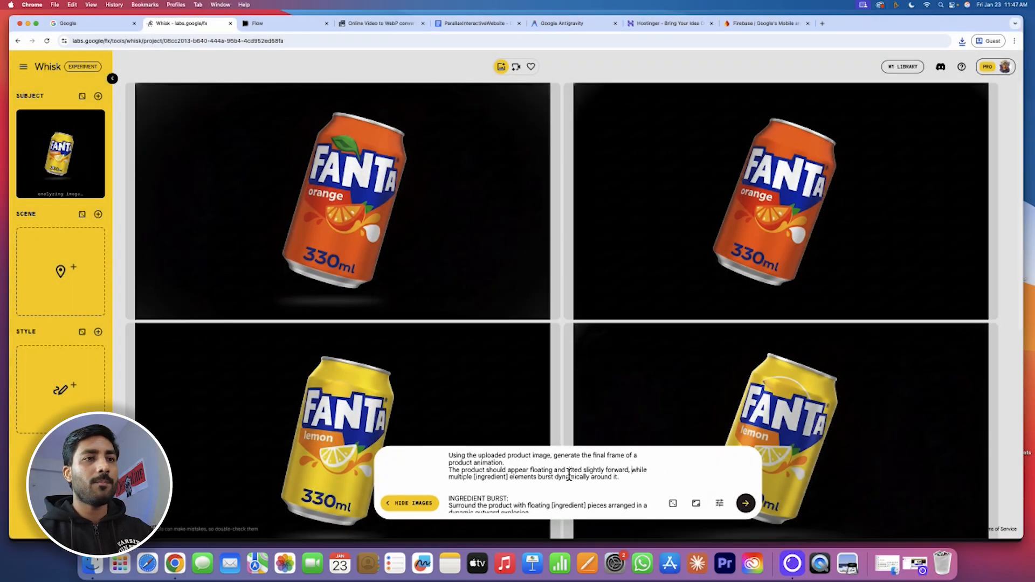
Replace every [ingredient] placeholder in the prompt with Lemon, fill in Lemon on the closing ingredient line, and generate the lemon can's last-frame images.
{"action": "scroll", "coordinate": [604, 480], "scroll_direction": "down", "scroll_amount": 5}
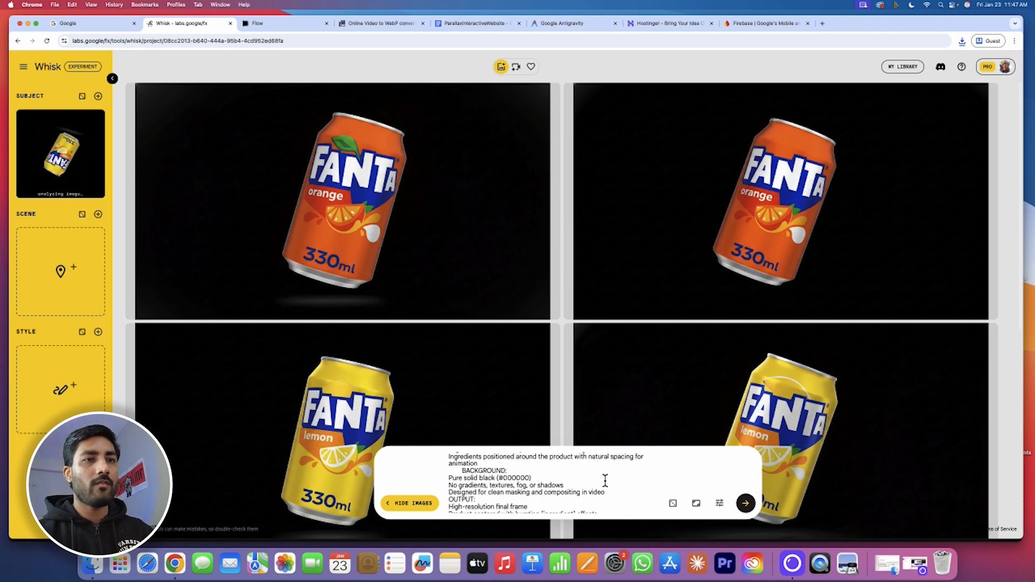
{"action": "scroll", "coordinate": [603, 477], "scroll_direction": "down", "scroll_amount": 3}
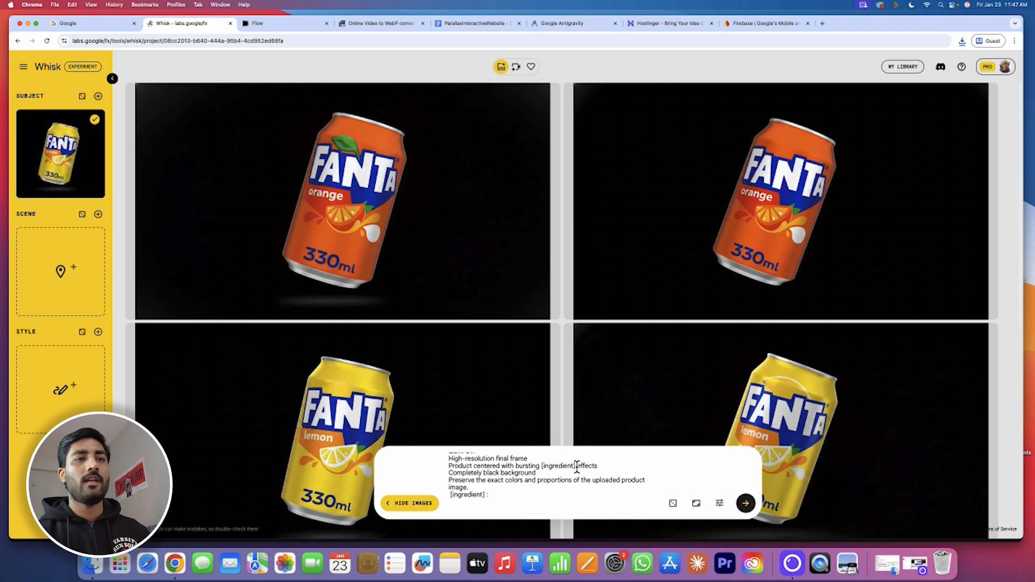
{"action": "left_click_drag", "start_coordinate": [574, 465], "coordinate": [548, 464]}
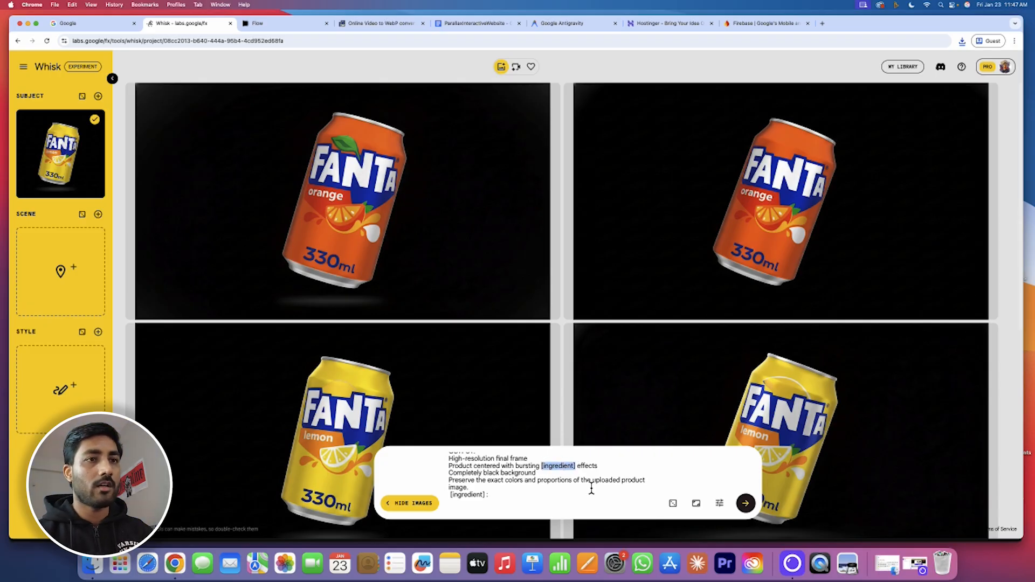
{"action": "type", "text": "L"}
{"action": "key", "text": "Caps_Lock"}
{"action": "type", "text": "emo"}
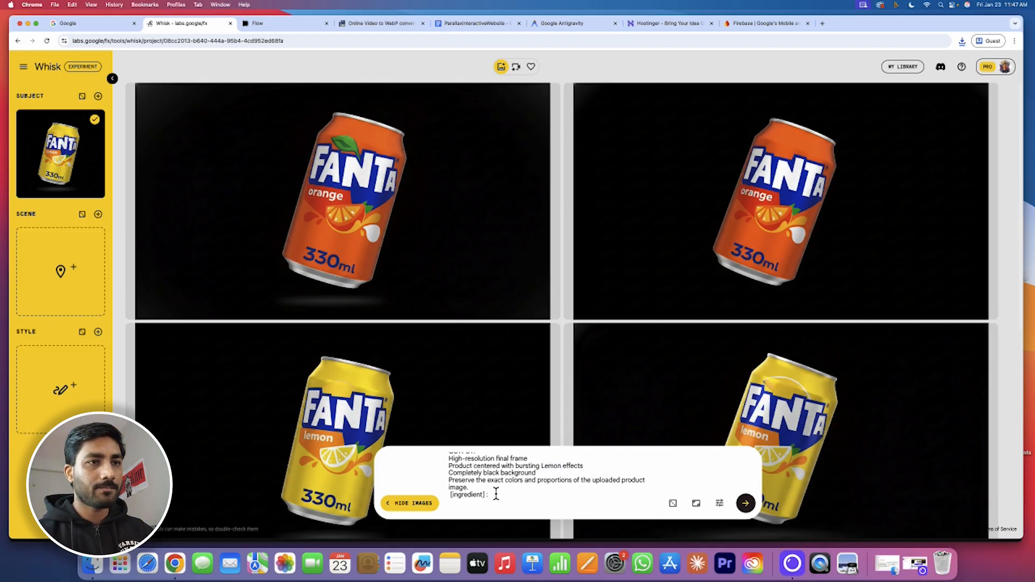
{"action": "key", "text": "Caps_Lock"}
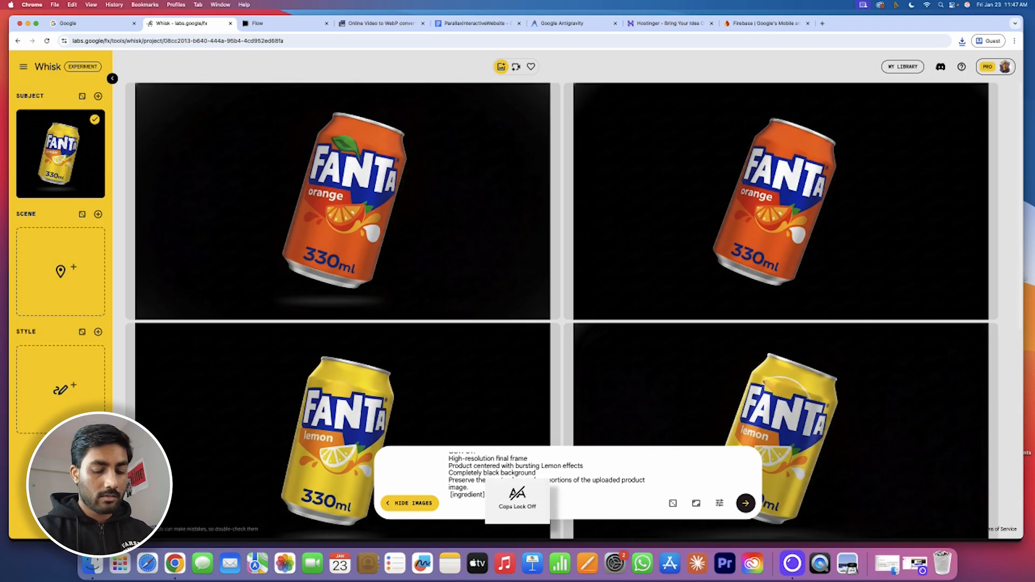
{"action": "scroll", "coordinate": [582, 476], "scroll_direction": "up", "scroll_amount": 10}
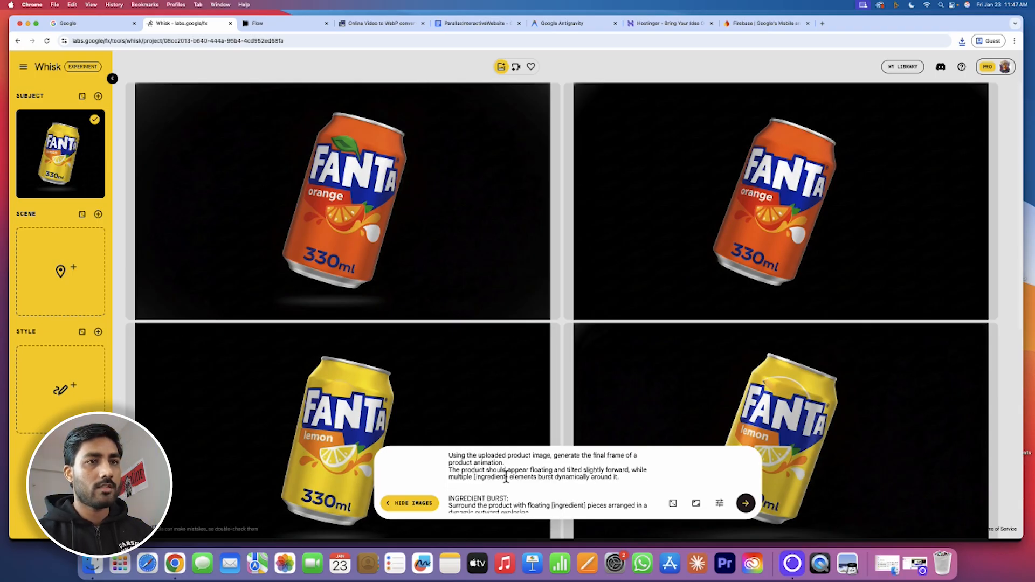
{"action": "scroll", "coordinate": [508, 477], "scroll_direction": "down", "scroll_amount": 10}
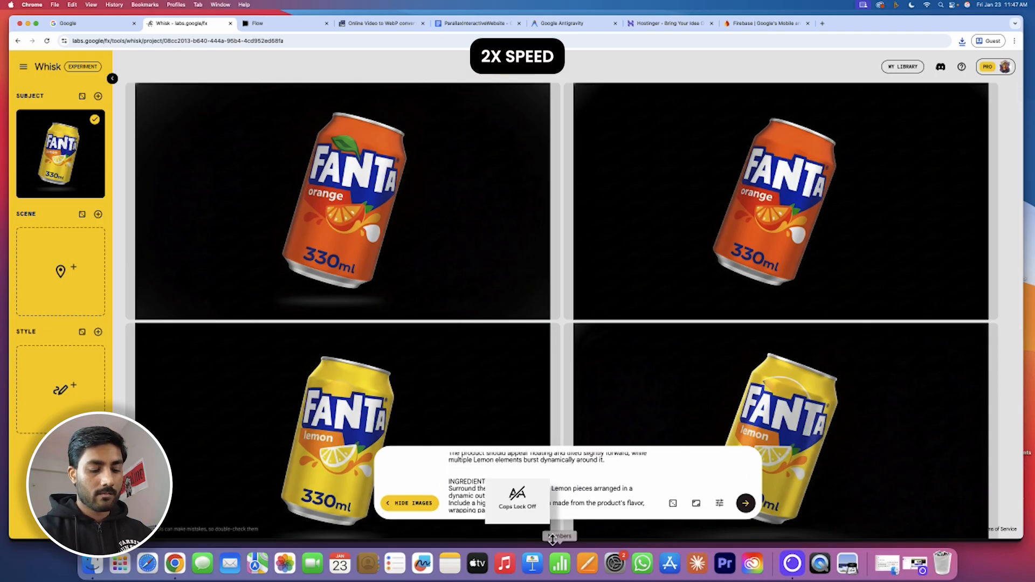
{"action": "left_click", "coordinate": [747, 506]}
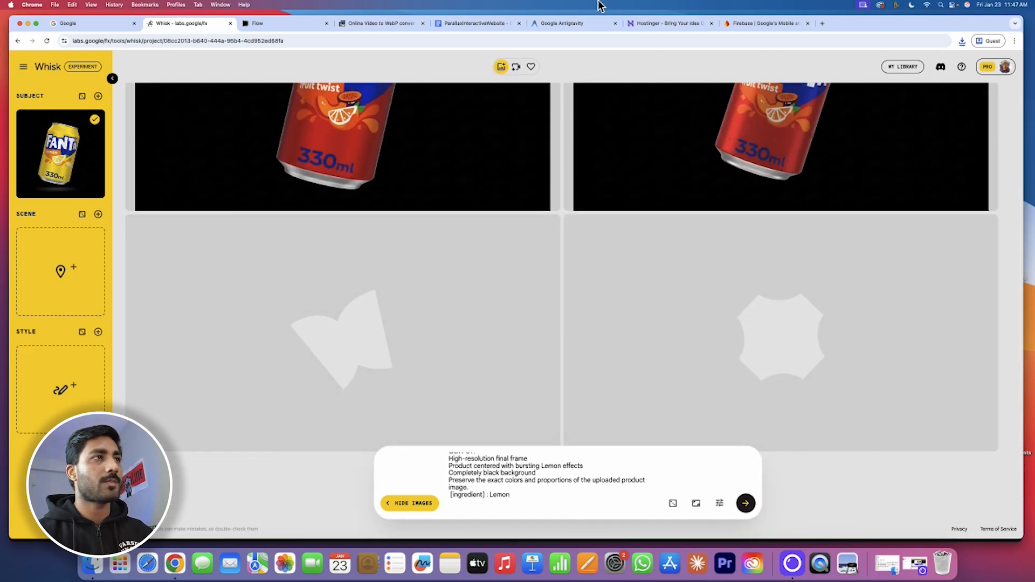
{"action": "left_click", "coordinate": [449, 25]}
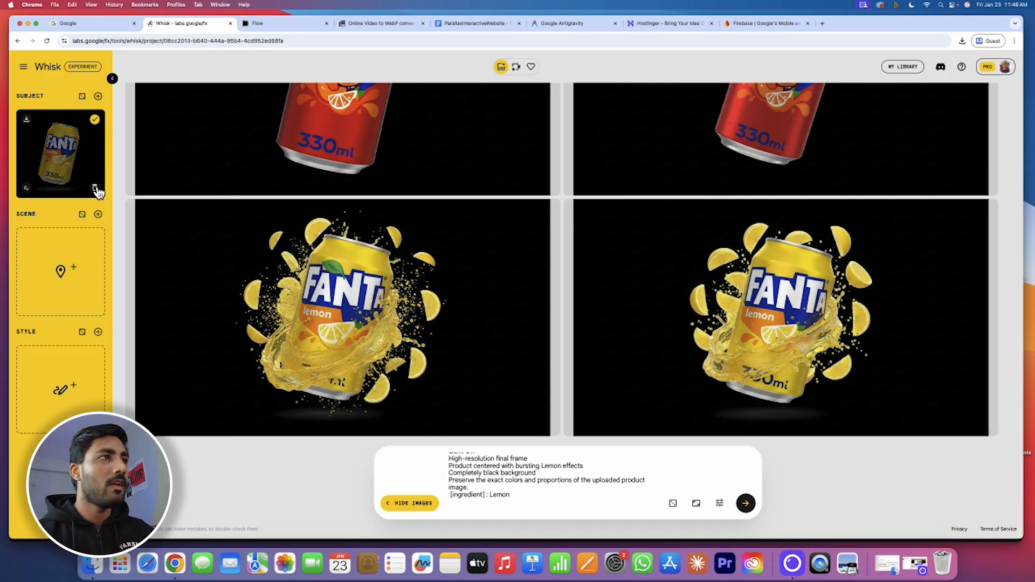
Replace the lemon subject with the downloaded Whisk image of the orange can.
{"action": "left_click", "coordinate": [95, 189]}
{"action": "left_click", "coordinate": [60, 172]}
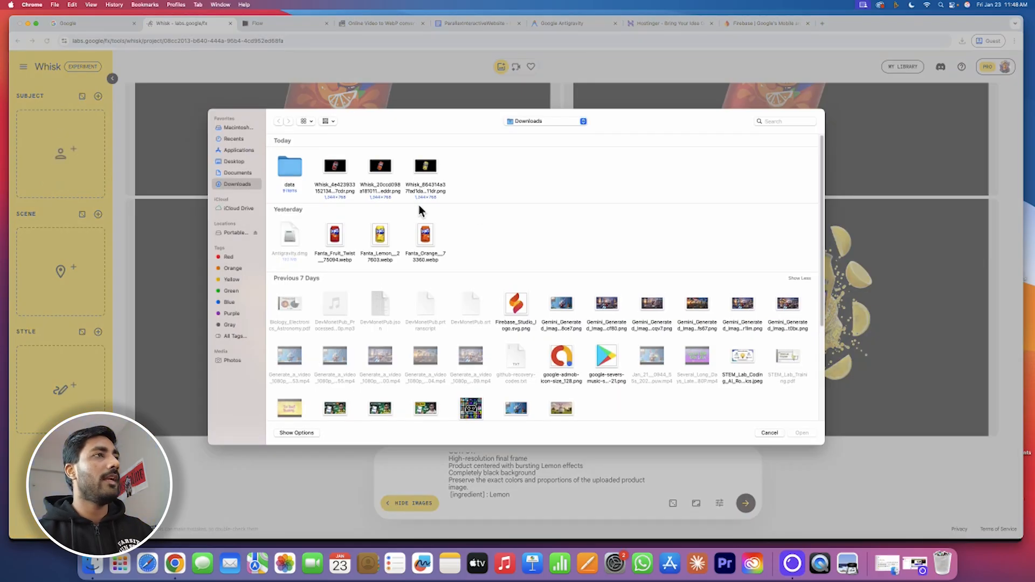
{"action": "double_click", "coordinate": [381, 171]}
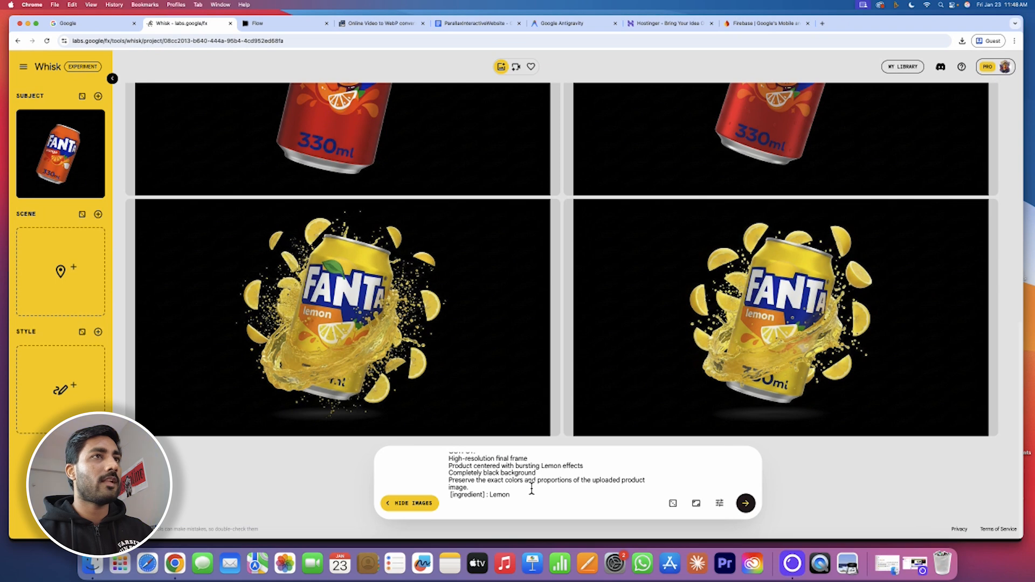
Change every Lemon in the prompt, including the closing ingredient line, to Orange and generate the orange can's last-frame images.
{"action": "left_click_drag", "start_coordinate": [518, 494], "coordinate": [488, 494]}
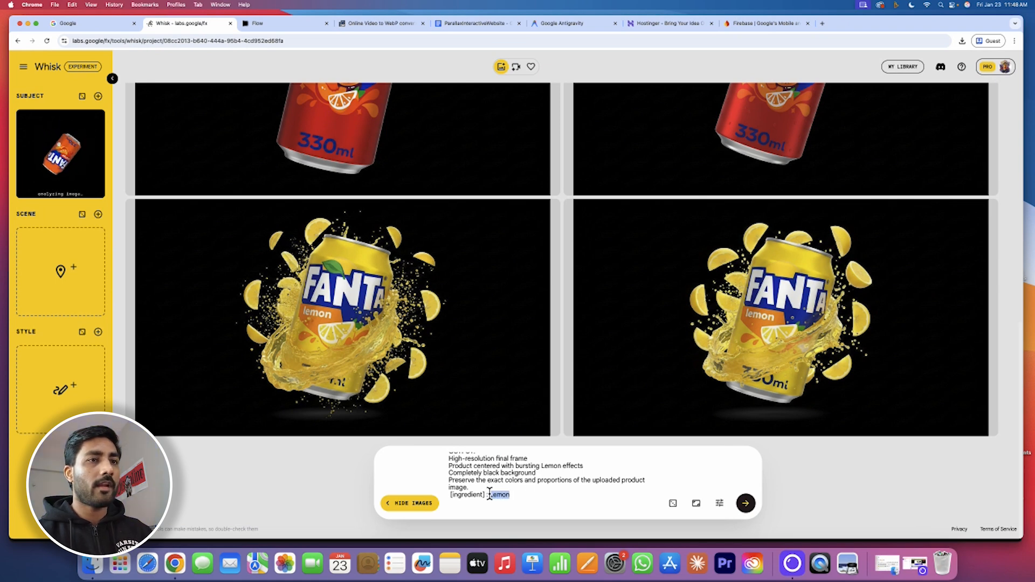
{"action": "key", "text": "Caps_Lock"}
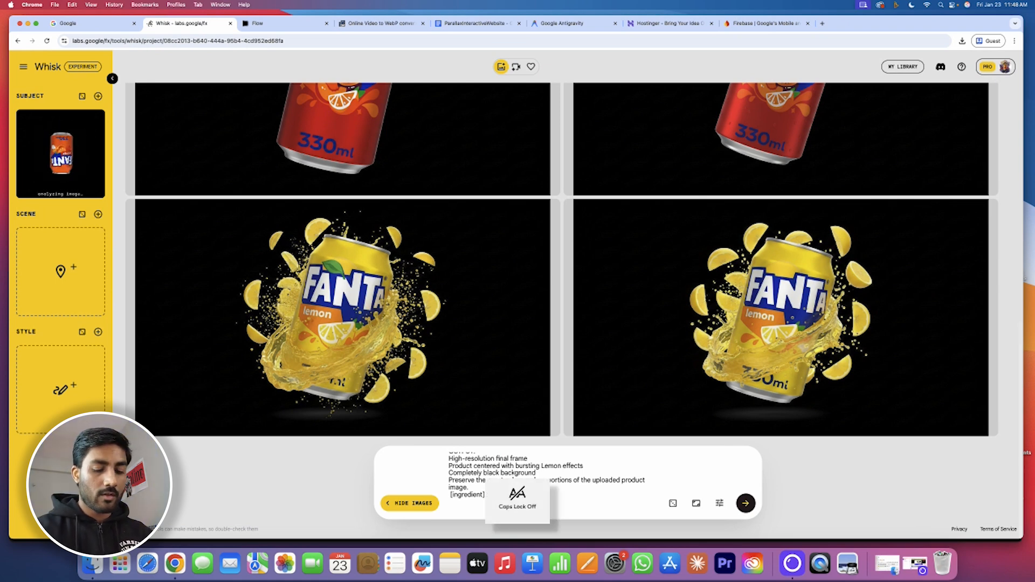
{"action": "type", "text": "Orange"}
{"action": "scroll", "coordinate": [580, 487], "scroll_direction": "up", "scroll_amount": 10}
{"action": "double_click", "coordinate": [478, 477]}
{"action": "type", "text": "Orange"}
{"action": "double_click", "coordinate": [561, 483]}
{"action": "type", "text": "Orange"}
{"action": "double_click", "coordinate": [549, 489]}
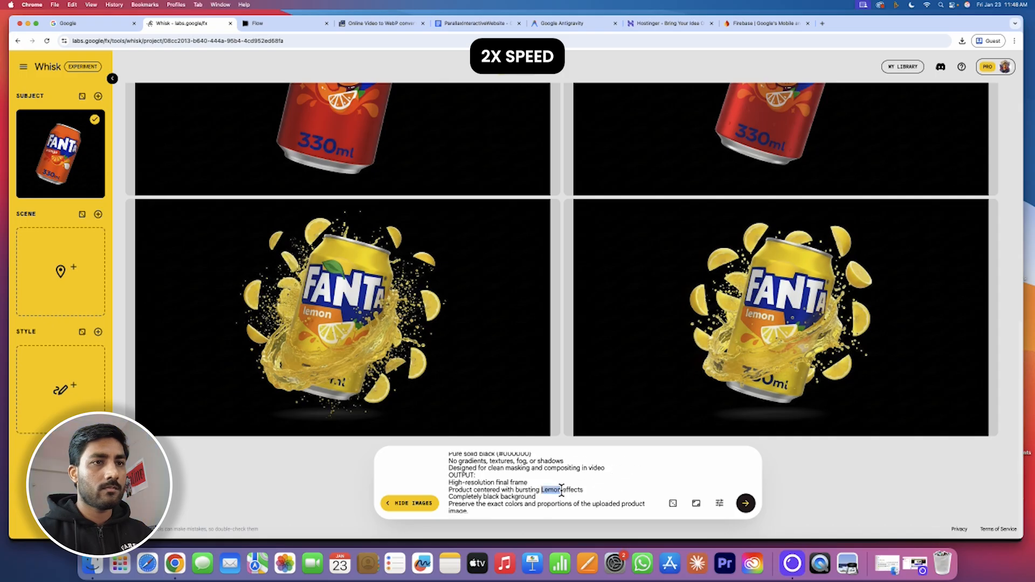
{"action": "type", "text": "Orange"}
{"action": "left_click", "coordinate": [744, 504]}
{"action": "left_click", "coordinate": [453, 23]}
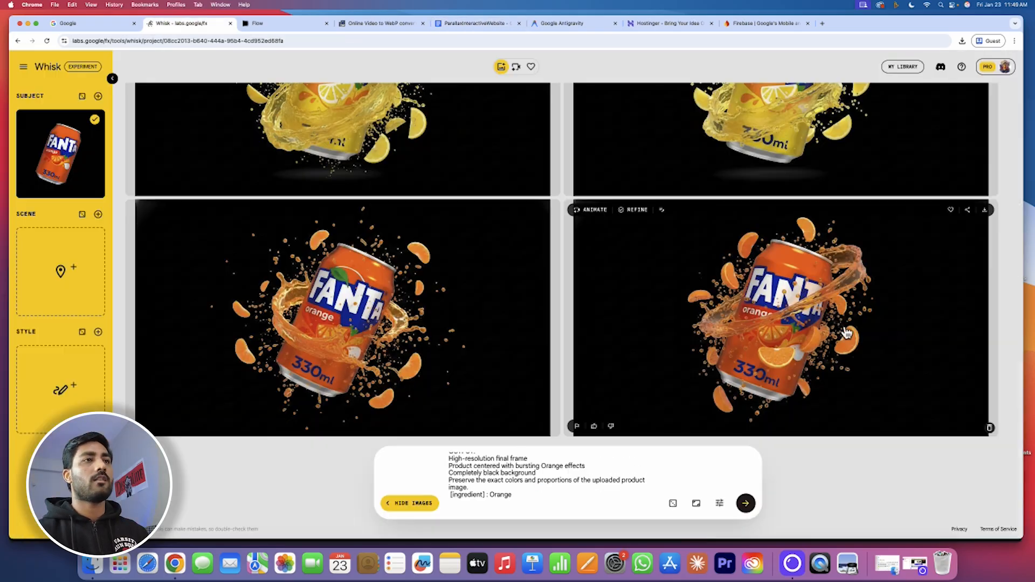
Replace the orange subject with the downloaded Whisk image of the fruit twist can.
{"action": "scroll", "coordinate": [828, 311], "scroll_direction": "up", "scroll_amount": 3}
{"action": "scroll", "coordinate": [779, 264], "scroll_direction": "down", "scroll_amount": 3}
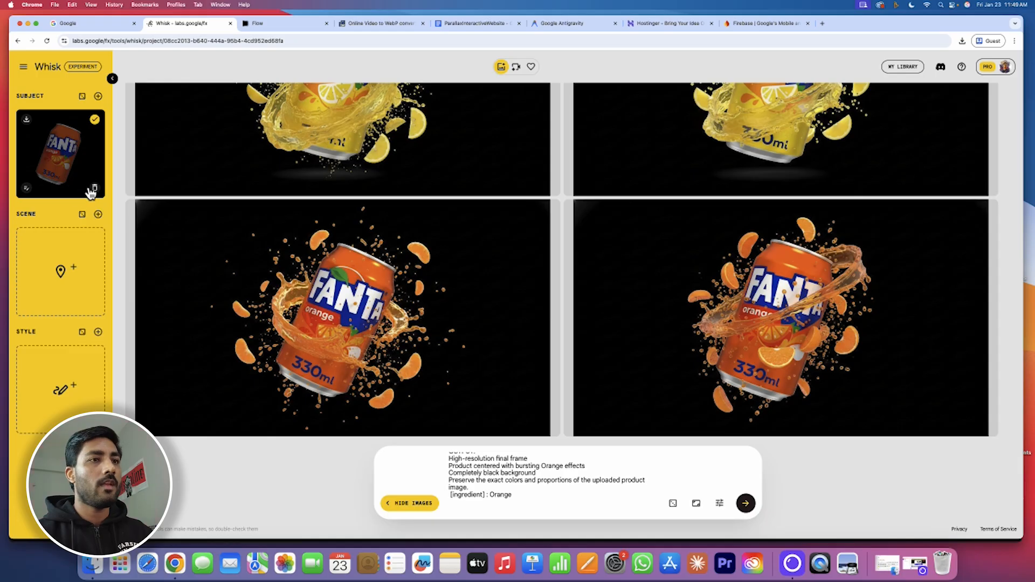
{"action": "left_click", "coordinate": [96, 189]}
{"action": "left_click", "coordinate": [61, 174]}
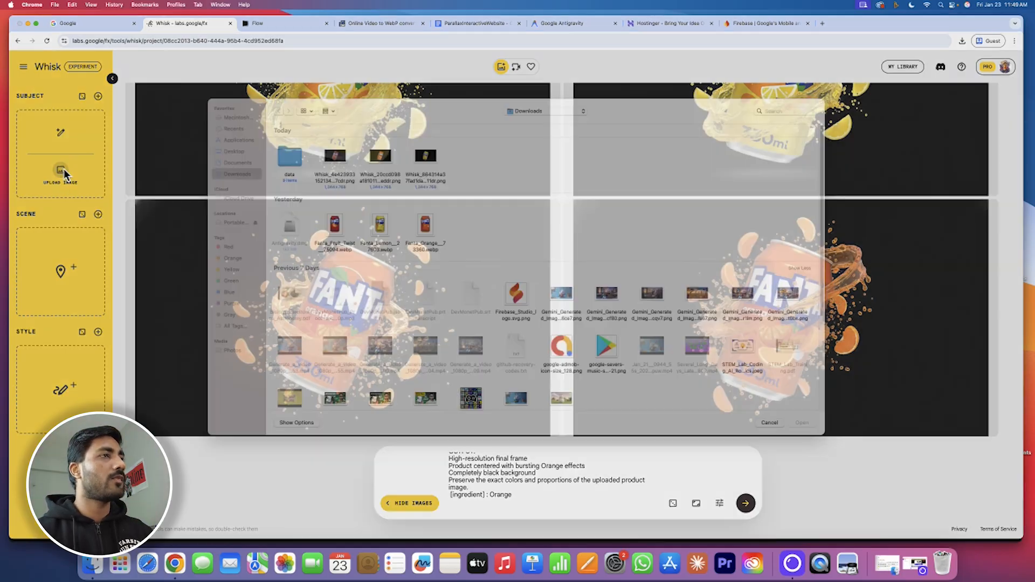
{"action": "double_click", "coordinate": [334, 164]}
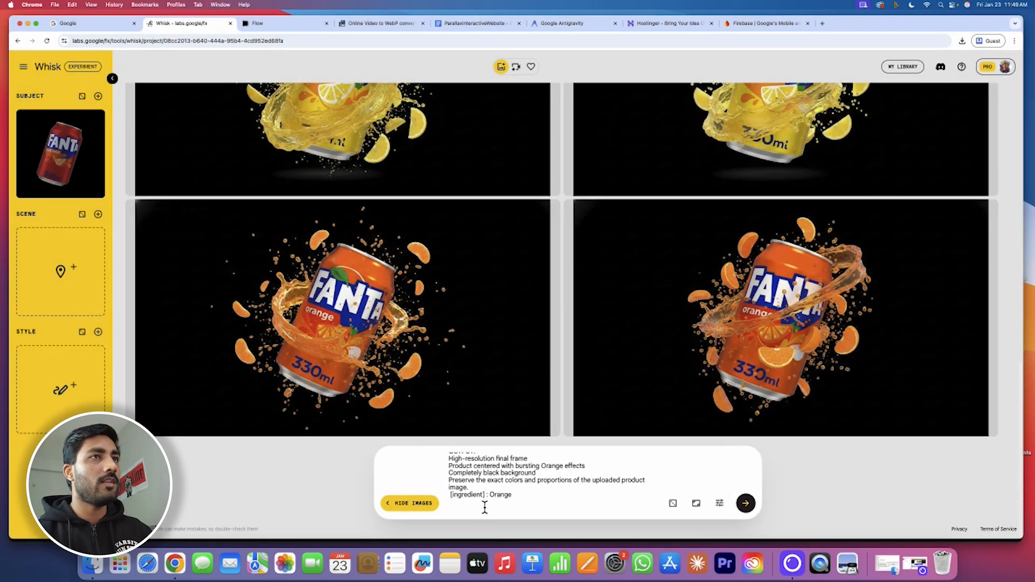
Change every Orange in the prompt, including the closing ingredient line, to Multi Fruits and generate the fruit twist can's last-frame images.
{"action": "double_click", "coordinate": [491, 494]}
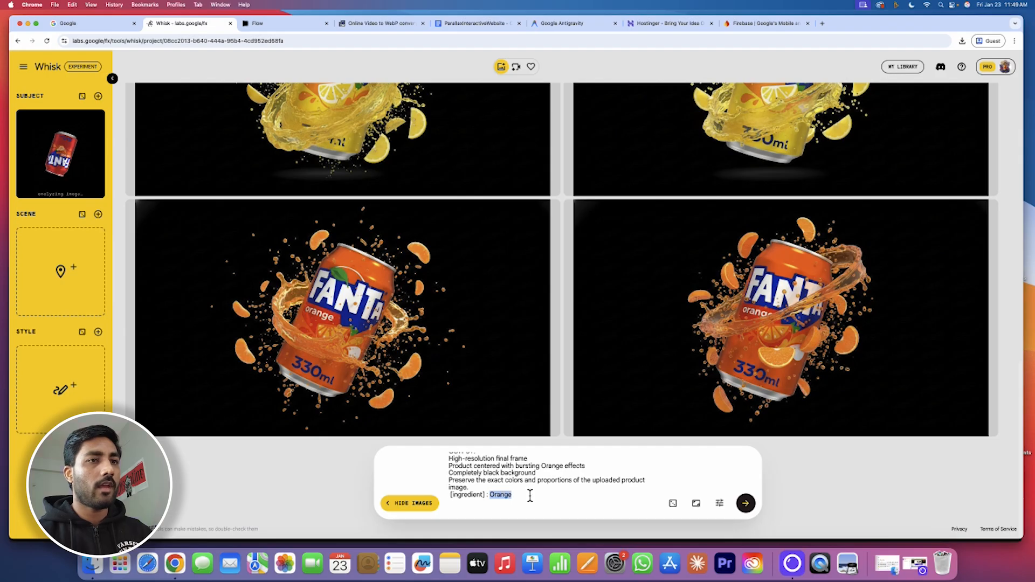
{"action": "key", "text": "Caps_Lock"}
{"action": "scroll", "coordinate": [539, 496], "scroll_direction": "up", "scroll_amount": 2}
{"action": "left_click_drag", "start_coordinate": [541, 499], "coordinate": [562, 499]}
{"action": "key", "text": "Caps_Lock"}
{"action": "scroll", "coordinate": [517, 488], "scroll_direction": "up", "scroll_amount": 5}
{"action": "left_click_drag", "start_coordinate": [473, 478], "coordinate": [494, 479]}
{"action": "key", "text": "Caps_Lock"}
{"action": "scroll", "coordinate": [539, 480], "scroll_direction": "down", "scroll_amount": 1}
{"action": "left_click_drag", "start_coordinate": [552, 474], "coordinate": [572, 473]}
{"action": "type", "text": "Multi Fruits"}
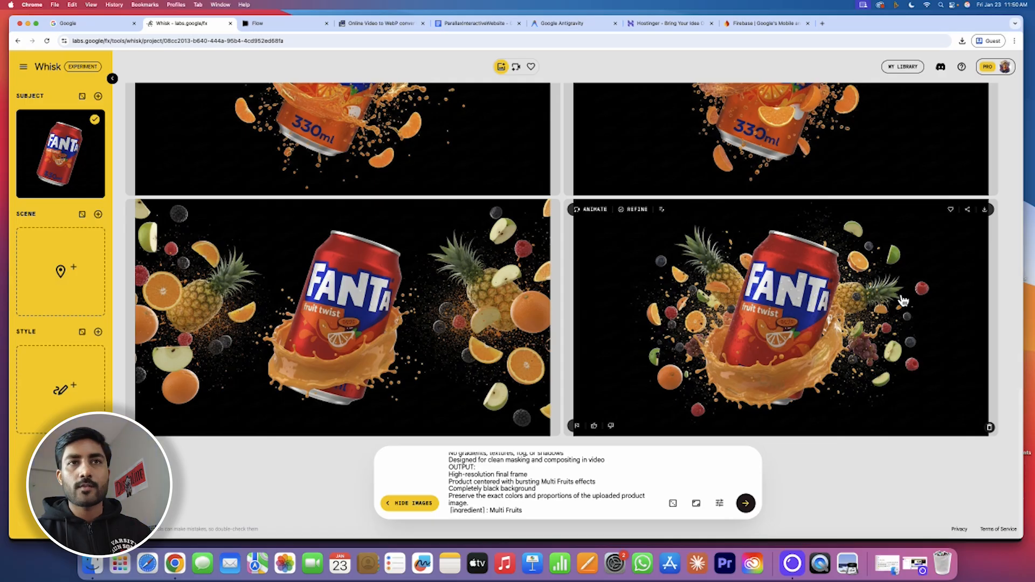
Review the generated first-frame and ingredient-burst last-frame images of the orange, lemon and fruit twist cans.
{"action": "scroll", "coordinate": [857, 313], "scroll_direction": "up", "scroll_amount": 10}
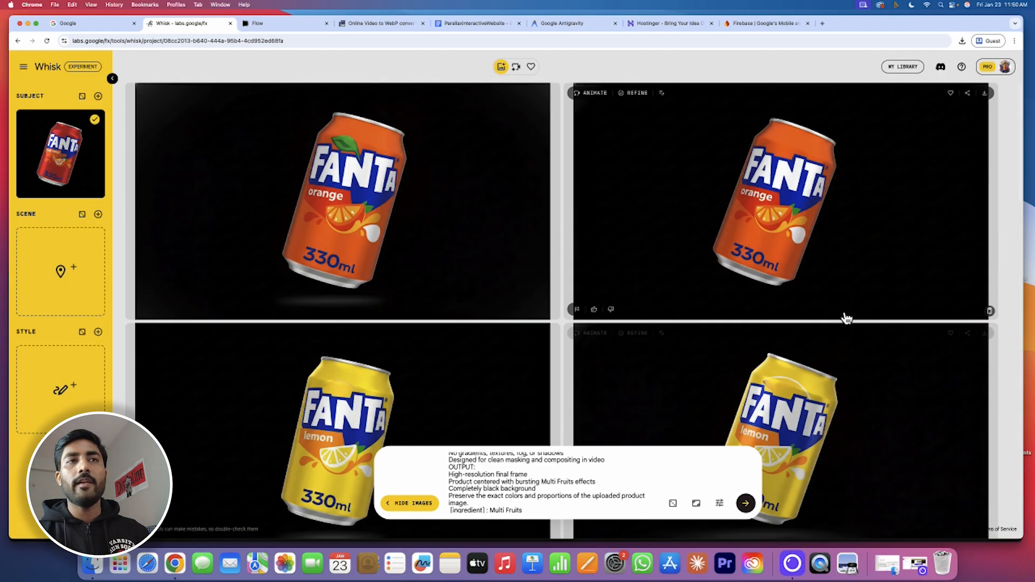
{"action": "scroll", "coordinate": [674, 325], "scroll_direction": "down", "scroll_amount": 10}
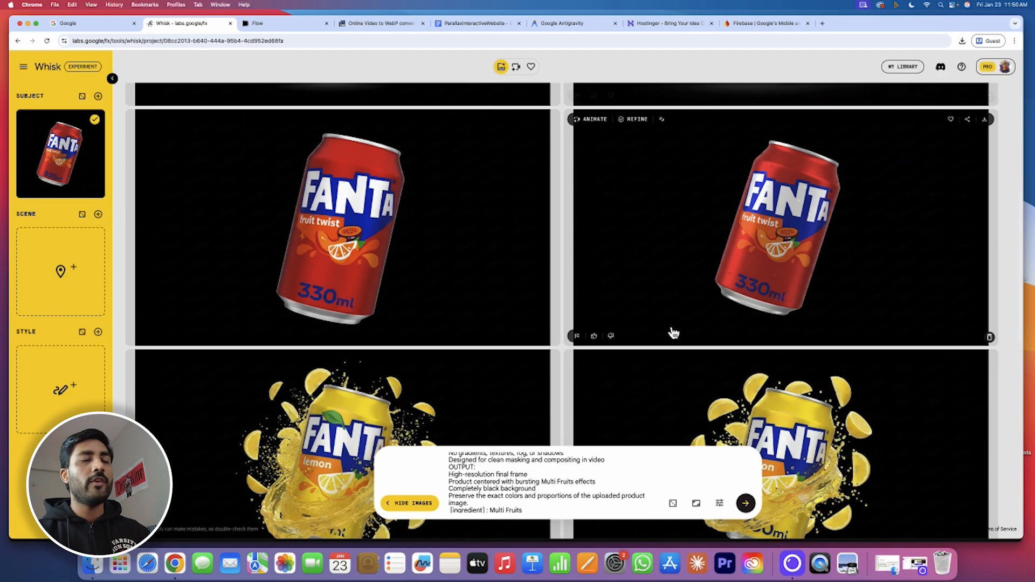
{"action": "scroll", "coordinate": [626, 272], "scroll_direction": "up", "scroll_amount": 2}
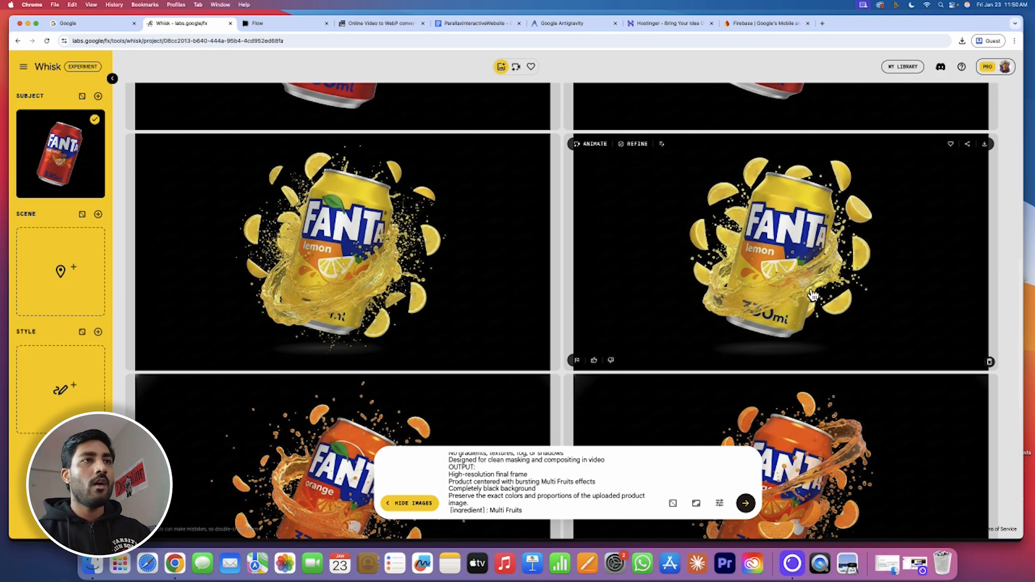
{"action": "scroll", "coordinate": [820, 293], "scroll_direction": "down", "scroll_amount": 5}
{"action": "scroll", "coordinate": [815, 281], "scroll_direction": "up", "scroll_amount": 4}
{"action": "scroll", "coordinate": [803, 253], "scroll_direction": "down", "scroll_amount": 2}
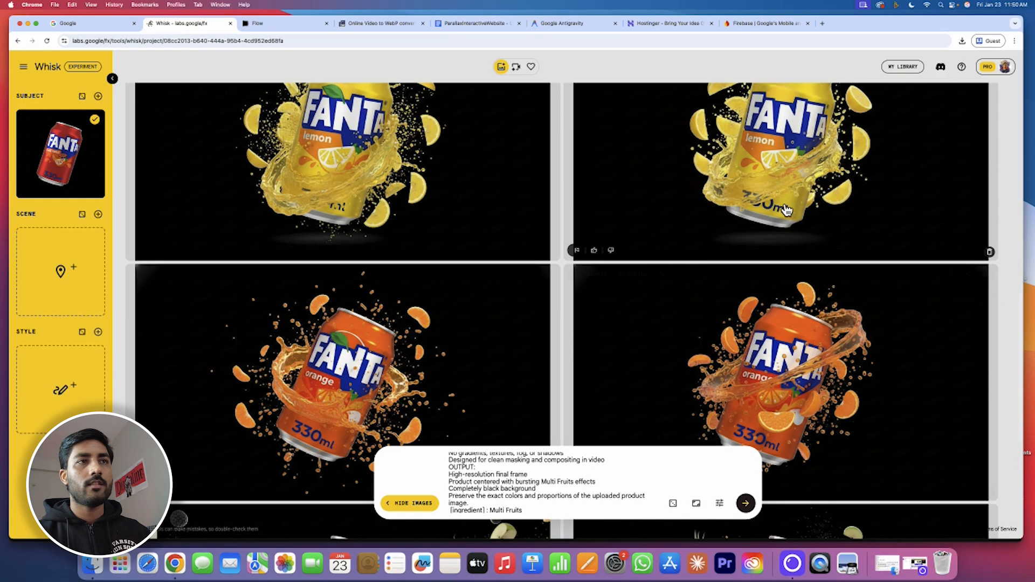
{"action": "scroll", "coordinate": [838, 280], "scroll_direction": "down", "scroll_amount": 5}
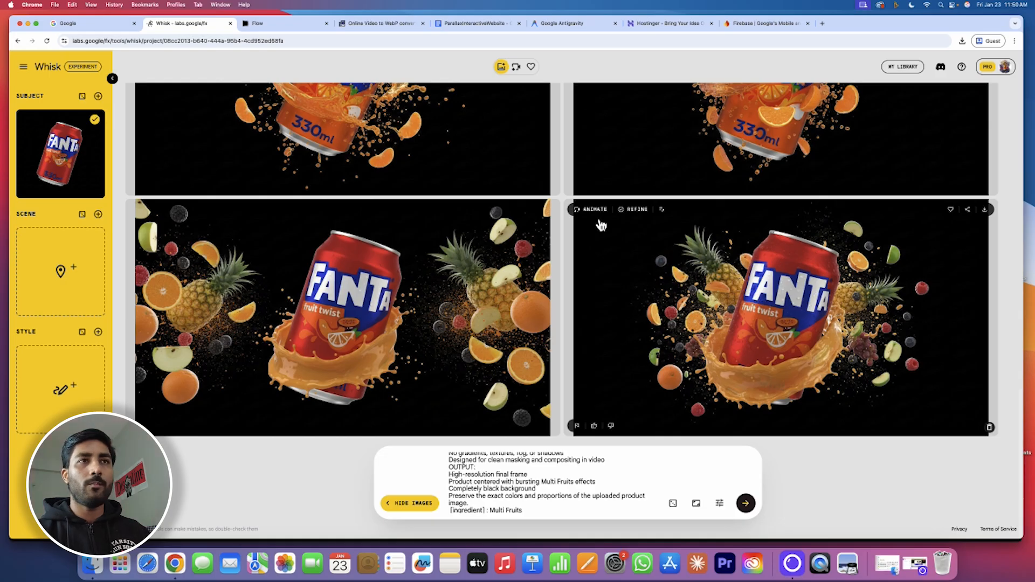
Download the second ingredient-burst image of the fruit twist, orange and lemon cans to the Downloads folder.
{"action": "left_click", "coordinate": [986, 213]}
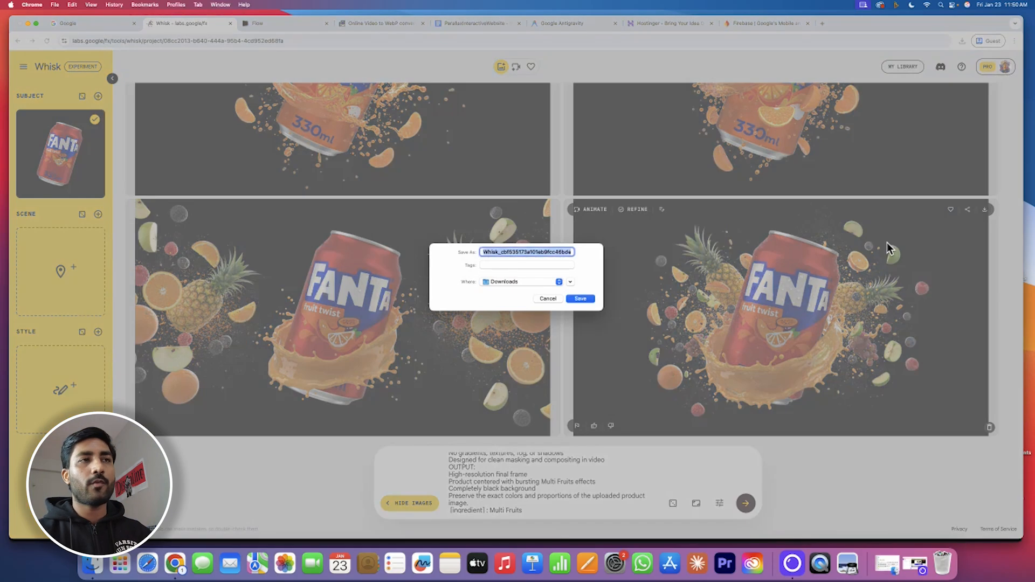
{"action": "left_click", "coordinate": [591, 303]}
{"action": "scroll", "coordinate": [862, 286], "scroll_direction": "up", "scroll_amount": 3}
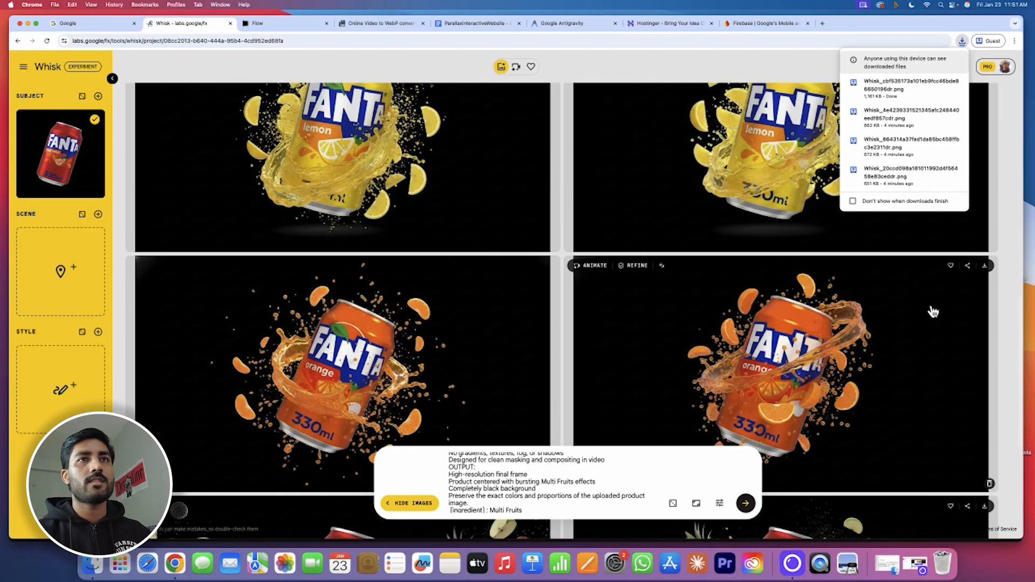
{"action": "left_click", "coordinate": [985, 265]}
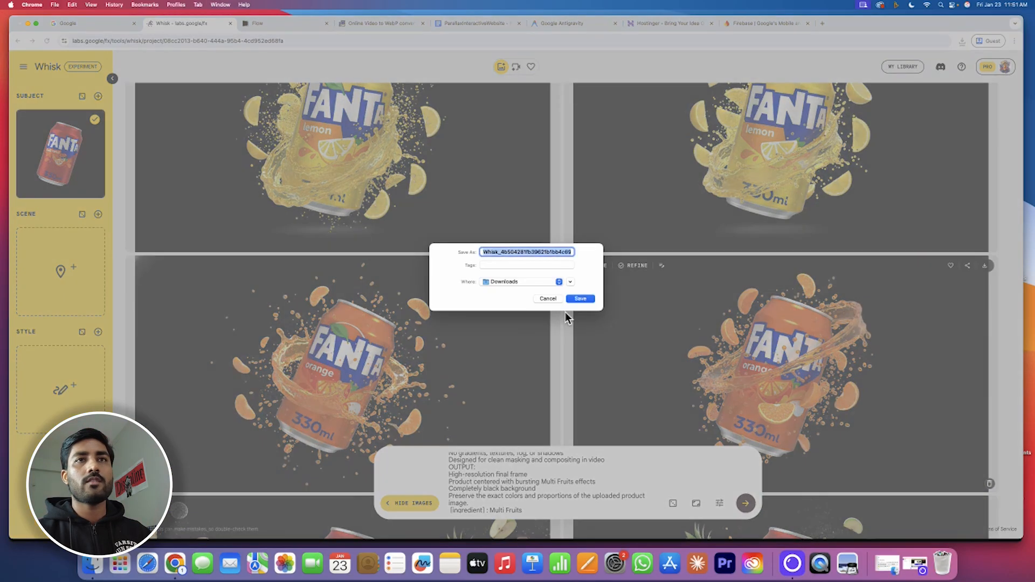
{"action": "left_click", "coordinate": [582, 299]}
{"action": "scroll", "coordinate": [874, 293], "scroll_direction": "up", "scroll_amount": 3}
{"action": "scroll", "coordinate": [874, 294], "scroll_direction": "up", "scroll_amount": 2}
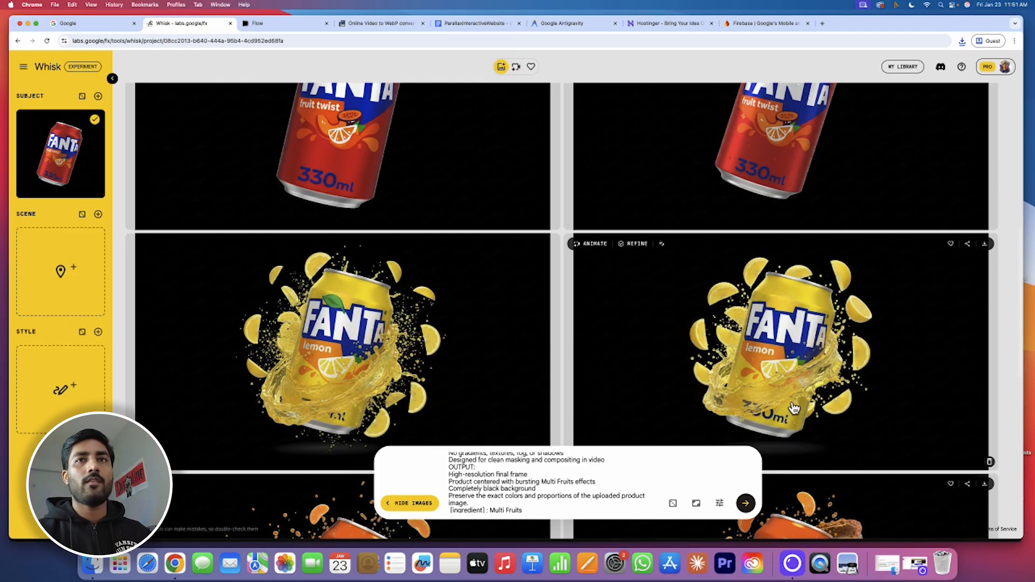
{"action": "left_click", "coordinate": [986, 247]}
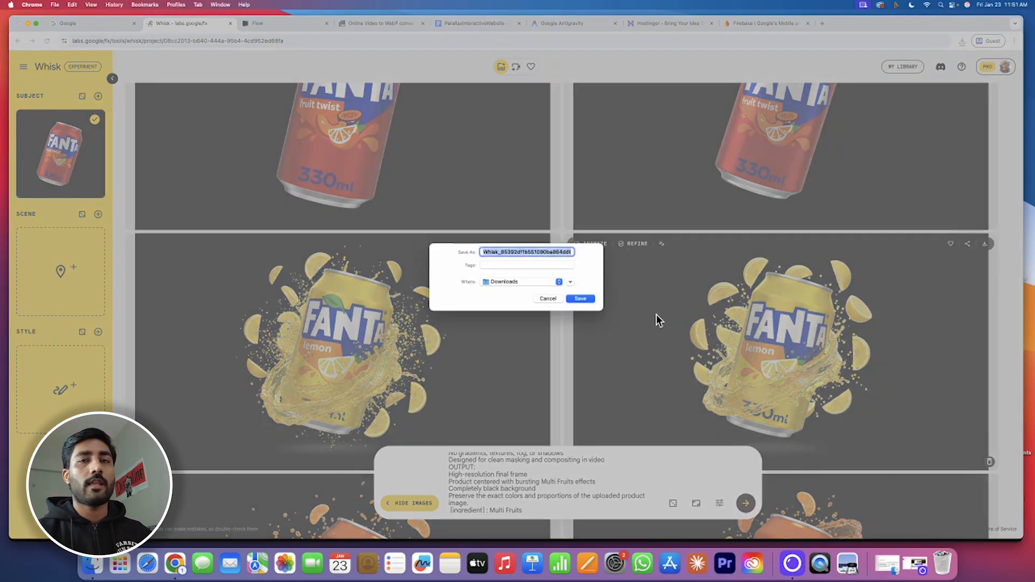
{"action": "left_click", "coordinate": [591, 299]}
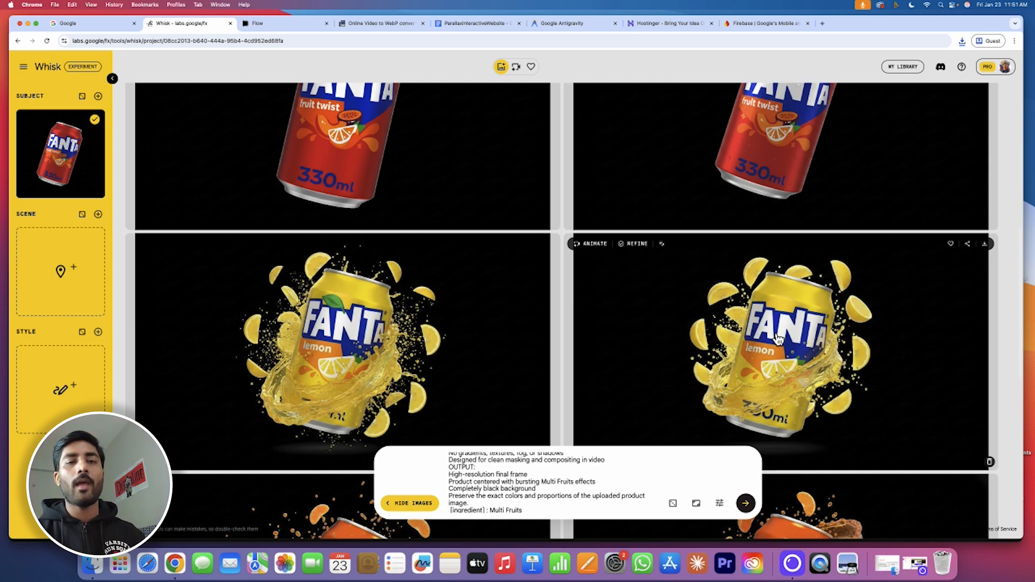
Switch to Flow, create a new project and set its generation mode to Frames to Video.
{"action": "left_click", "coordinate": [272, 24]}
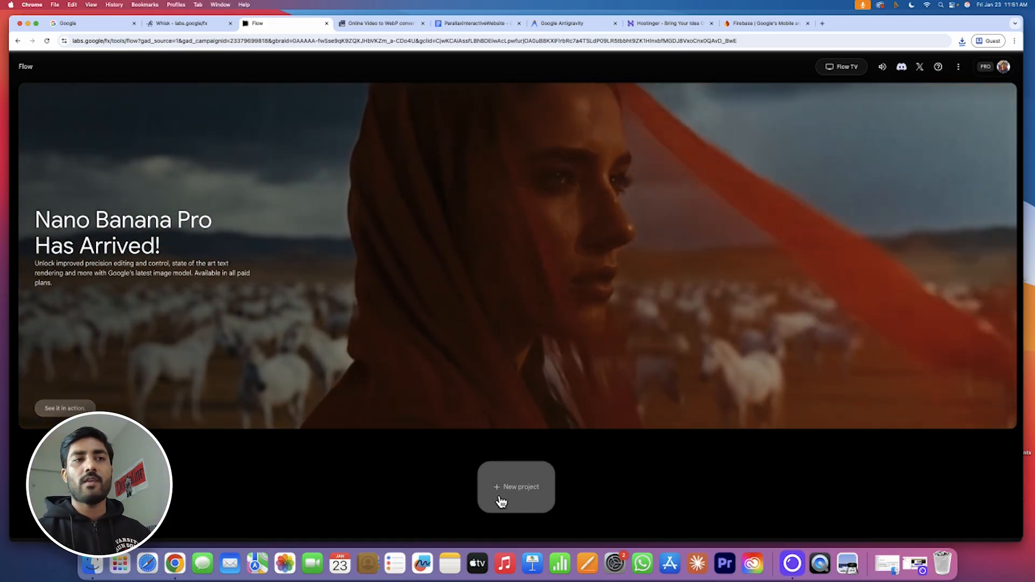
{"action": "left_click", "coordinate": [507, 495]}
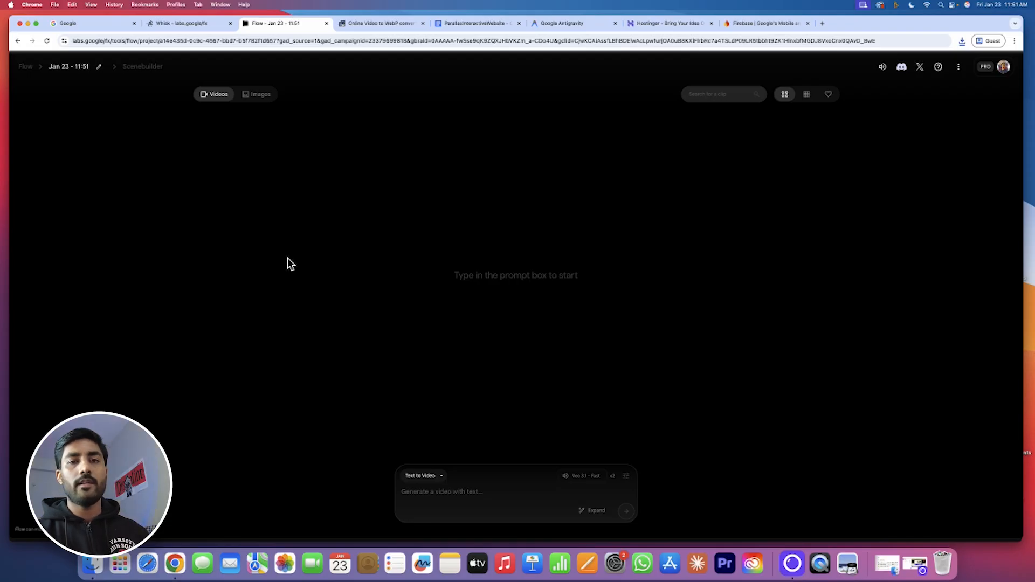
{"action": "left_click", "coordinate": [420, 479]}
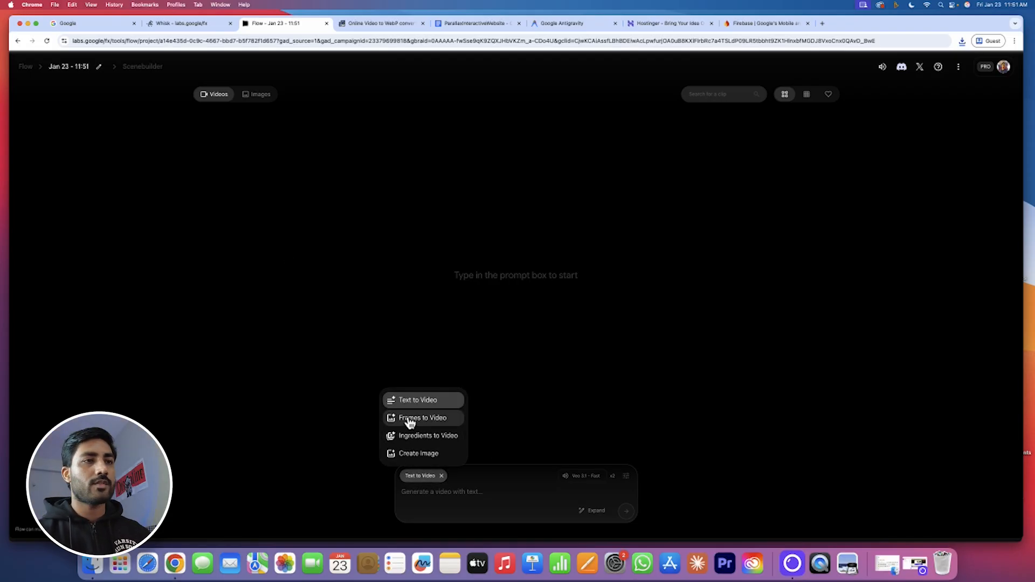
{"action": "left_click", "coordinate": [445, 426]}
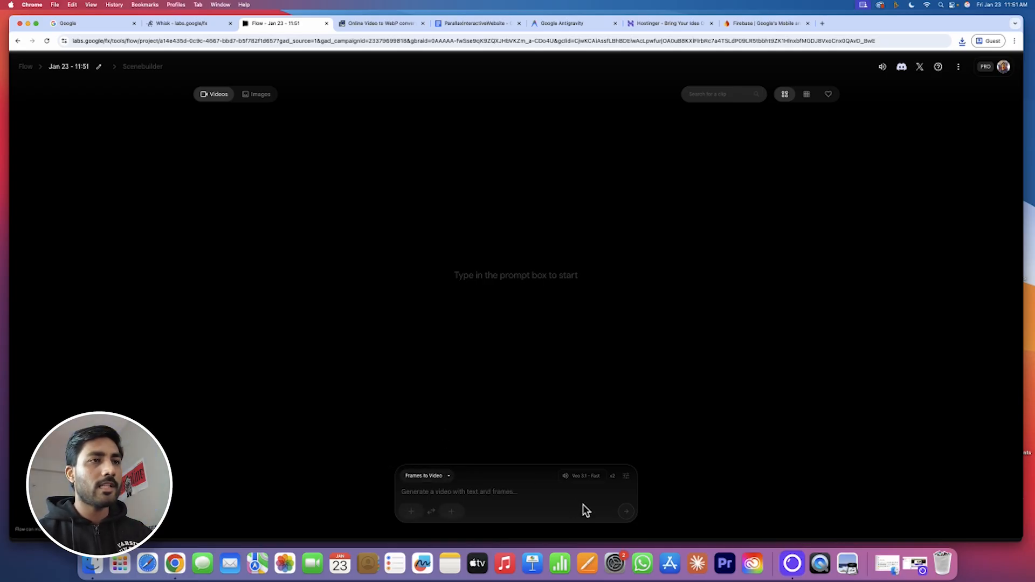
Check the video generation settings, including the aspect ratio, outputs per prompt and the available Veo models.
{"action": "left_click", "coordinate": [624, 477]}
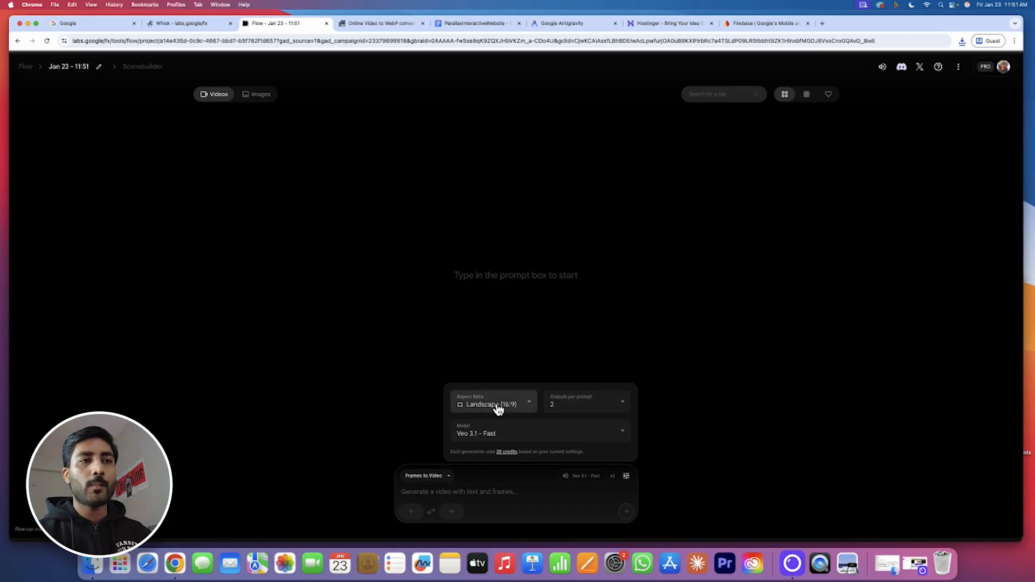
{"action": "left_click", "coordinate": [529, 441]}
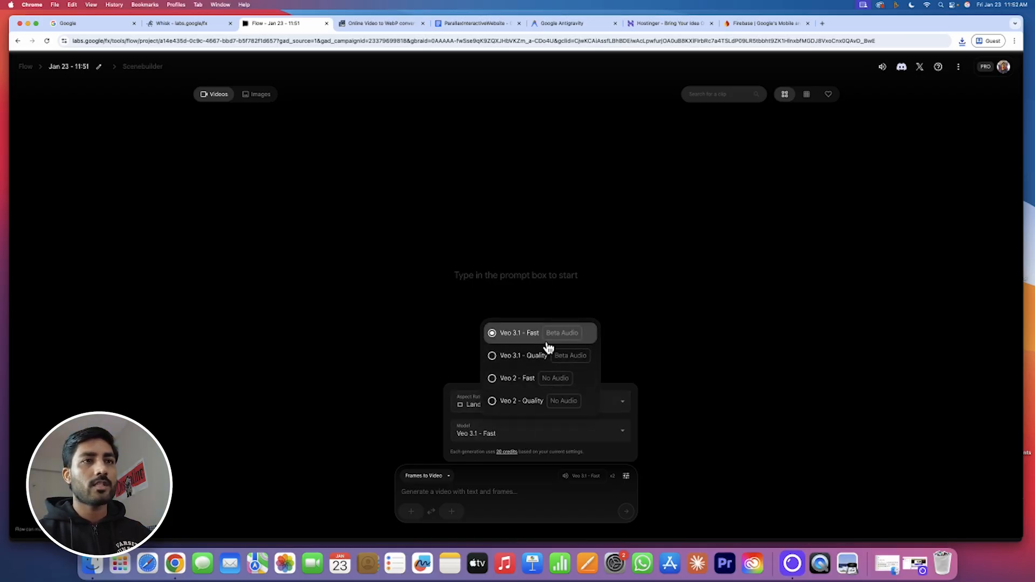
{"action": "left_click", "coordinate": [708, 382]}
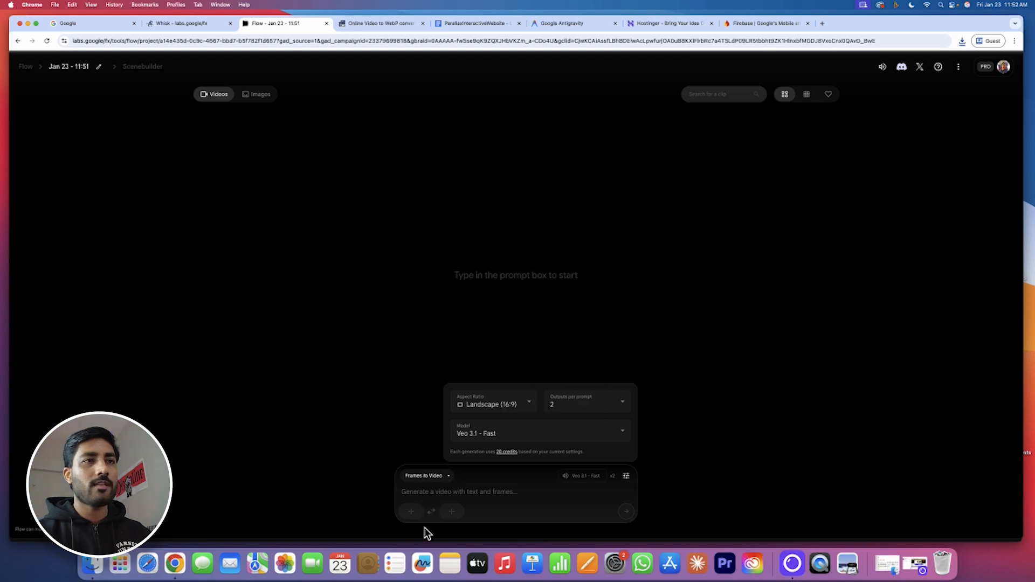
Upload the plain tilted lemon can image from Downloads as the first frame, accepting the usage notice and keeping the landscape crop.
{"action": "left_click", "coordinate": [411, 512]}
{"action": "left_click", "coordinate": [455, 418]}
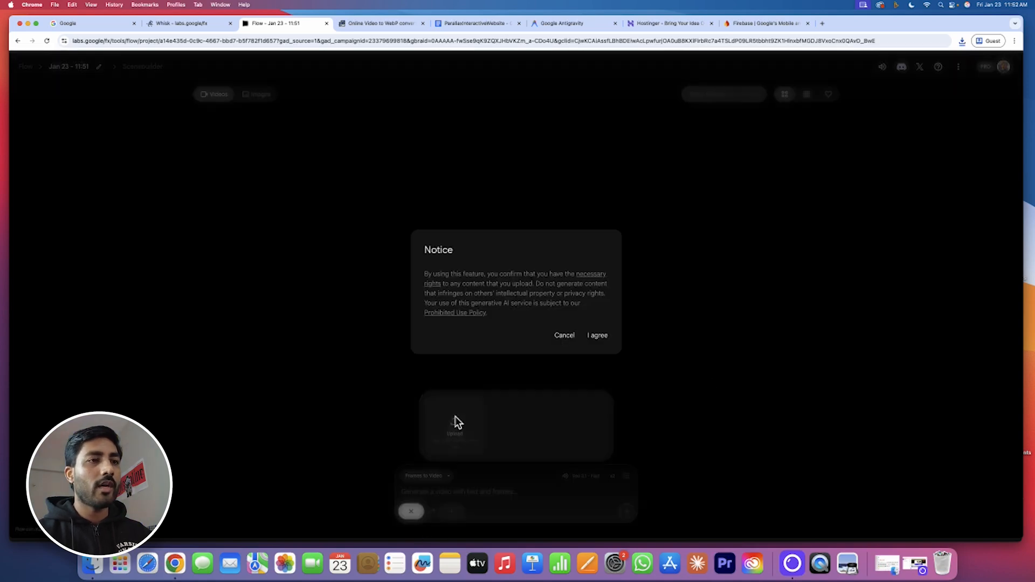
{"action": "left_click", "coordinate": [597, 336]}
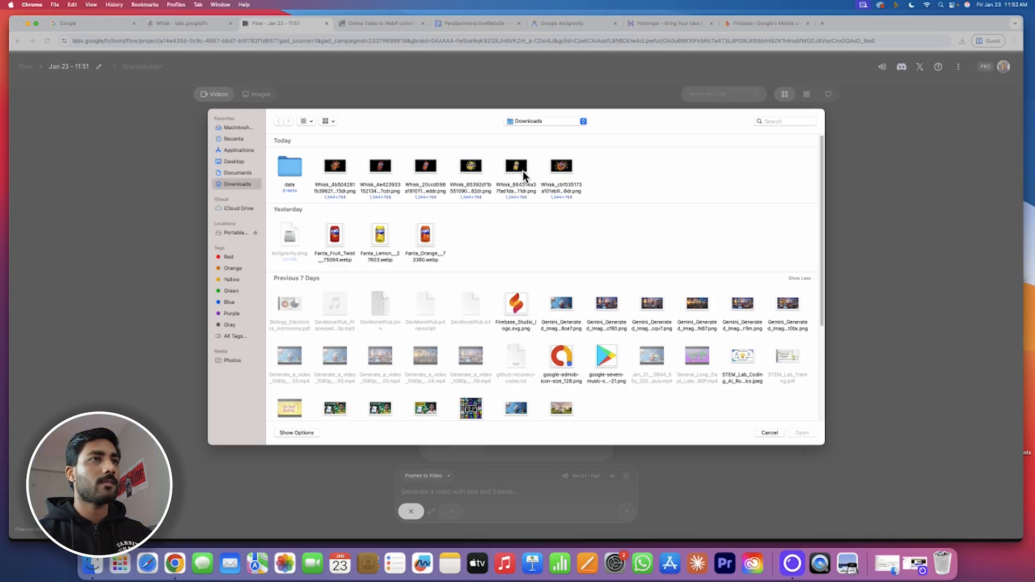
{"action": "double_click", "coordinate": [515, 171]}
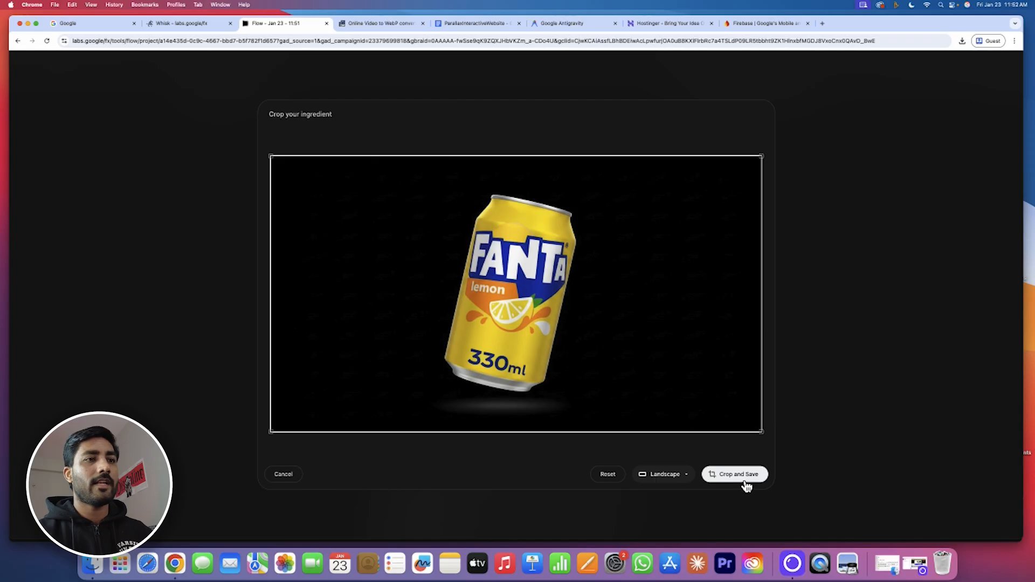
{"action": "left_click", "coordinate": [746, 484]}
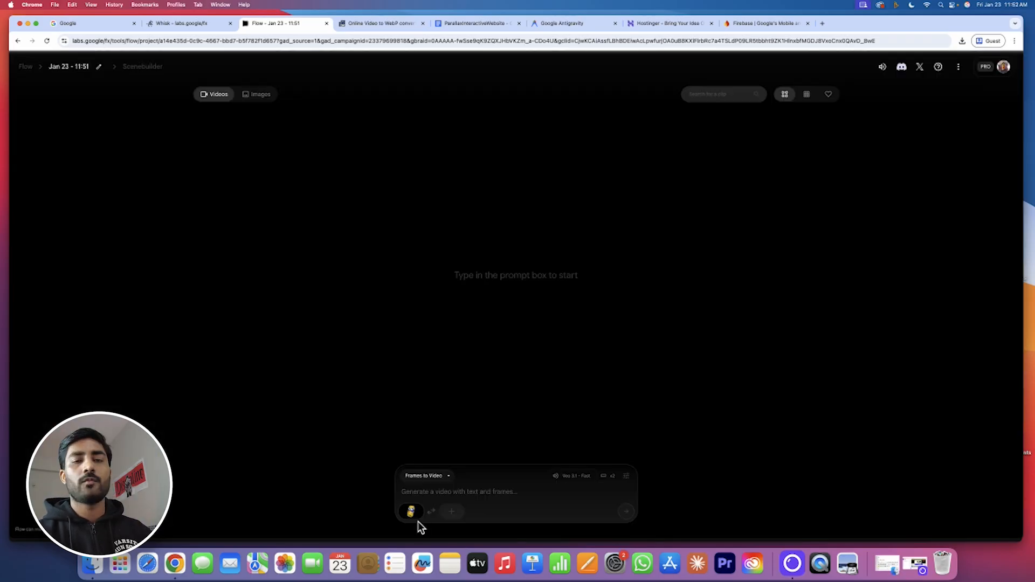
Upload the lemon can's ingredient-burst image as the last frame and save it with the landscape crop.
{"action": "left_click", "coordinate": [452, 511]}
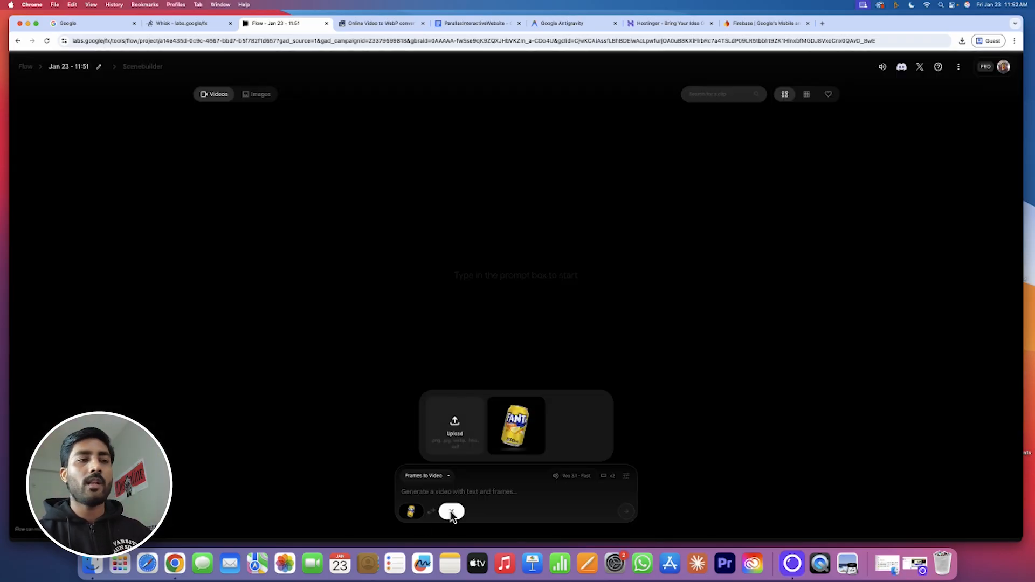
{"action": "left_click", "coordinate": [456, 432]}
{"action": "left_click", "coordinate": [471, 168]}
{"action": "double_click", "coordinate": [472, 169]}
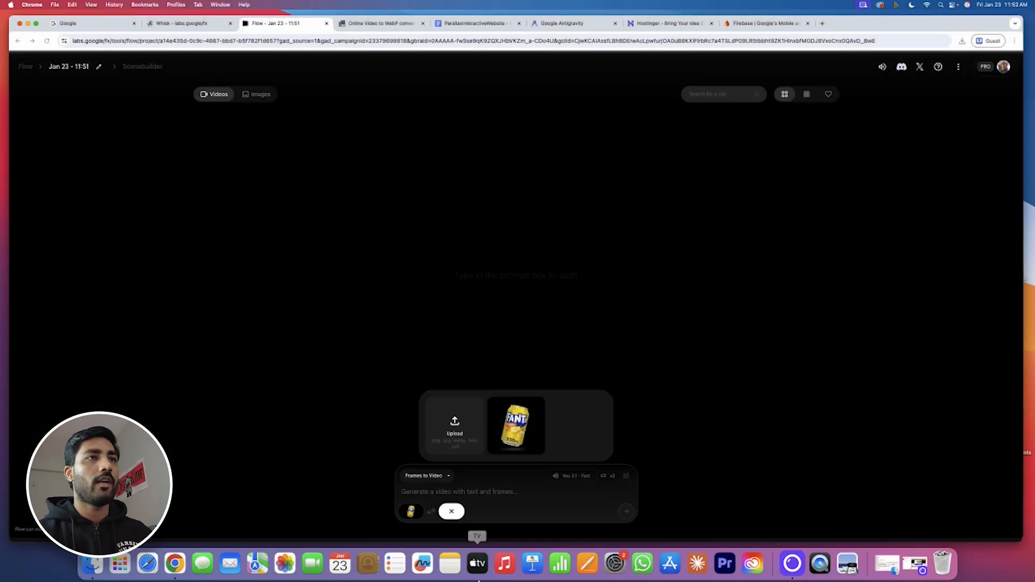
{"action": "left_click", "coordinate": [752, 478]}
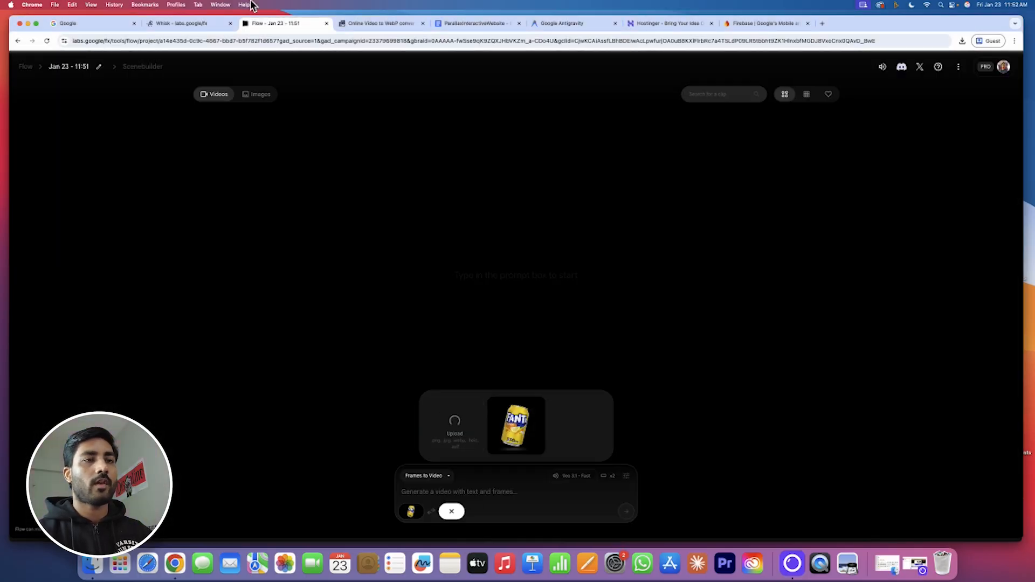
Copy the full Transition Prompt text from the ParallaxInteractiveWebsite document and paste it into Flow's video prompt.
{"action": "left_click", "coordinate": [461, 24]}
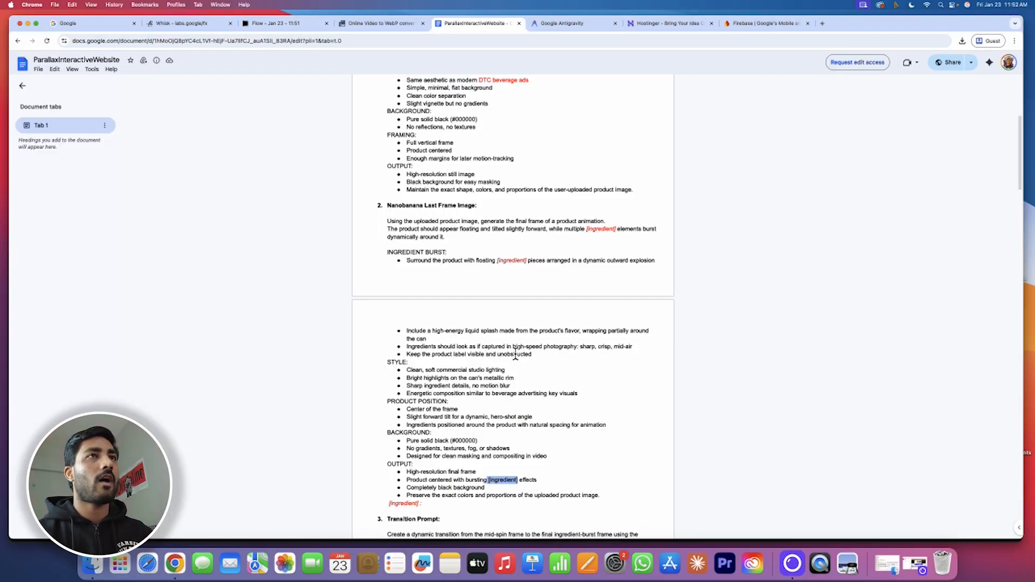
{"action": "scroll", "coordinate": [512, 356], "scroll_direction": "down", "scroll_amount": 5}
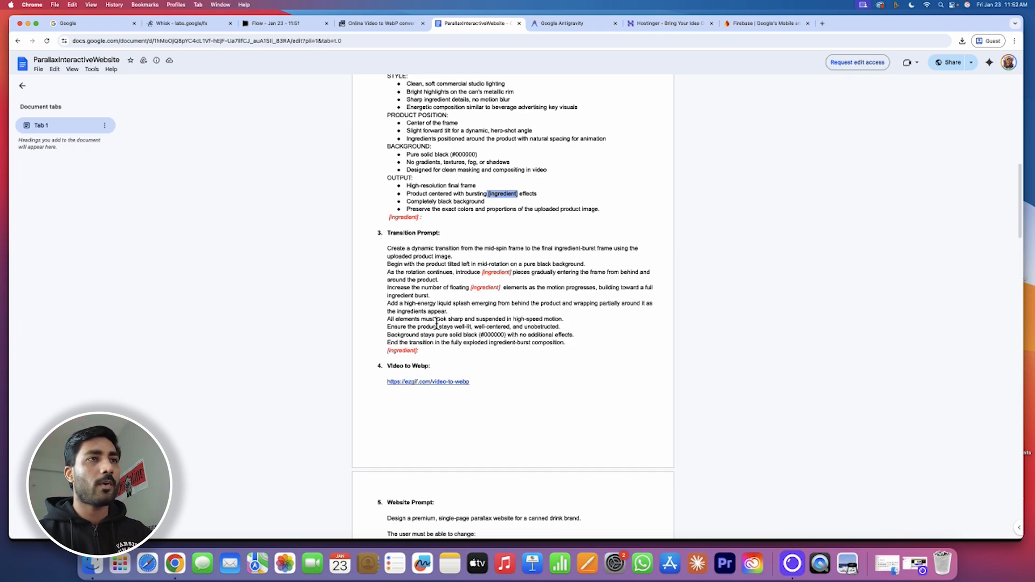
{"action": "left_click_drag", "start_coordinate": [387, 247], "coordinate": [475, 353]}
{"action": "key", "text": "super+c"}
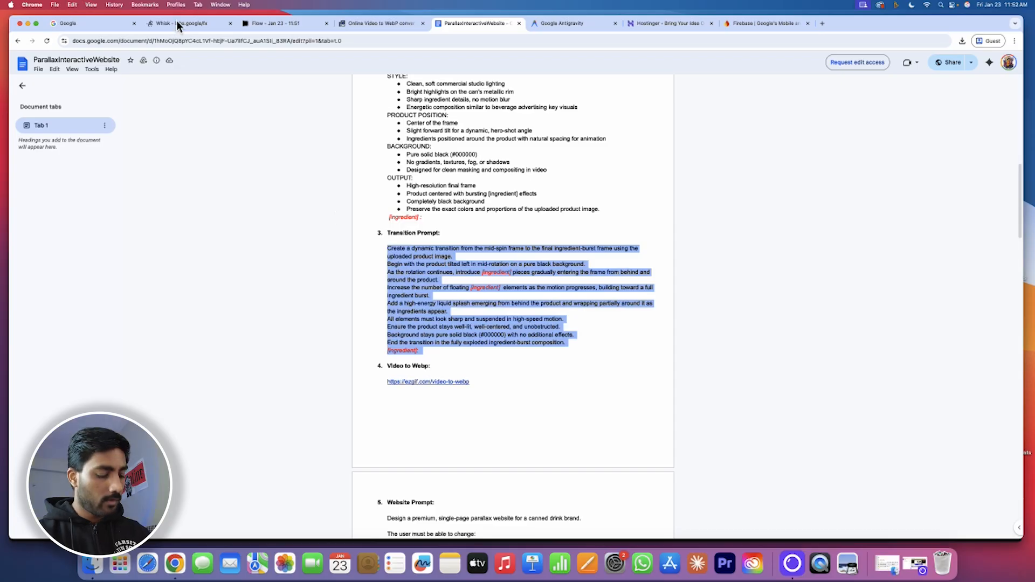
{"action": "left_click", "coordinate": [272, 23]}
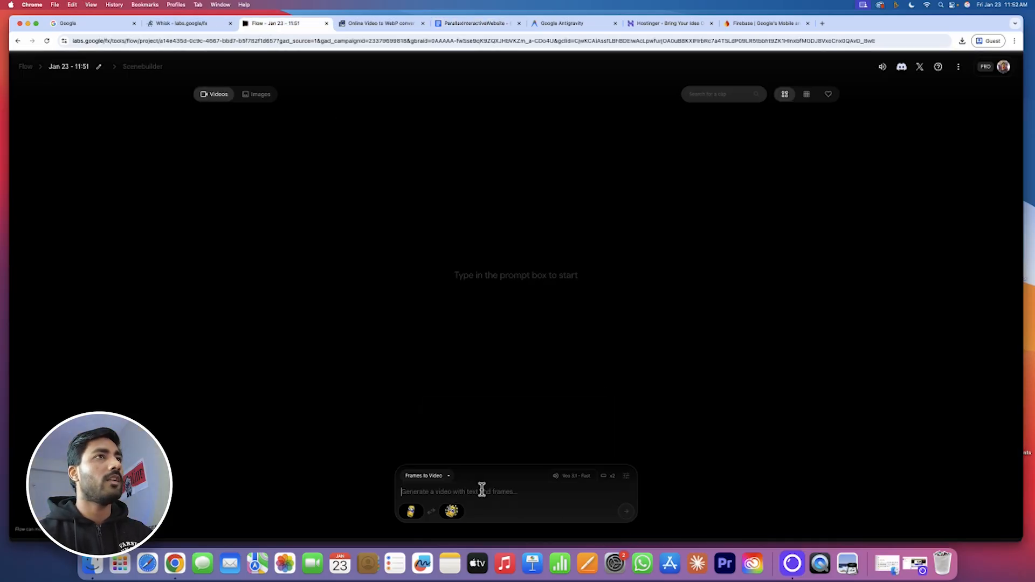
{"action": "key", "text": "super+v"}
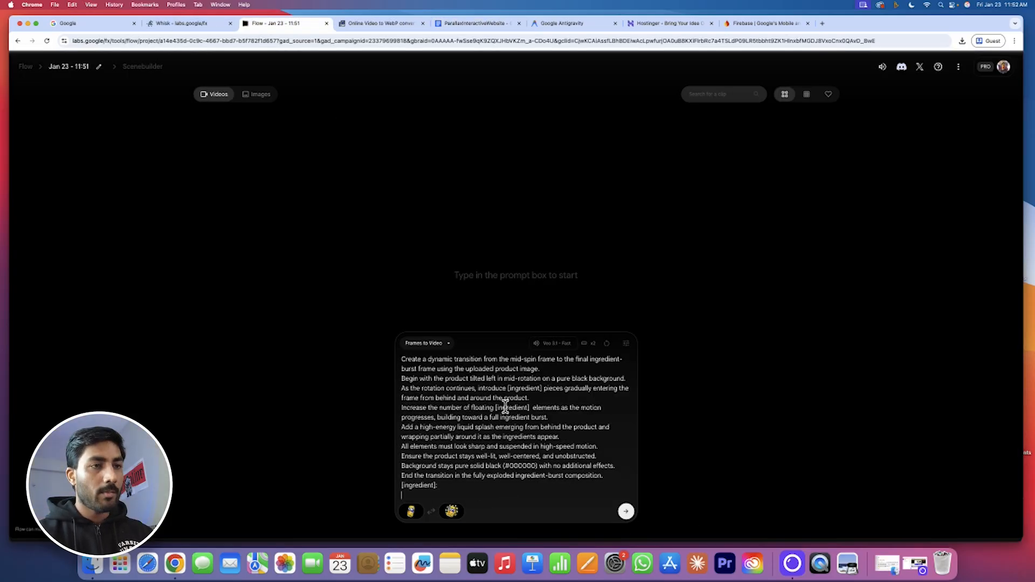
Fill in Lemon as the ingredient in the transition prompt and generate the lemon can's videos.
{"action": "left_click_drag", "start_coordinate": [495, 408], "coordinate": [519, 407]}
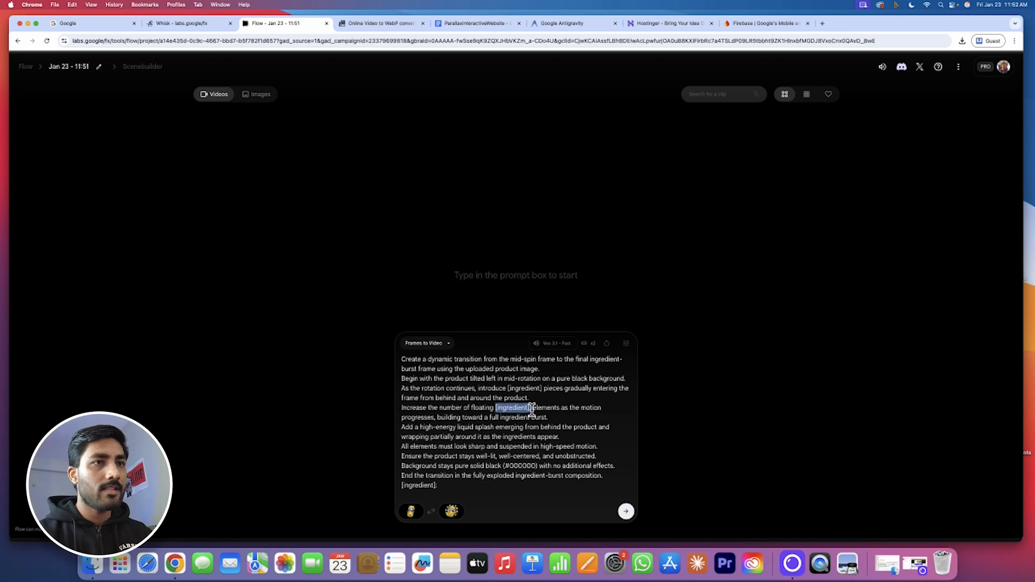
{"action": "type", "text": "Lemon"}
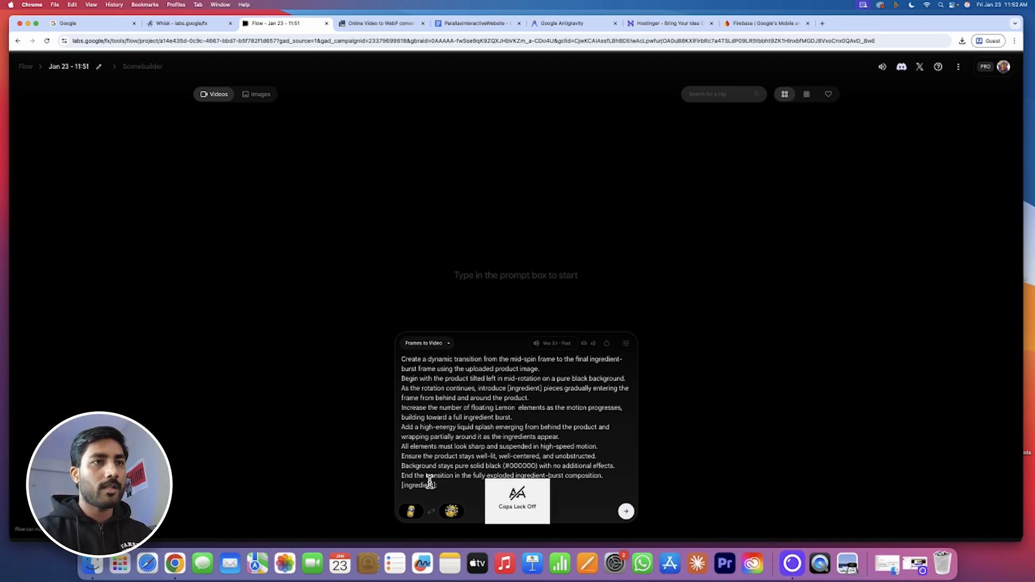
{"action": "left_click", "coordinate": [626, 511]}
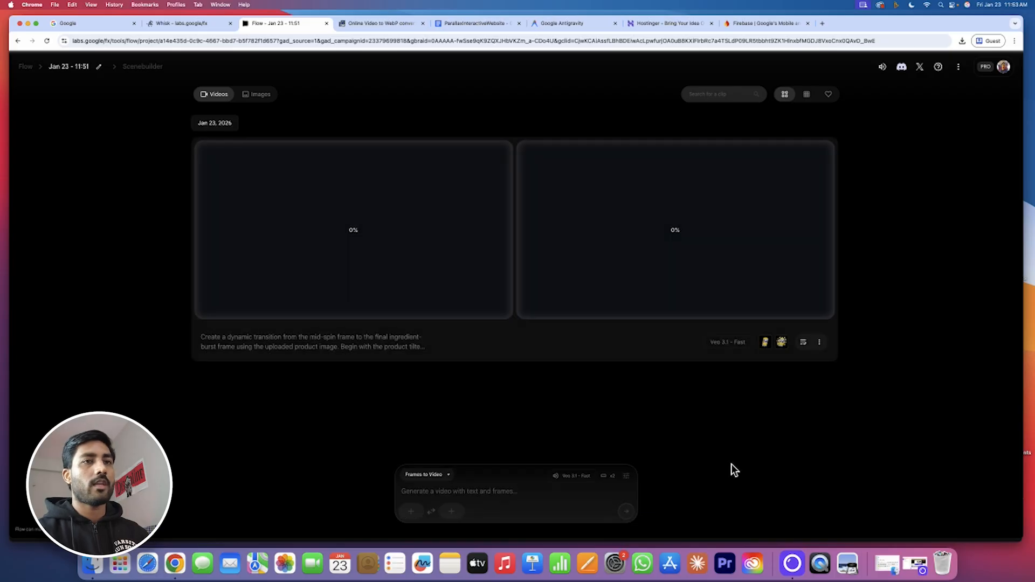
Upload the plain tilted orange can image from Downloads as the first frame of the next video, keeping the landscape crop.
{"action": "left_click", "coordinate": [410, 511]}
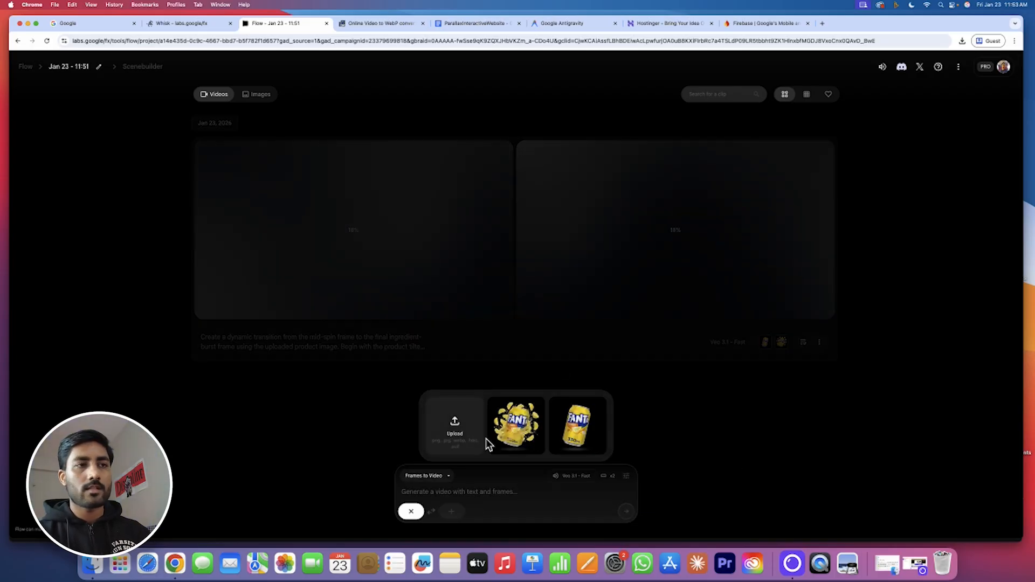
{"action": "left_click", "coordinate": [455, 425]}
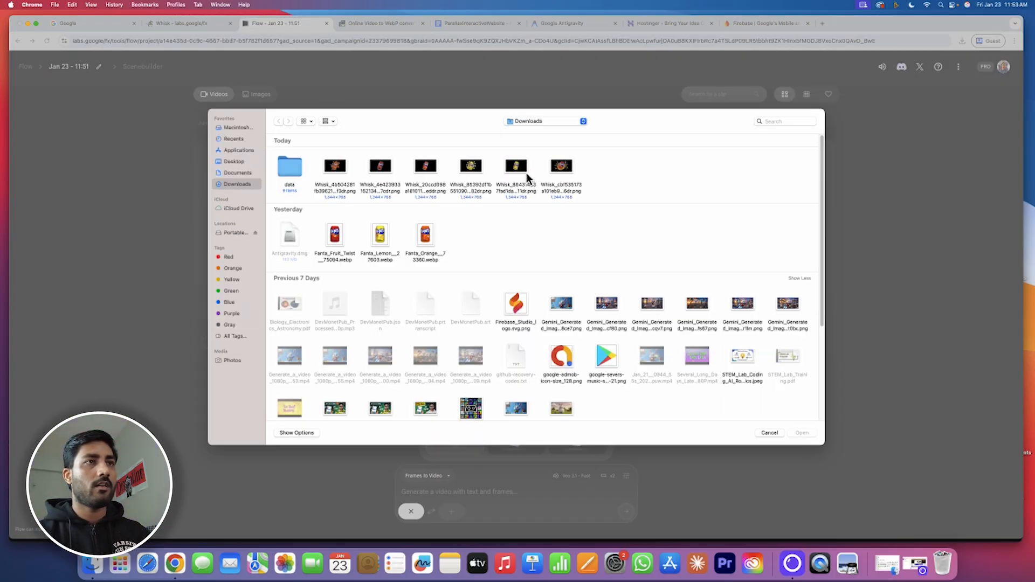
{"action": "double_click", "coordinate": [426, 167]}
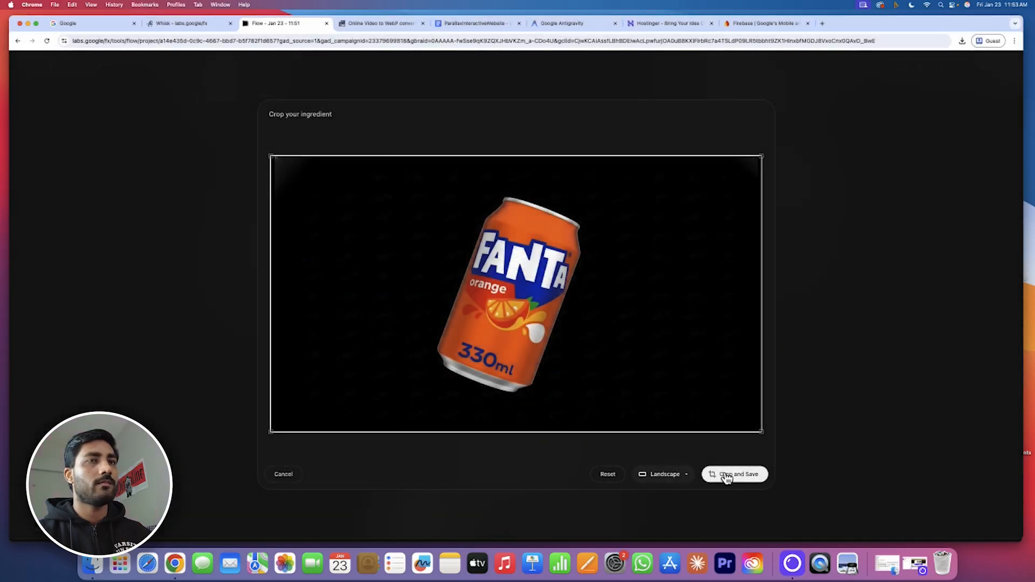
{"action": "left_click", "coordinate": [733, 474]}
Replace the [ingredient] placeholders in the transition prompt with Orange and complete the closing ingredient line with Orange.
{"action": "left_click_drag", "start_coordinate": [530, 408], "coordinate": [508, 388]}
{"action": "key", "text": "BackSpace"}
{"action": "type", "text": "Orange"}
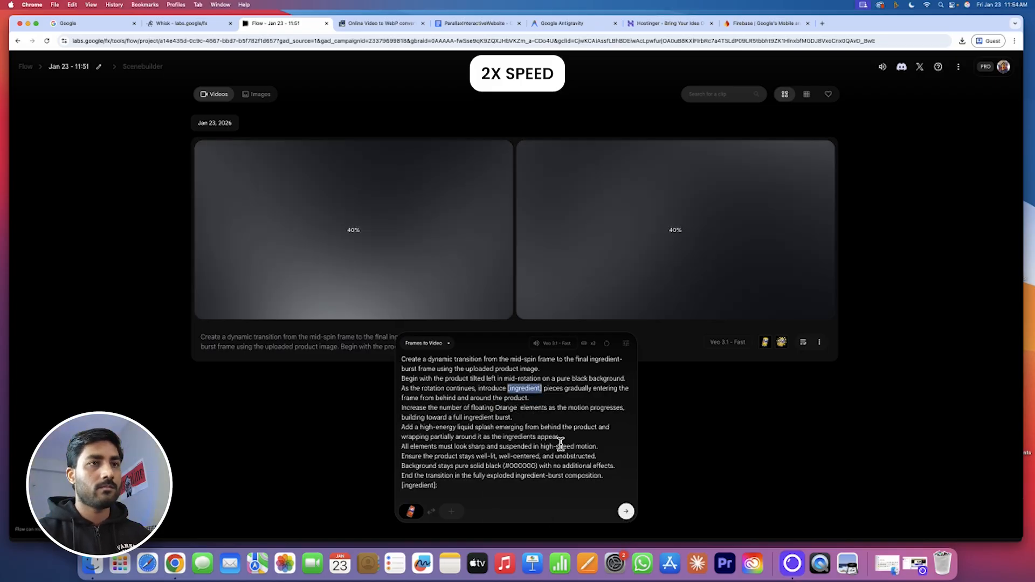
{"action": "type", "text": "Orange"}
{"action": "left_click", "coordinate": [452, 486]}
{"action": "type", "text": "Orange"}
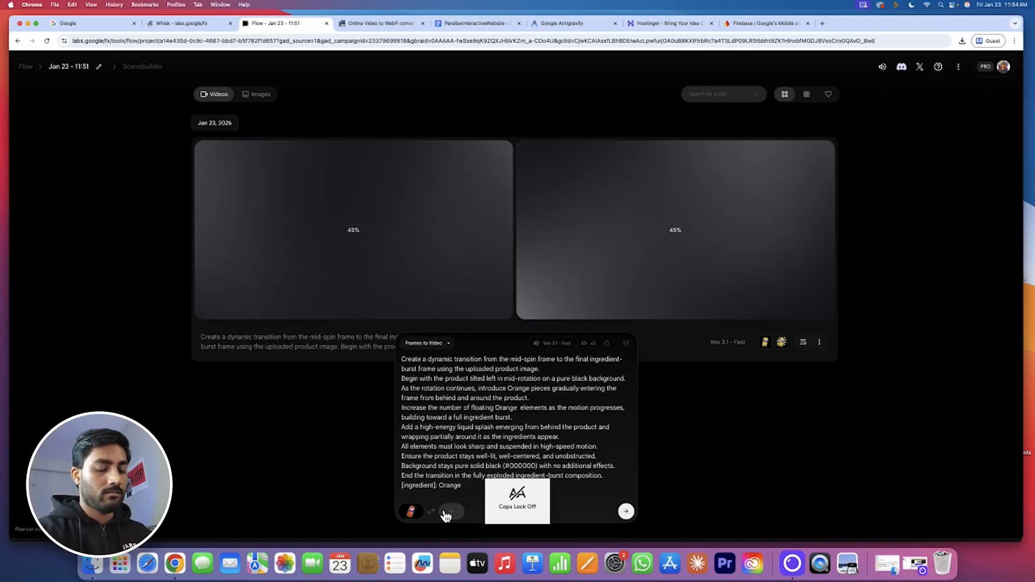
Upload the orange can's ingredient-burst image as the last frame with the landscape crop and generate the orange can's videos.
{"action": "left_click", "coordinate": [452, 512]}
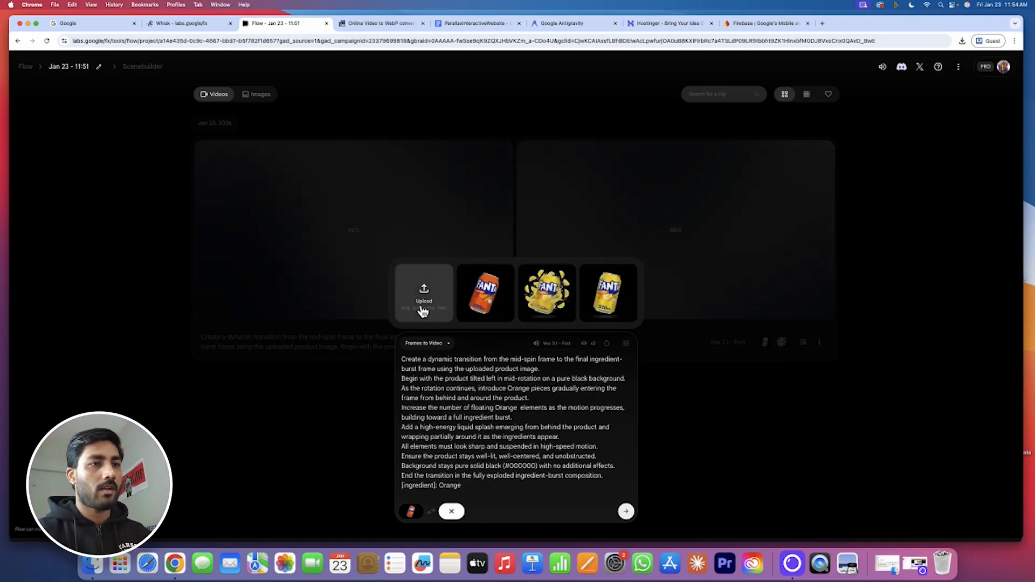
{"action": "left_click", "coordinate": [424, 302]}
{"action": "left_click", "coordinate": [612, 336]}
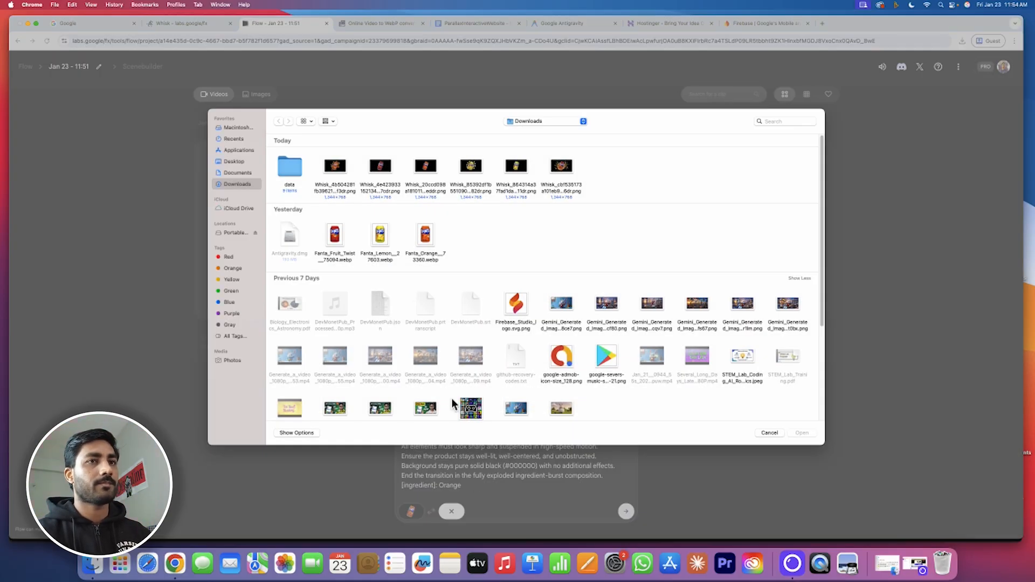
{"action": "double_click", "coordinate": [334, 167]}
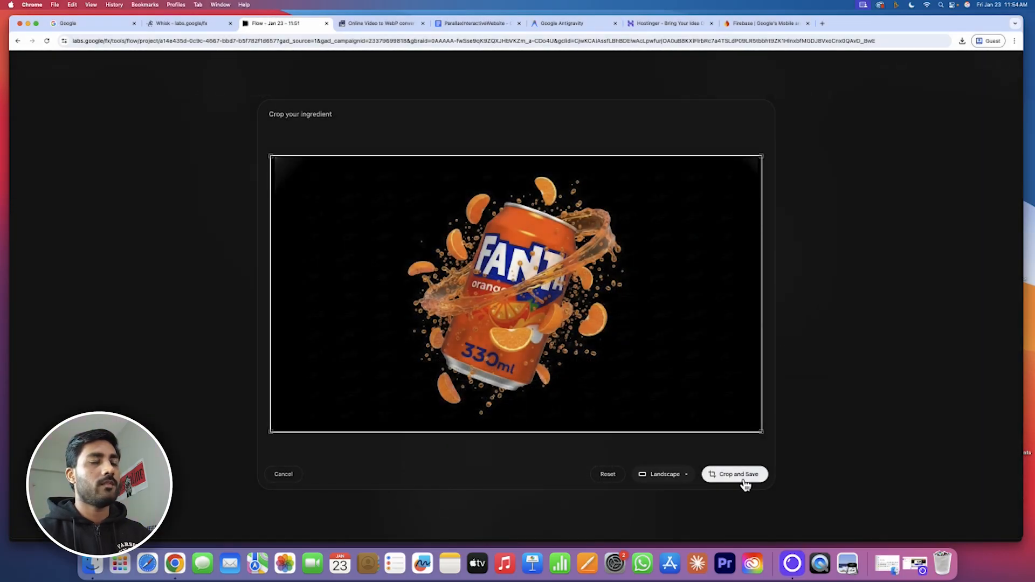
{"action": "left_click", "coordinate": [745, 484]}
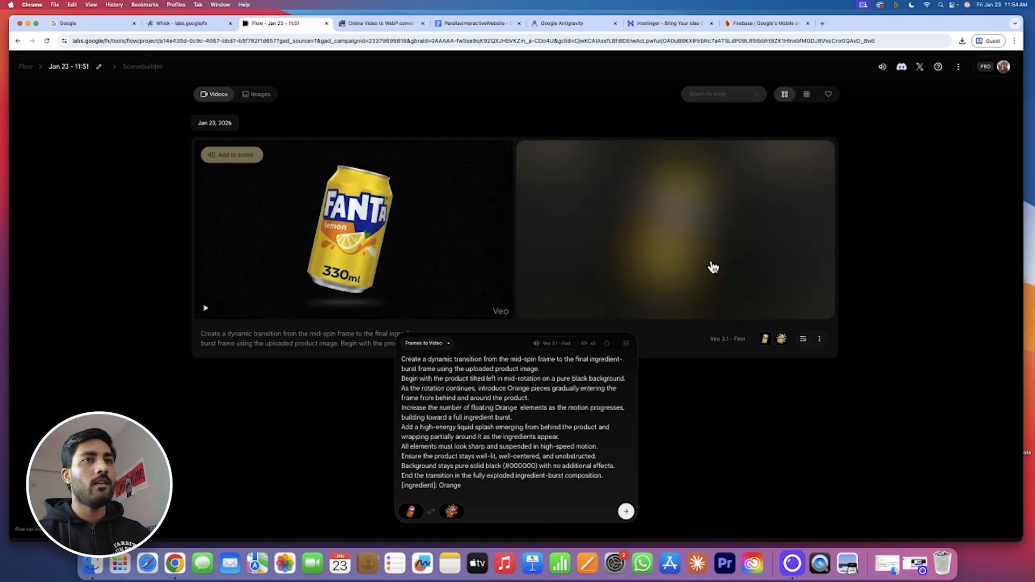
{"action": "left_click", "coordinate": [626, 511]}
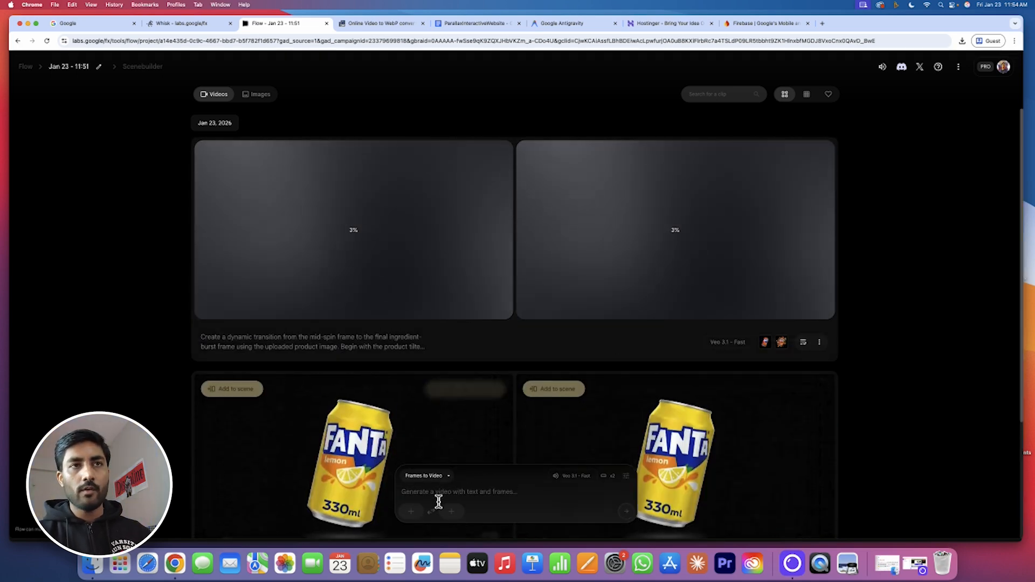
Enter the transition prompt for a third video and fill in Multi Fruits as its ingredient, including the closing ingredient line.
{"action": "left_click", "coordinate": [471, 490]}
{"action": "type", "text": "Create a dynamic transition from the mid-spin frame to the final ingredient-burst frame using the uploaded product image. Begin with the product tilted left in mid-rotation on a pure black background. As the rotation continues, introduce [ingredient] pieces gradually entering the frame from behind and around the product. Increase the number of floating [ingredient]  elements as the motion progresses, building toward a full ingredient burst. Add a high-energy liquid splash emerging from behind the product and wrapping partially around it as the ingredients appear. All elements must look sharp and suspended in high-speed motion. Ensure the product stays well-lit, well-centered, and unobstructed. Background stays pure solid black (#000000) with no additional effects. End the transition in the fully exploded ingredient-burst composition. [ingredient]:"}
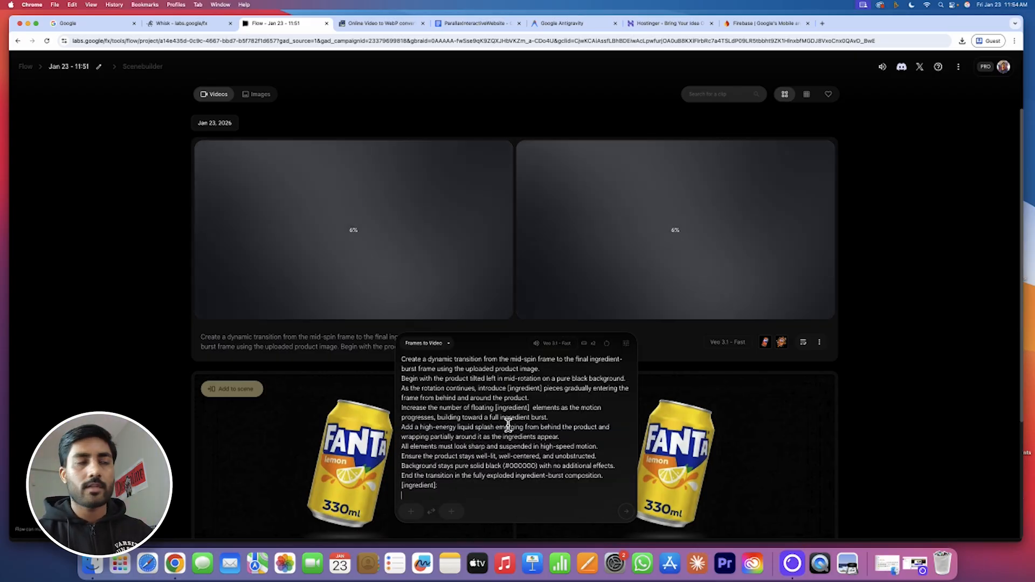
{"action": "left_click", "coordinate": [459, 486]}
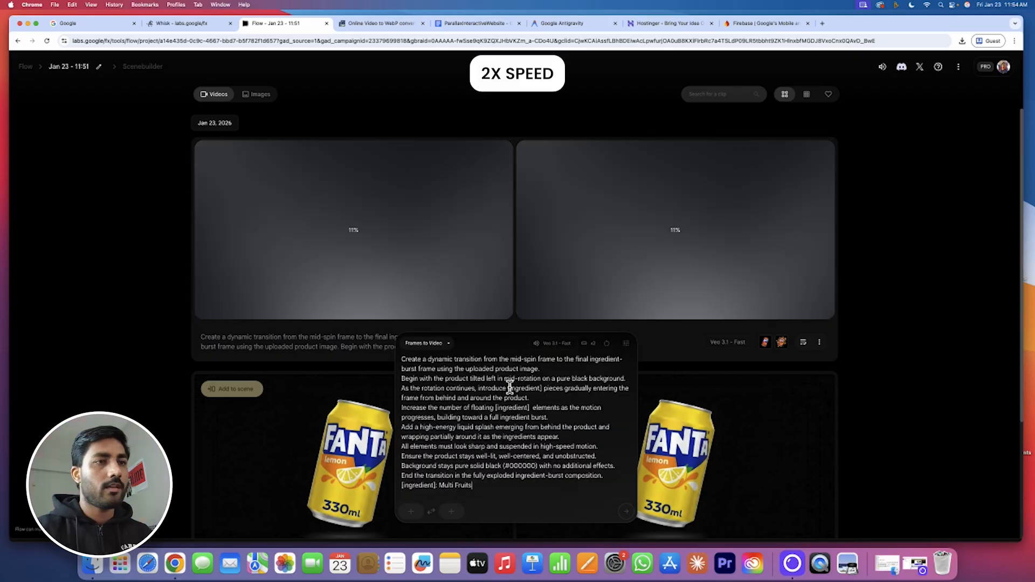
Upload the plain tilted fruit twist can image from Downloads as the first frame, keeping the landscape crop.
{"action": "left_click", "coordinate": [411, 511]}
{"action": "left_click", "coordinate": [399, 306]}
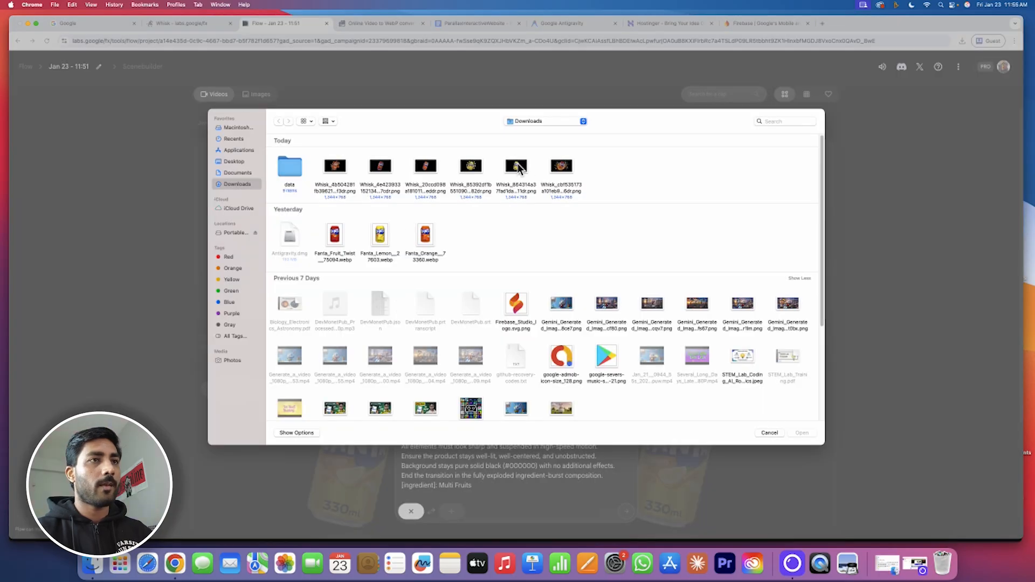
{"action": "double_click", "coordinate": [388, 167]}
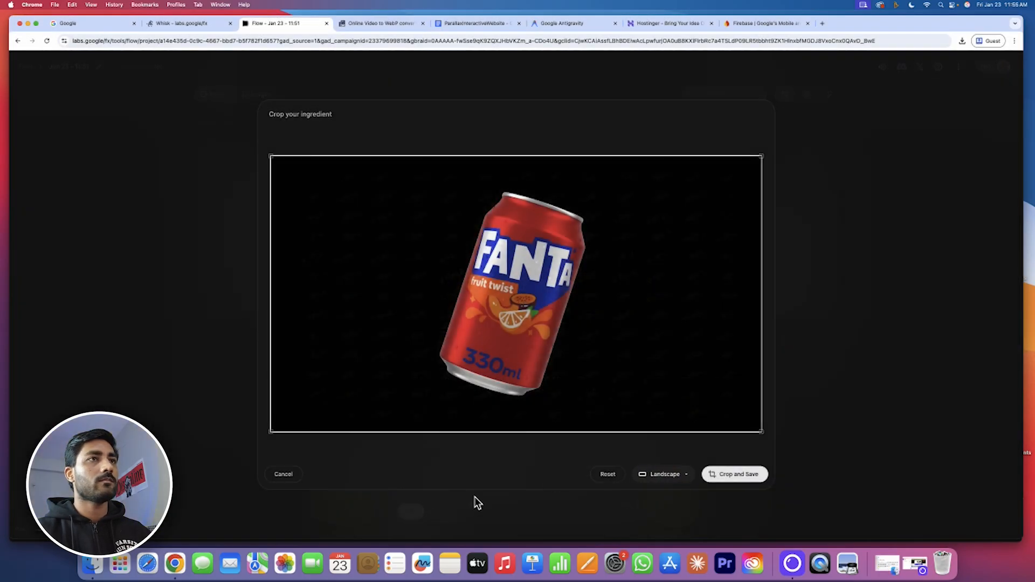
{"action": "left_click", "coordinate": [733, 473]}
Upload the fruit twist can's ingredient-burst image as the last frame and save it with the landscape crop.
{"action": "left_click", "coordinate": [452, 511]}
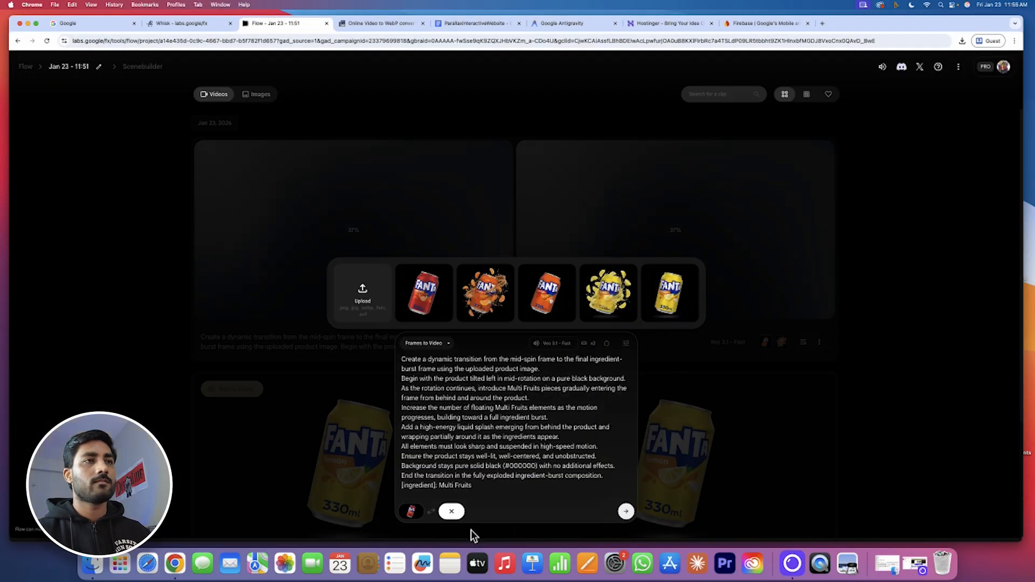
{"action": "left_click", "coordinate": [360, 295]}
{"action": "double_click", "coordinate": [560, 167]}
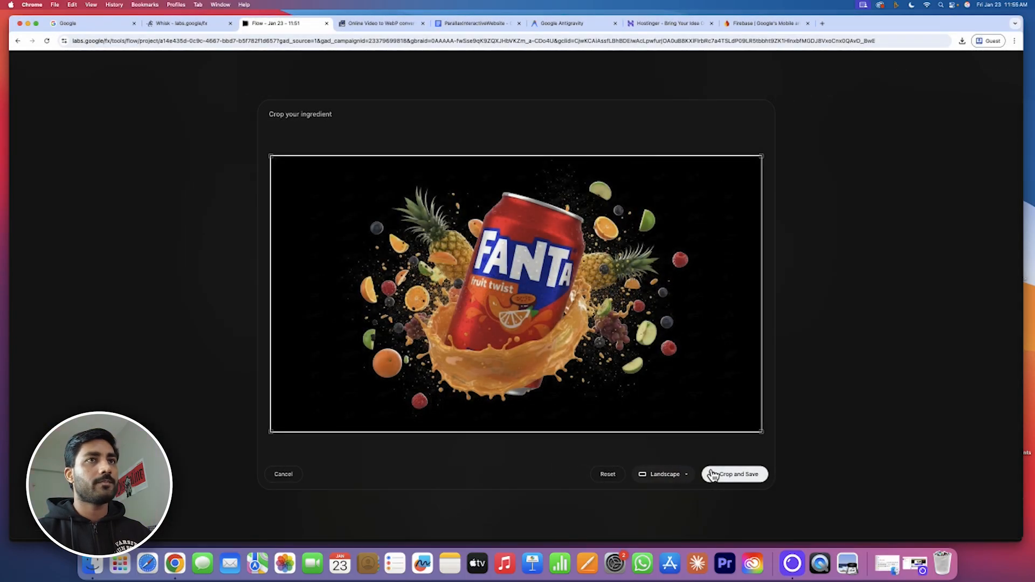
{"action": "left_click", "coordinate": [712, 474]}
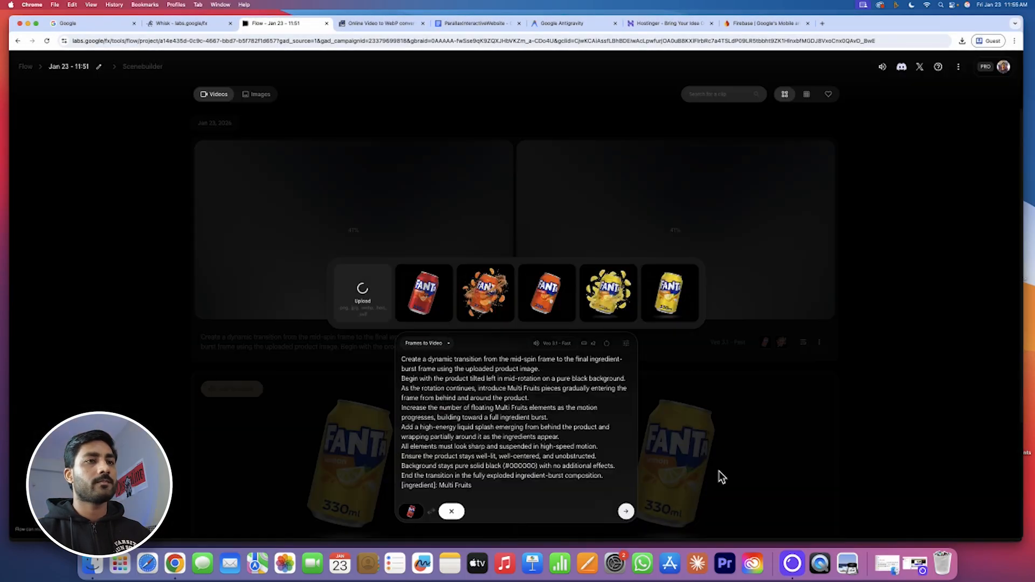
Generate the fruit twist can's transition videos from the entered prompt and the uploaded first and last frames.
{"action": "left_click", "coordinate": [626, 511]}
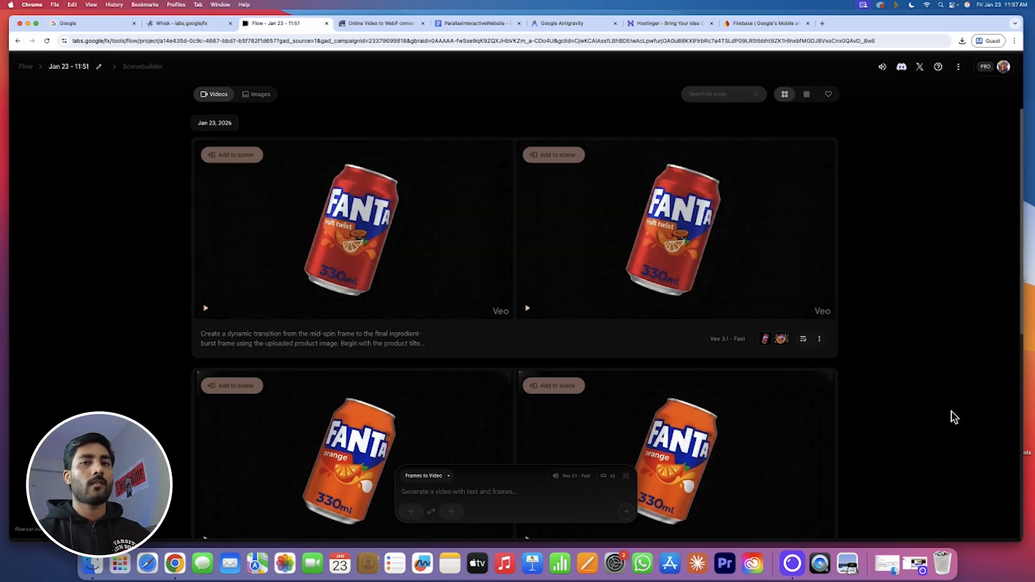
{"action": "scroll", "coordinate": [892, 410], "scroll_direction": "down", "scroll_amount": 5}
{"action": "scroll", "coordinate": [889, 398], "scroll_direction": "up", "scroll_amount": 6}
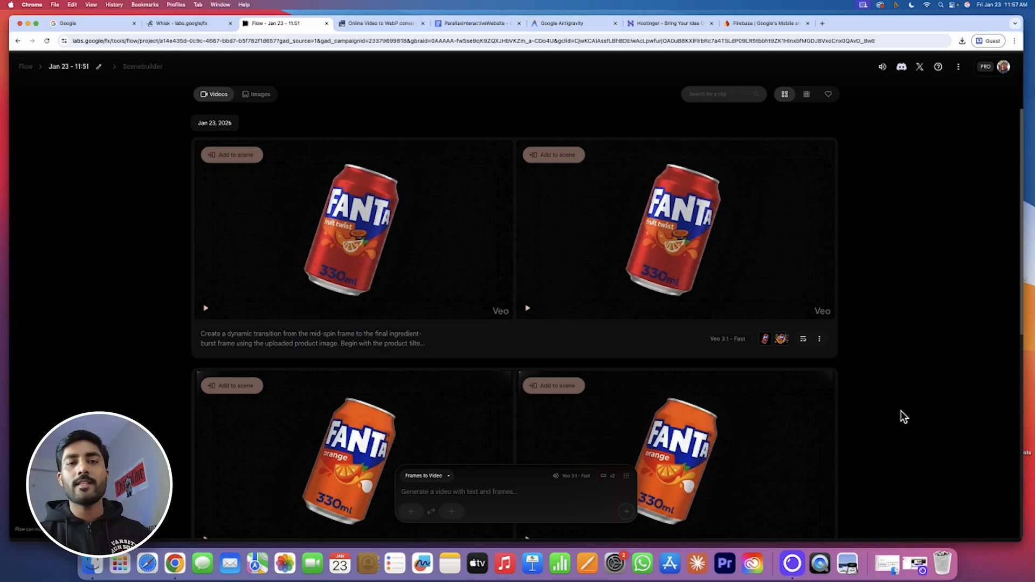
Preview the first lemon can video and start its download as an upscaled 1080p file.
{"action": "scroll", "coordinate": [896, 415], "scroll_direction": "down", "scroll_amount": 6}
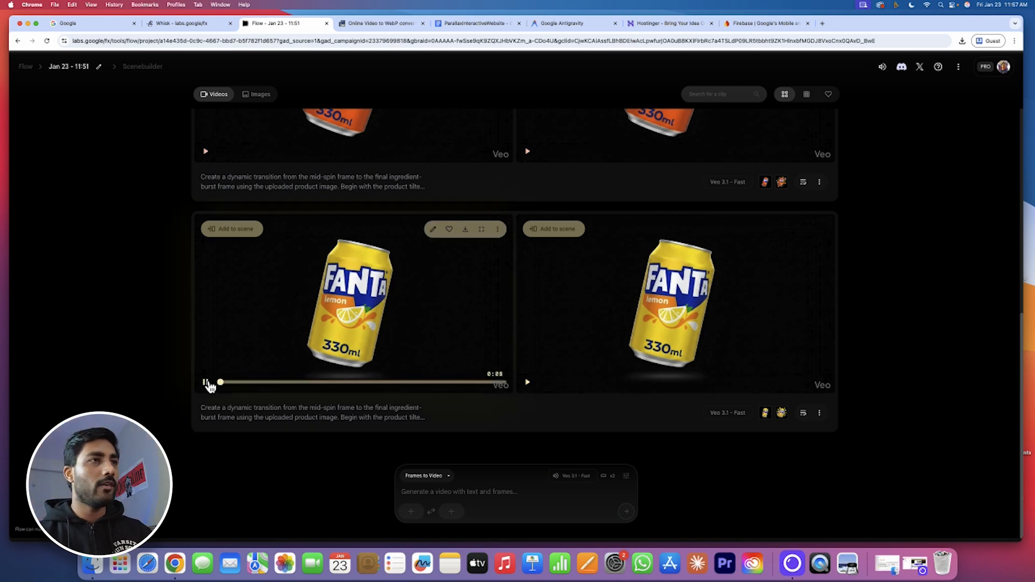
{"action": "left_click", "coordinate": [205, 383]}
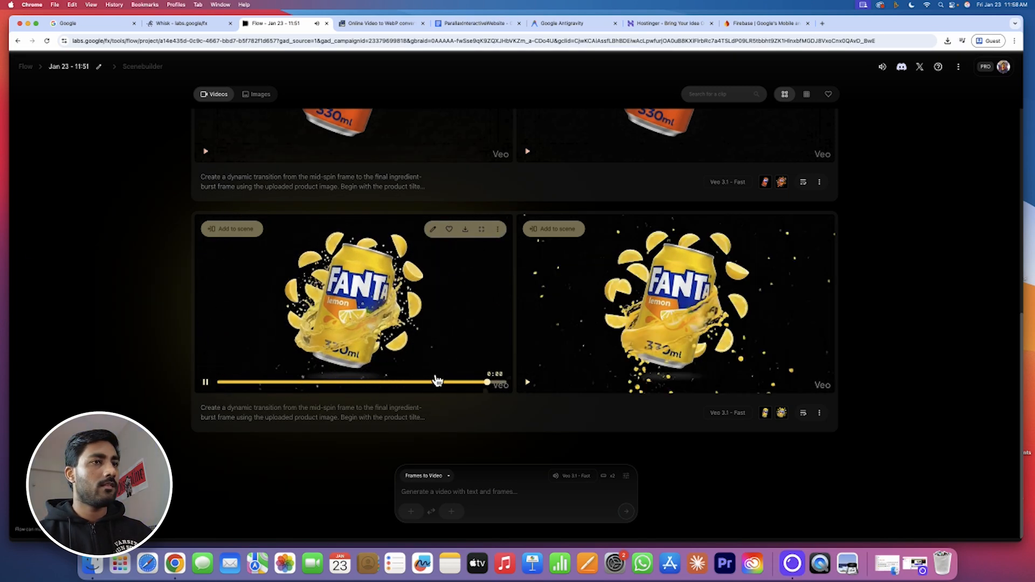
{"action": "left_click_drag", "start_coordinate": [231, 384], "coordinate": [449, 381]}
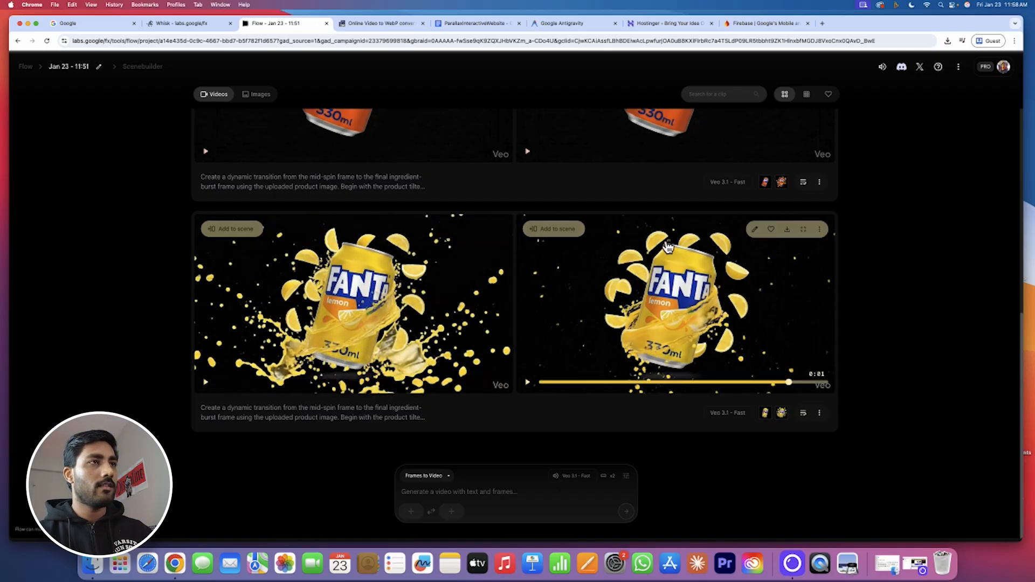
{"action": "left_click", "coordinate": [467, 230]}
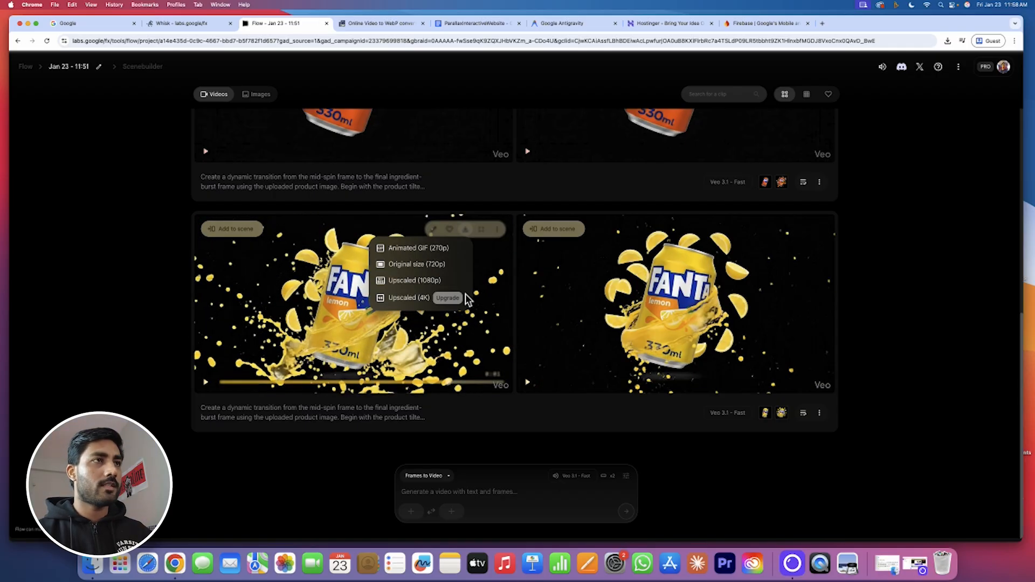
{"action": "left_click", "coordinate": [423, 281]}
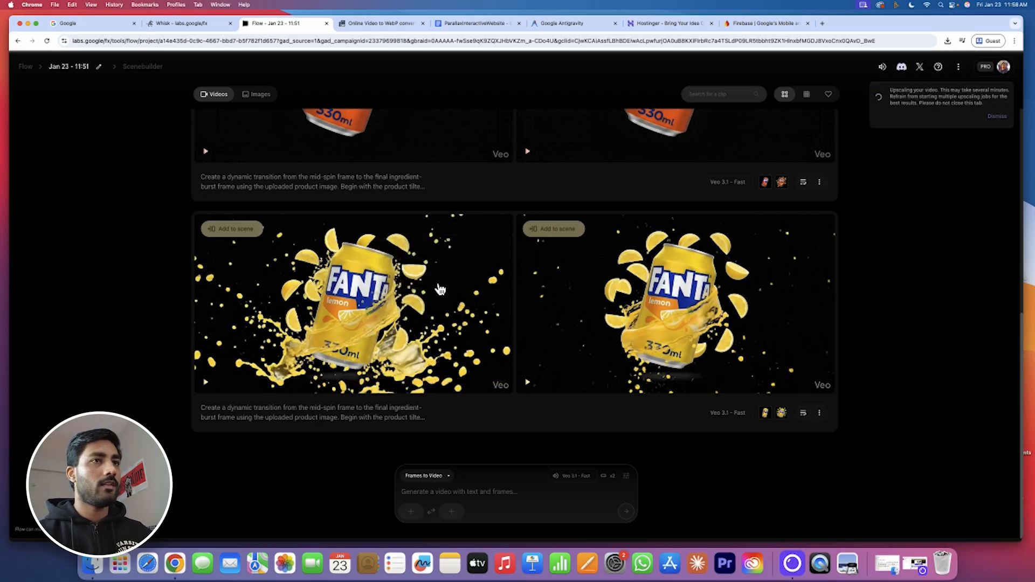
Request the second orange can video as an upscaled 1080p download and save the finished upscaled file to Downloads.
{"action": "scroll", "coordinate": [437, 293], "scroll_direction": "up", "scroll_amount": 3}
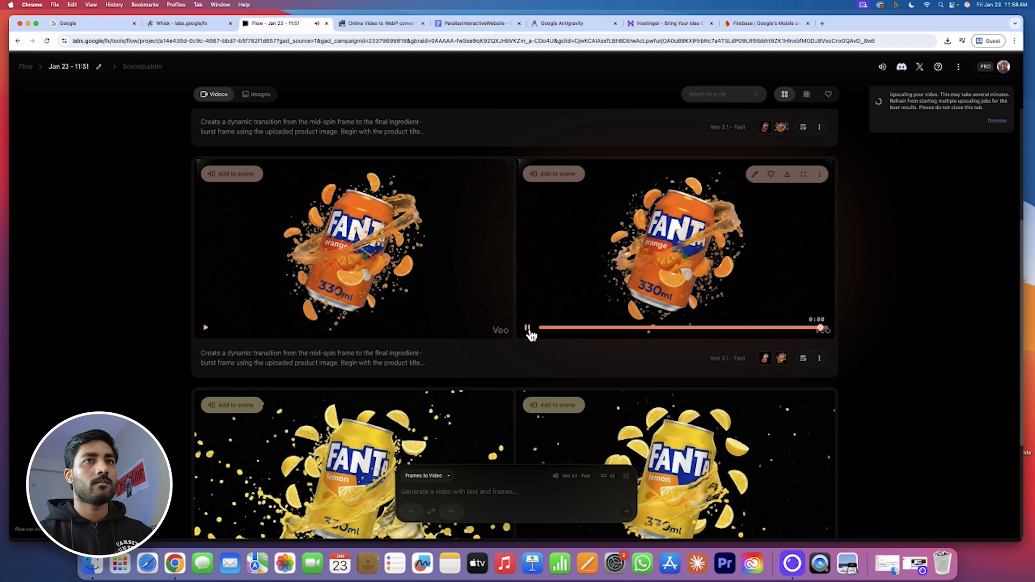
{"action": "scroll", "coordinate": [229, 377], "scroll_direction": "up", "scroll_amount": 2}
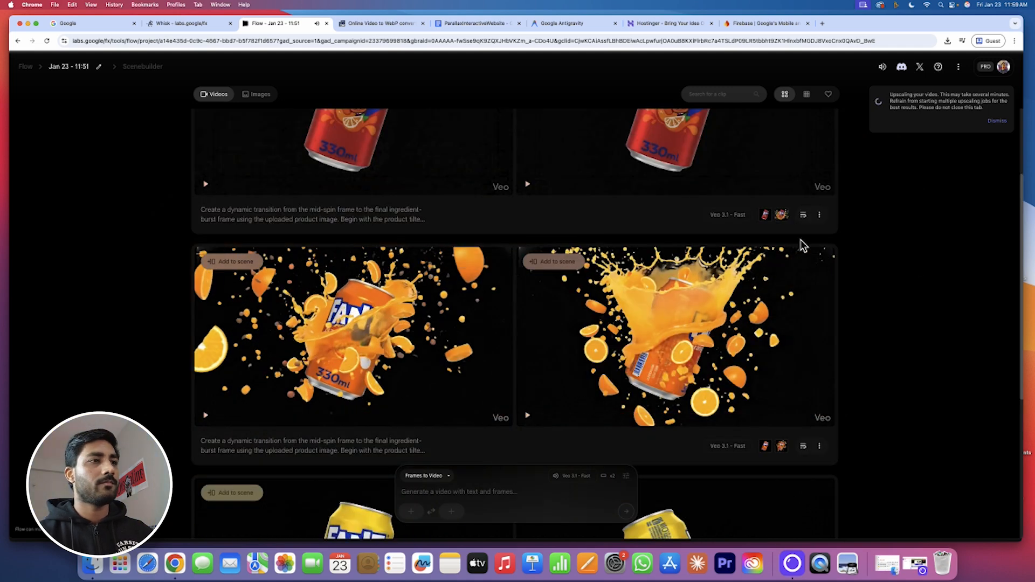
{"action": "mouse_move", "coordinate": [805, 255]}
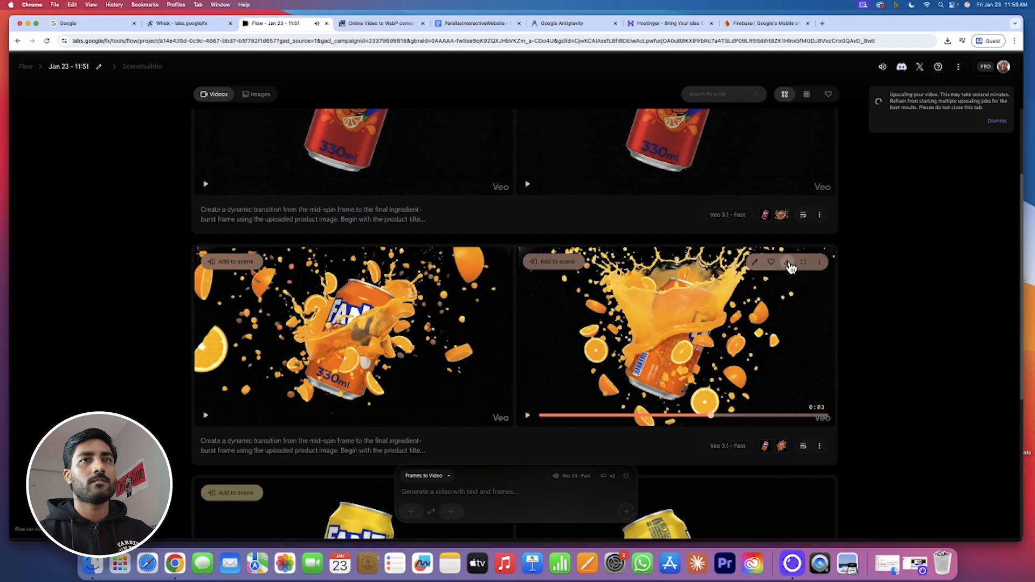
{"action": "left_click", "coordinate": [790, 266]}
{"action": "left_click", "coordinate": [768, 315]}
{"action": "scroll", "coordinate": [652, 281], "scroll_direction": "up", "scroll_amount": 2}
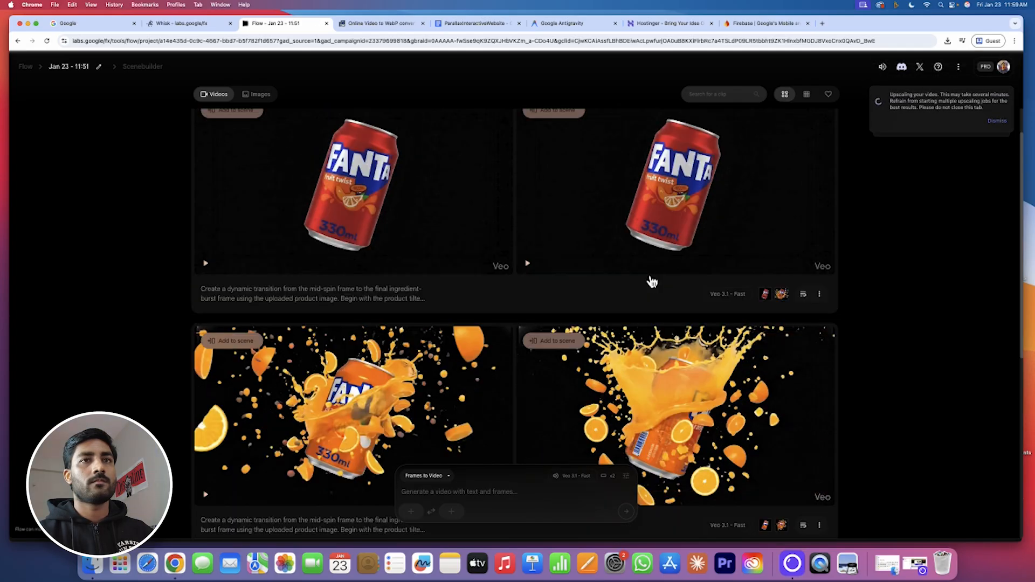
{"action": "mouse_move", "coordinate": [207, 315]}
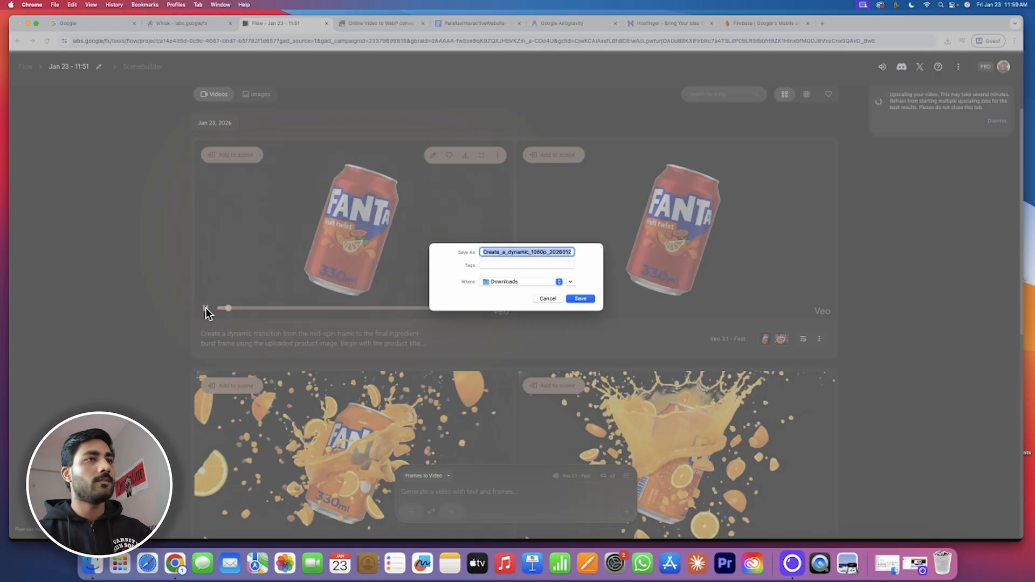
{"action": "left_click", "coordinate": [589, 301]}
Download the first fruit twist can video upscaled to 1080p and check the saved videos in the Downloads folder.
{"action": "mouse_move", "coordinate": [250, 300]}
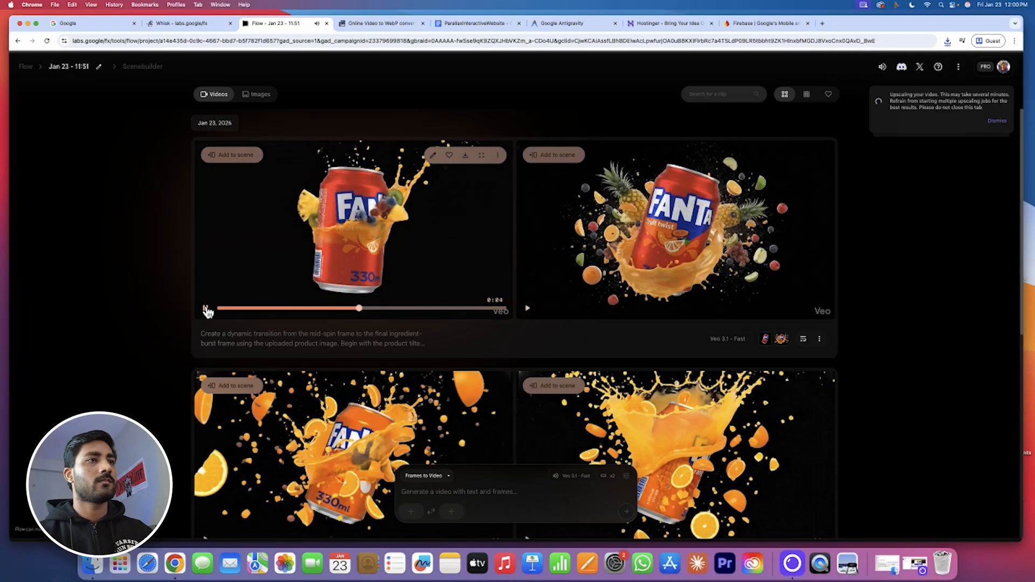
{"action": "left_click", "coordinate": [465, 156]}
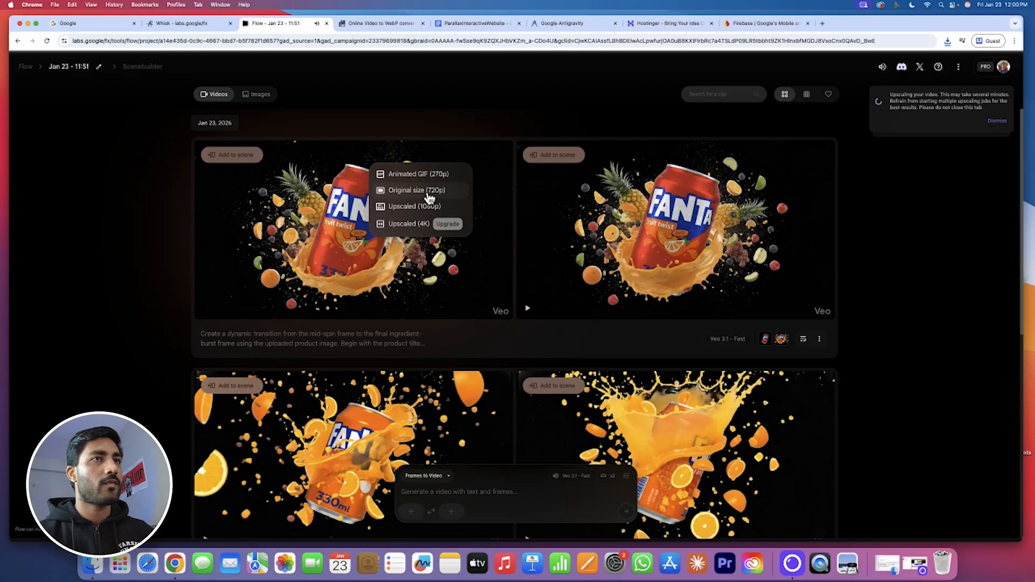
{"action": "left_click", "coordinate": [428, 209]}
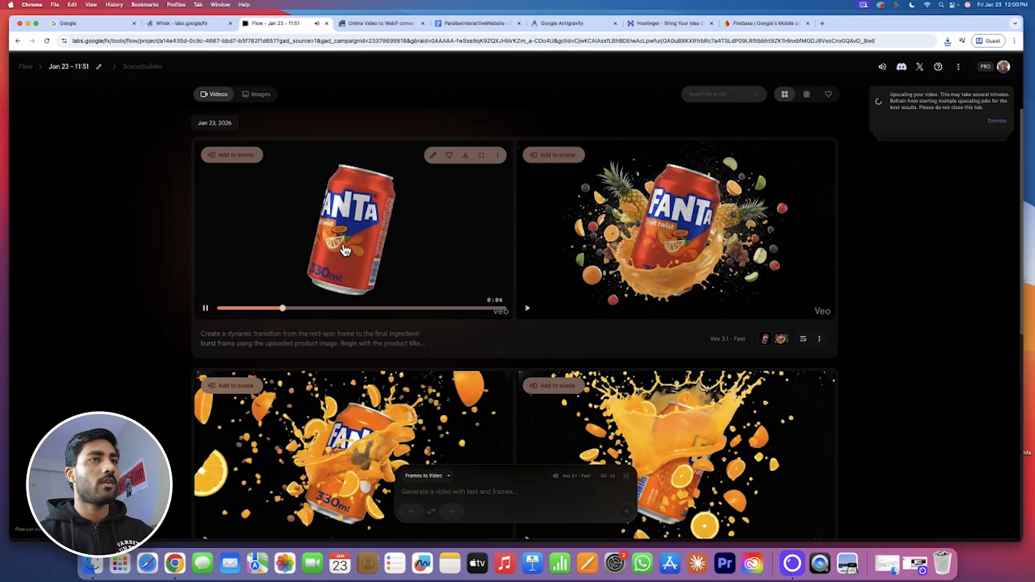
{"action": "left_click", "coordinate": [203, 311]}
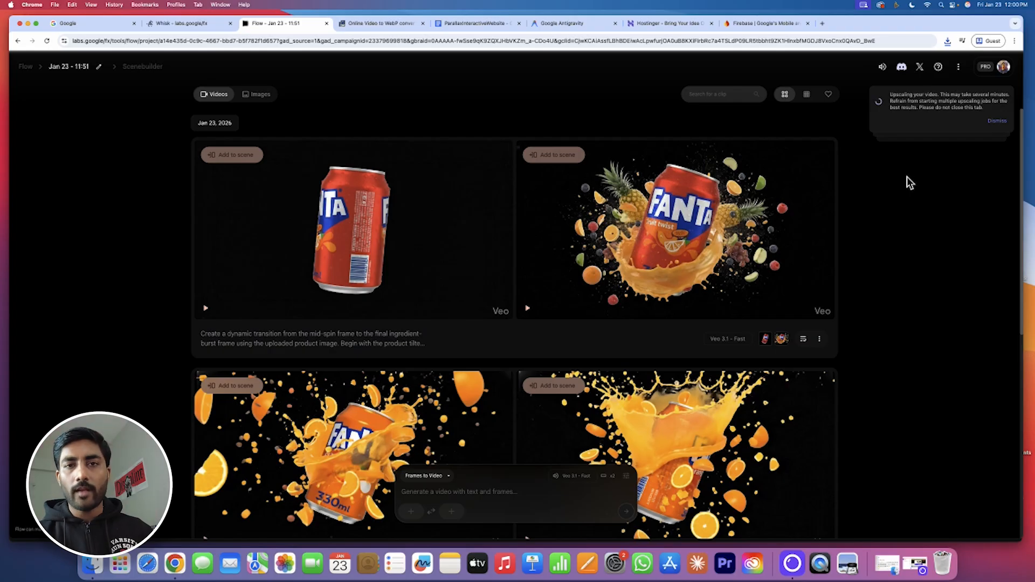
{"action": "scroll", "coordinate": [914, 249], "scroll_direction": "down", "scroll_amount": 3}
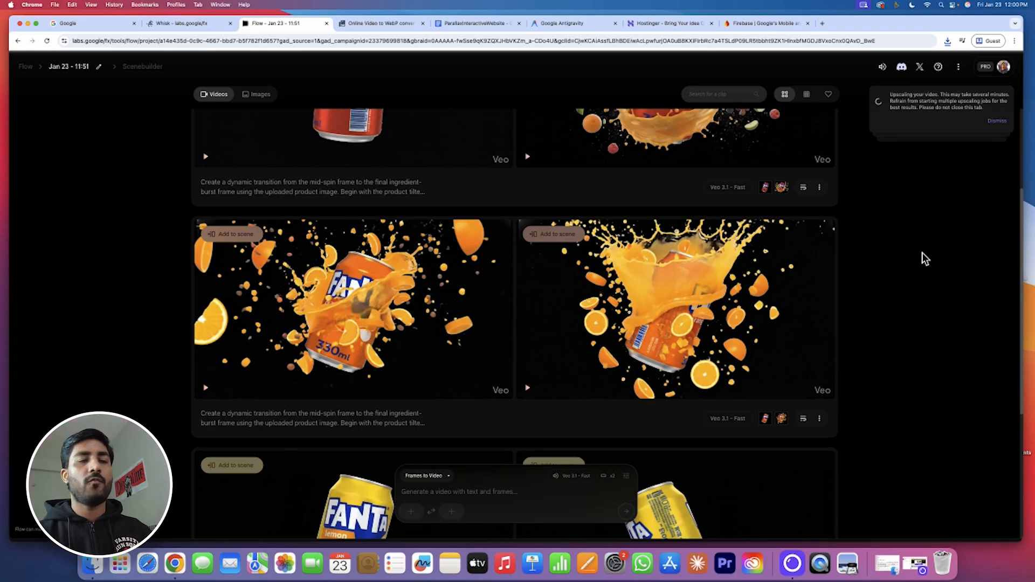
{"action": "scroll", "coordinate": [948, 247], "scroll_direction": "up", "scroll_amount": 3}
{"action": "mouse_move", "coordinate": [929, 209]}
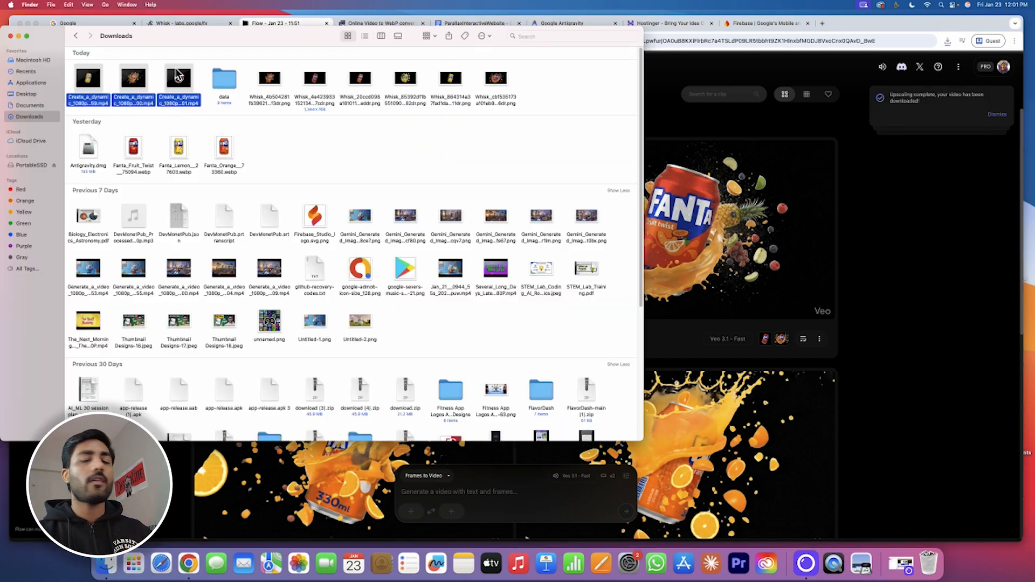
{"action": "left_click", "coordinate": [548, 88]}
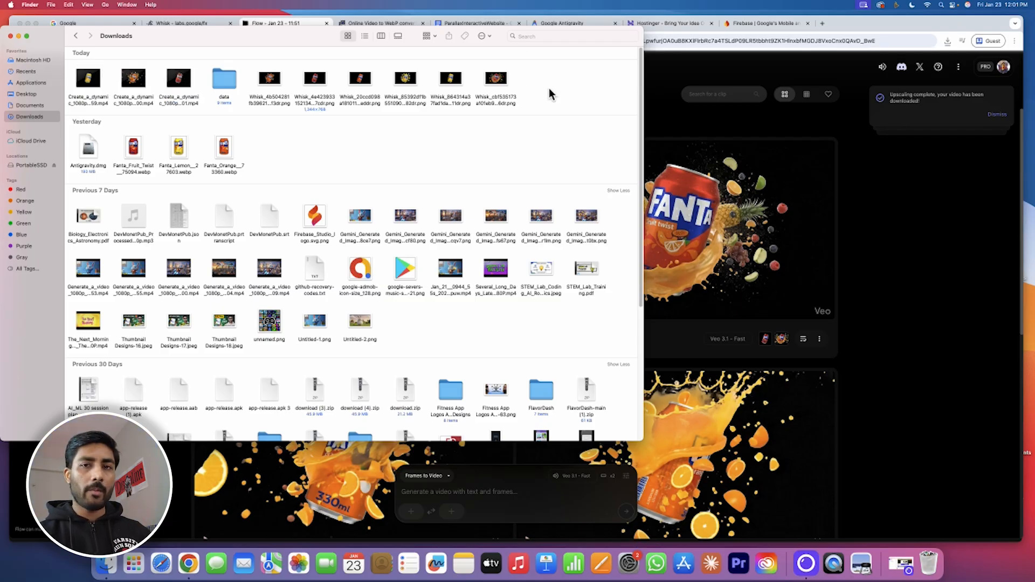
{"action": "left_click", "coordinate": [921, 244]}
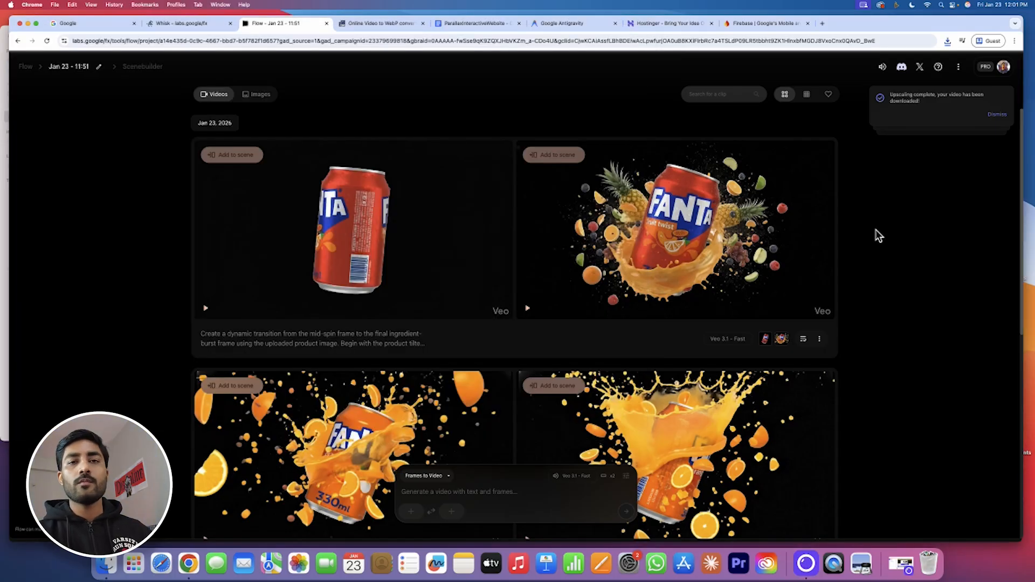
Launch the installed Antigravity app, allow it to open, and minimize its window.
{"action": "left_click", "coordinate": [570, 23]}
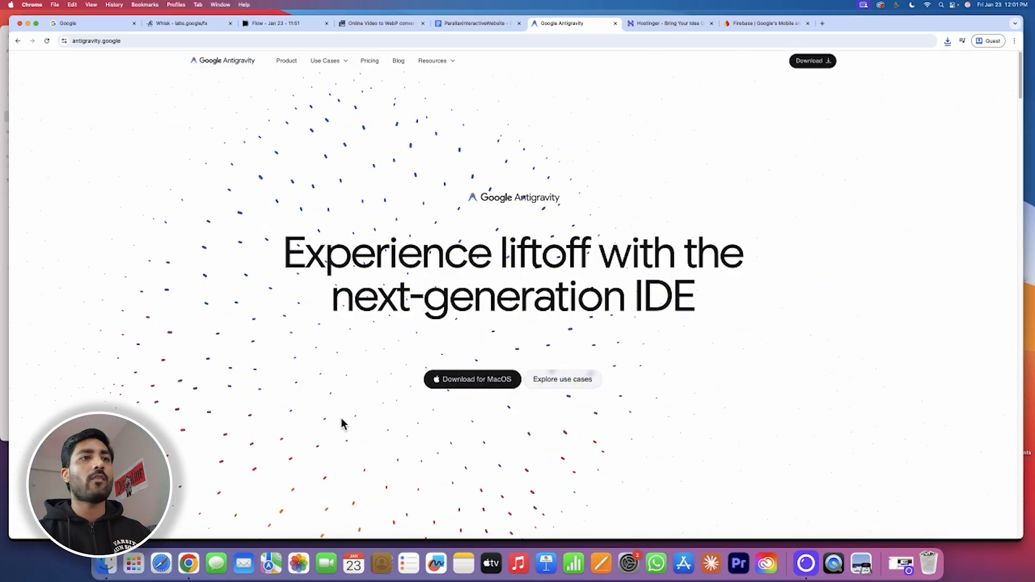
{"action": "key", "text": "super+space"}
{"action": "type", "text": "a"}
{"action": "key", "text": "BackSpace"}
{"action": "type", "text": "antigra"}
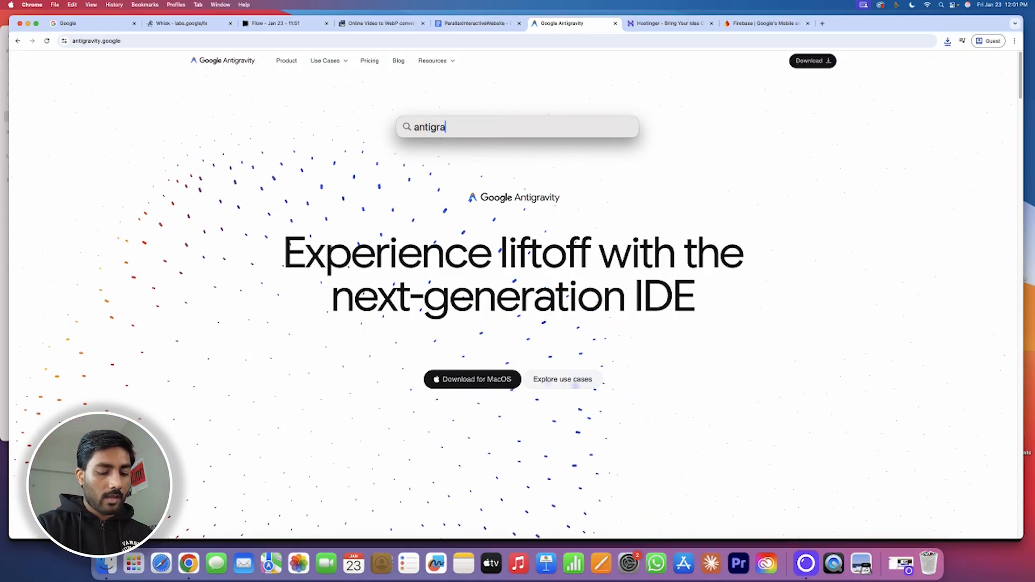
{"action": "key", "text": "Return"}
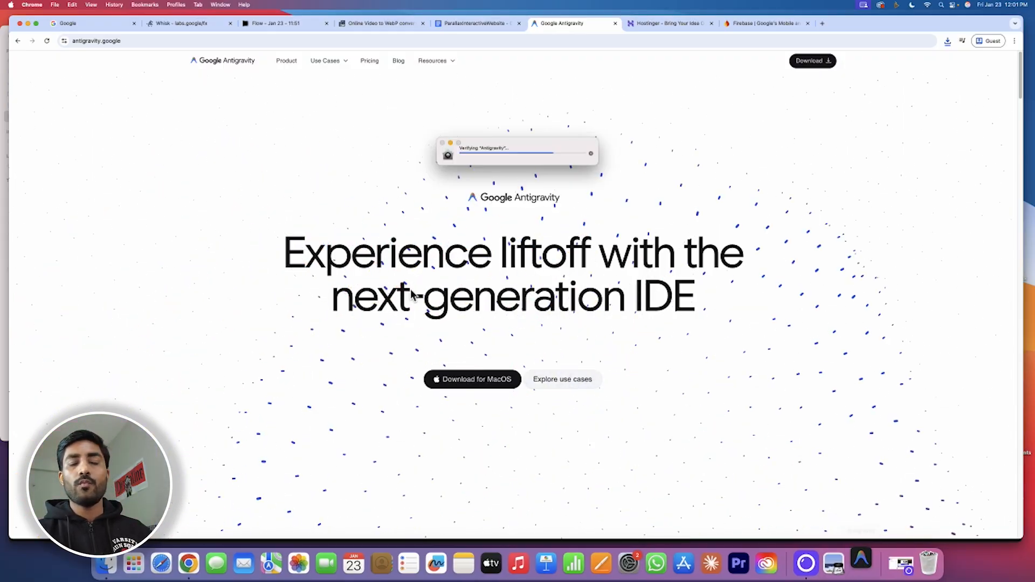
{"action": "left_click", "coordinate": [547, 218]}
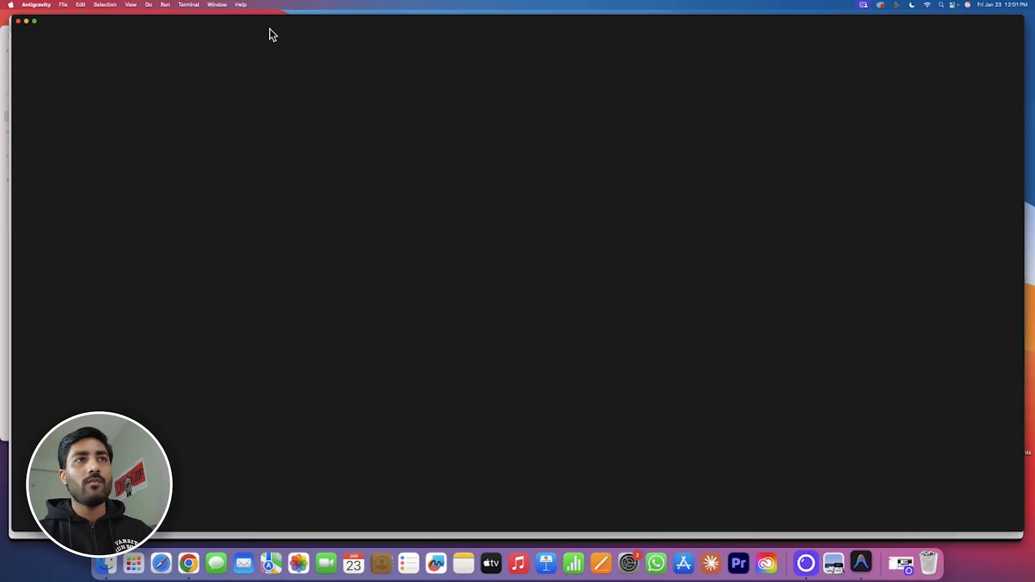
{"action": "left_click", "coordinate": [26, 21]}
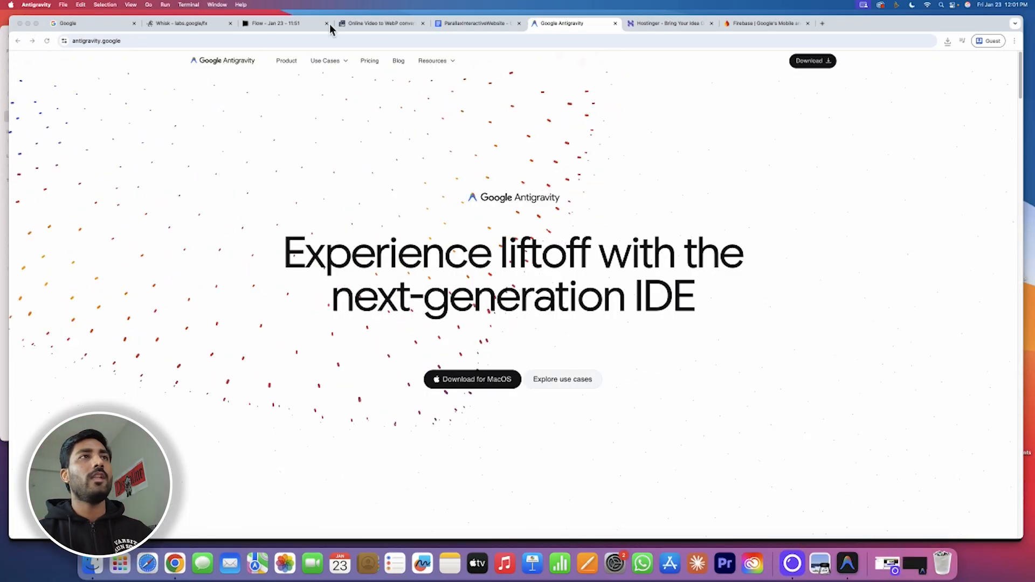
Upload the 1080p fruit twist can video from Downloads to Ezgif's Video to WebP converter.
{"action": "left_click", "coordinate": [373, 25]}
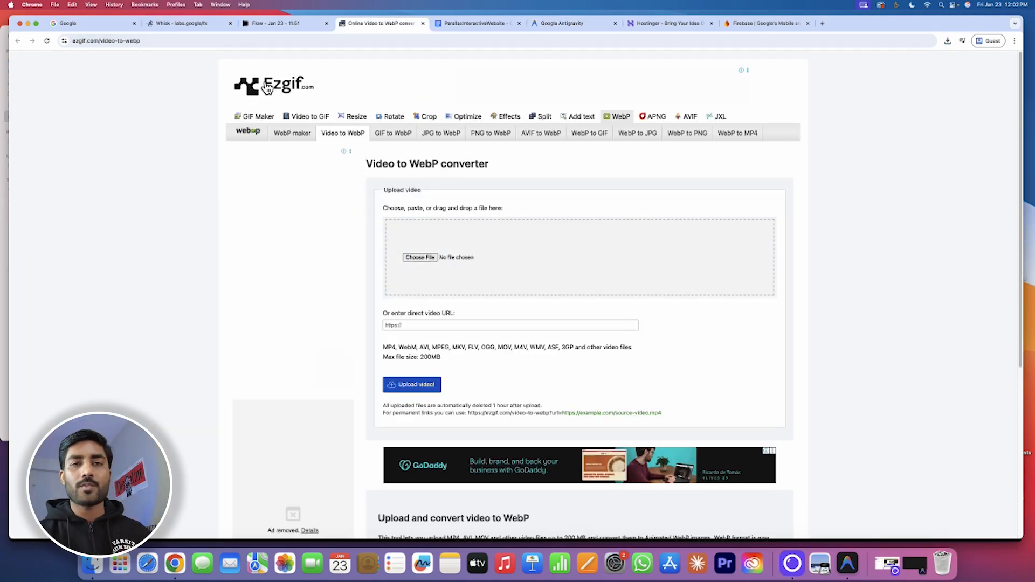
{"action": "left_click", "coordinate": [495, 24]}
{"action": "scroll", "coordinate": [405, 327], "scroll_direction": "down", "scroll_amount": 1}
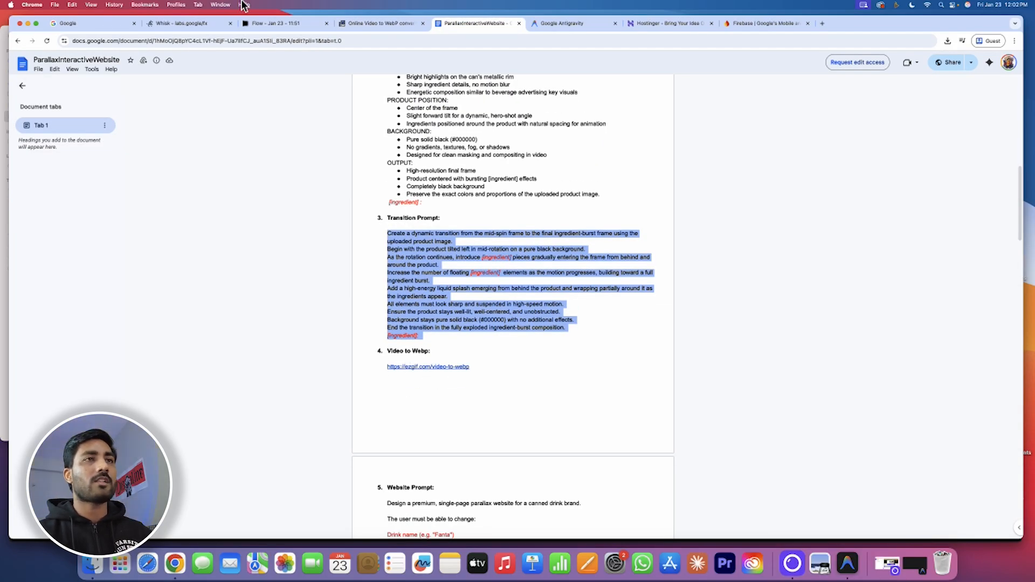
{"action": "left_click", "coordinate": [369, 23]}
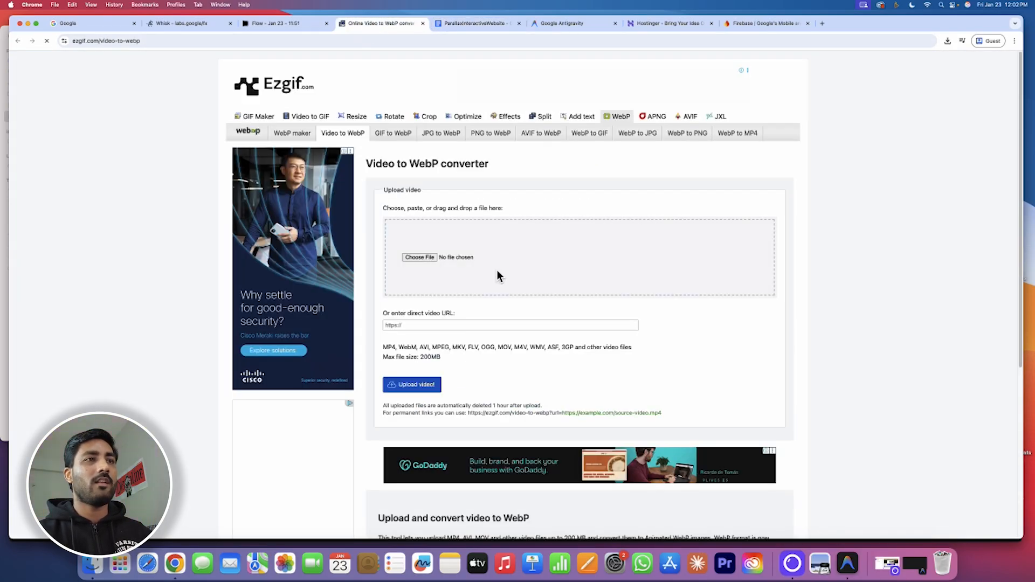
{"action": "left_click", "coordinate": [418, 257]}
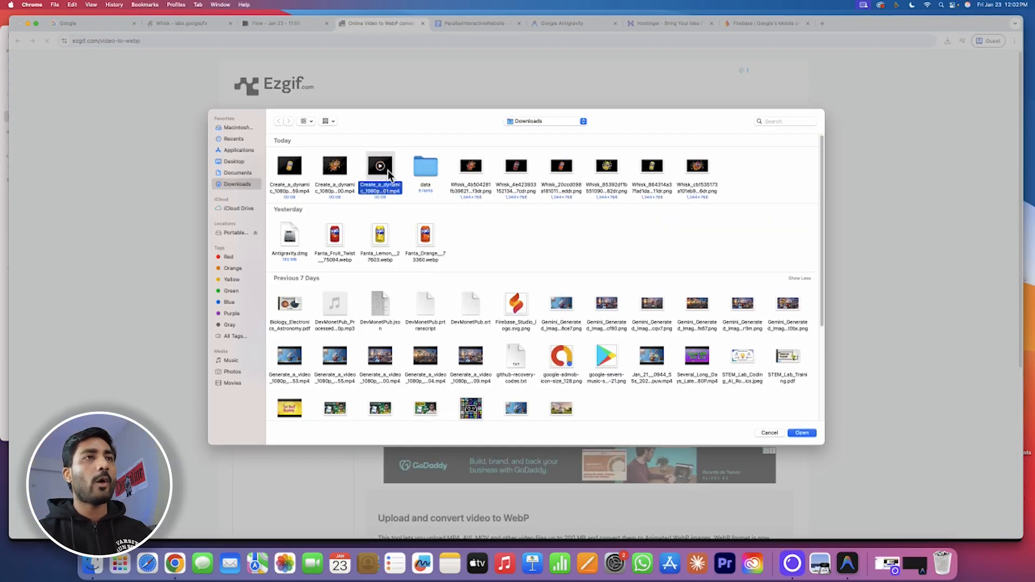
{"action": "double_click", "coordinate": [387, 170]}
{"action": "left_click", "coordinate": [412, 385]}
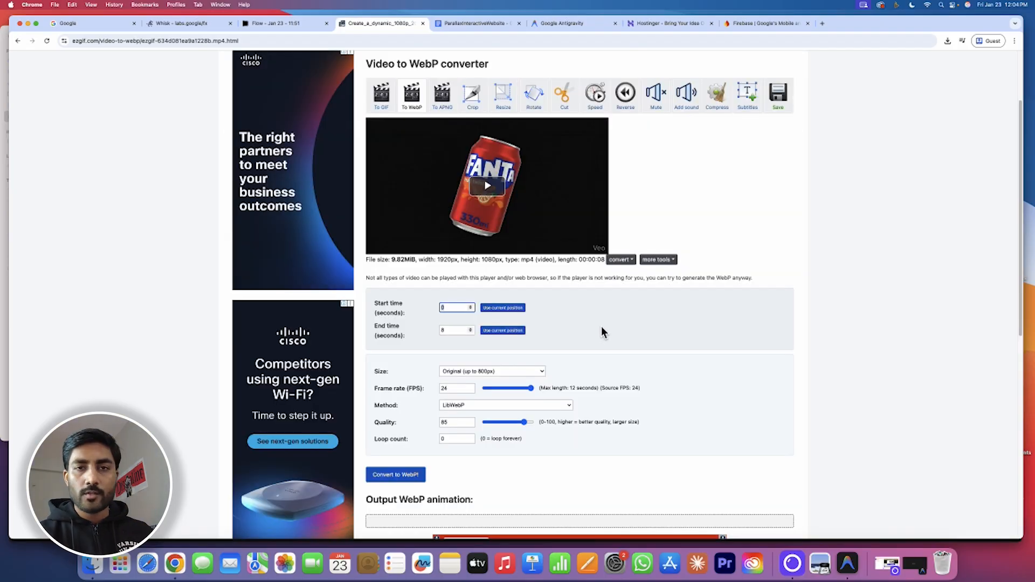
Convert the fruit twist video to WebP, keeping the original size up to 800px, and review the output animation.
{"action": "scroll", "coordinate": [600, 326], "scroll_direction": "down", "scroll_amount": 1}
{"action": "left_click", "coordinate": [488, 348]}
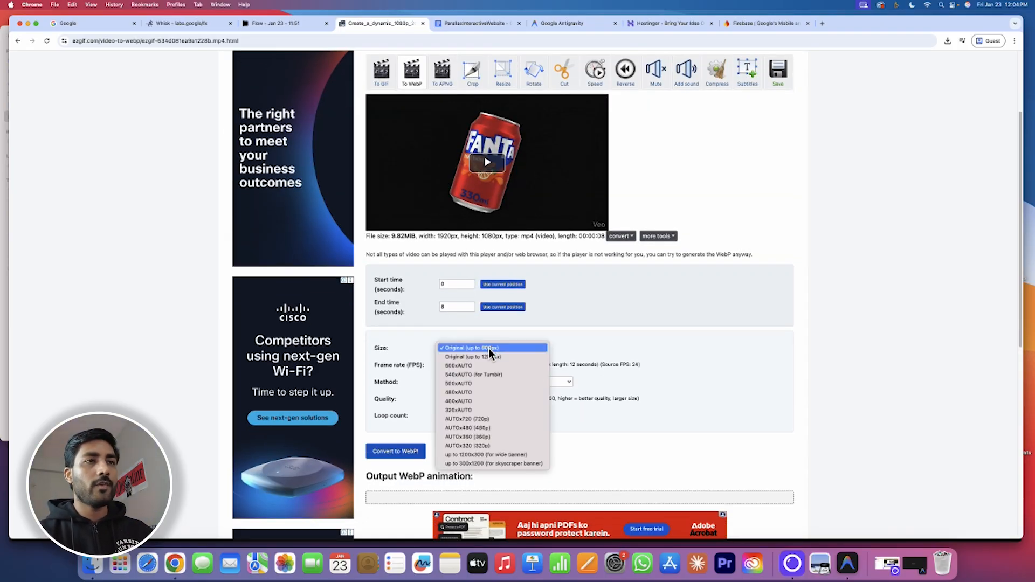
{"action": "left_click", "coordinate": [849, 328]}
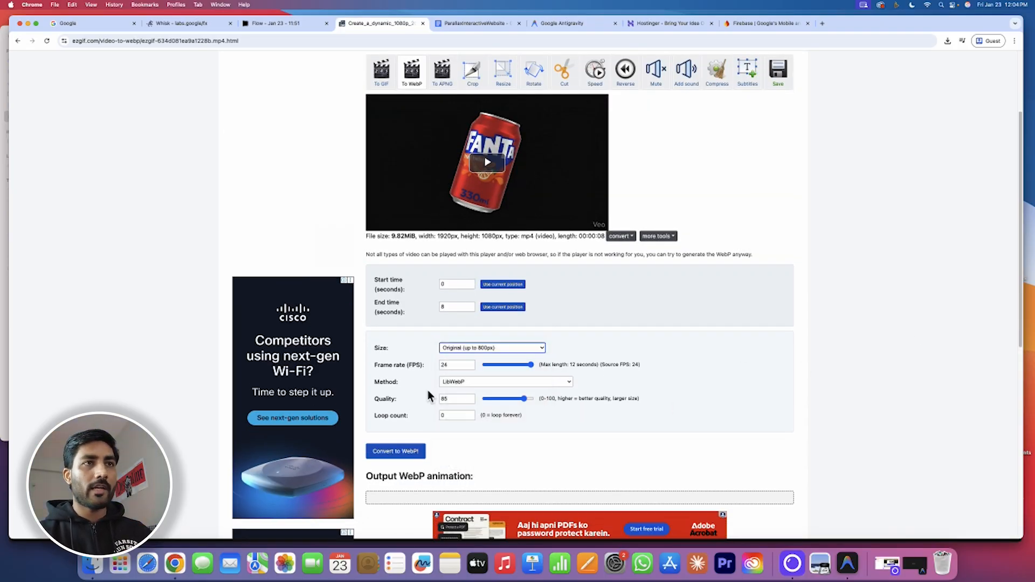
{"action": "scroll", "coordinate": [596, 431], "scroll_direction": "down", "scroll_amount": 2}
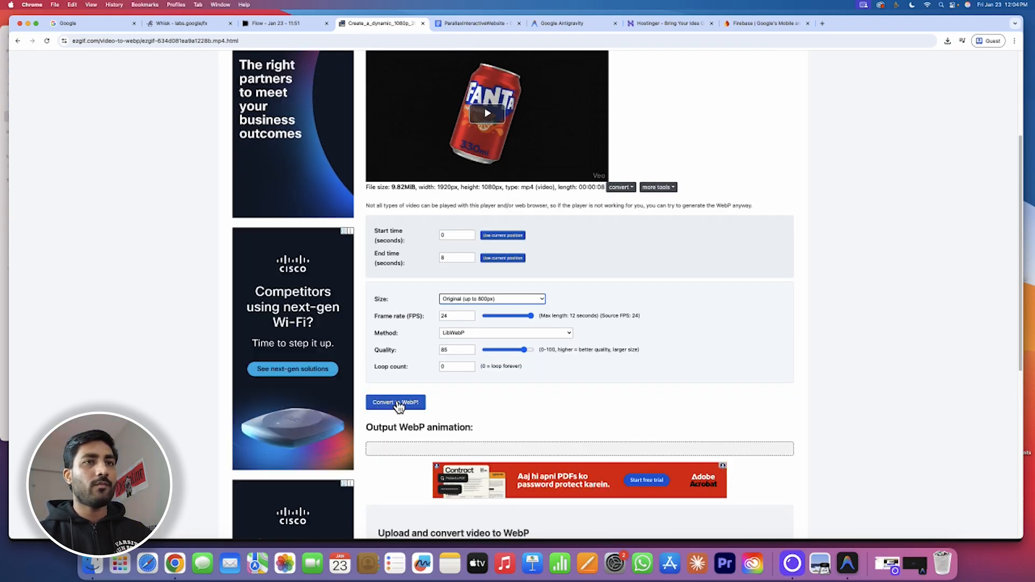
{"action": "left_click", "coordinate": [398, 405]}
{"action": "scroll", "coordinate": [633, 403], "scroll_direction": "down", "scroll_amount": 3}
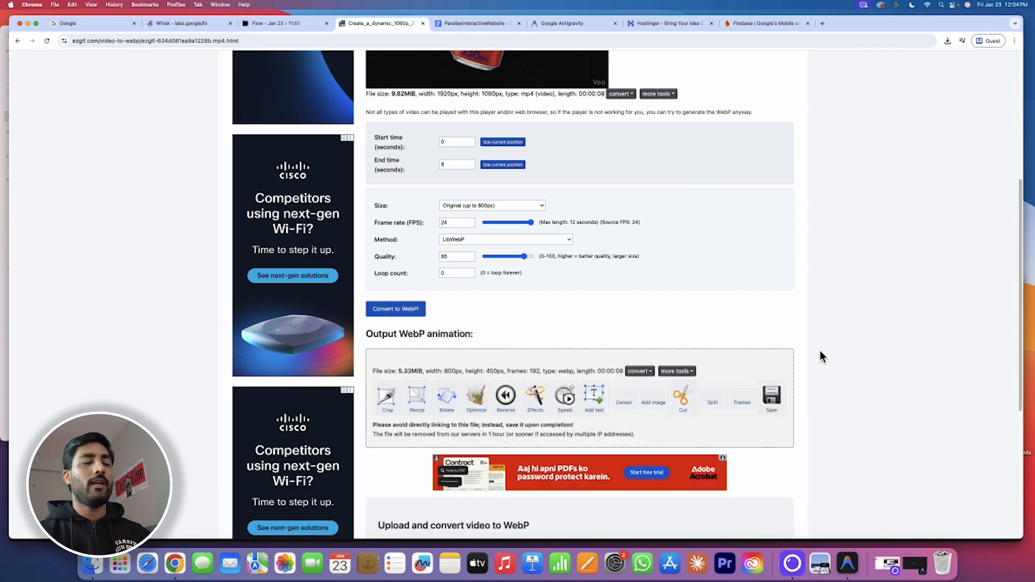
{"action": "scroll", "coordinate": [754, 425], "scroll_direction": "down", "scroll_amount": 4}
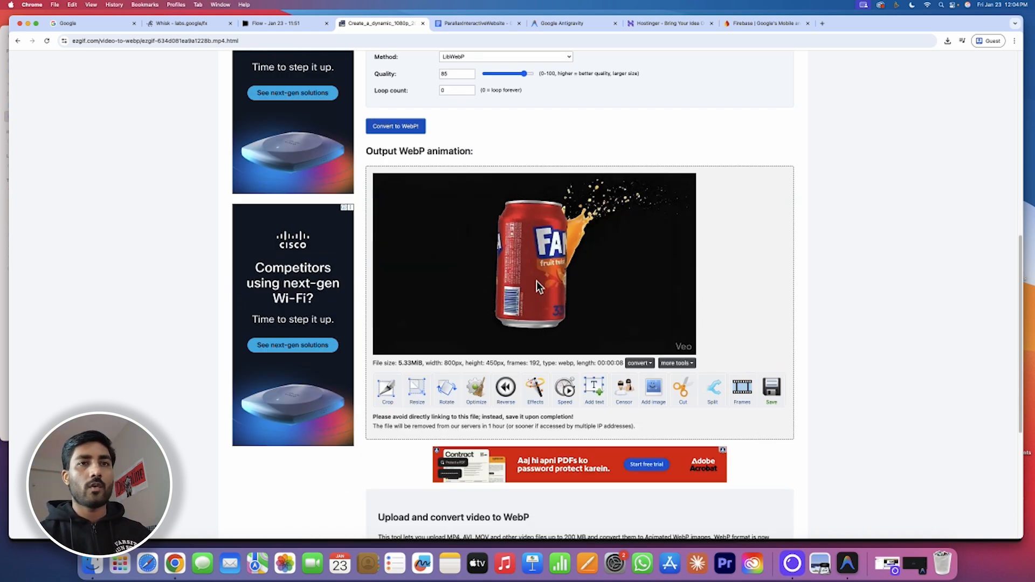
Save the converted fruit twist animation to Downloads as FruitTwist.webp.
{"action": "left_click", "coordinate": [771, 394]}
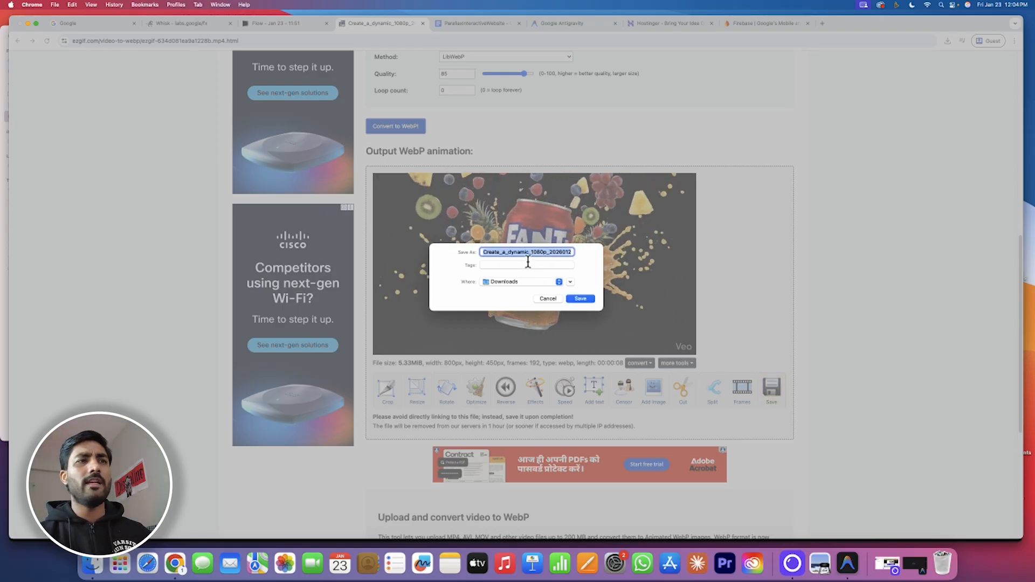
{"action": "type", "text": "FruitTw"}
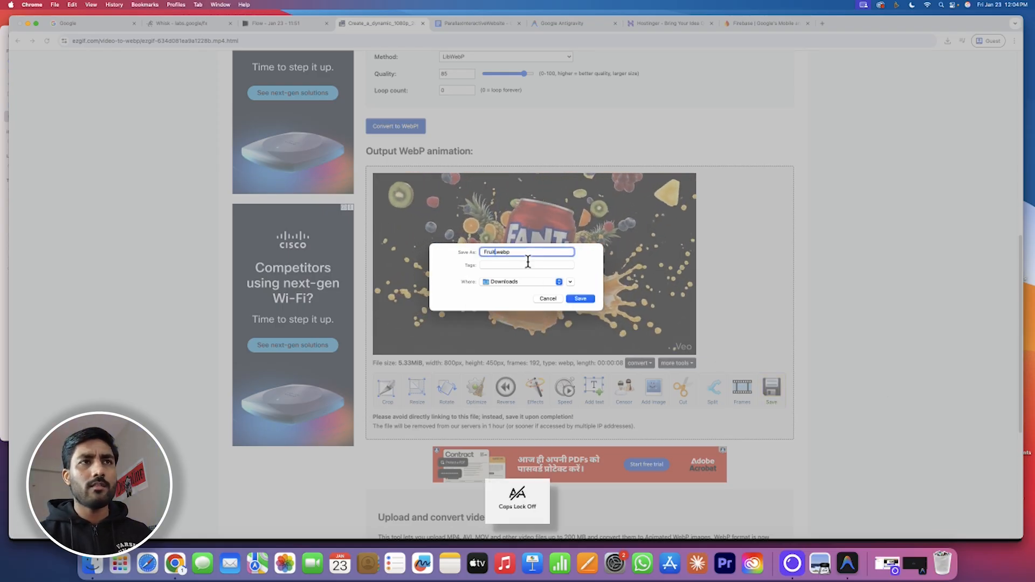
{"action": "type", "text": "ist"}
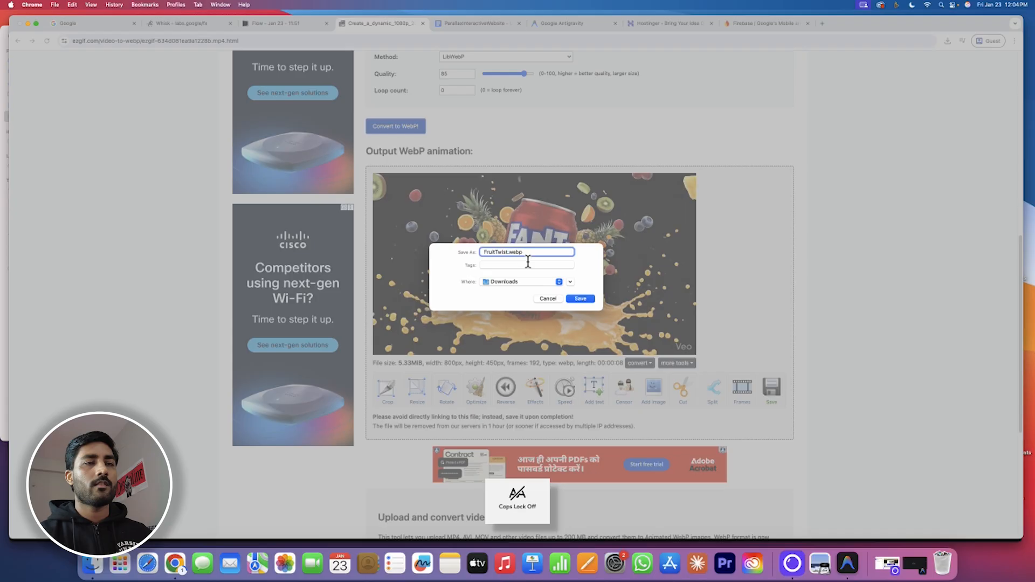
{"action": "left_click", "coordinate": [580, 298]}
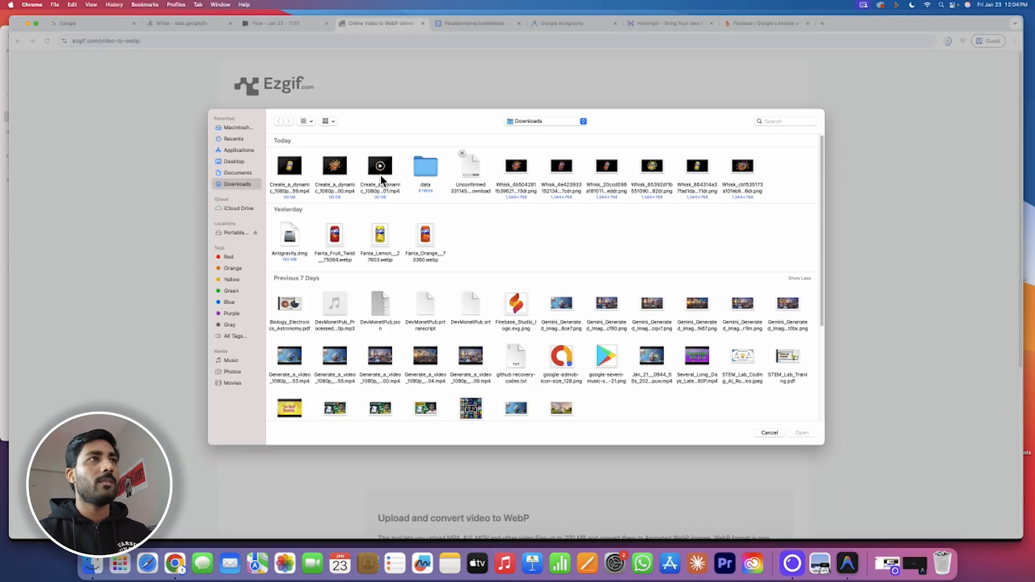
Upload the 1080p orange can video from Downloads to the Video to WebP converter and convert it at the original size up to 800px.
{"action": "double_click", "coordinate": [342, 169]}
{"action": "left_click", "coordinate": [411, 384]}
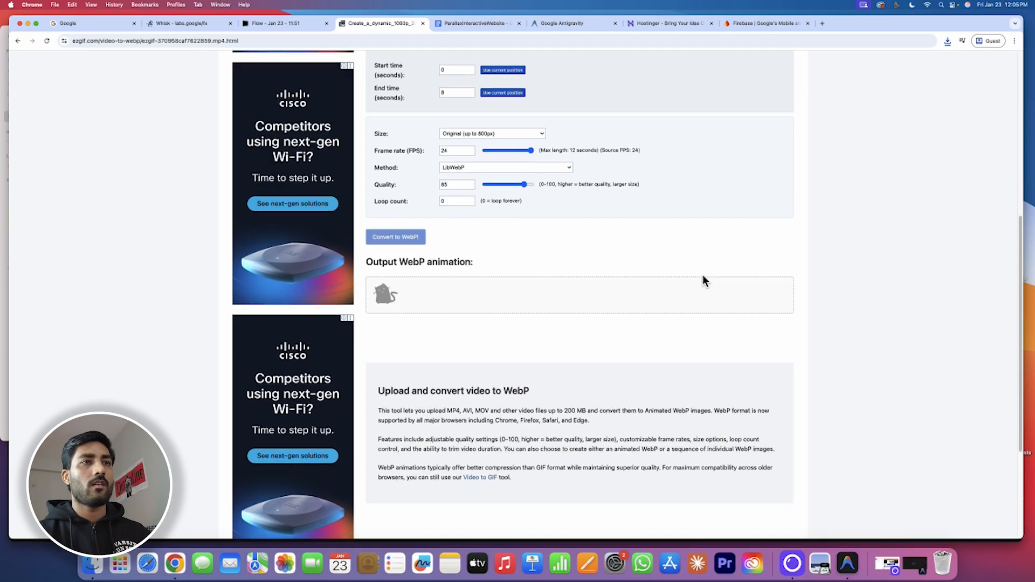
{"action": "scroll", "coordinate": [701, 276], "scroll_direction": "up", "scroll_amount": 3}
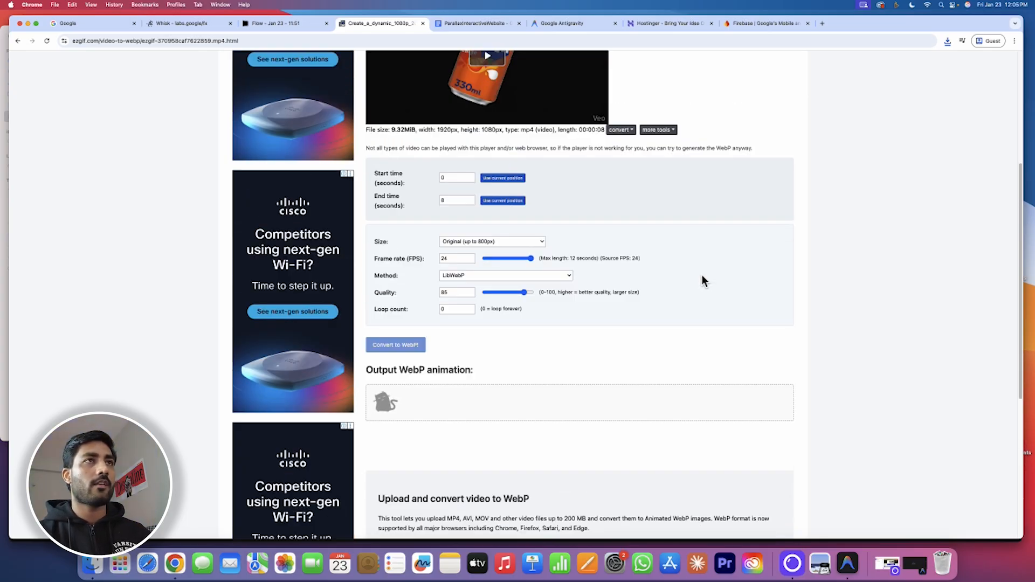
{"action": "scroll", "coordinate": [716, 296], "scroll_direction": "down", "scroll_amount": 3}
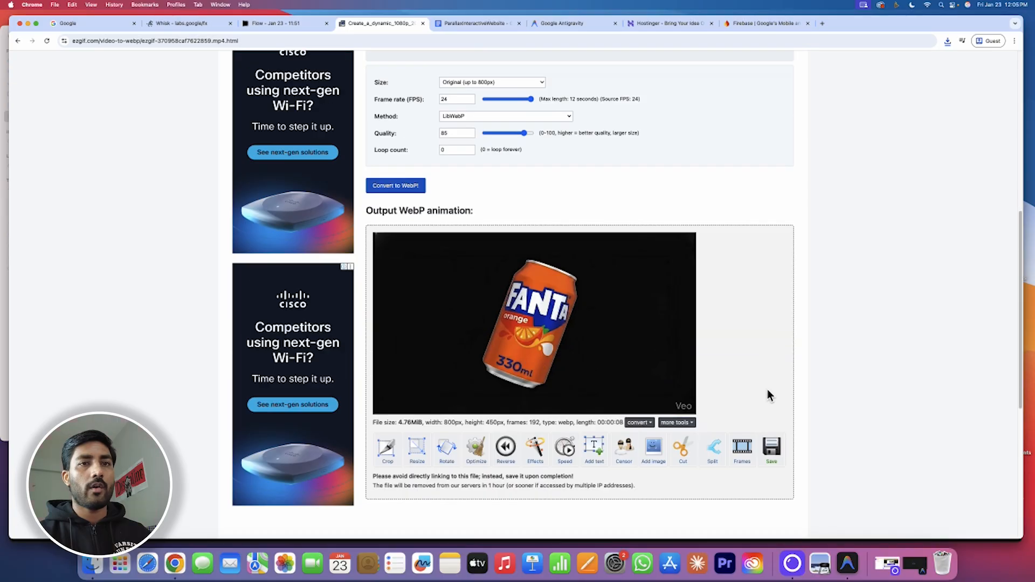
Save the converted orange can animation to Downloads as Orange.webp.
{"action": "left_click", "coordinate": [772, 450]}
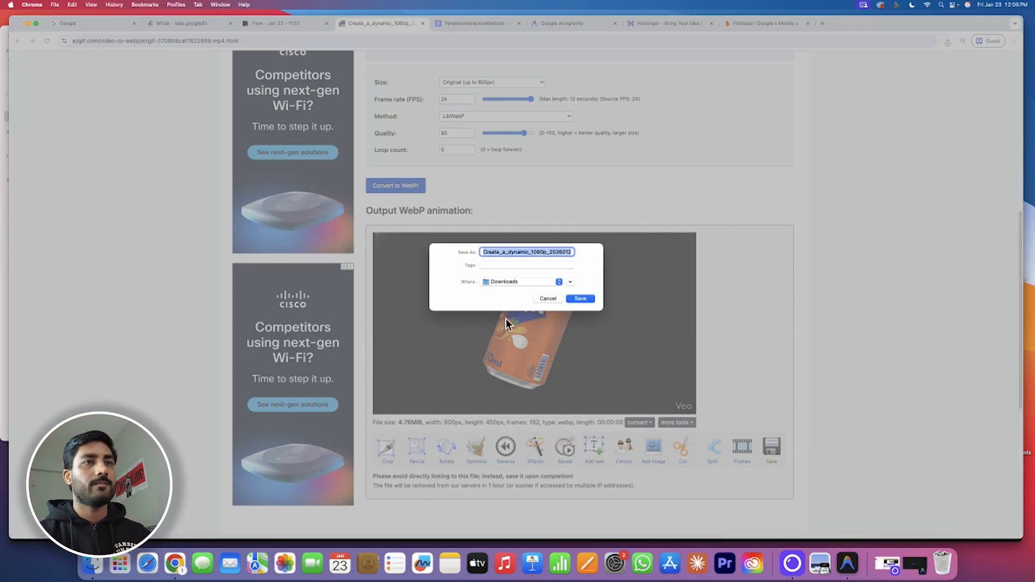
{"action": "left_click", "coordinate": [585, 300]}
{"action": "scroll", "coordinate": [754, 304], "scroll_direction": "up", "scroll_amount": 5}
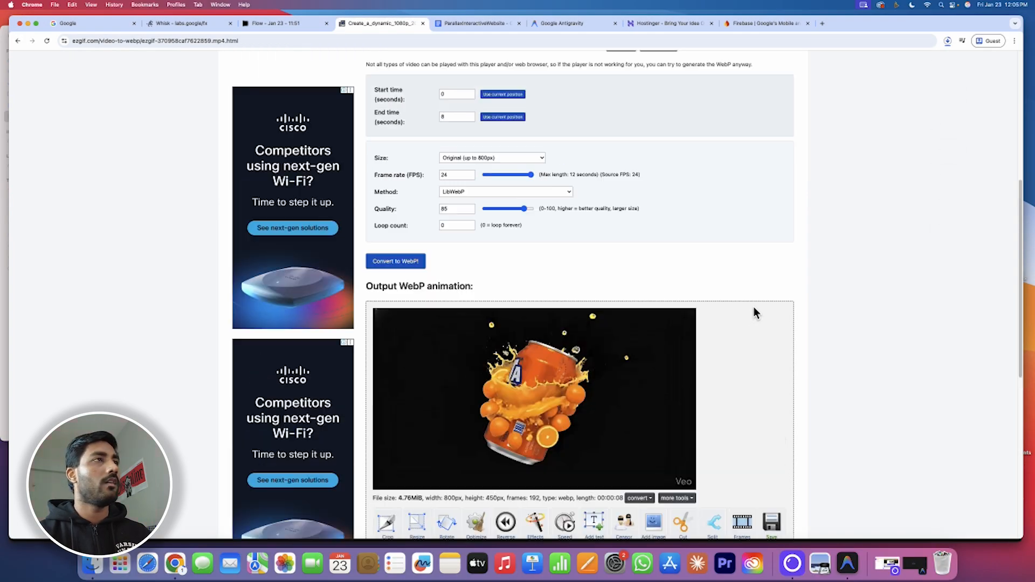
Return to the Video to WebP upload page, upload the 1080p lemon can video from Downloads, and convert it to WebP.
{"action": "left_click", "coordinate": [18, 40]}
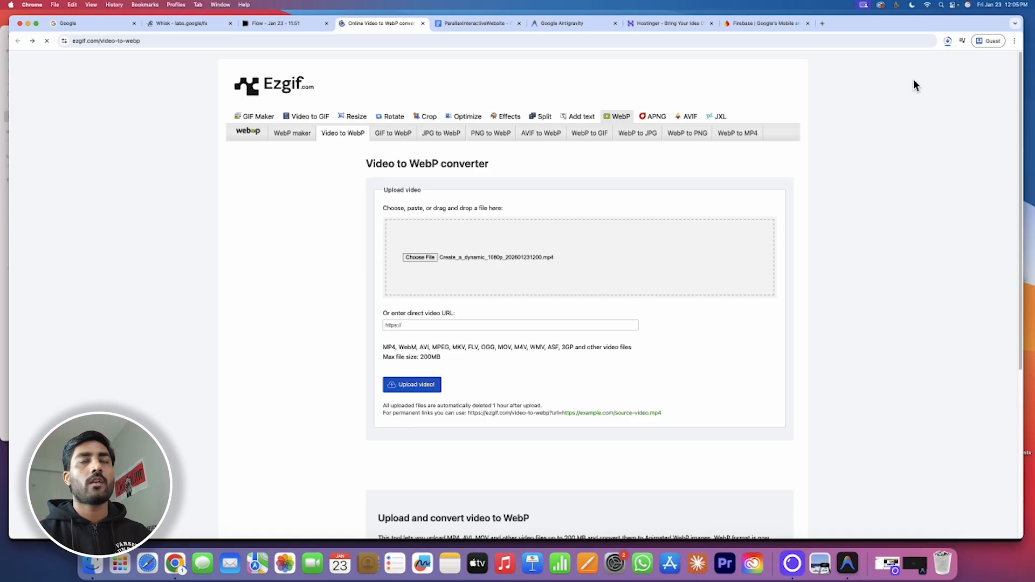
{"action": "left_click", "coordinate": [429, 260]}
{"action": "double_click", "coordinate": [296, 171]}
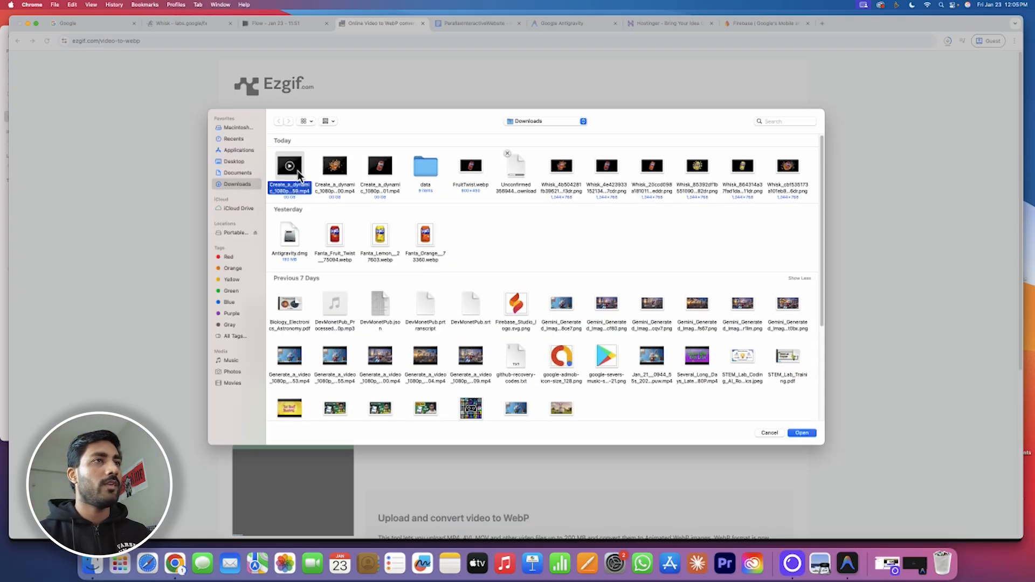
{"action": "scroll", "coordinate": [768, 367], "scroll_direction": "down", "scroll_amount": 2}
{"action": "scroll", "coordinate": [768, 360], "scroll_direction": "down", "scroll_amount": 3}
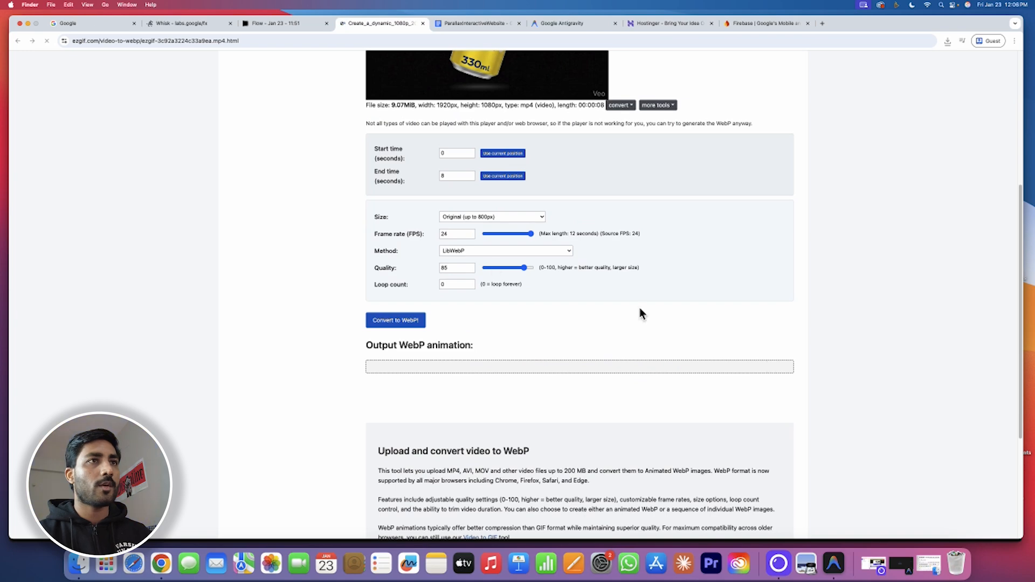
{"action": "left_click", "coordinate": [406, 321]}
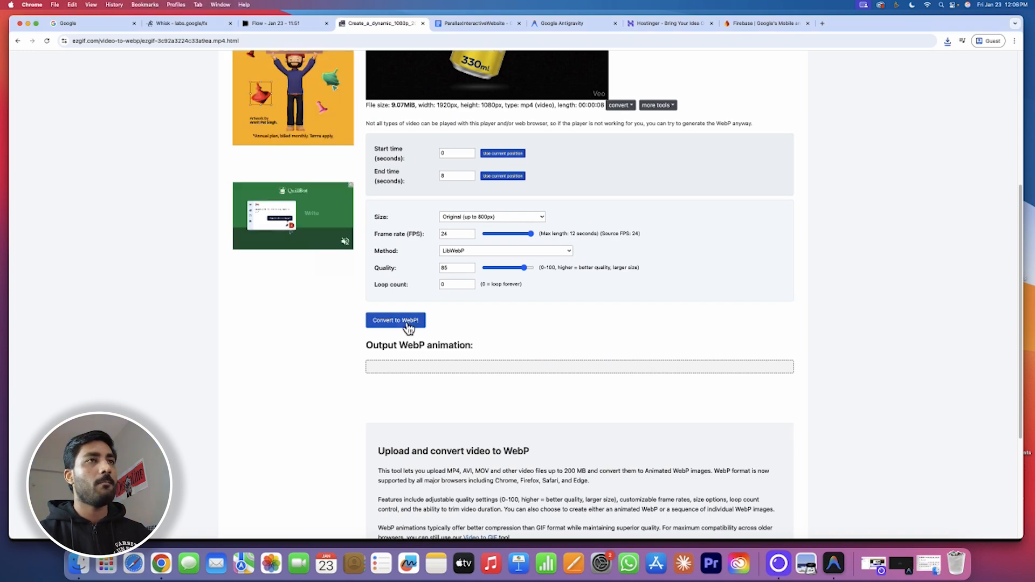
{"action": "scroll", "coordinate": [727, 386], "scroll_direction": "down", "scroll_amount": 4}
Save the converted lemon animation, rename it Lemon.webp in Downloads, and select the three WebP can animations.
{"action": "left_click", "coordinate": [773, 379]}
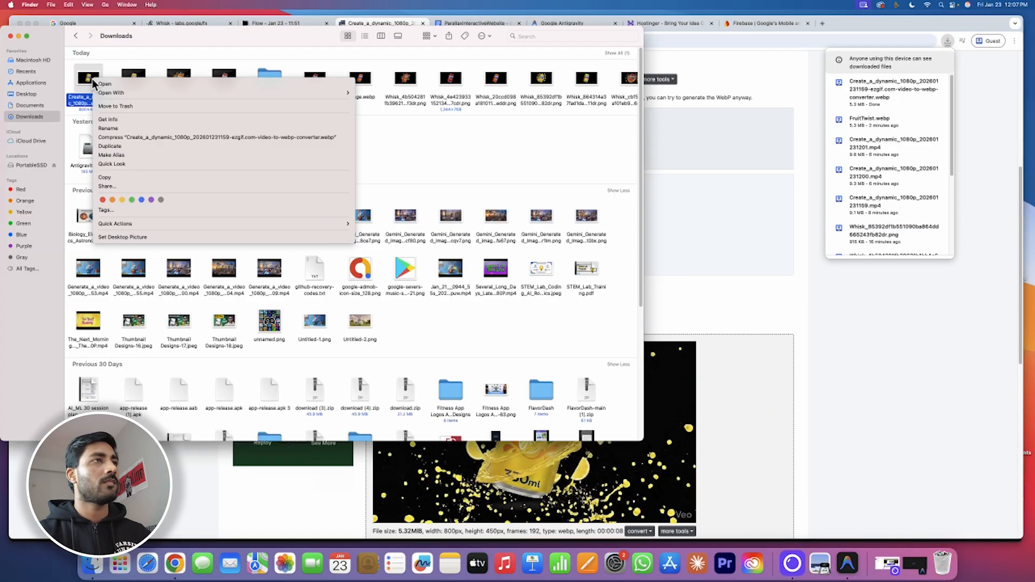
{"action": "left_click", "coordinate": [125, 128]}
{"action": "key", "text": "BackSpace"}
{"action": "key", "text": "Caps_Lock"}
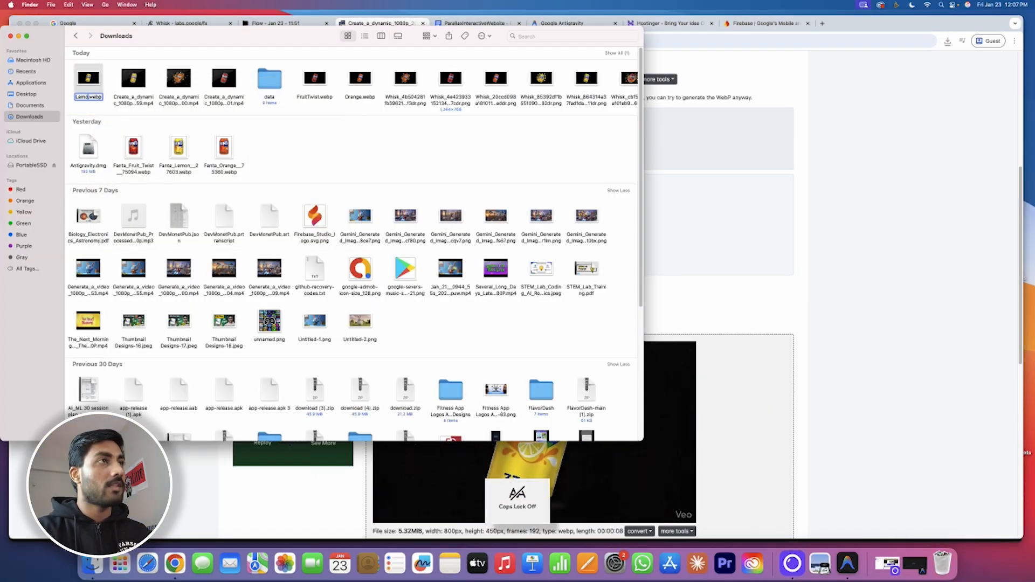
{"action": "type", "text": "Lemon"}
{"action": "key", "text": "Return"}
{"action": "left_click_drag", "start_coordinate": [273, 111], "coordinate": [357, 86]}
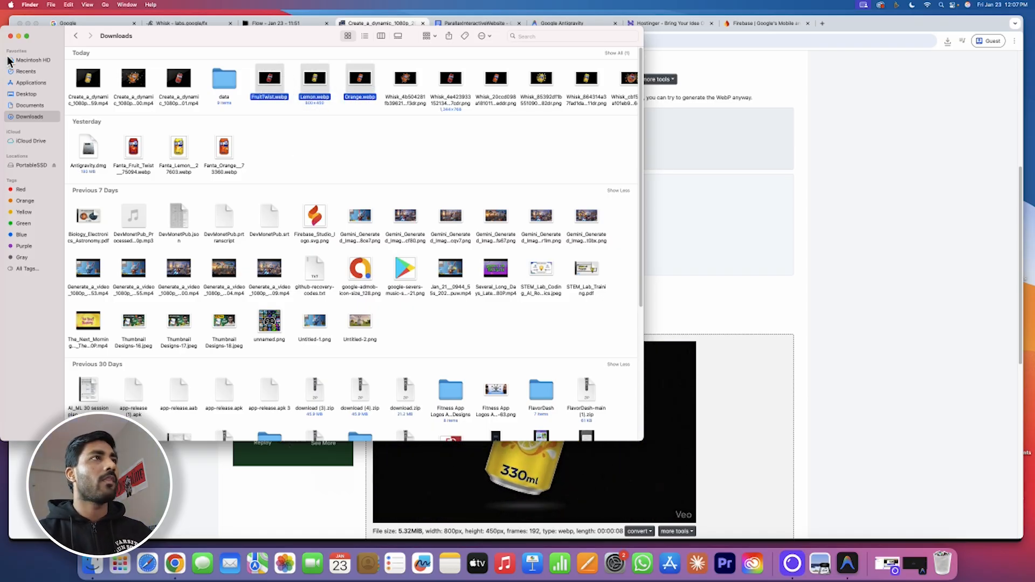
{"action": "left_click", "coordinate": [18, 35]}
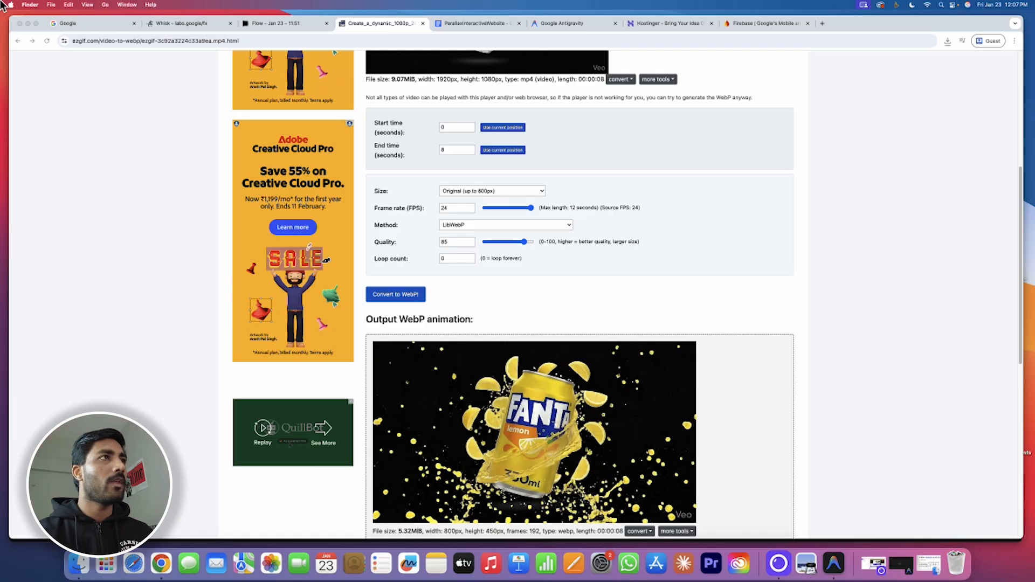
Open Hostinger's hPanel in a new tab of the other Chrome window and show the list of websites.
{"action": "left_click", "coordinate": [27, 25]}
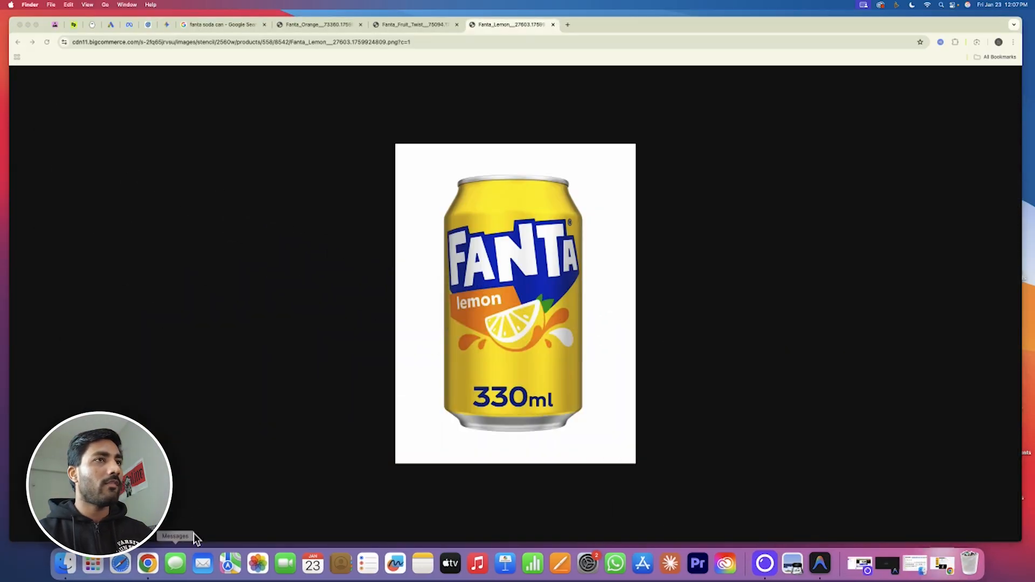
{"action": "left_click", "coordinate": [567, 25]}
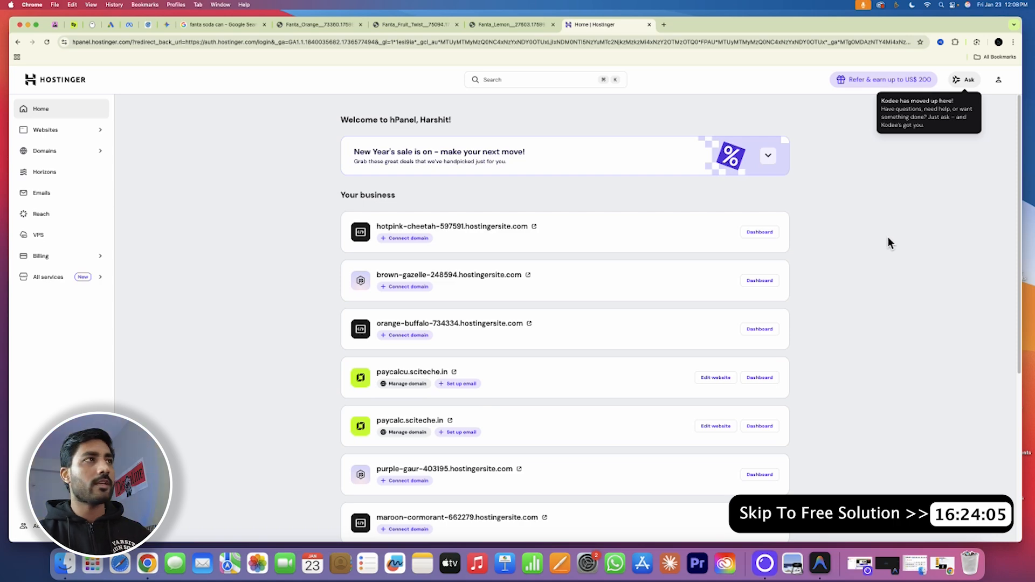
{"action": "left_click", "coordinate": [62, 133]}
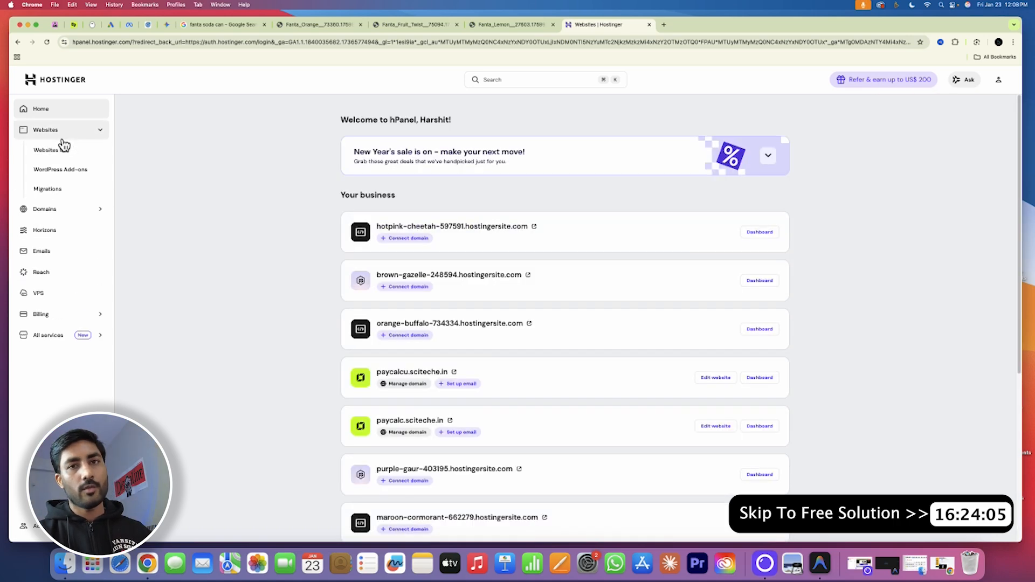
{"action": "left_click", "coordinate": [54, 150]}
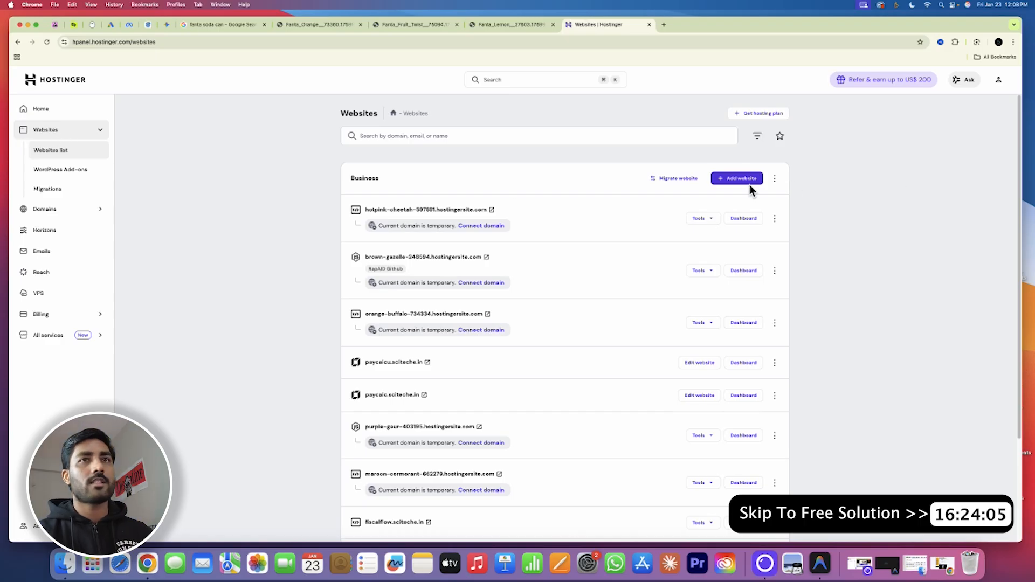
Add a Custom PHP/HTML website for someone else on a temporary domain and check its default page.
{"action": "left_click", "coordinate": [735, 183]}
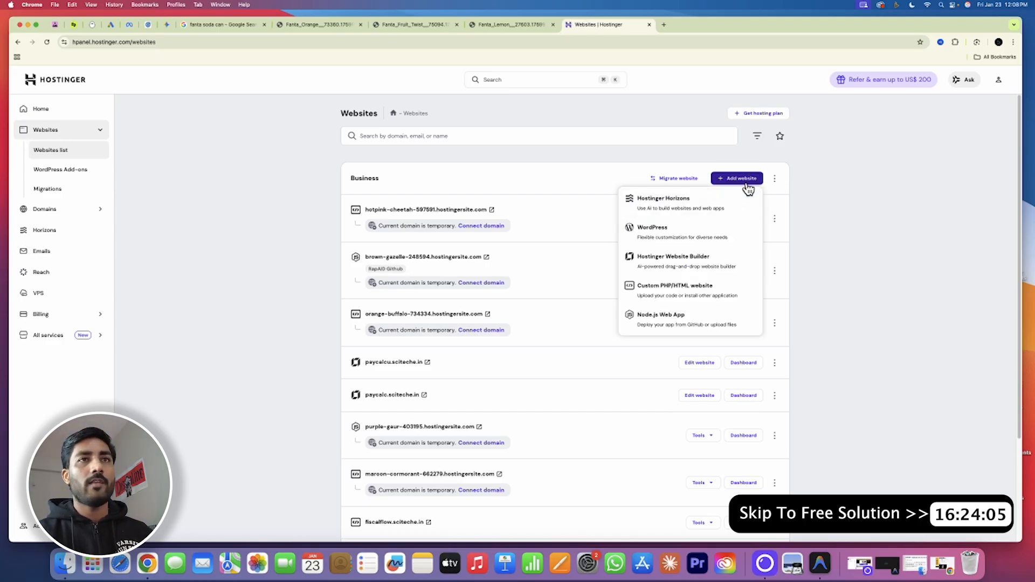
{"action": "left_click", "coordinate": [680, 295]}
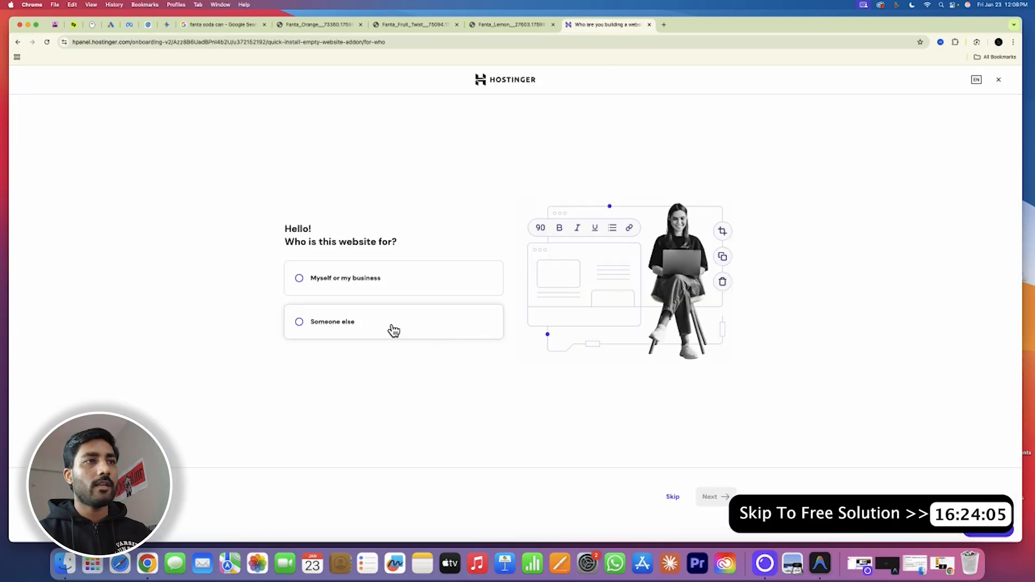
{"action": "left_click", "coordinate": [394, 329]}
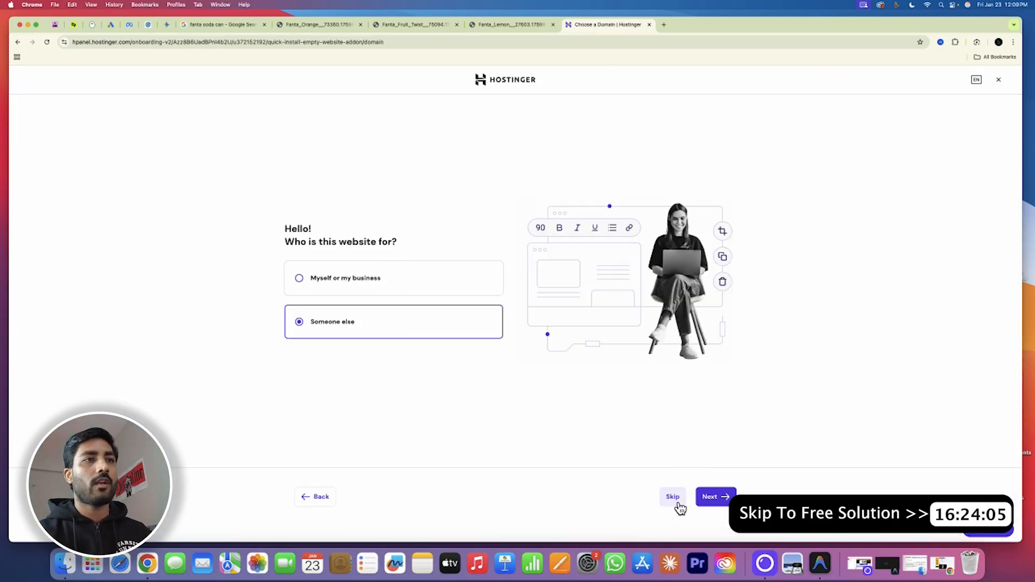
{"action": "left_click", "coordinate": [674, 499]}
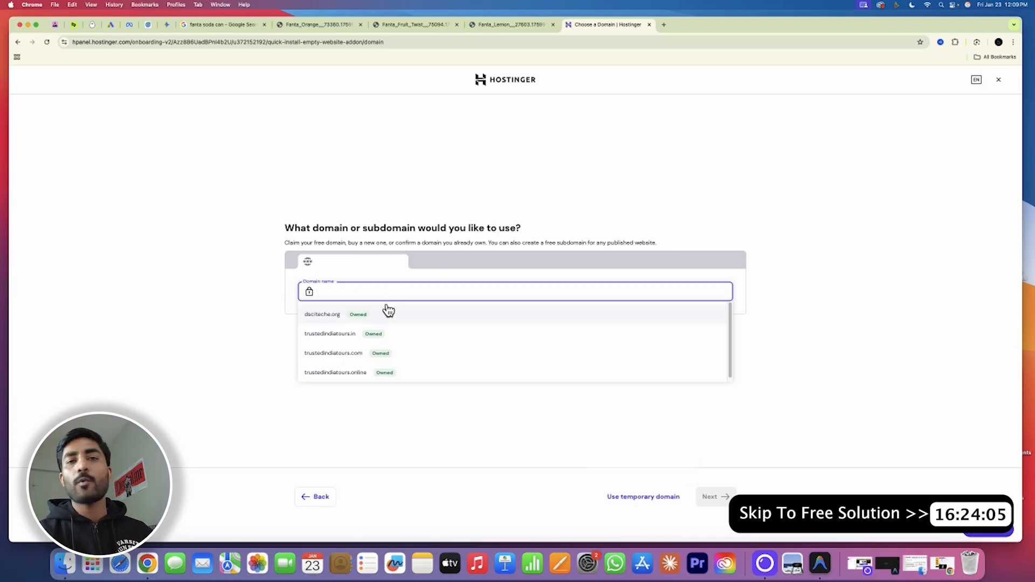
{"action": "left_click", "coordinate": [641, 497]}
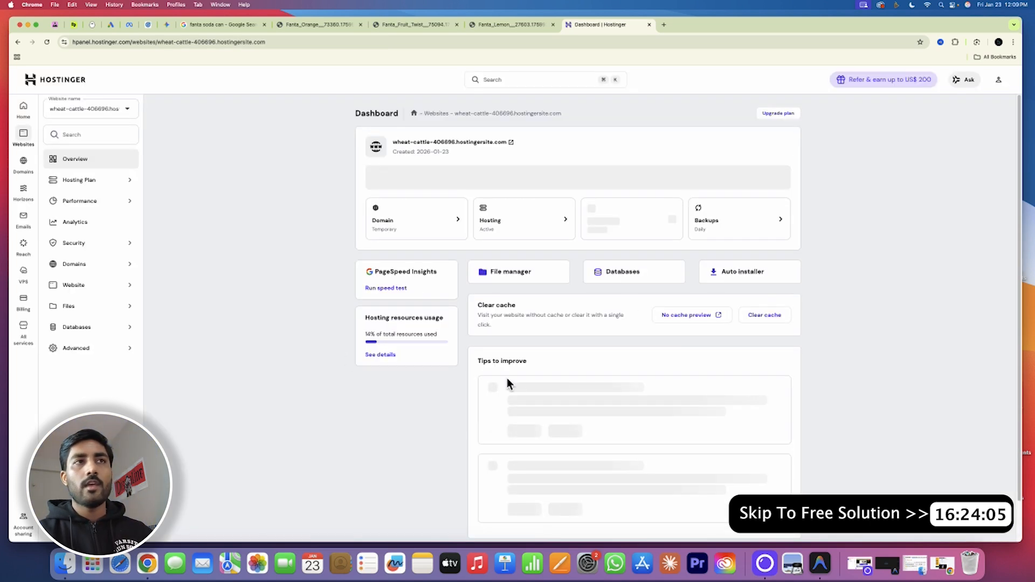
{"action": "left_click", "coordinate": [485, 143]}
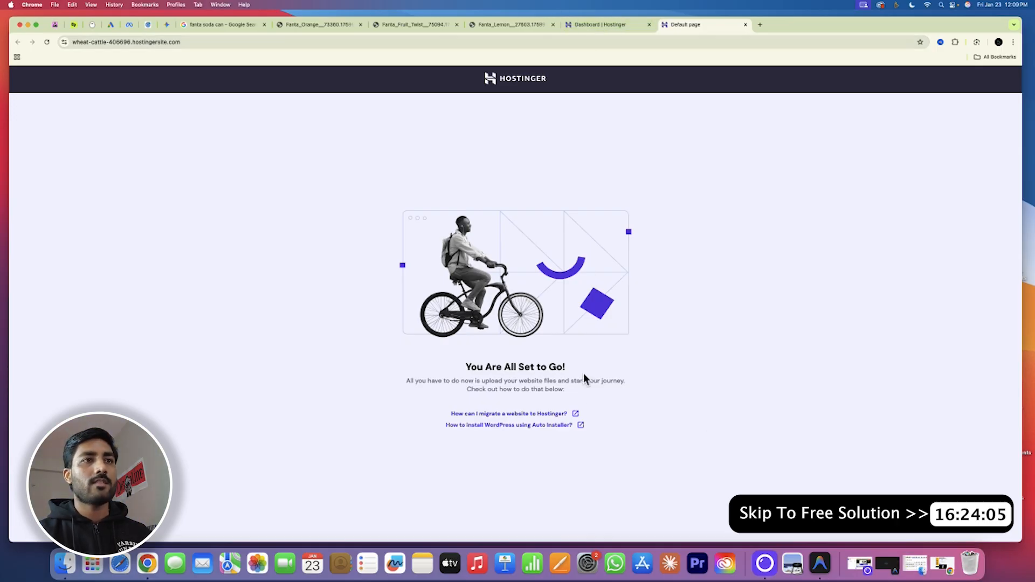
{"action": "left_click", "coordinate": [603, 22]}
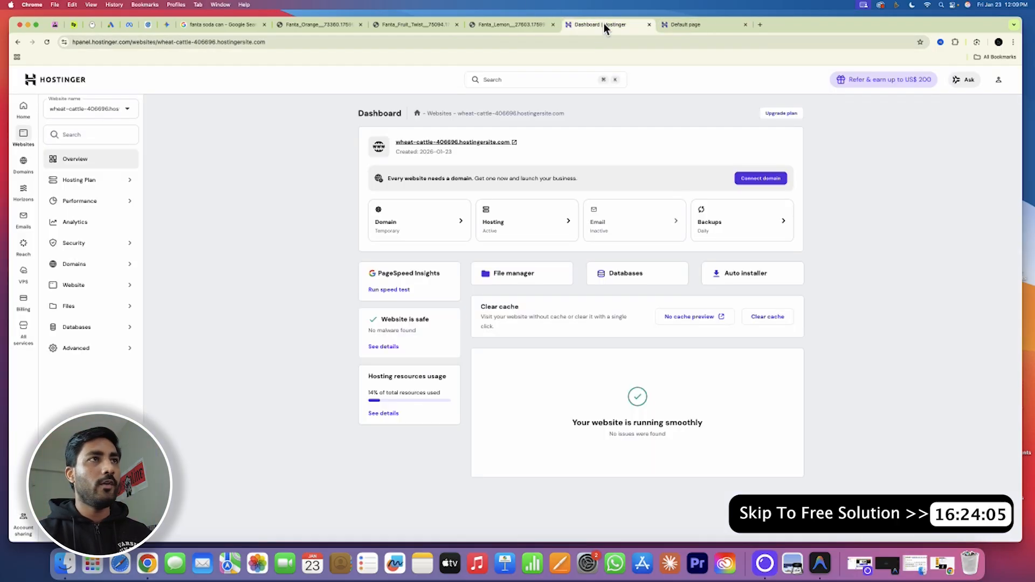
Open the new website's public_html folder in the file manager and delete default.php immediately, skipping the trash bin.
{"action": "left_click", "coordinate": [514, 274]}
{"action": "double_click", "coordinate": [205, 152]}
{"action": "left_click", "coordinate": [164, 149]}
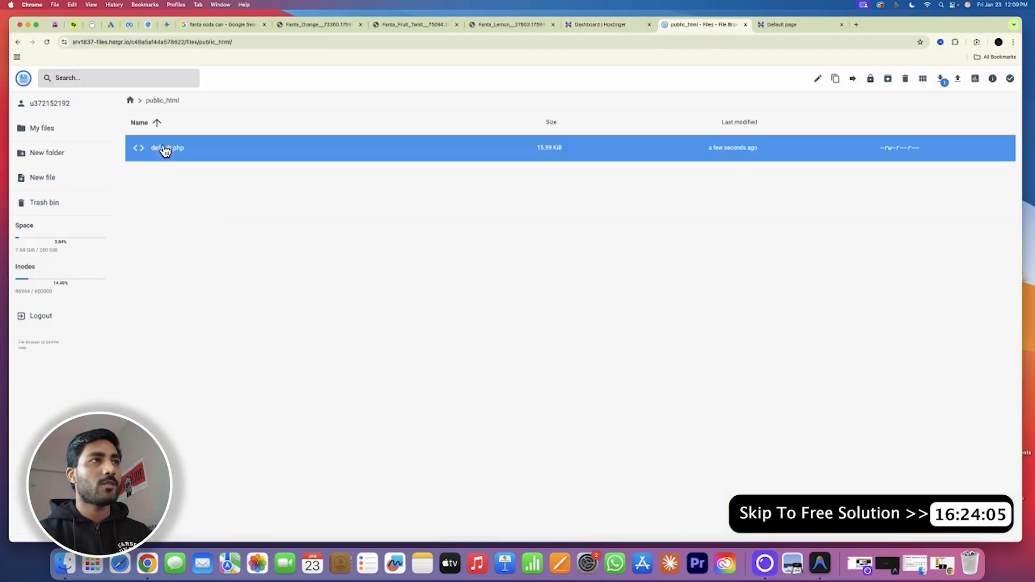
{"action": "key", "text": "Delete"}
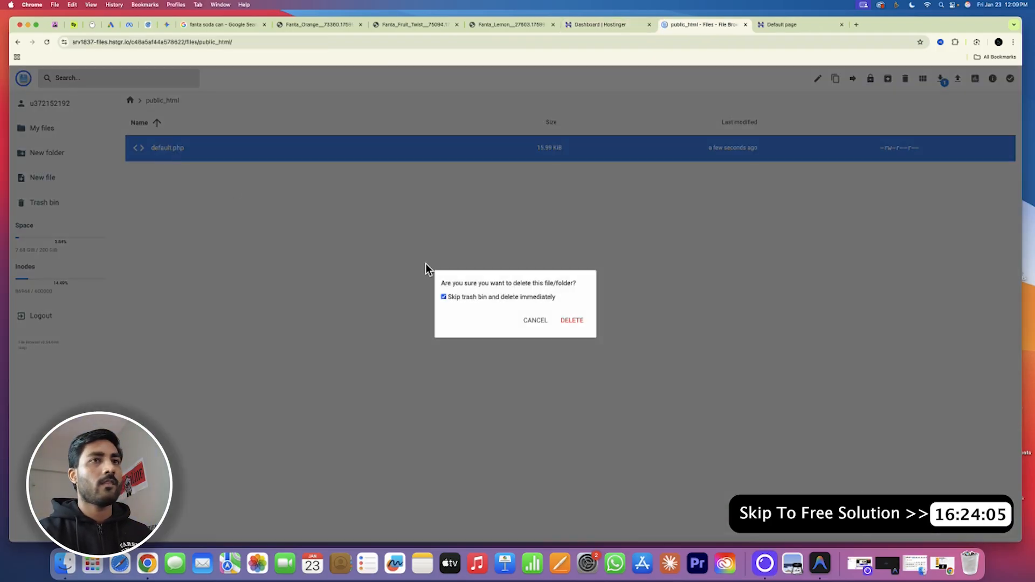
{"action": "left_click", "coordinate": [564, 323]}
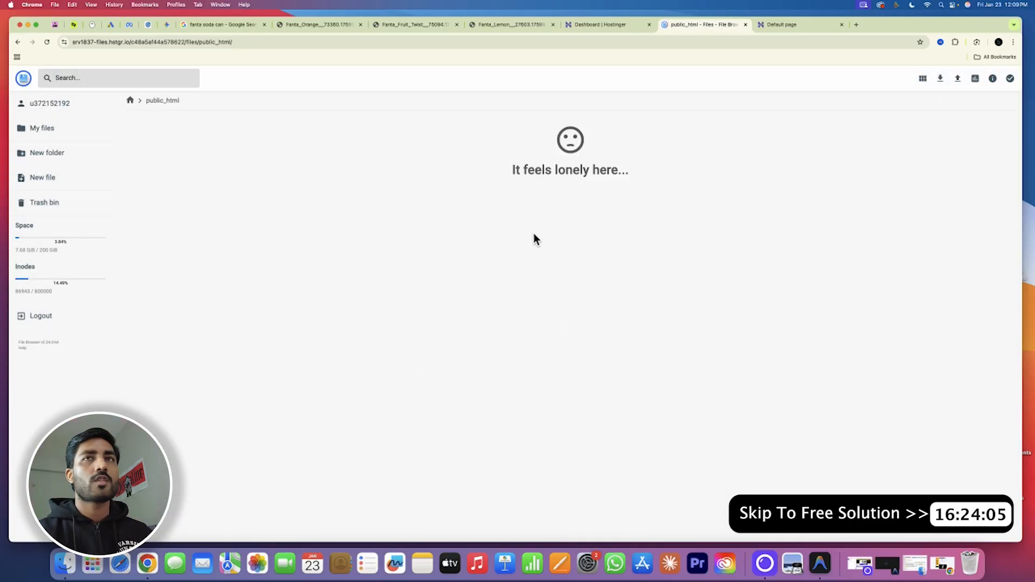
Upload FruitTwist.webp, Lemon.webp and Orange.webp from Downloads into the public_html folder.
{"action": "left_click", "coordinate": [64, 563]}
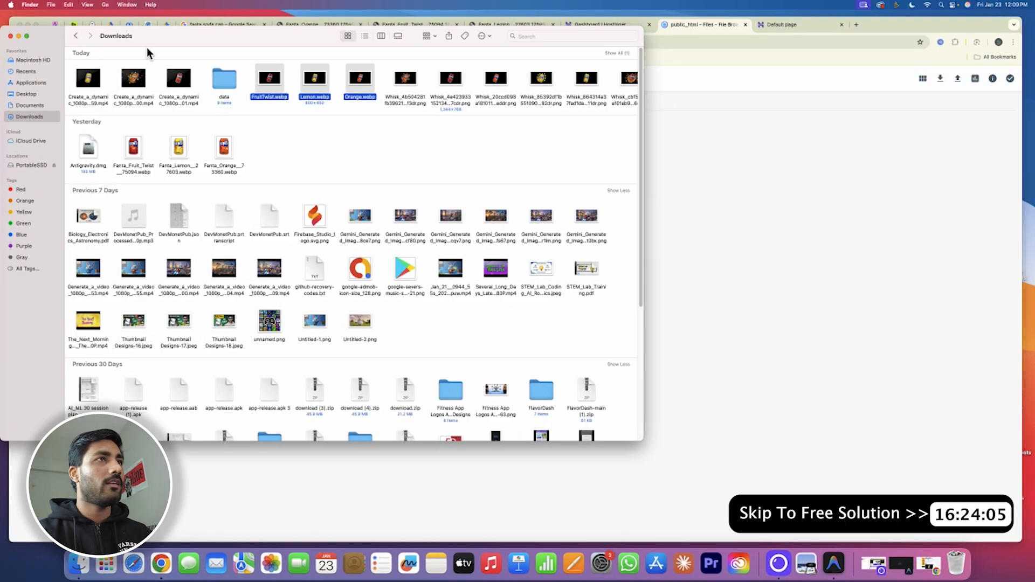
{"action": "left_click_drag", "start_coordinate": [281, 95], "coordinate": [751, 270]}
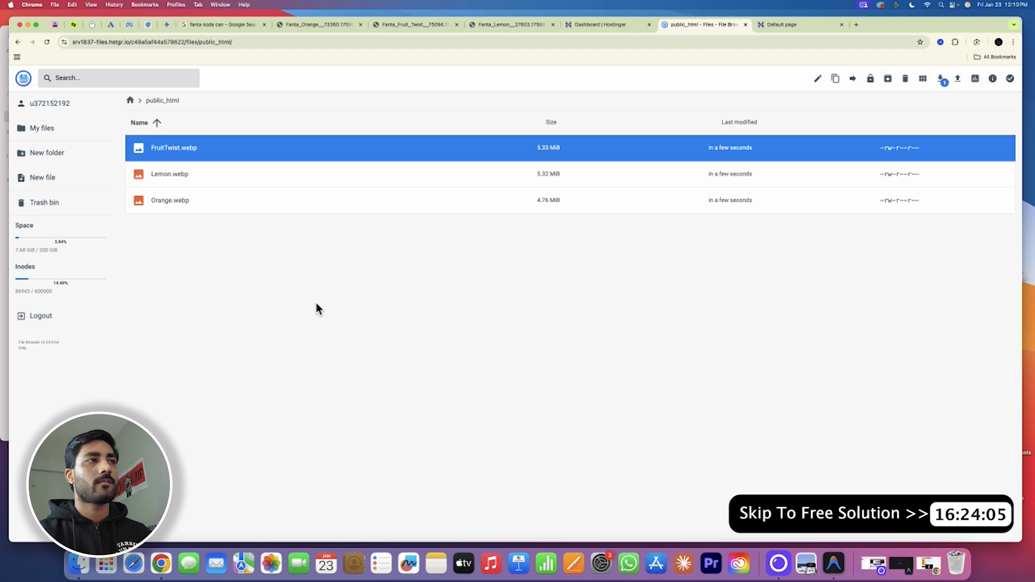
Create a new folder named Transitions inside public_html.
{"action": "right_click", "coordinate": [258, 302]}
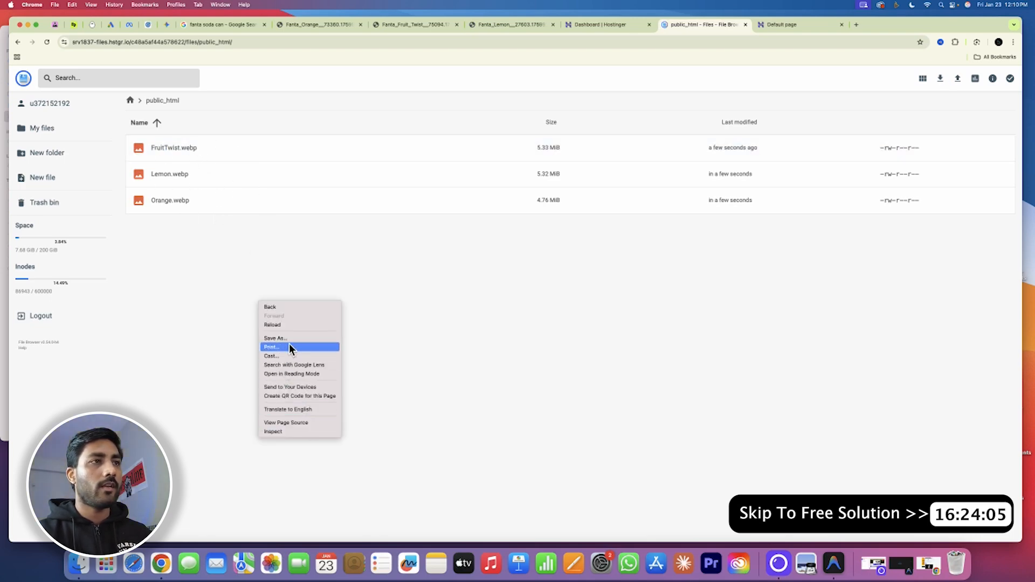
{"action": "left_click", "coordinate": [207, 293]}
{"action": "left_click", "coordinate": [62, 153]}
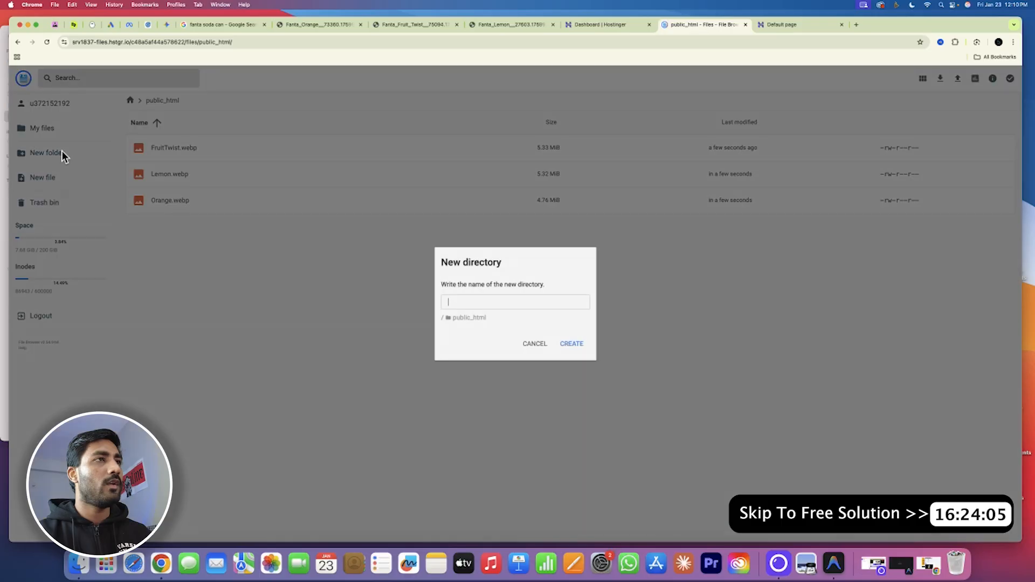
{"action": "type", "text": "T"}
{"action": "key", "text": "Caps_Lock"}
{"action": "type", "text": "ran"}
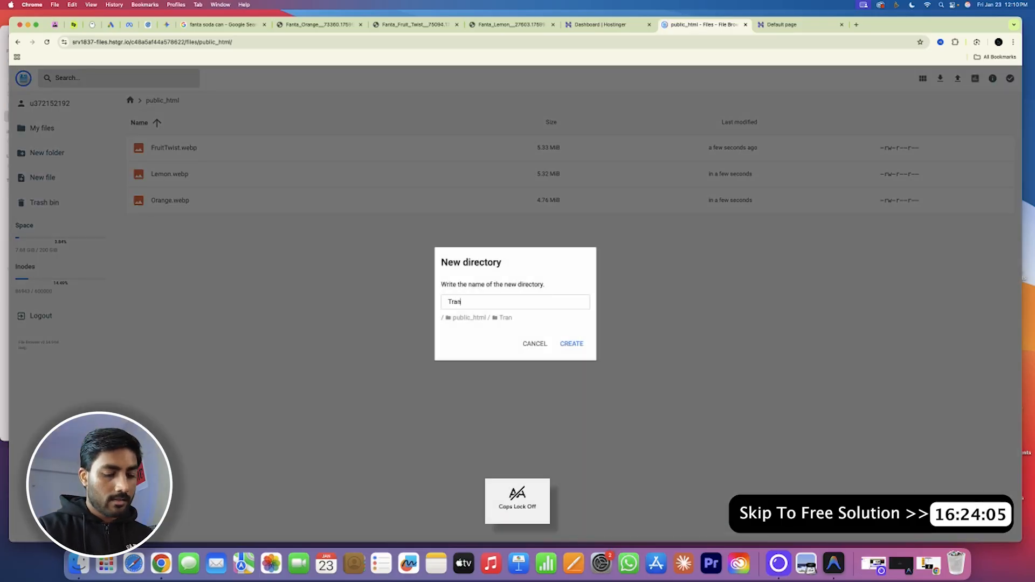
{"action": "type", "text": "sitions"}
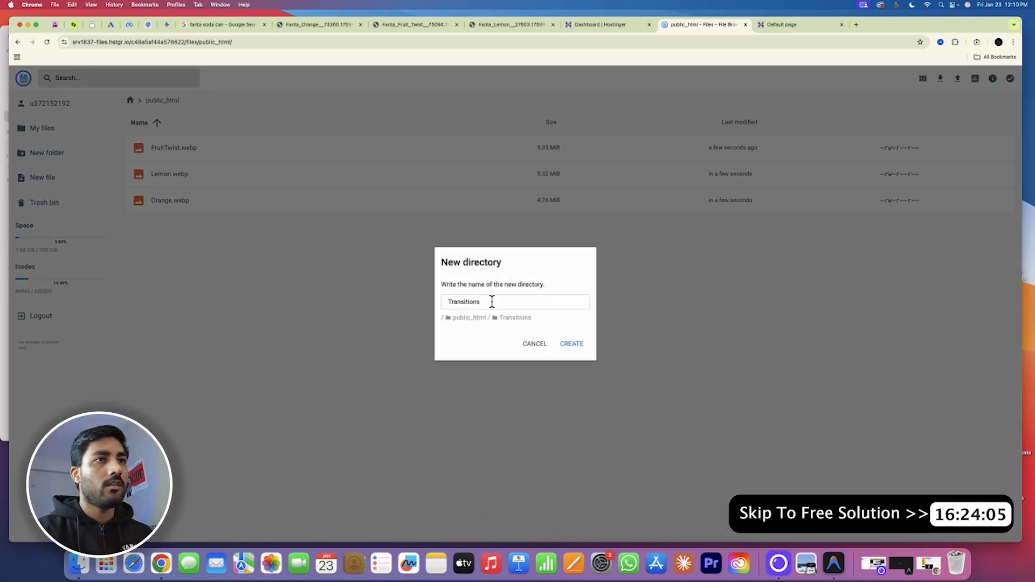
{"action": "left_click", "coordinate": [573, 345]}
Move FruitTwist.webp, Lemon.webp and Orange.webp from public_html into the Transitions folder, and open that folder to check them.
{"action": "left_click", "coordinate": [162, 101]}
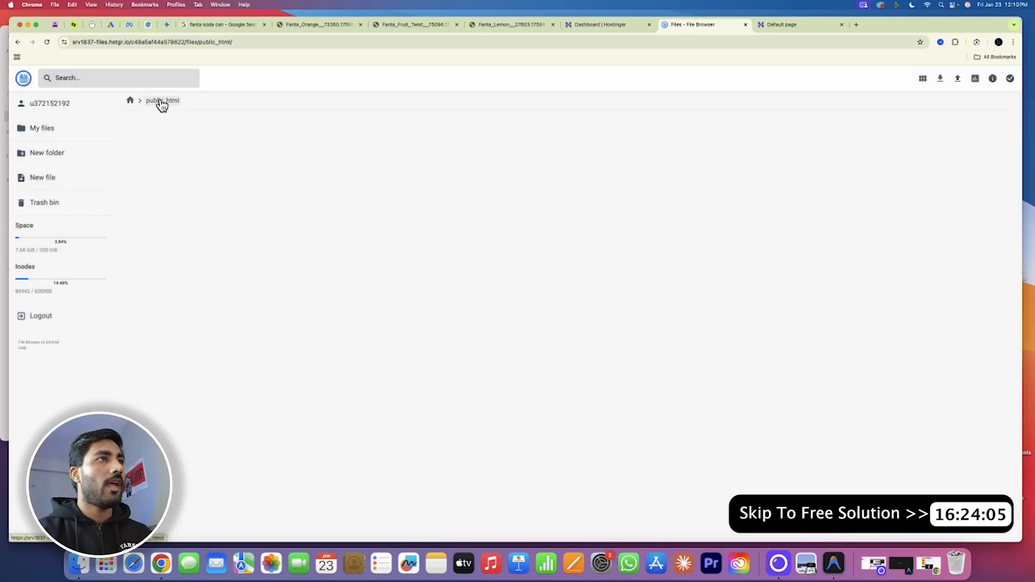
{"action": "left_click", "coordinate": [177, 278]}
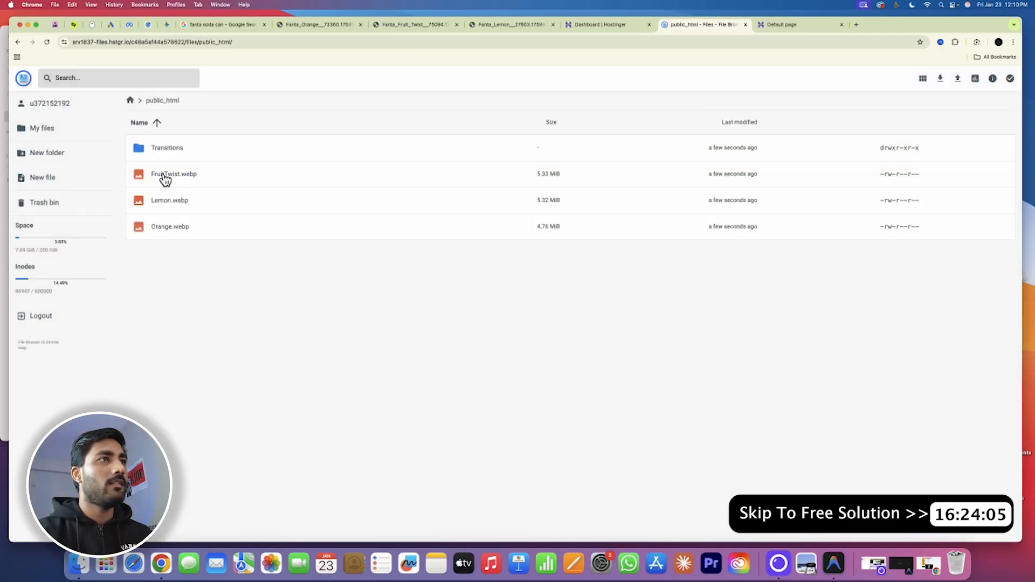
{"action": "left_click_drag", "start_coordinate": [167, 233], "coordinate": [227, 183]}
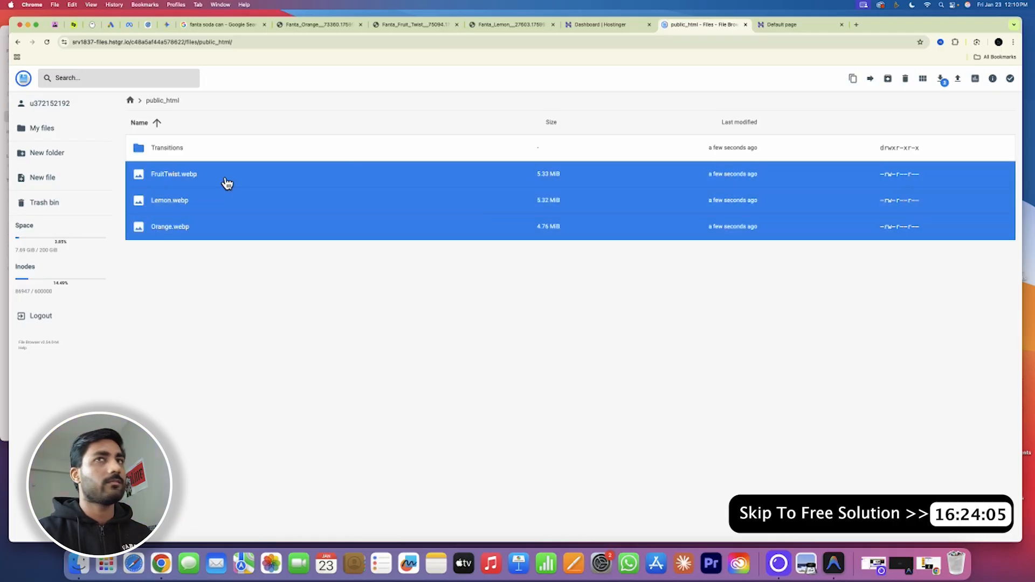
{"action": "left_click", "coordinate": [870, 80]}
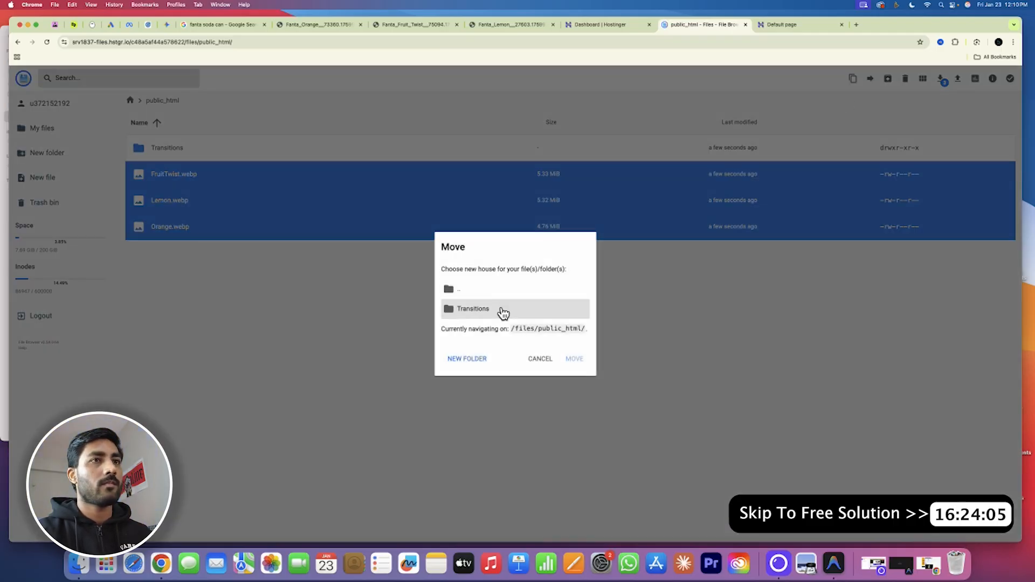
{"action": "double_click", "coordinate": [501, 310]}
{"action": "left_click", "coordinate": [573, 358]}
{"action": "left_click", "coordinate": [197, 158]}
{"action": "double_click", "coordinate": [197, 157]}
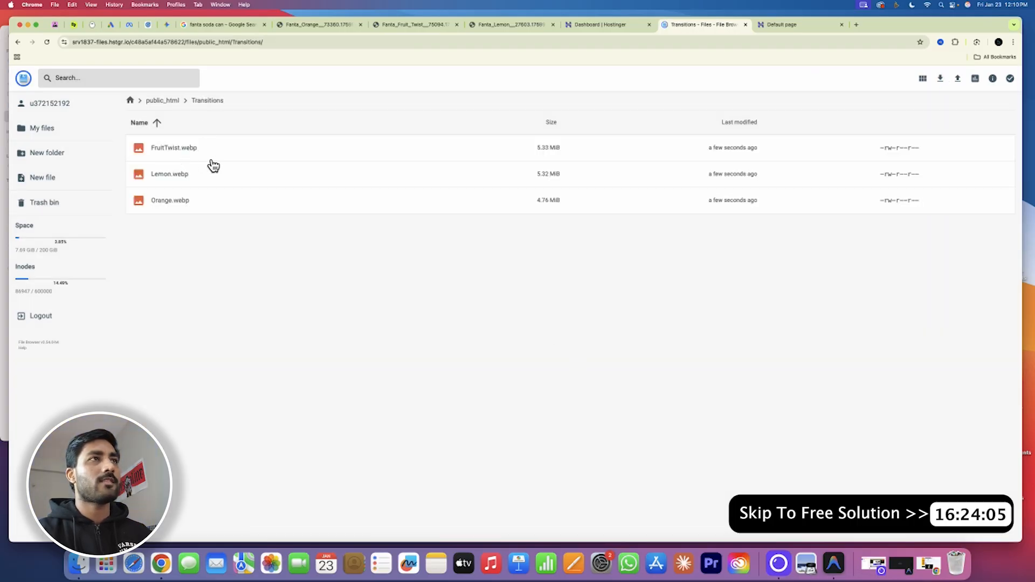
{"action": "left_click", "coordinate": [780, 25]}
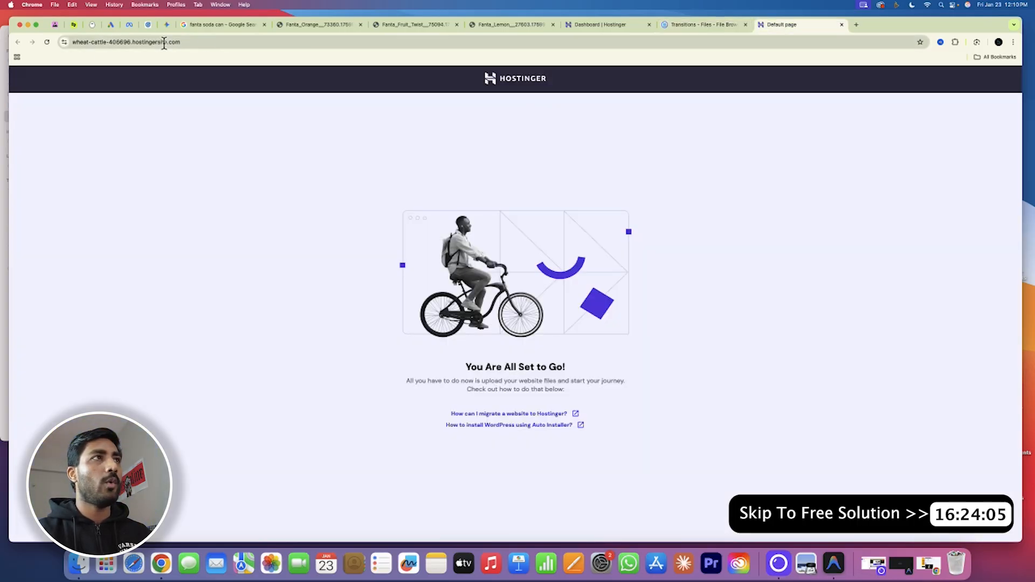
{"action": "left_click", "coordinate": [47, 43]}
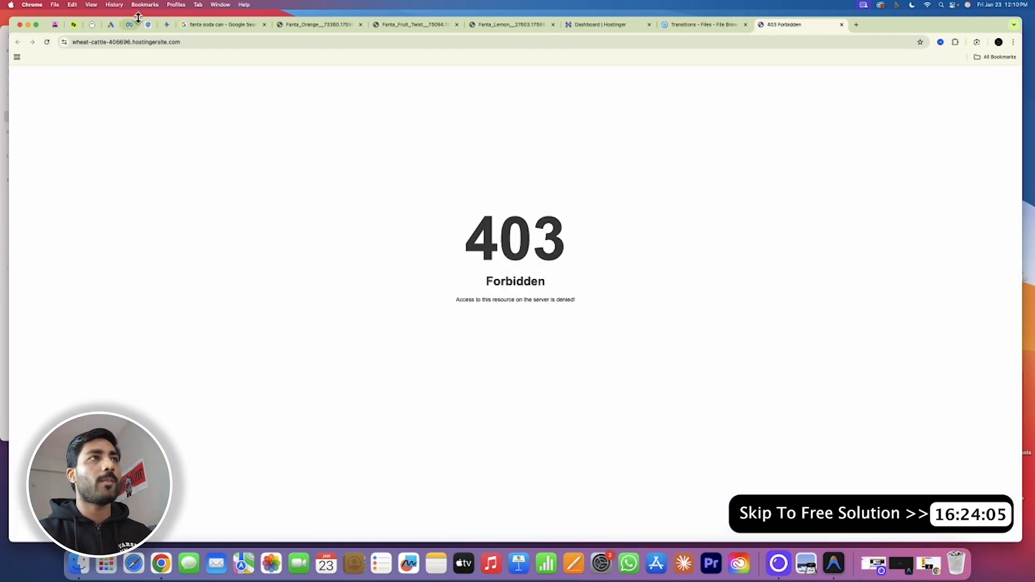
{"action": "left_click", "coordinate": [227, 46]}
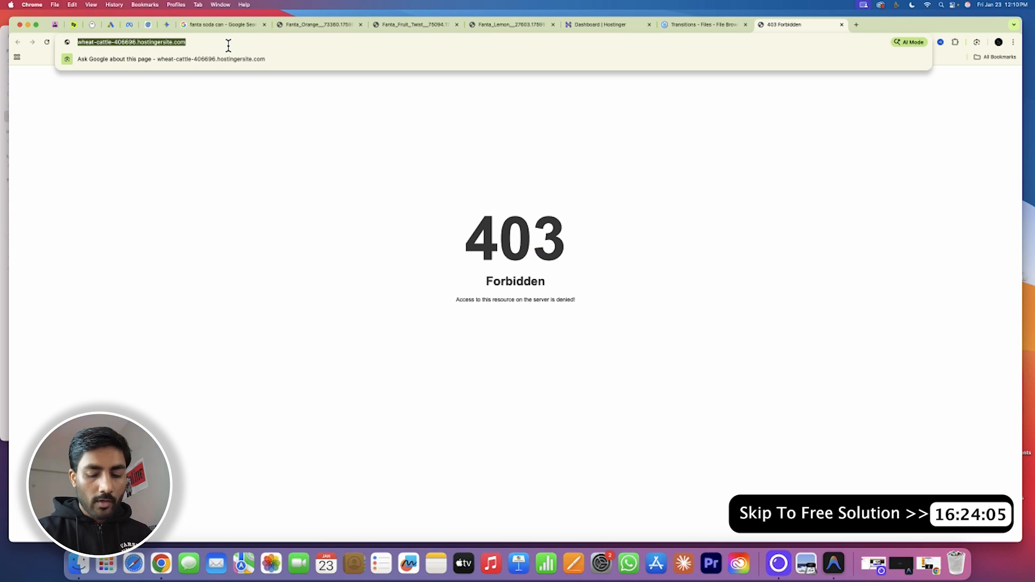
{"action": "left_click", "coordinate": [228, 45]}
{"action": "type", "text": "T"}
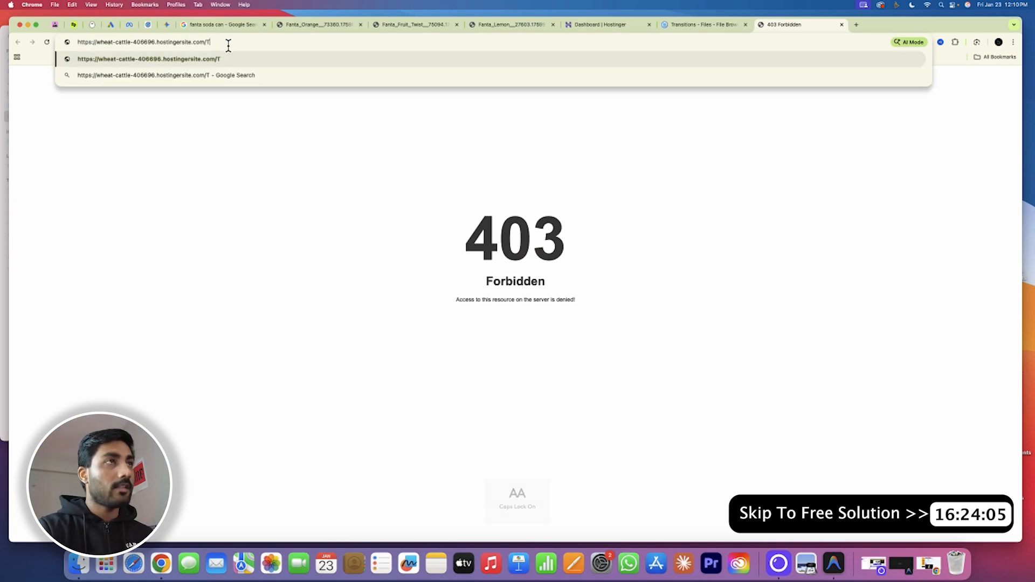
{"action": "key", "text": "Caps_Lock"}
{"action": "type", "text": "ransitio"}
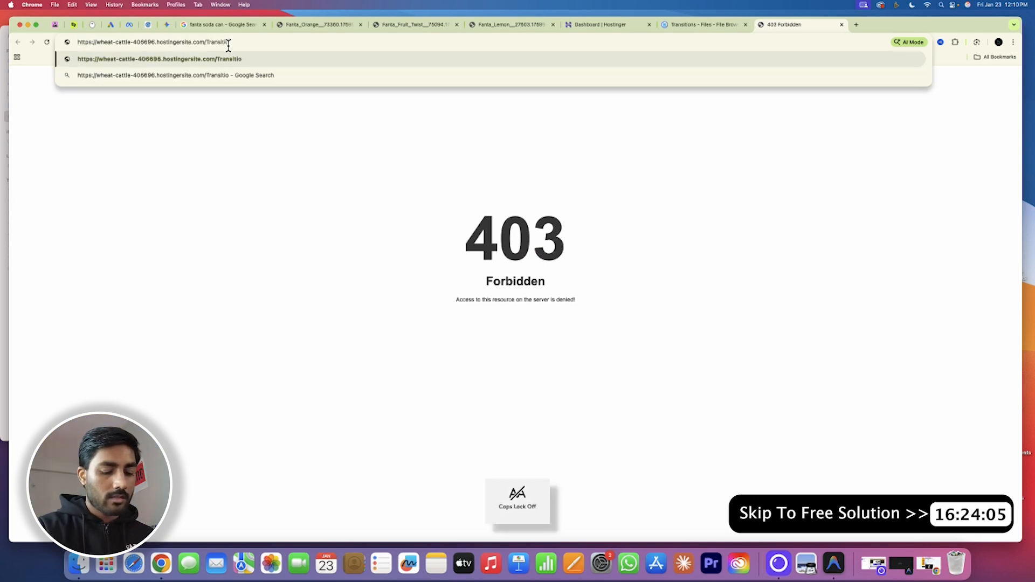
{"action": "type", "text": "ns/"}
{"action": "key", "text": "Caps_Lock"}
{"action": "type", "text": "L"}
{"action": "key", "text": "Caps_Lock"}
{"action": "type", "text": "em"}
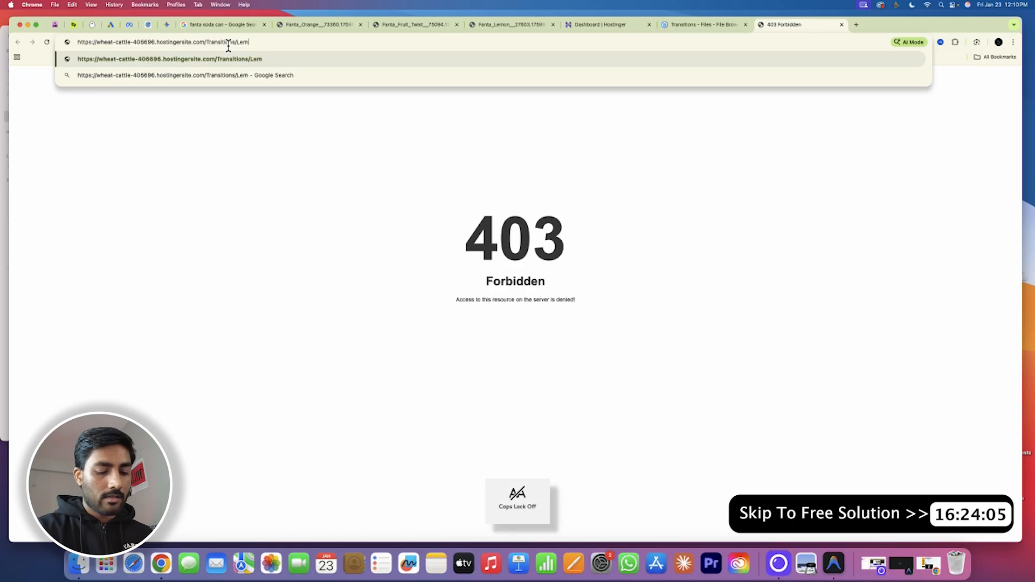
{"action": "type", "text": "on.webp"}
{"action": "key", "text": "Return"}
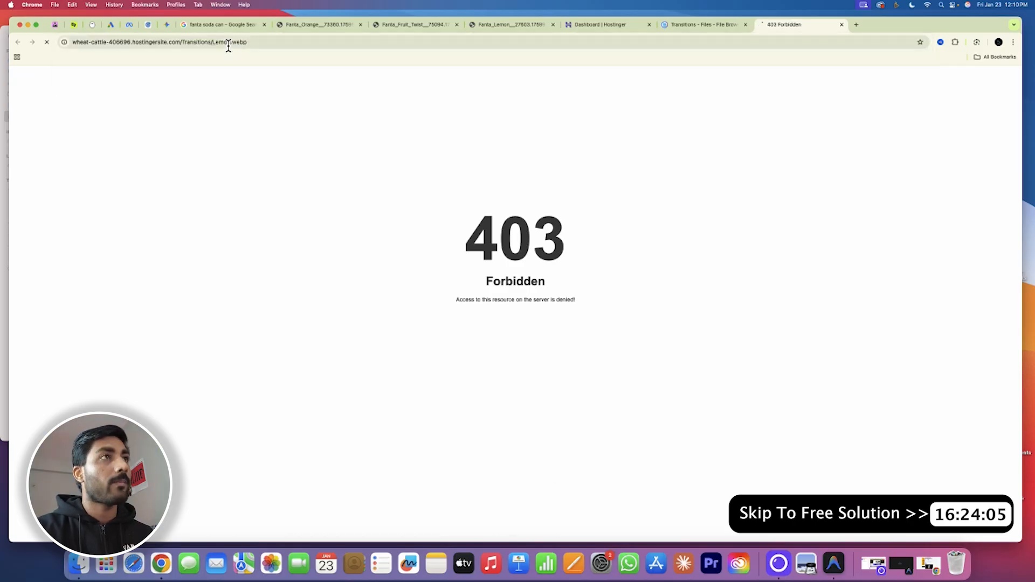
Copy the Lemon.webp address into a new note in Notes, leaving a blank line below it.
{"action": "left_click", "coordinate": [284, 43]}
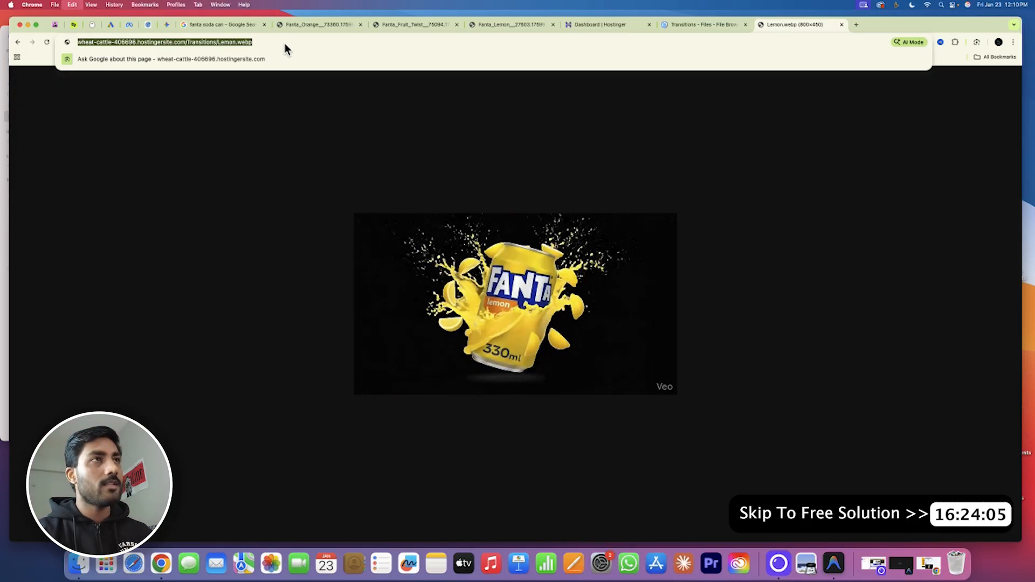
{"action": "left_click", "coordinate": [436, 569]}
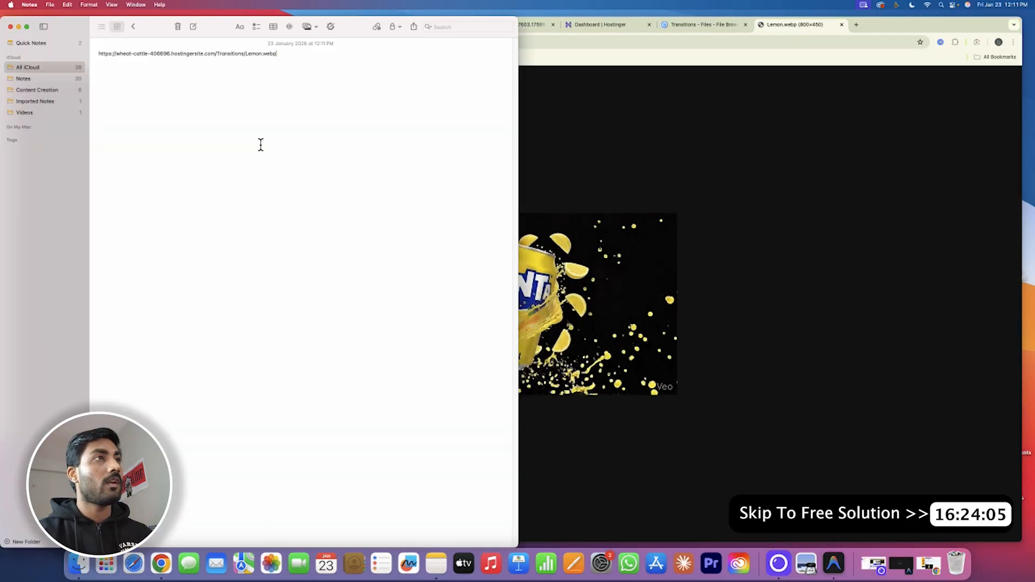
{"action": "key", "text": "Return"}
{"action": "key", "text": "Return"}
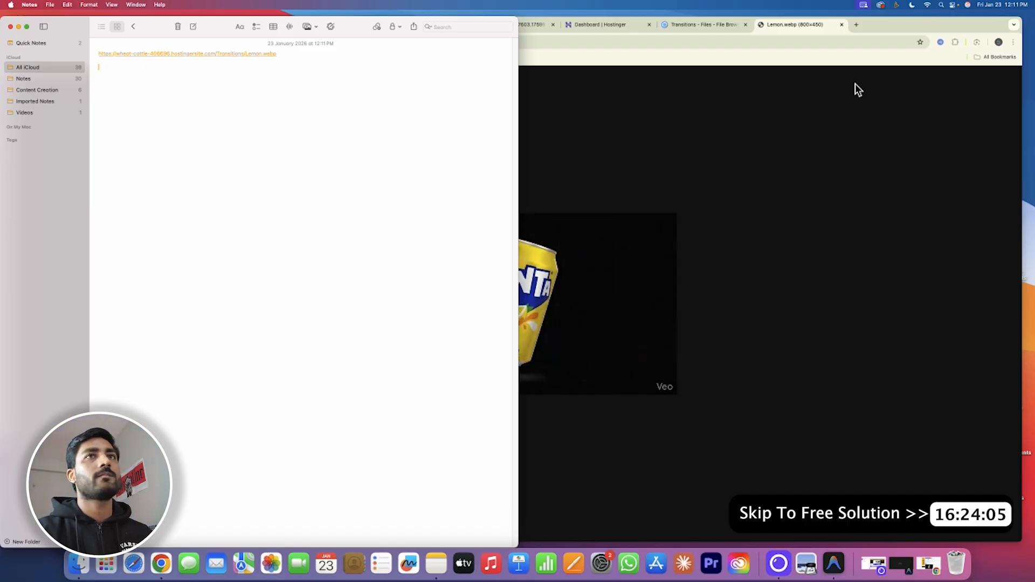
Add the Transitions/Orange.webp address to the note and load that file in the Chrome tab.
{"action": "left_click", "coordinate": [844, 41]}
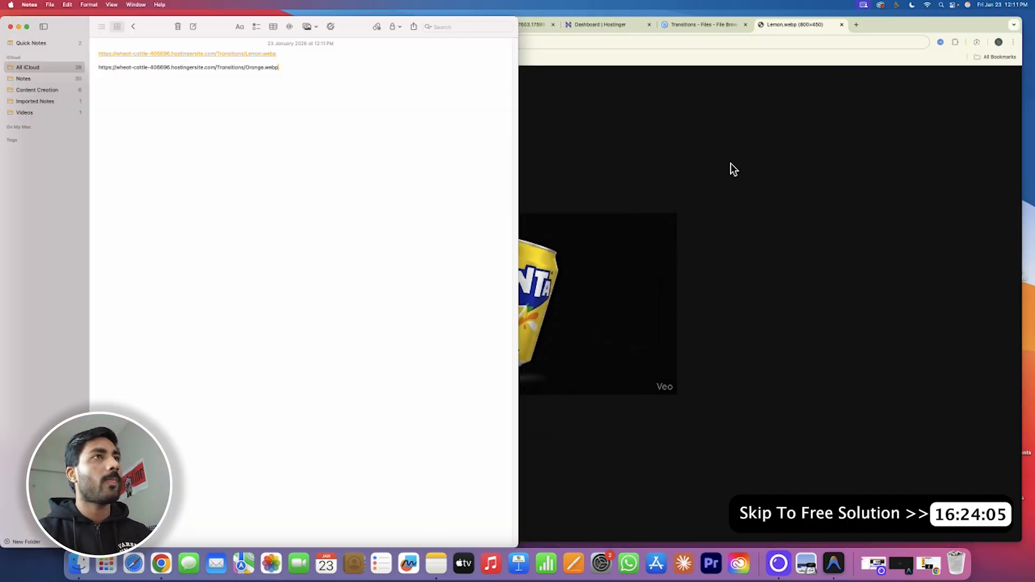
{"action": "left_click", "coordinate": [730, 163]}
{"action": "left_click", "coordinate": [607, 42]}
{"action": "key", "text": "Return"}
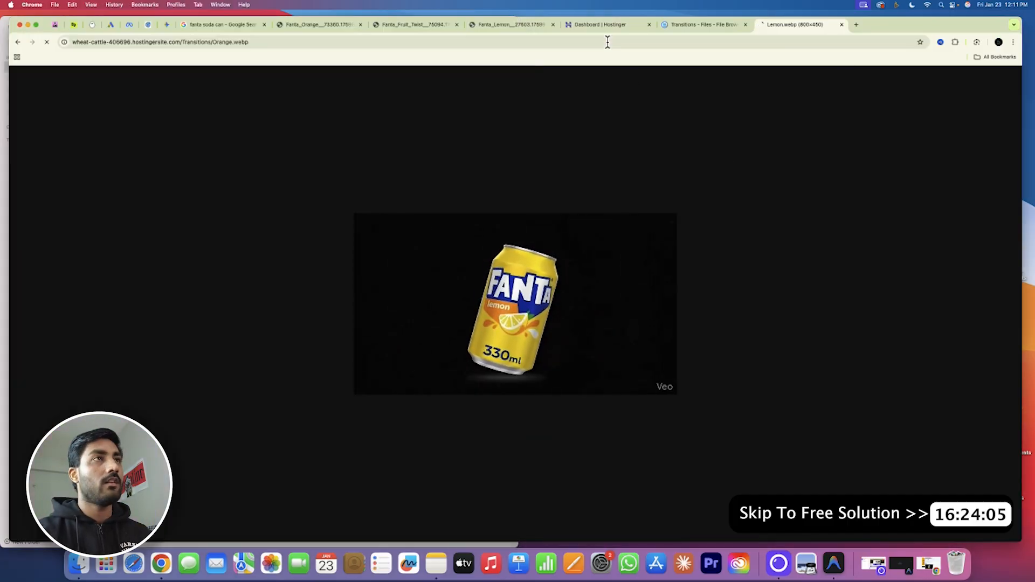
Load Transitions/FruitTwist.webp in the same tab, add its address to the note below the Orange.webp link, and return to Chrome.
{"action": "left_click", "coordinate": [212, 42]}
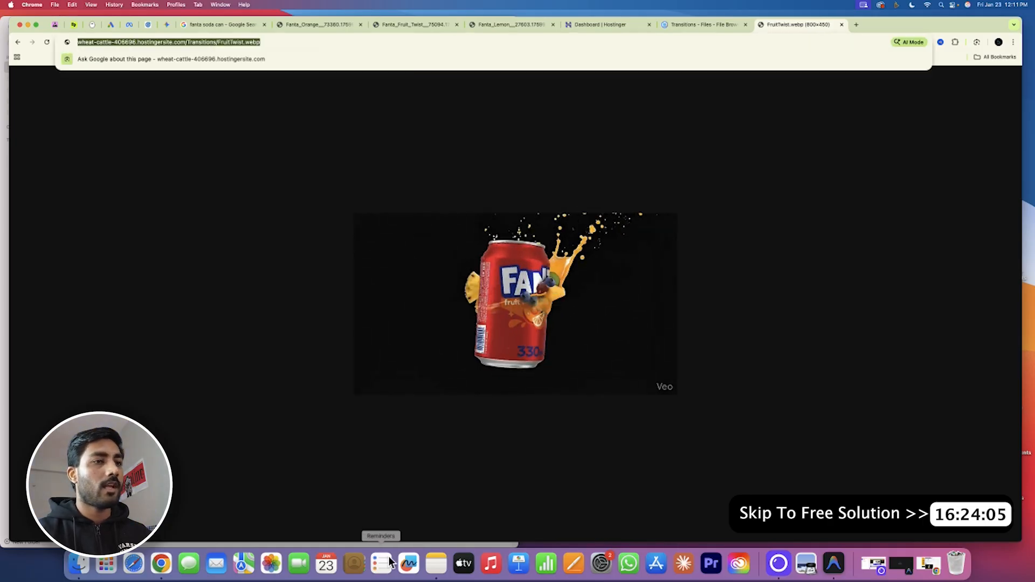
{"action": "left_click", "coordinate": [436, 563]}
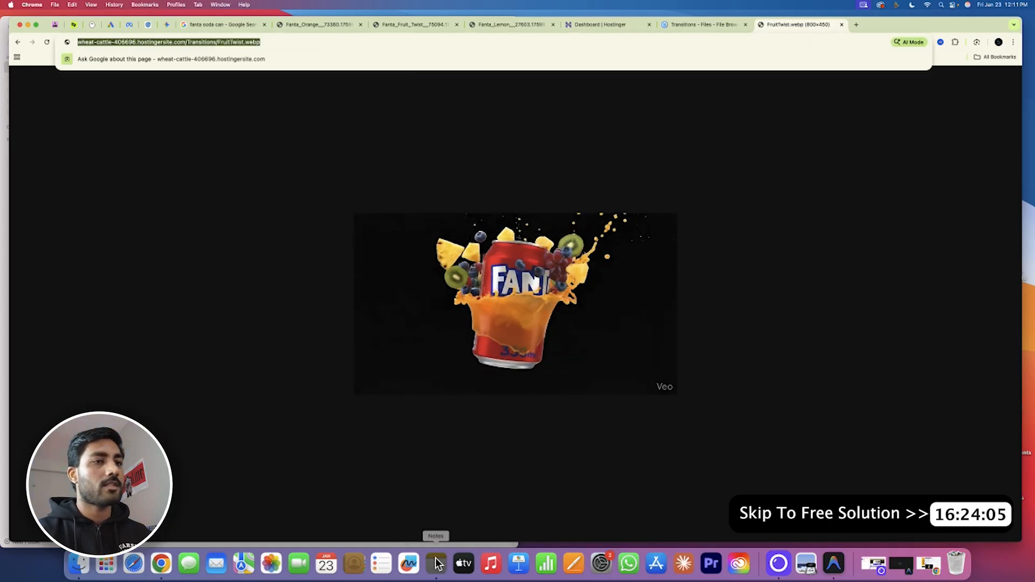
{"action": "key", "text": "Return"}
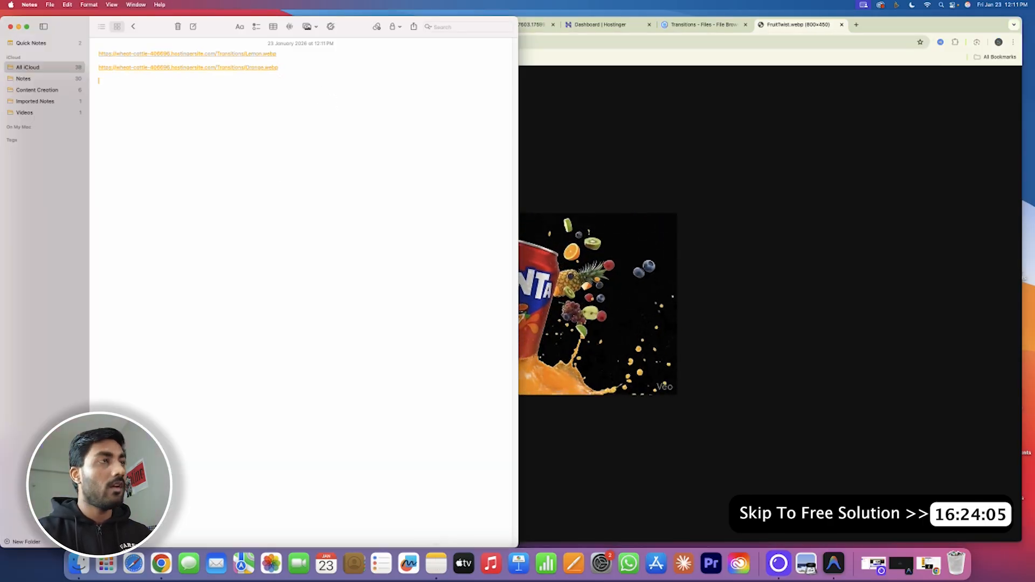
{"action": "type", "text": "https://wheat-cattle-406696.hostingersite.com/Transitions/FruitTwist.webp"}
{"action": "left_click", "coordinate": [755, 224]}
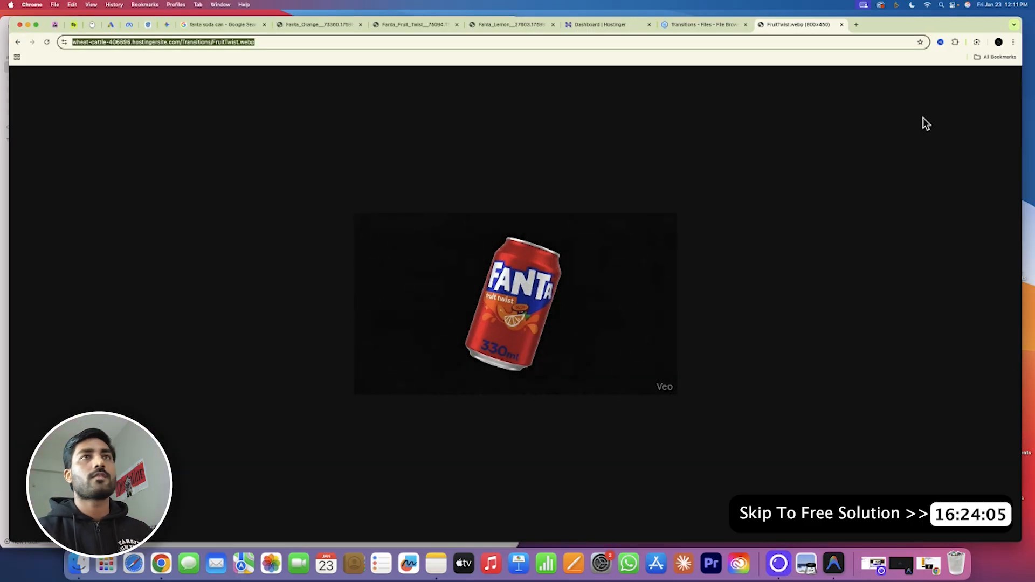
Close the fanta soda can search tab and the three Fanta can image tabs, and show the FruitTwist.webp tab.
{"action": "left_click", "coordinate": [324, 25]}
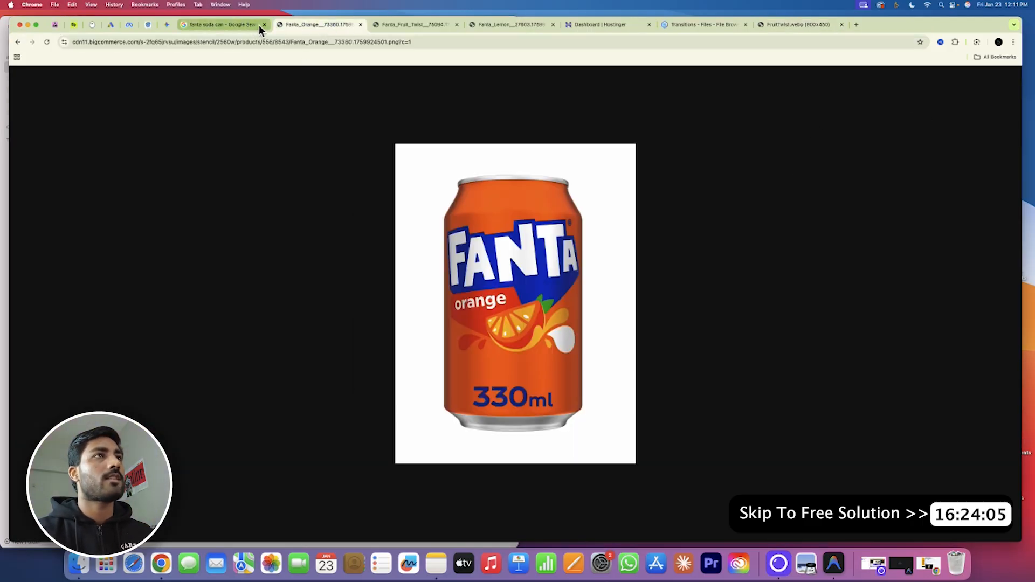
{"action": "left_click", "coordinate": [262, 25]}
{"action": "left_click", "coordinate": [263, 25]}
{"action": "left_click", "coordinate": [263, 24]}
{"action": "left_click", "coordinate": [262, 25]}
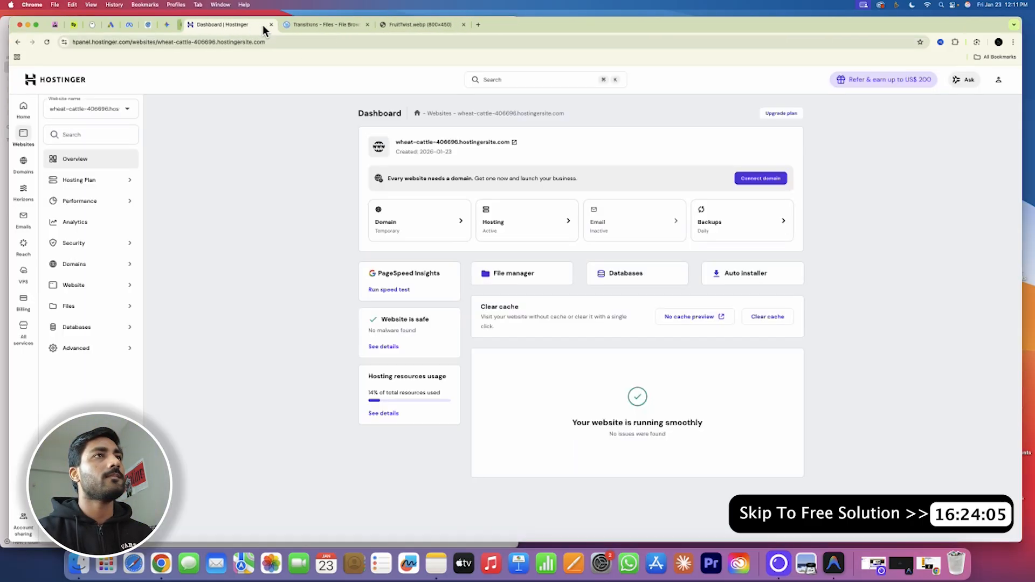
{"action": "left_click", "coordinate": [412, 24]}
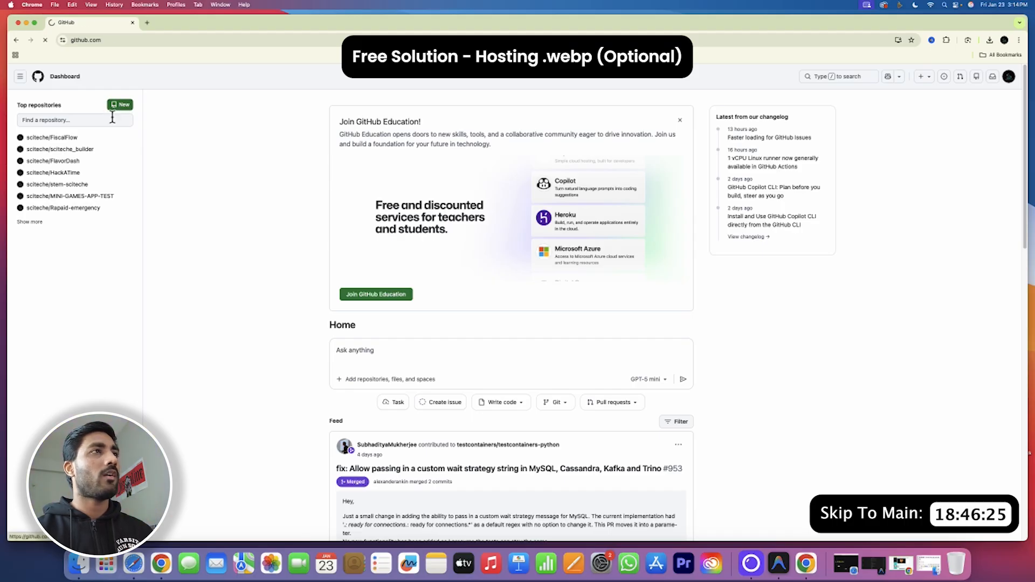
Create a new public GitHub repository named FANTAWEB with no template, README, .gitignore or license.
{"action": "left_click", "coordinate": [472, 171]}
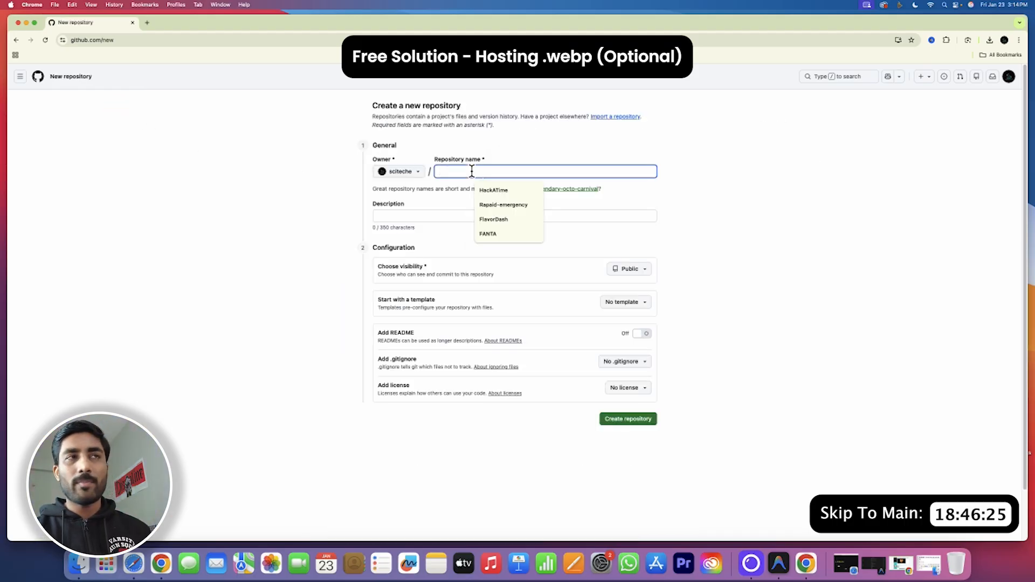
{"action": "key", "text": "Caps_Lock"}
{"action": "type", "text": "FANAT"}
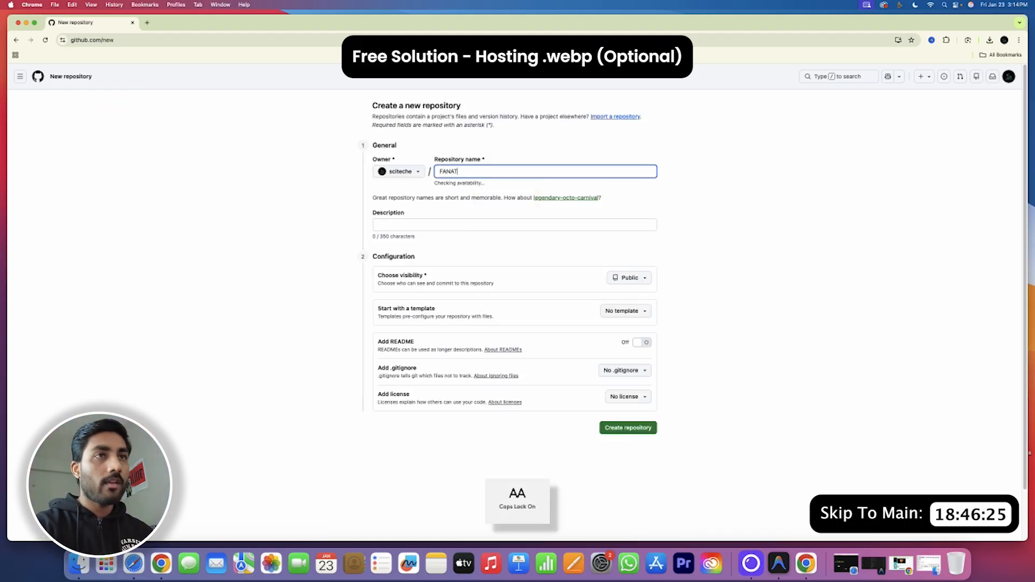
{"action": "key", "text": "BackSpace"}
{"action": "key", "text": "BackSpace"}
{"action": "type", "text": "TAWEB"}
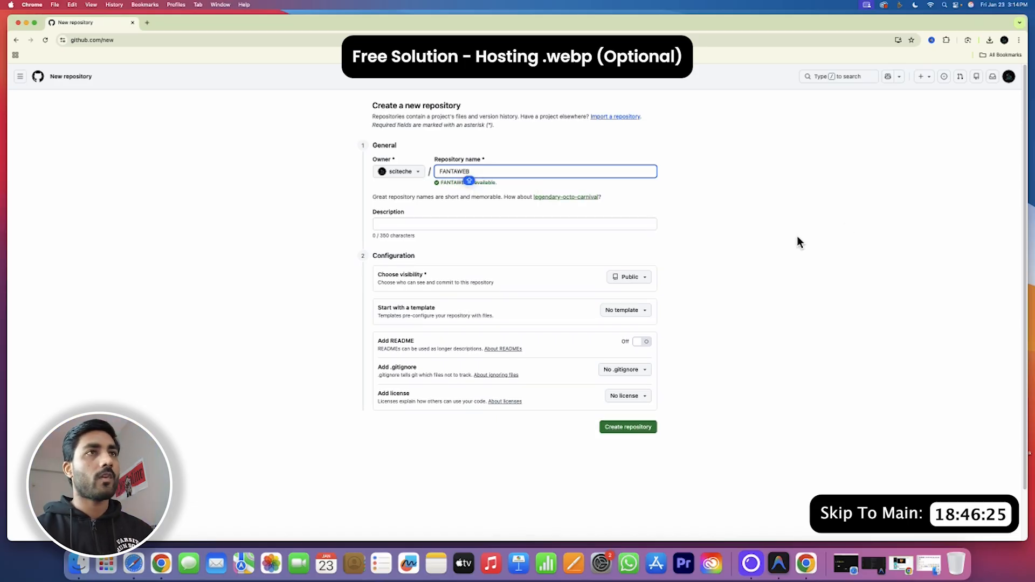
{"action": "left_click", "coordinate": [363, 151]}
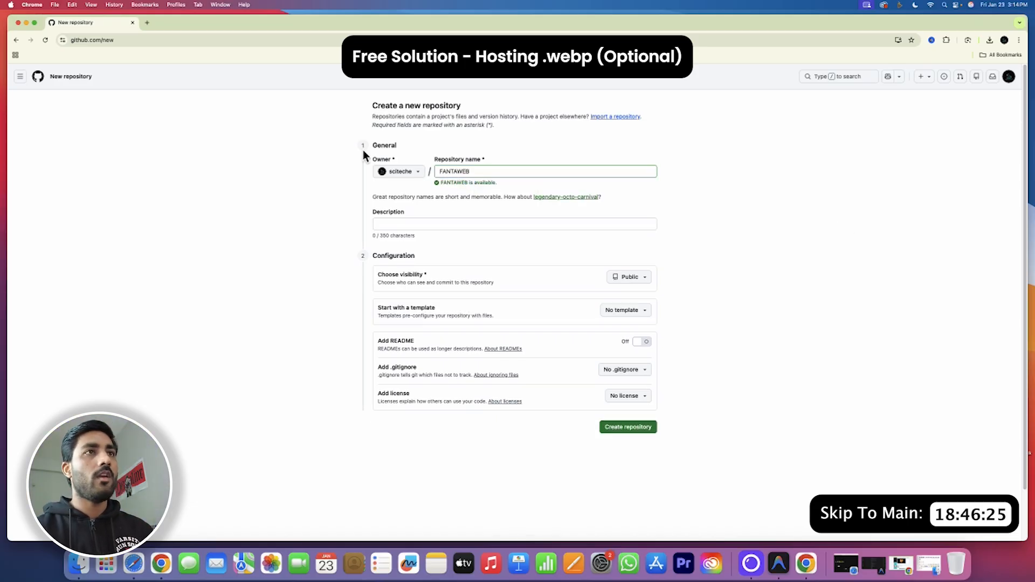
{"action": "left_click", "coordinate": [637, 427]}
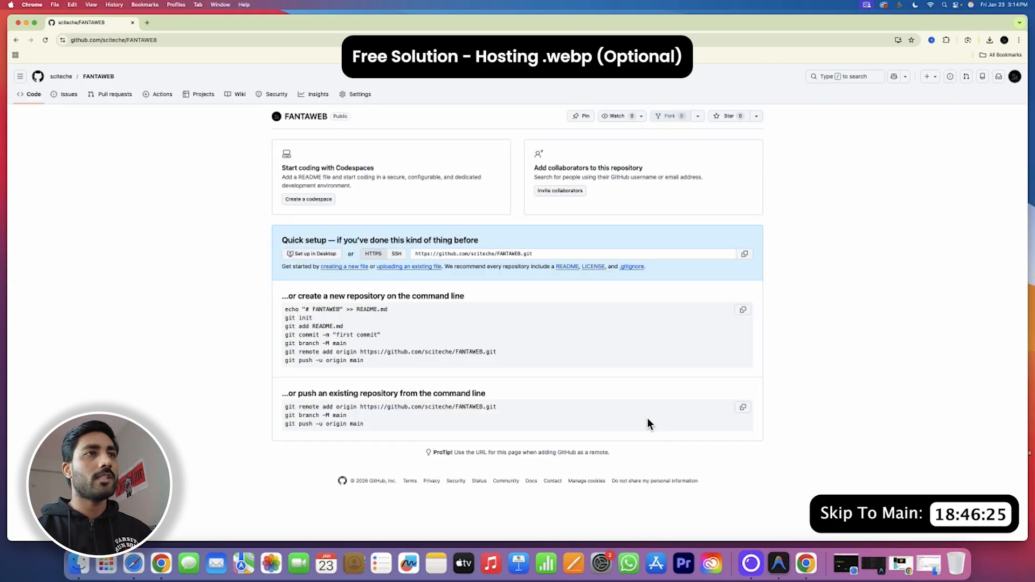
Upload FruitTwist.webp, Lemon.webp and Orange.webp from Downloads to the FANTAWEB repository and commit the changes.
{"action": "left_click", "coordinate": [402, 267]}
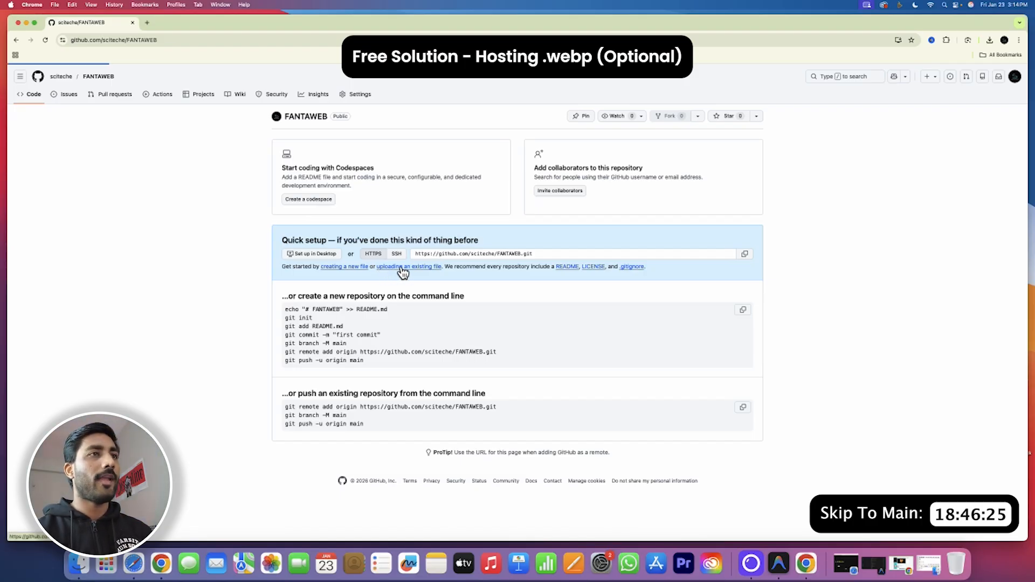
{"action": "left_click", "coordinate": [521, 201]}
{"action": "left_click_drag", "start_coordinate": [467, 209], "coordinate": [574, 164]}
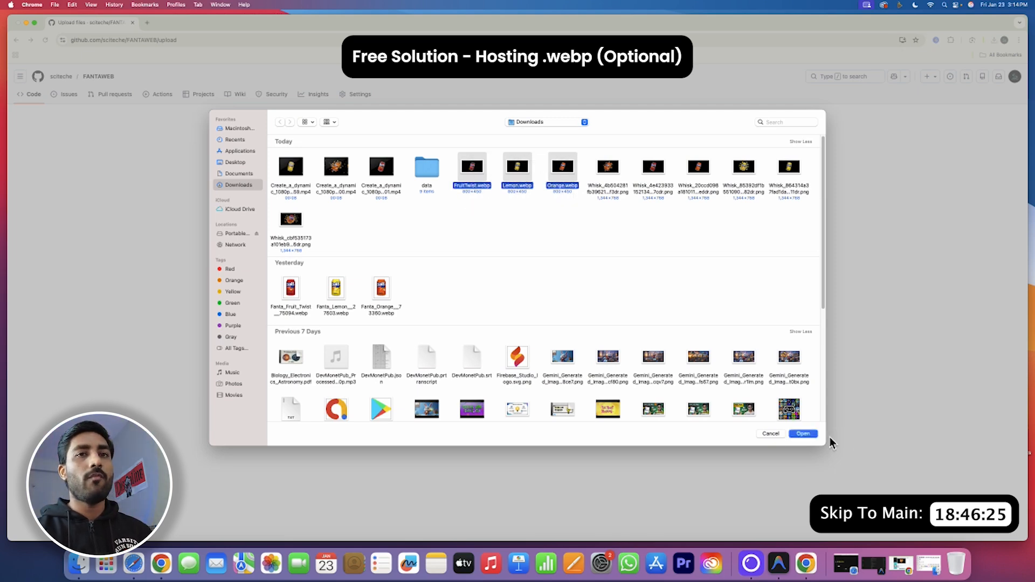
{"action": "left_click", "coordinate": [802, 433]}
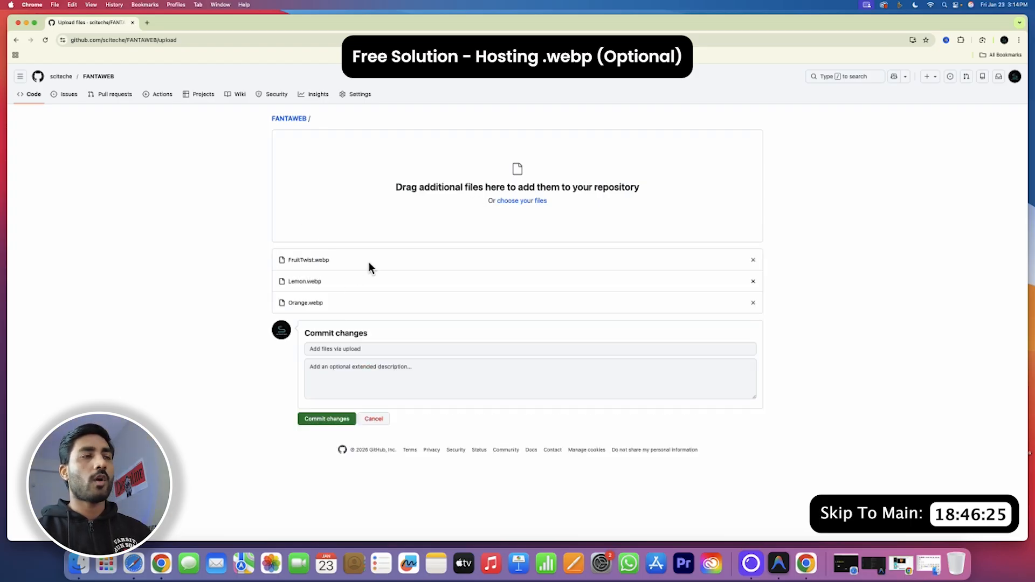
{"action": "left_click", "coordinate": [339, 419]}
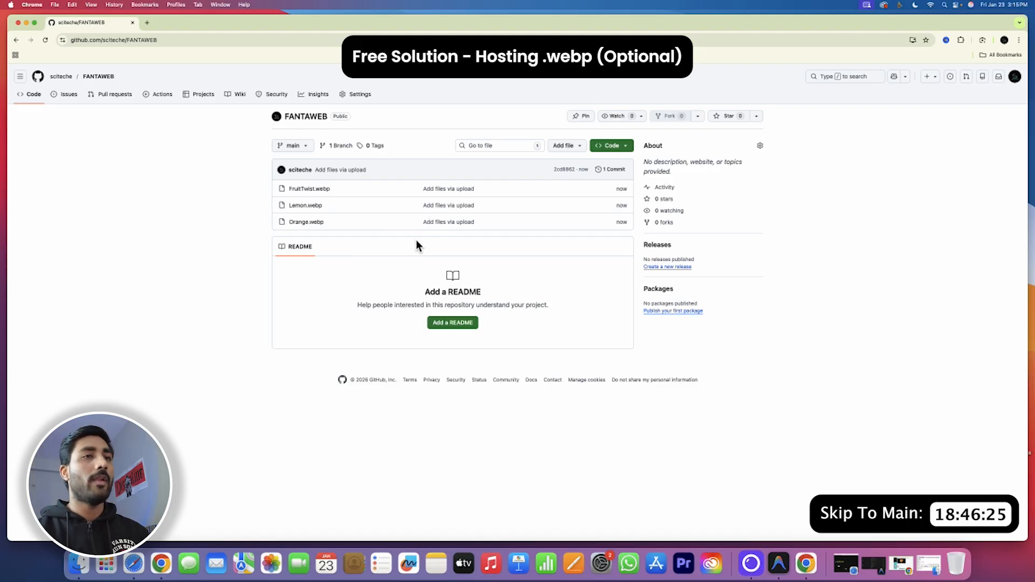
Enable GitHub Pages for the repository, deploying from the main branch with the / (root) folder, and save.
{"action": "left_click", "coordinate": [361, 97]}
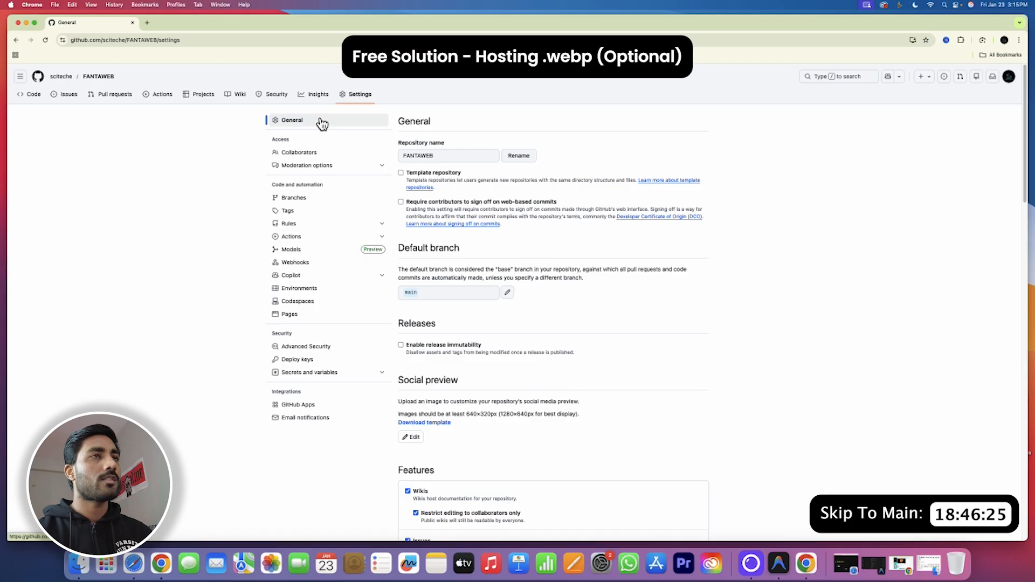
{"action": "left_click", "coordinate": [310, 319]}
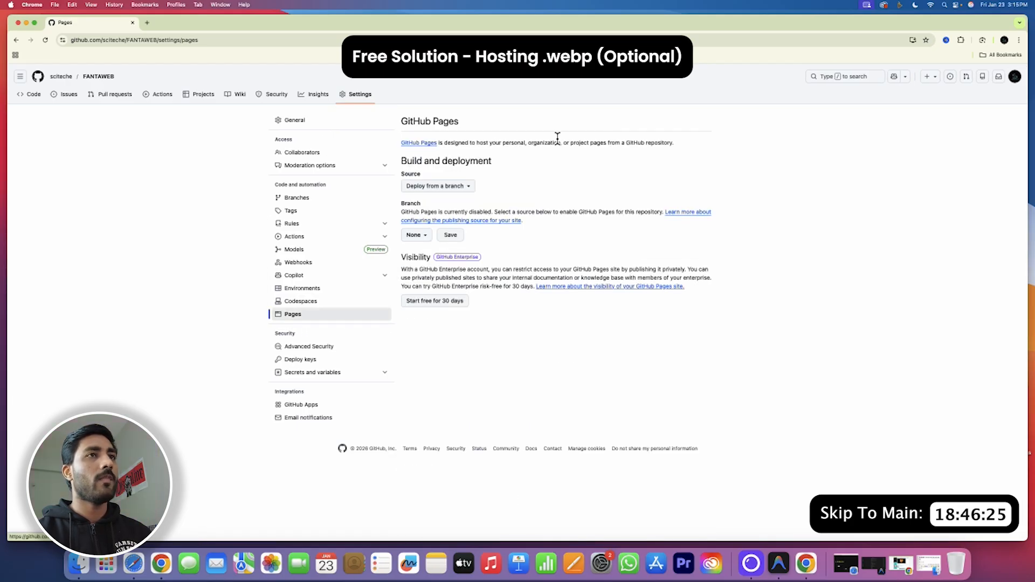
{"action": "left_click", "coordinate": [439, 186]}
{"action": "left_click", "coordinate": [487, 178]}
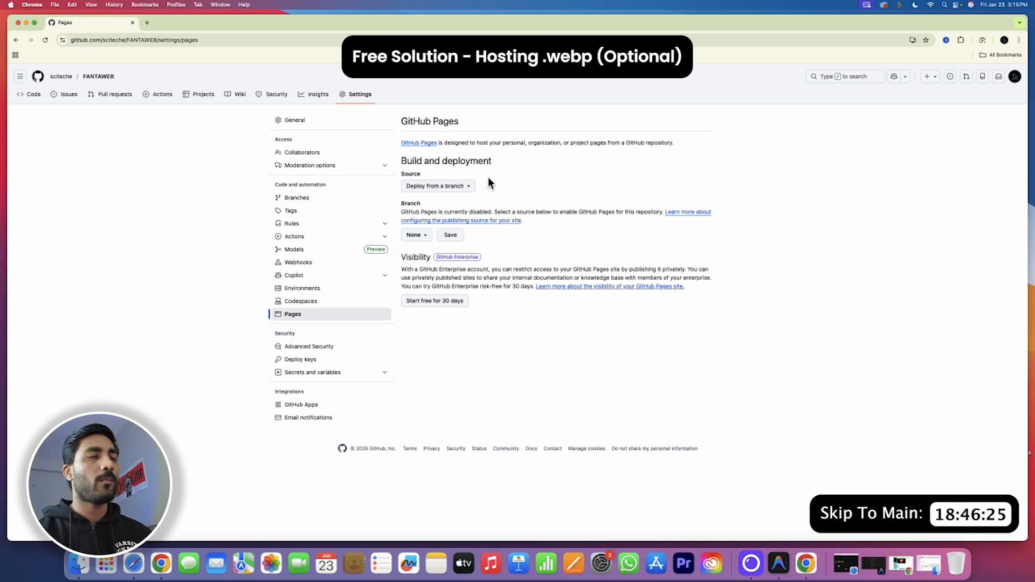
{"action": "left_click", "coordinate": [415, 237]}
{"action": "left_click", "coordinate": [425, 286]}
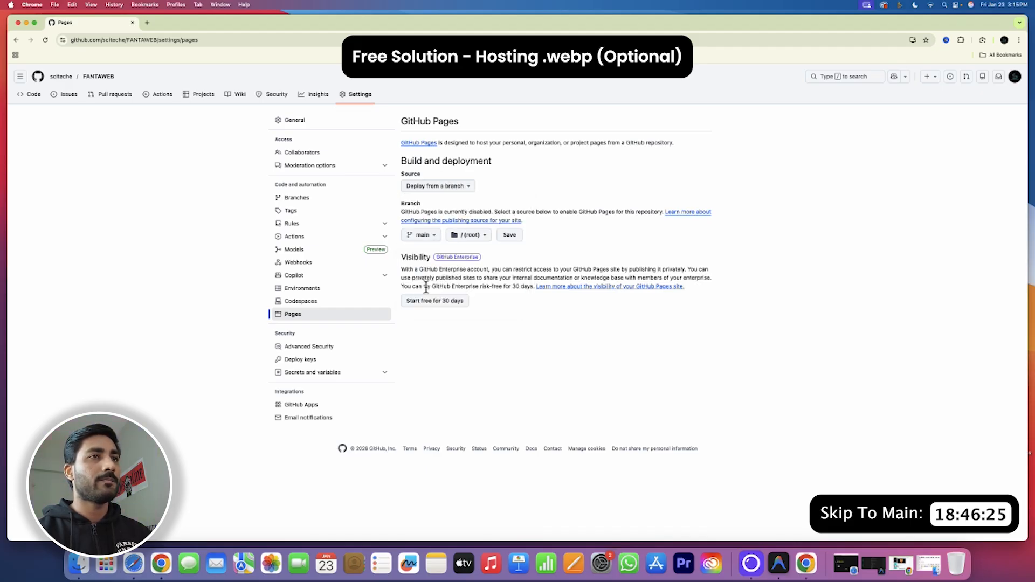
{"action": "left_click", "coordinate": [507, 237]}
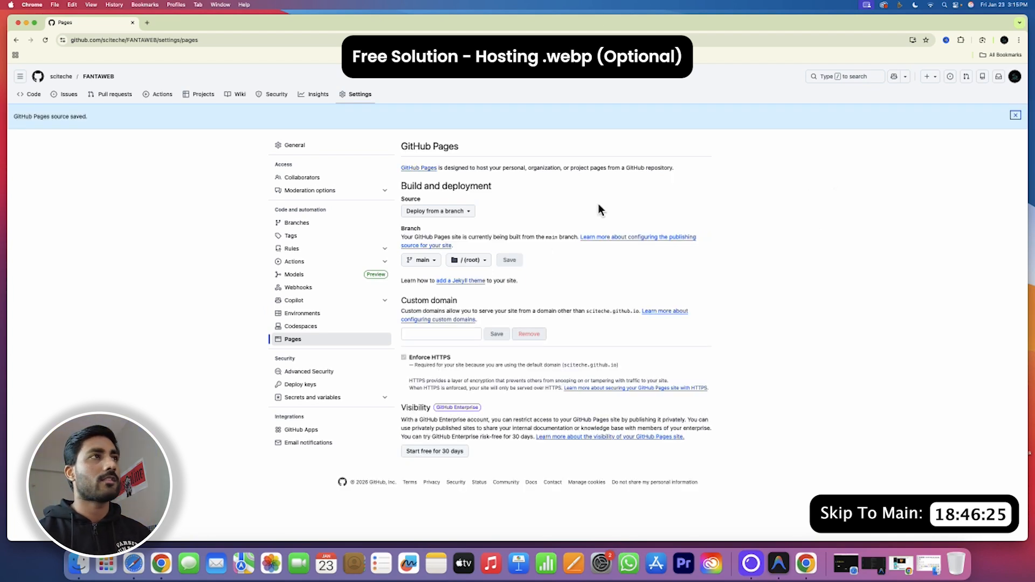
Refresh the GitHub Pages settings, open the published FANTAWEB site, and highlight the page heading.
{"action": "left_click", "coordinate": [45, 41]}
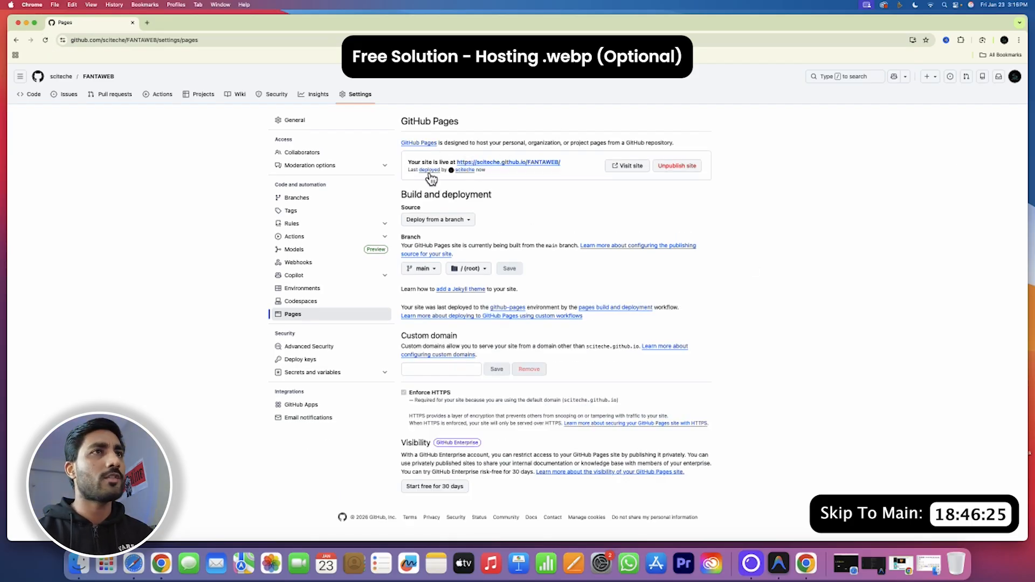
{"action": "left_click", "coordinate": [532, 163]}
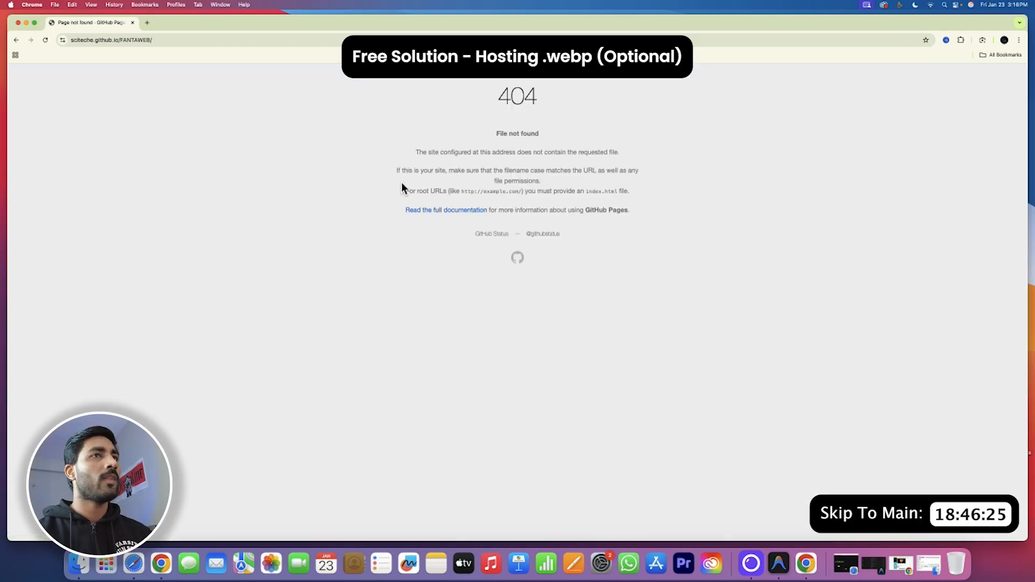
{"action": "left_click_drag", "start_coordinate": [493, 104], "coordinate": [574, 101]}
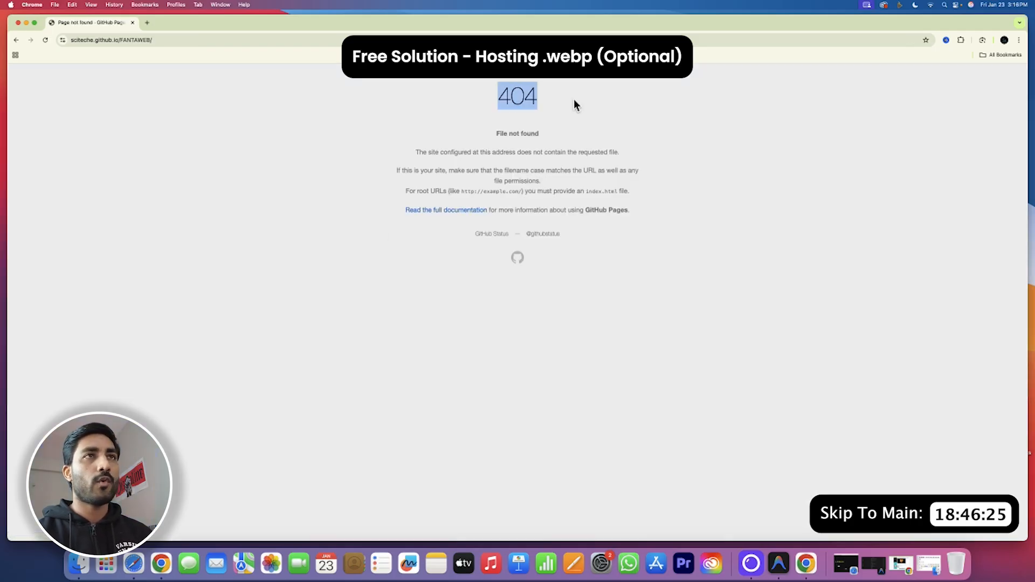
Append Orange.webp to the published FANTAWEB site address and load the file.
{"action": "left_click", "coordinate": [104, 42]}
{"action": "left_click", "coordinate": [184, 34]}
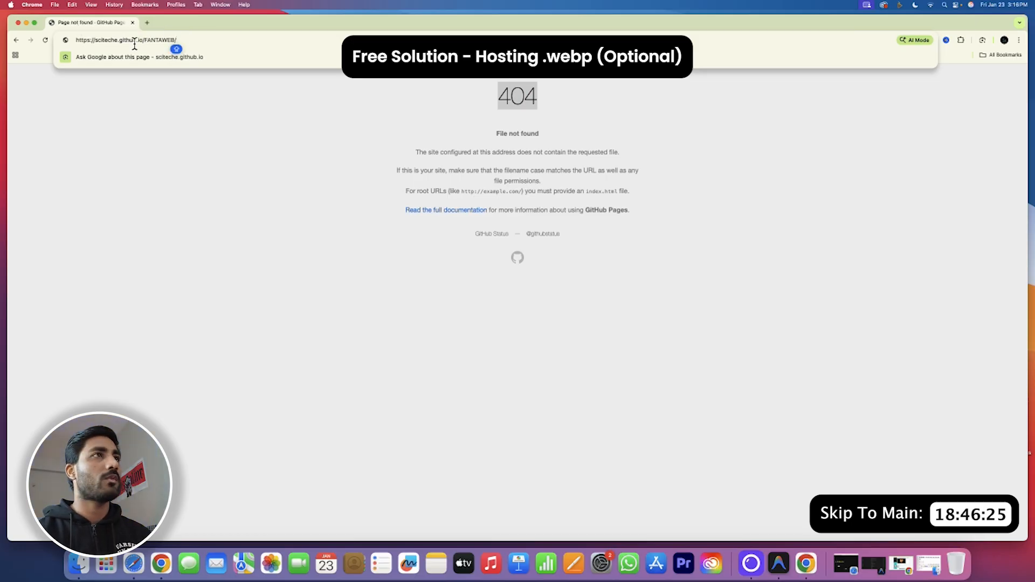
{"action": "type", "text": "oRANGE.WEB"}
{"action": "key", "text": "BackSpace"}
{"action": "key", "text": "BackSpace"}
{"action": "key", "text": "BackSpace"}
{"action": "key", "text": "BackSpace"}
{"action": "key", "text": "BackSpace"}
{"action": "key", "text": "BackSpace"}
{"action": "key", "text": "BackSpace"}
{"action": "key", "text": "BackSpace"}
{"action": "key", "text": "BackSpace"}
{"action": "key", "text": "BackSpace"}
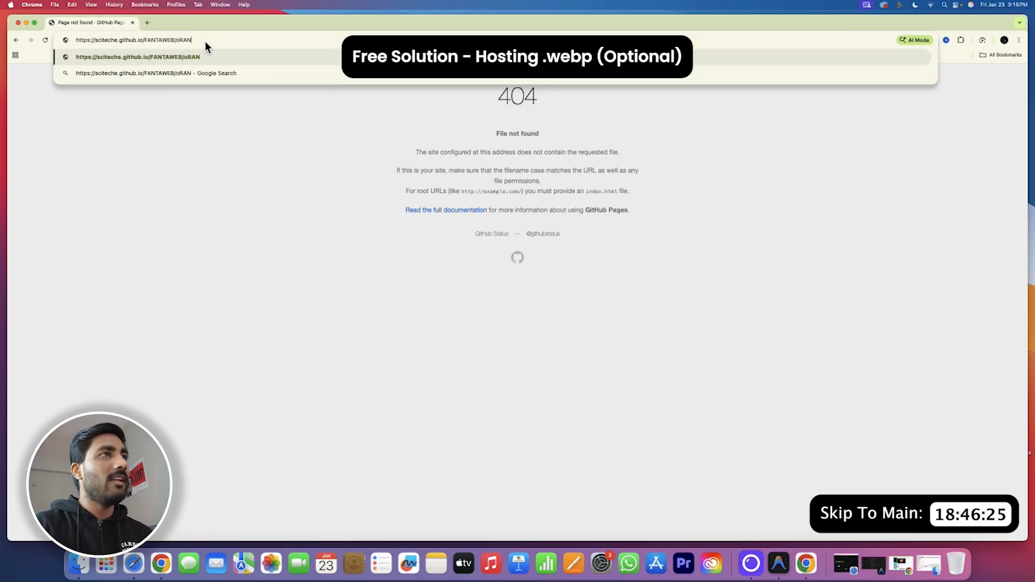
{"action": "type", "text": "O"}
{"action": "key", "text": "Caps_Lock"}
{"action": "type", "text": "range.webp"}
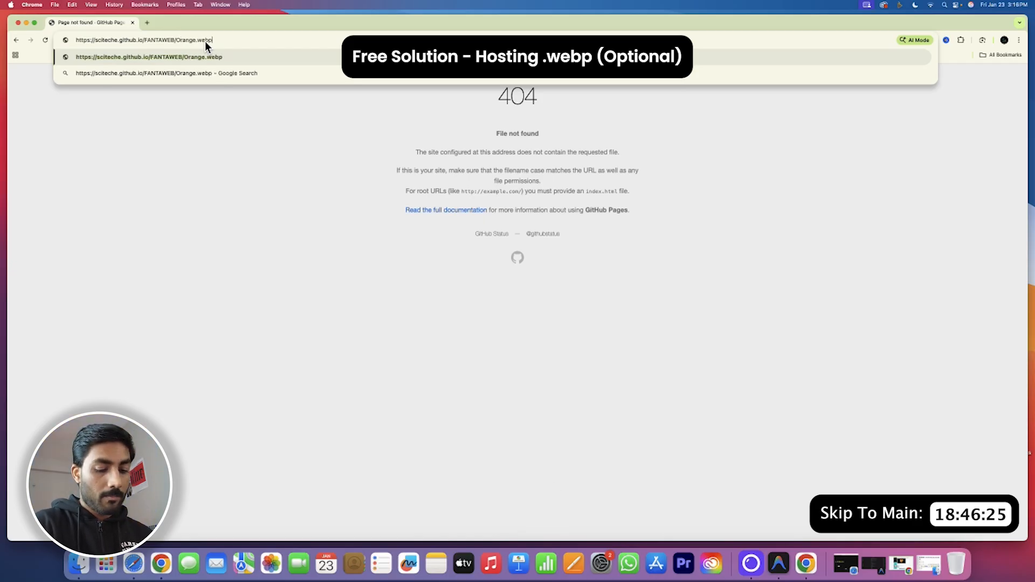
{"action": "key", "text": "Return"}
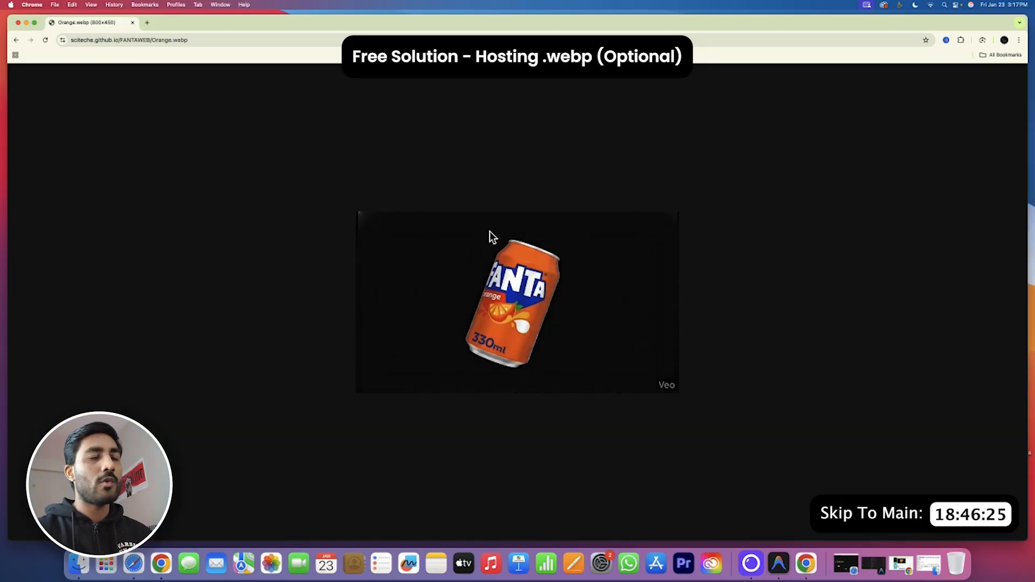
Replace Orange with Lemon in the file address and load Lemon.webp from the published site.
{"action": "left_click", "coordinate": [215, 40]}
{"action": "left_click", "coordinate": [185, 40]}
{"action": "key", "text": "BackSpace"}
{"action": "key", "text": "BackSpace"}
{"action": "key", "text": "BackSpace"}
{"action": "key", "text": "BackSpace"}
{"action": "key", "text": "BackSpace"}
{"action": "key", "text": "BackSpace"}
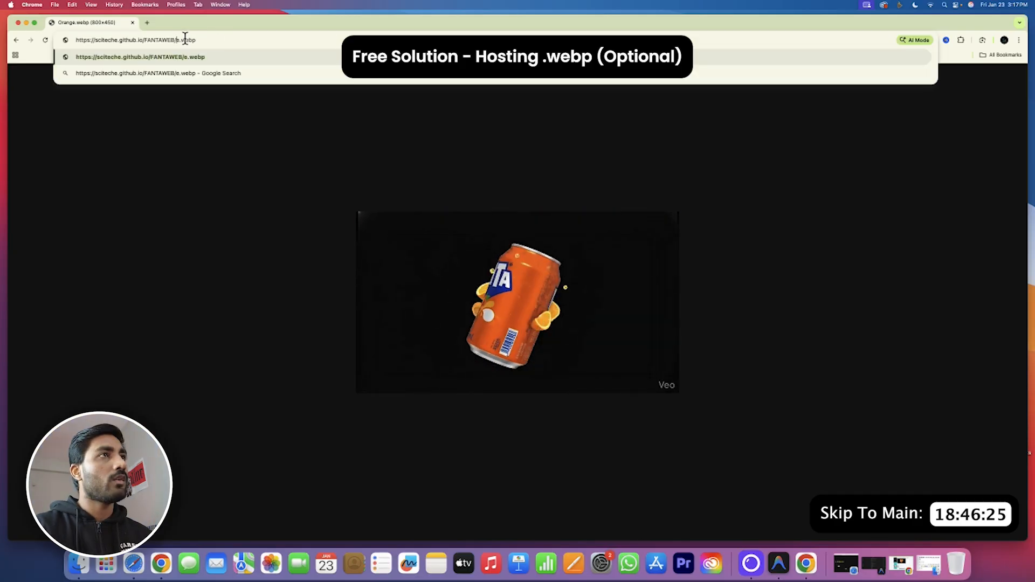
{"action": "key", "text": "Caps_Lock"}
{"action": "type", "text": "L"}
{"action": "key", "text": "Caps_Lock"}
{"action": "type", "text": "emon"}
{"action": "key", "text": "Return"}
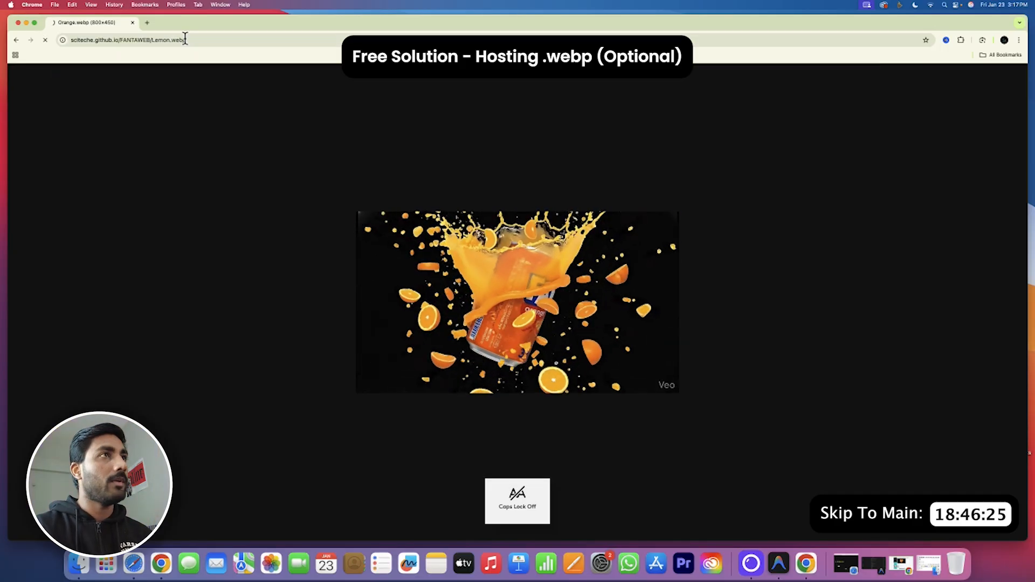
Try to load FruitTwist.webp from the published site by replacing the file name in the address.
{"action": "left_click_drag", "start_coordinate": [170, 40], "coordinate": [151, 40]}
{"action": "type", "text": "FunTwist"}
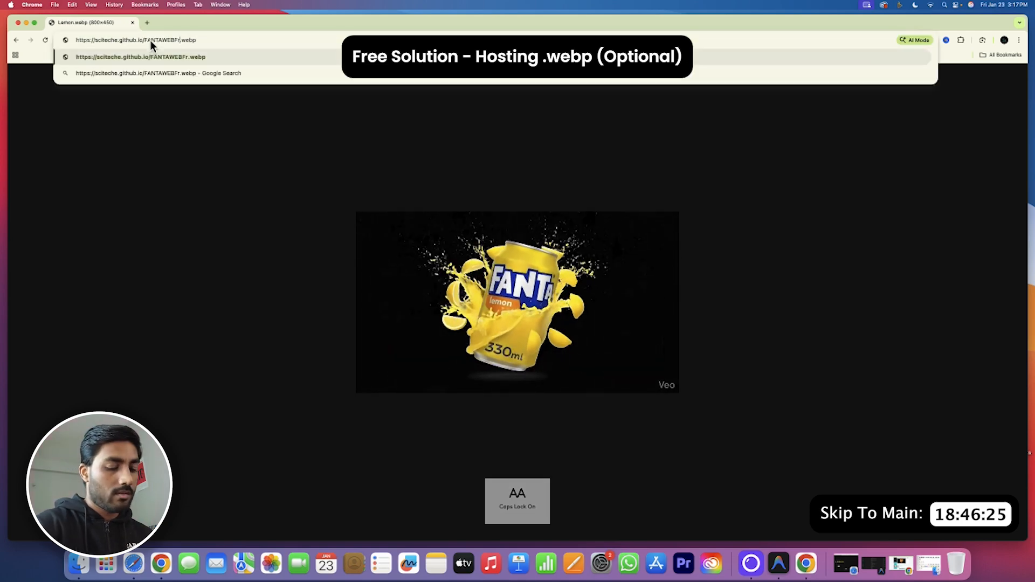
{"action": "key", "text": "Return"}
{"action": "type", "text": "it"}
{"action": "key", "text": "Return"}
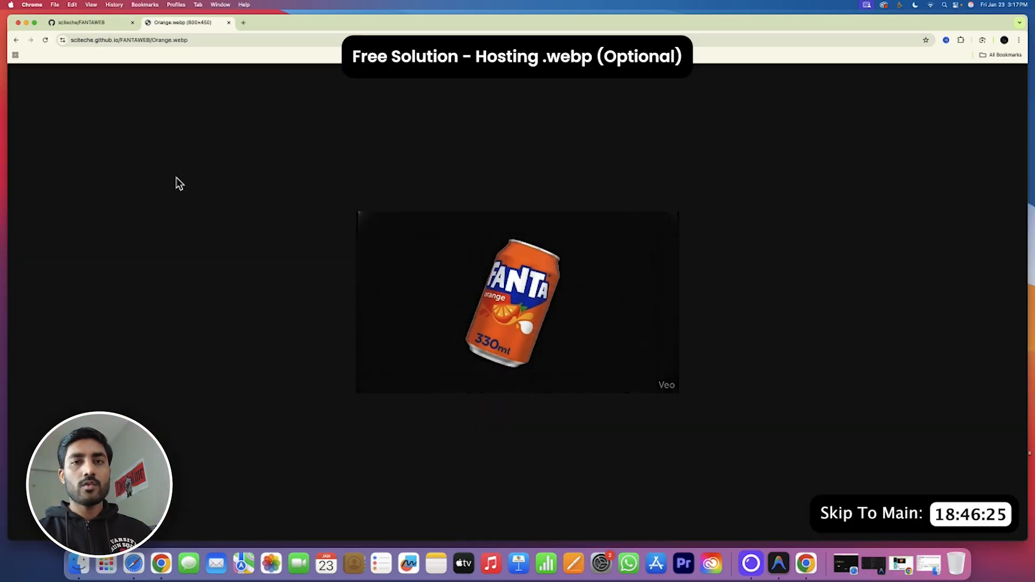
Compare the Orange.webp part of the hosted address with the repository's file list and return to the image tab.
{"action": "left_click_drag", "start_coordinate": [152, 40], "coordinate": [201, 43]}
{"action": "left_click", "coordinate": [70, 23]}
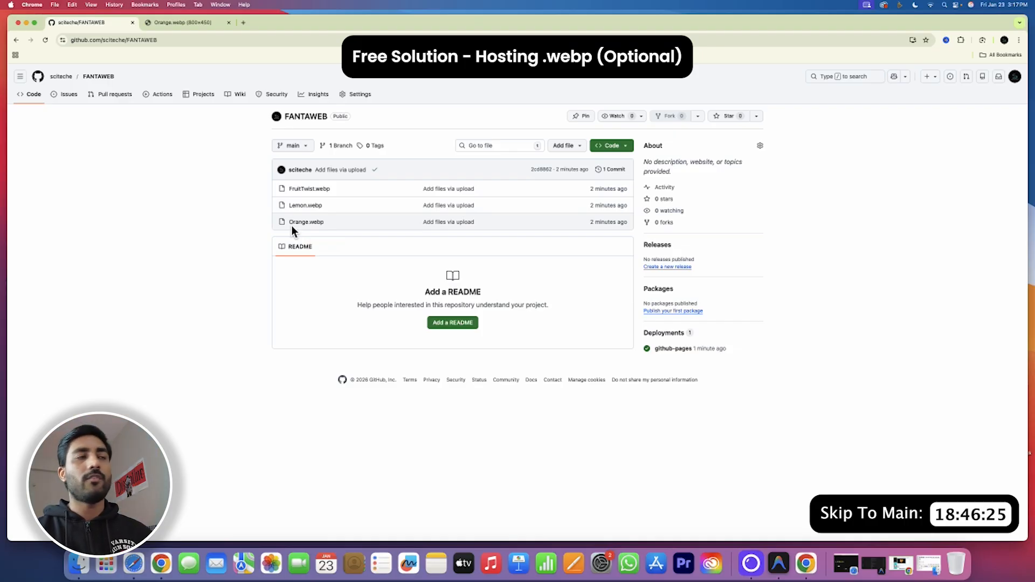
{"action": "left_click", "coordinate": [185, 21]}
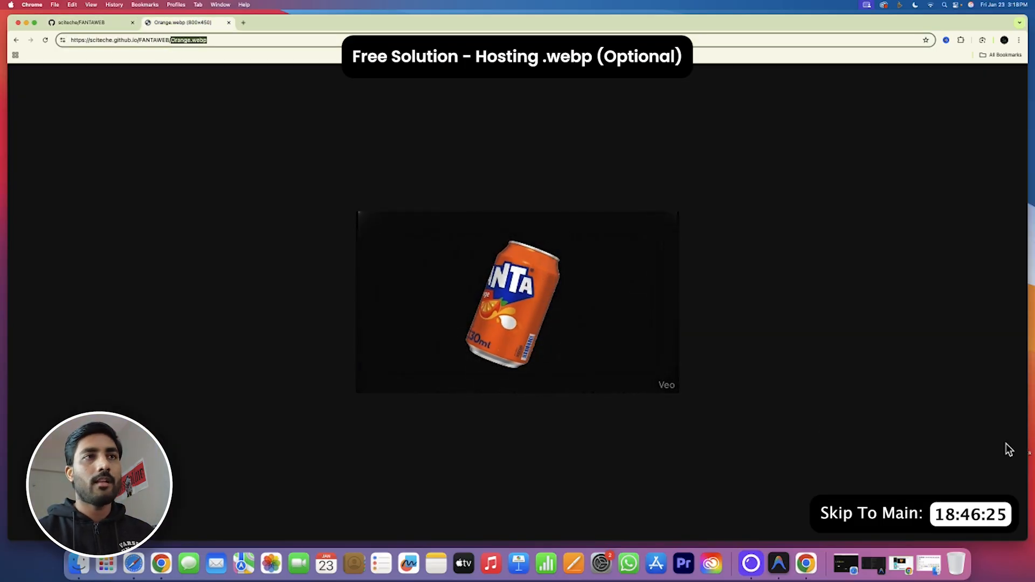
Review the Website Prompt section in the ParallaxInteractiveWebsite document.
{"action": "left_click", "coordinate": [764, 432]}
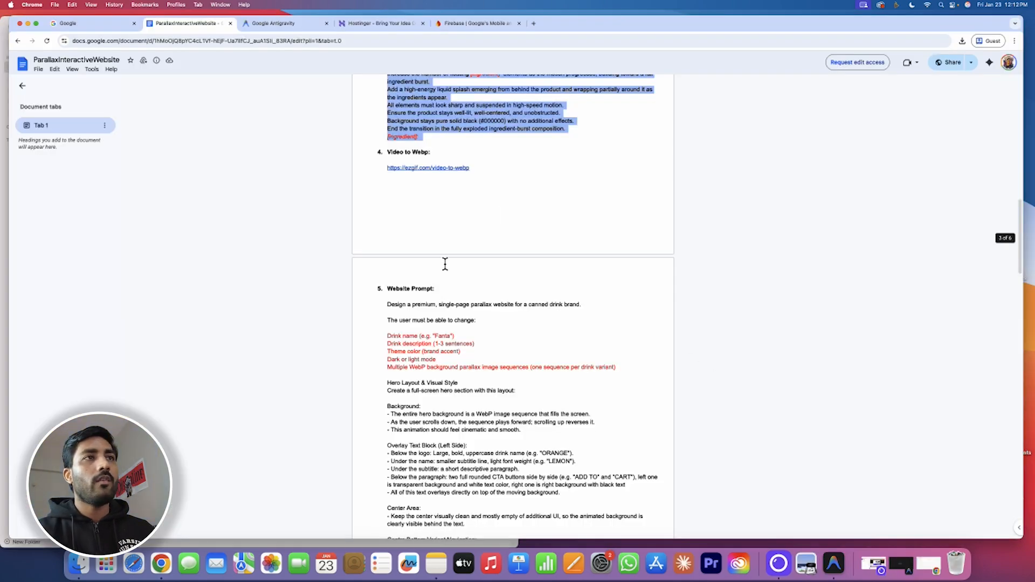
{"action": "scroll", "coordinate": [445, 263], "scroll_direction": "down", "scroll_amount": 3}
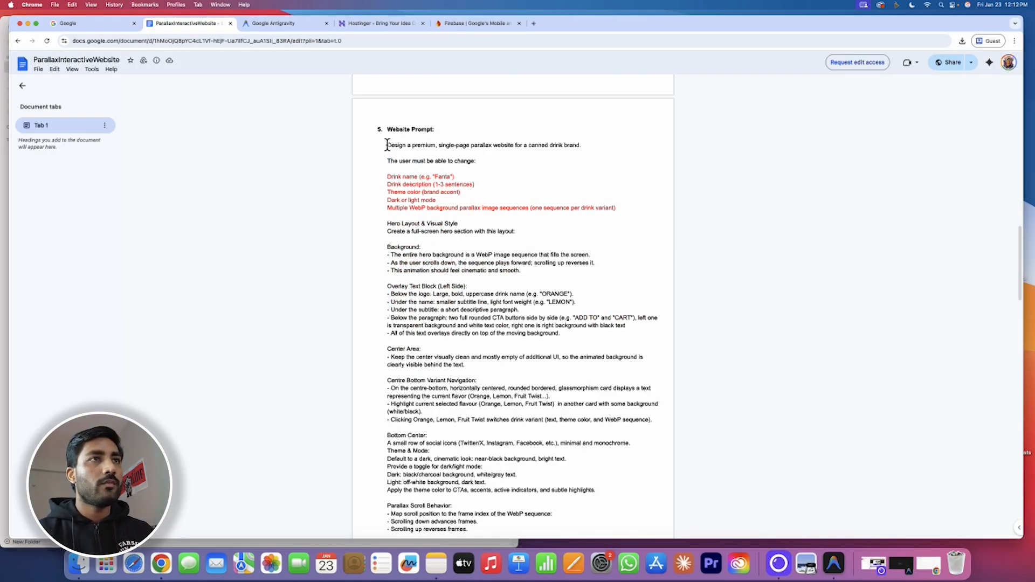
{"action": "scroll", "coordinate": [462, 318], "scroll_direction": "down", "scroll_amount": 6}
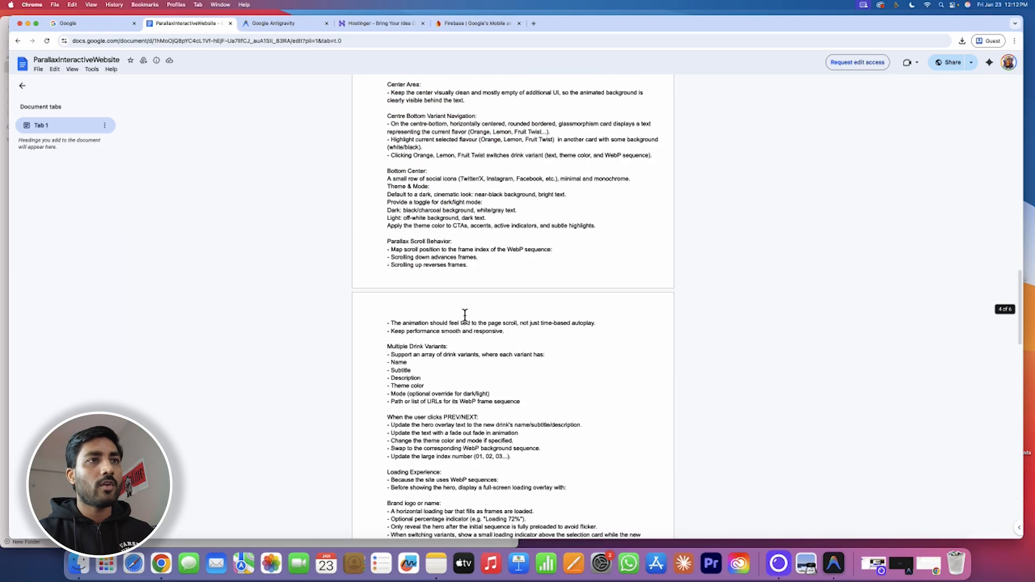
{"action": "scroll", "coordinate": [477, 338], "scroll_direction": "up", "scroll_amount": 5}
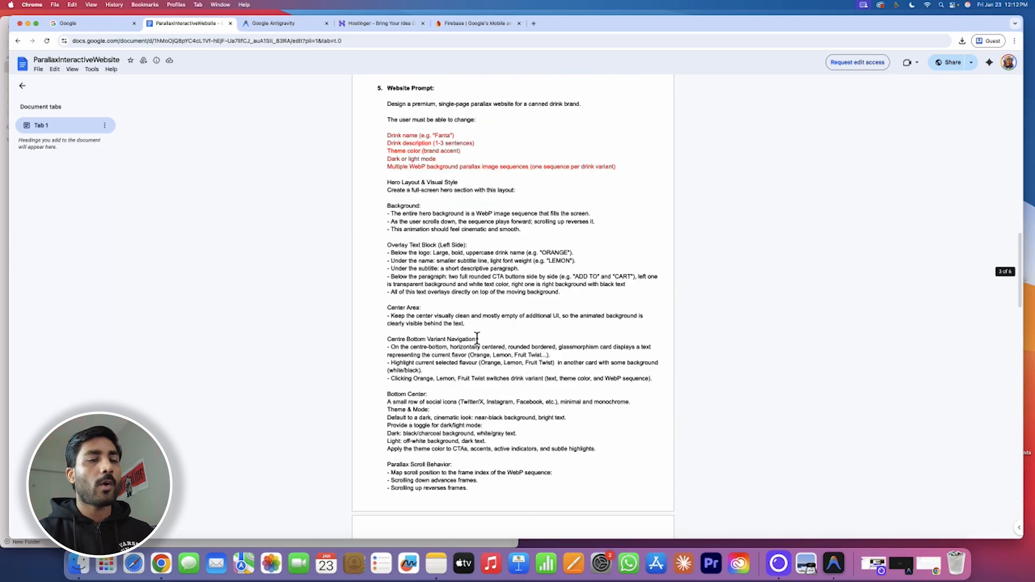
Switch to Antigravity, create a folder named FANTA on the Desktop, and open it as a trusted workspace.
{"action": "left_click", "coordinate": [834, 564]}
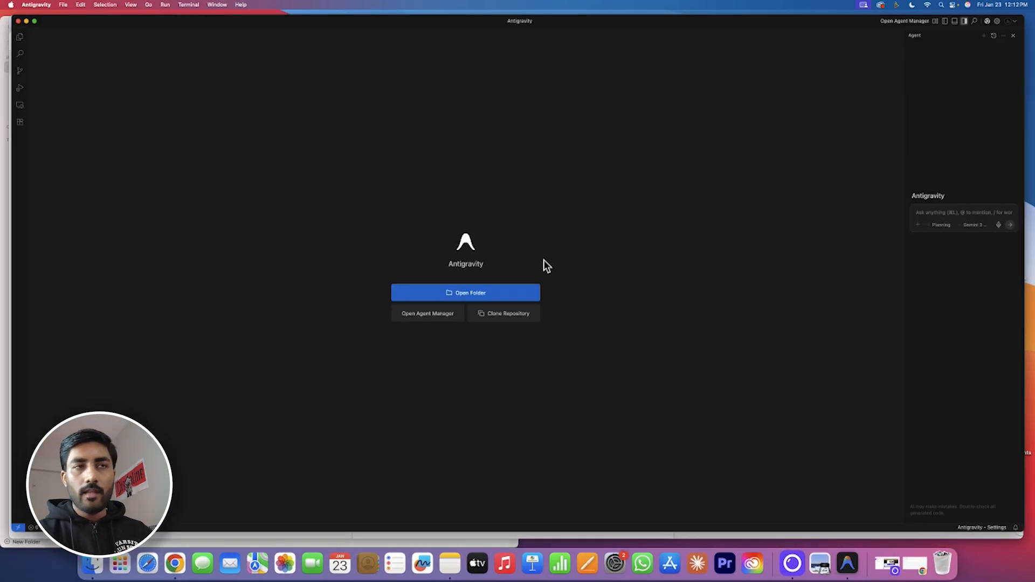
{"action": "left_click", "coordinate": [457, 299]}
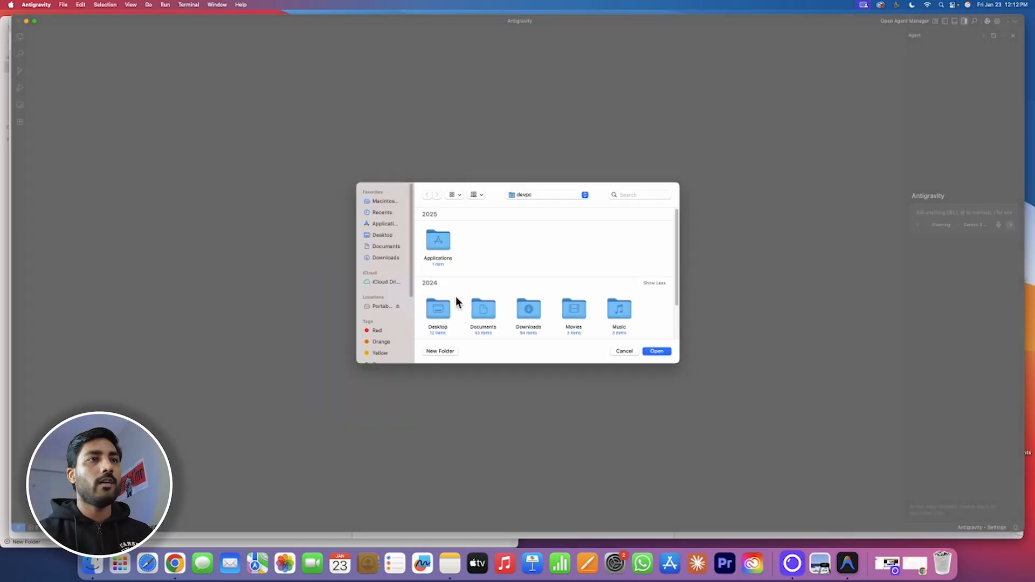
{"action": "left_click", "coordinate": [381, 236]}
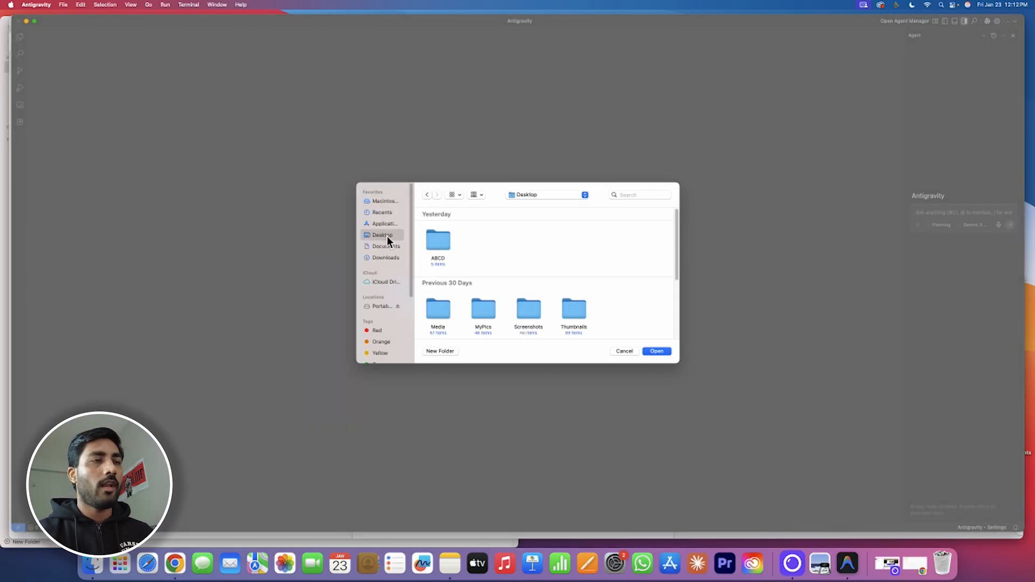
{"action": "left_click", "coordinate": [440, 350]}
{"action": "key", "text": "Caps_Lock"}
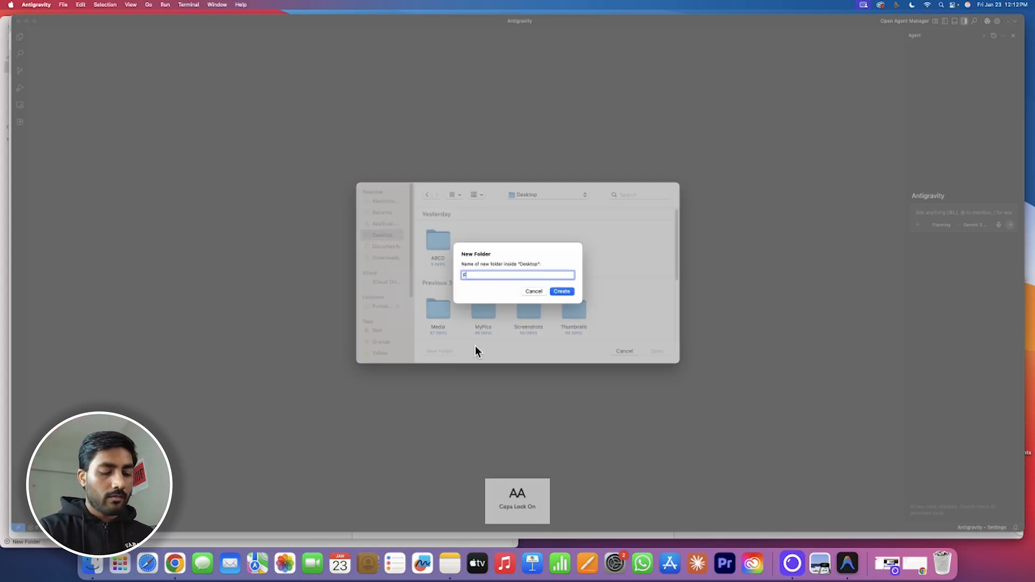
{"action": "type", "text": "FANTA"}
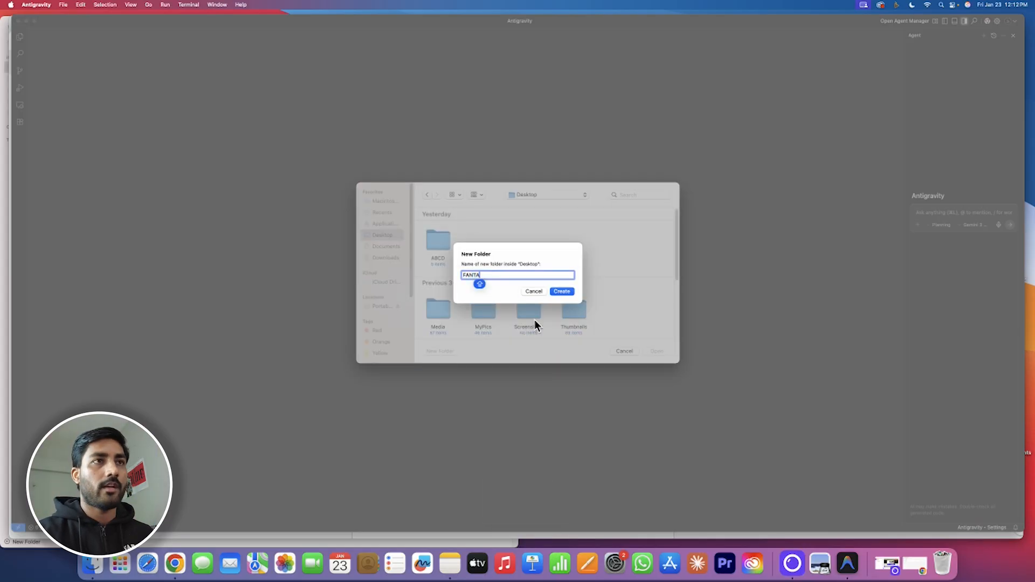
{"action": "left_click", "coordinate": [559, 291]}
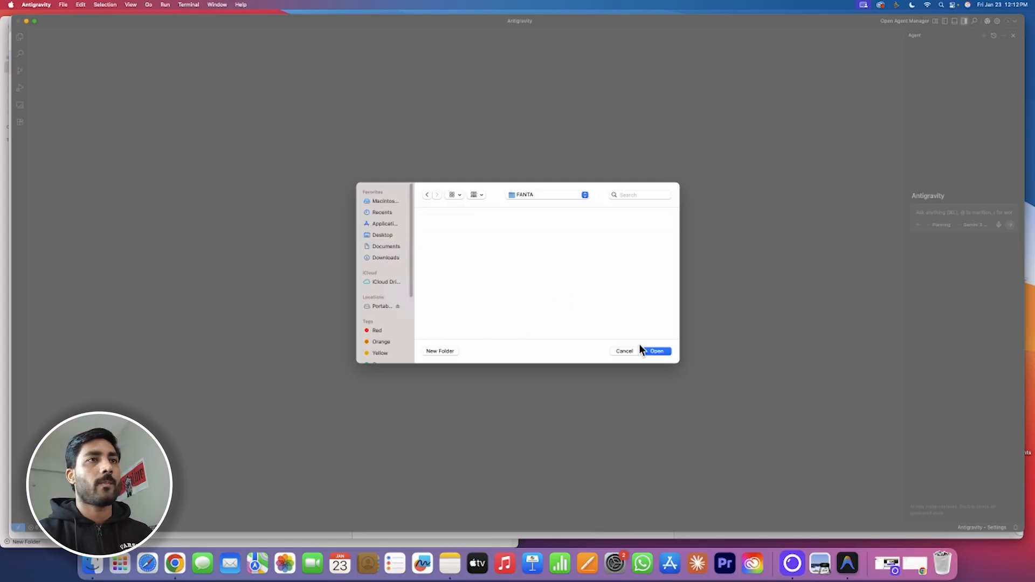
{"action": "left_click", "coordinate": [658, 350]}
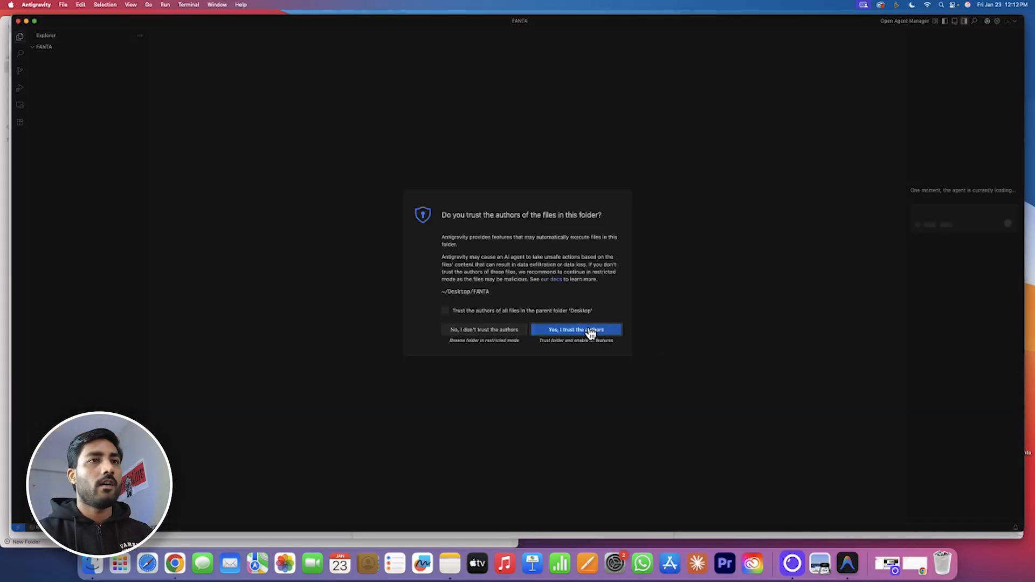
{"action": "left_click", "coordinate": [591, 330]}
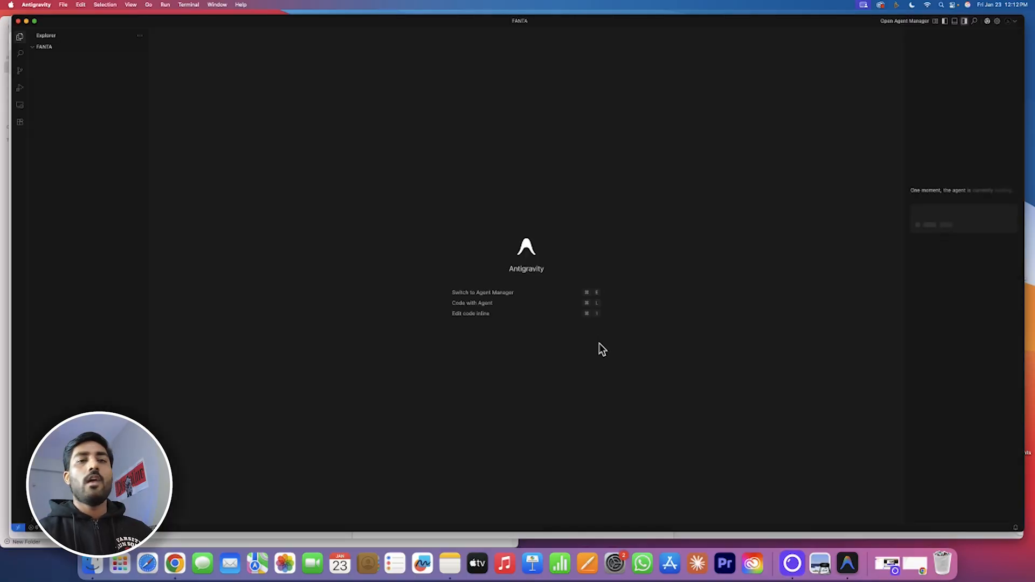
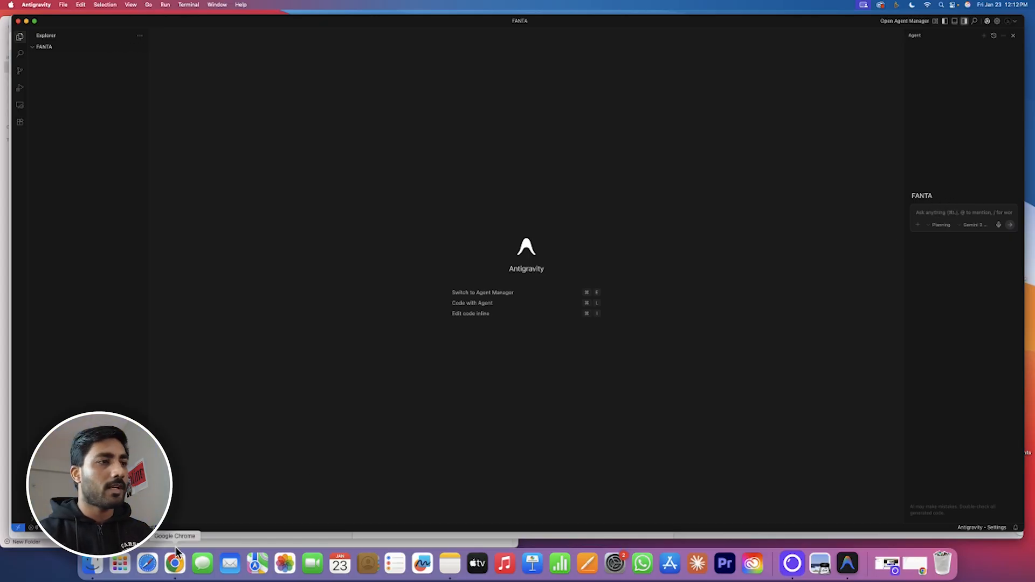
Switch to Chrome, copy the Website Prompt text through Drink Variant 3, and check the frame counts listed for the drink variants.
{"action": "left_click", "coordinate": [175, 564]}
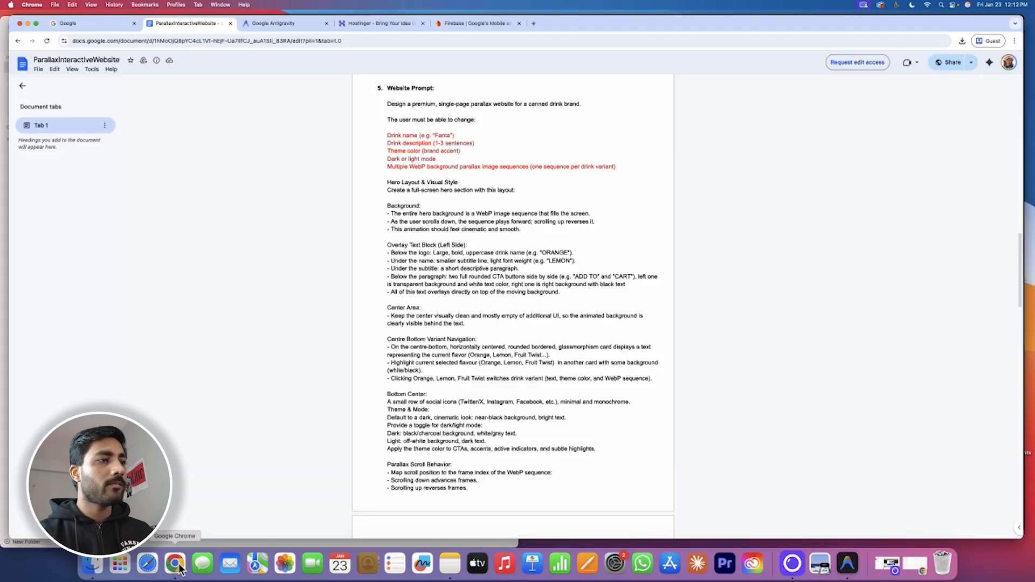
{"action": "left_click_drag", "start_coordinate": [387, 104], "coordinate": [458, 315]}
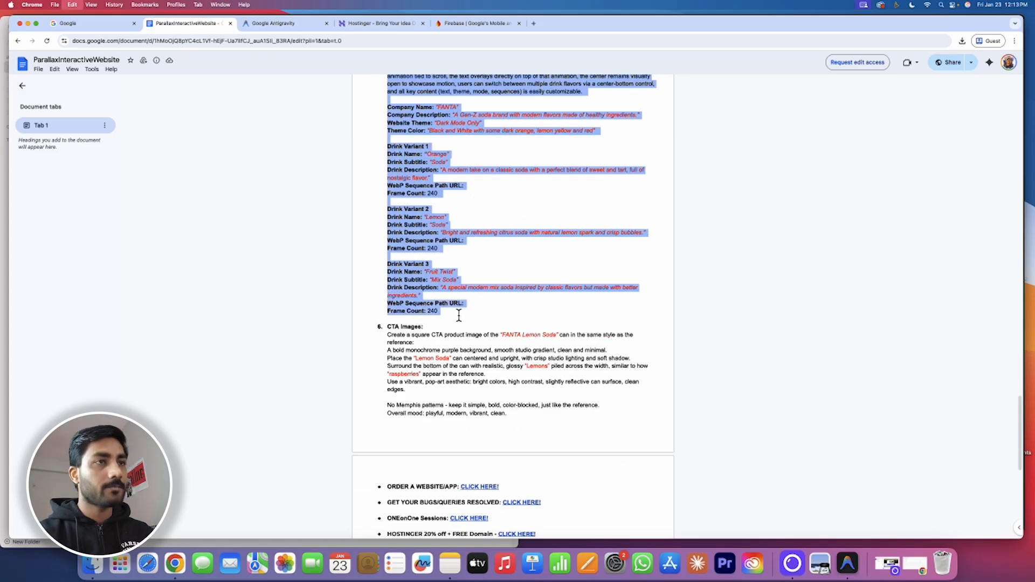
{"action": "left_click", "coordinate": [519, 194]}
{"action": "scroll", "coordinate": [514, 144], "scroll_direction": "up", "scroll_amount": 20}
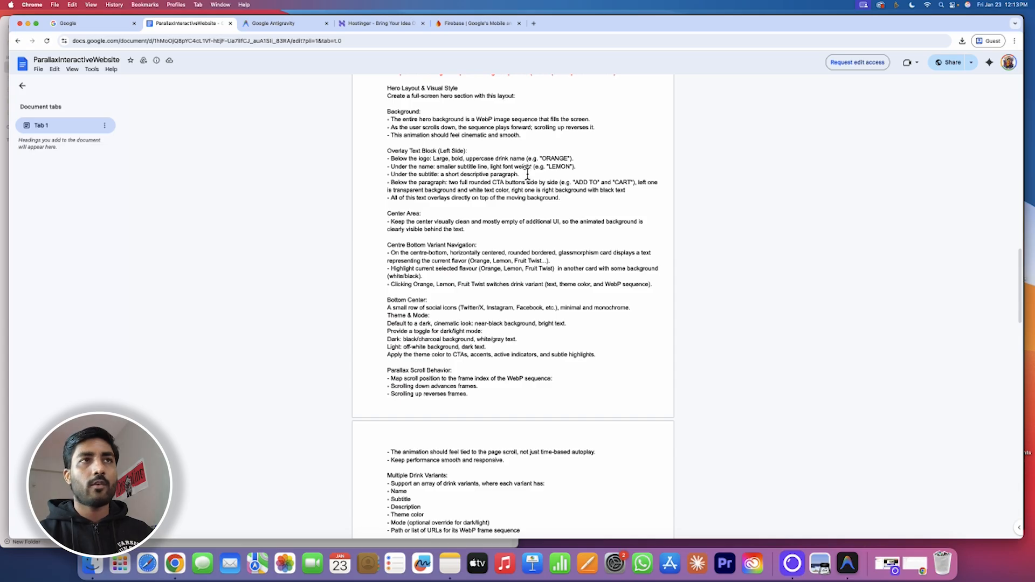
{"action": "scroll", "coordinate": [526, 173], "scroll_direction": "up", "scroll_amount": 4}
{"action": "scroll", "coordinate": [531, 183], "scroll_direction": "down", "scroll_amount": 11}
{"action": "scroll", "coordinate": [533, 197], "scroll_direction": "down", "scroll_amount": 11}
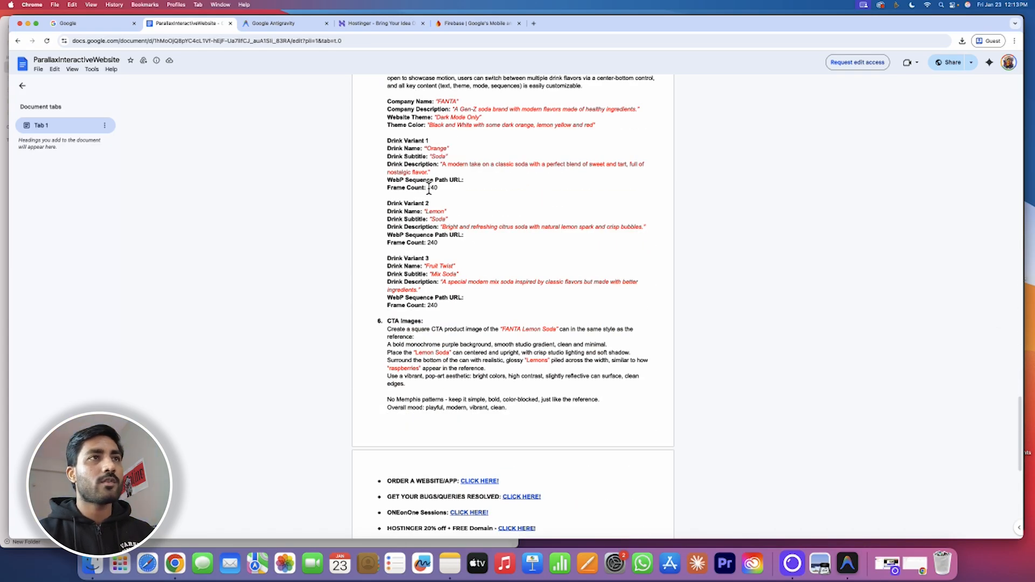
{"action": "double_click", "coordinate": [429, 188]}
{"action": "left_click_drag", "start_coordinate": [428, 244], "coordinate": [443, 243]}
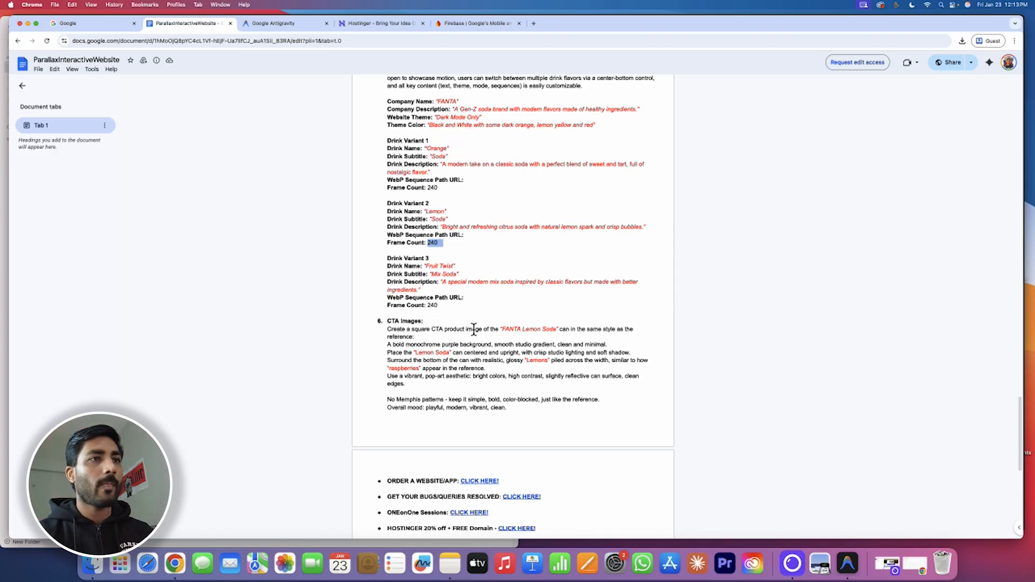
Switch to Antigravity and paste the copied website prompt into the agent's message box.
{"action": "left_click", "coordinate": [847, 563]}
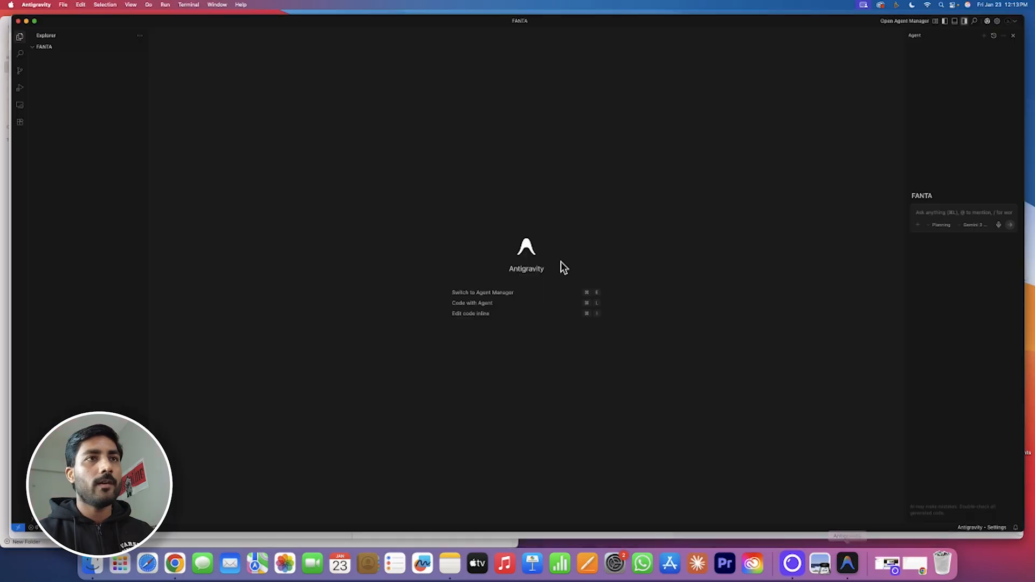
{"action": "left_click", "coordinate": [953, 209]}
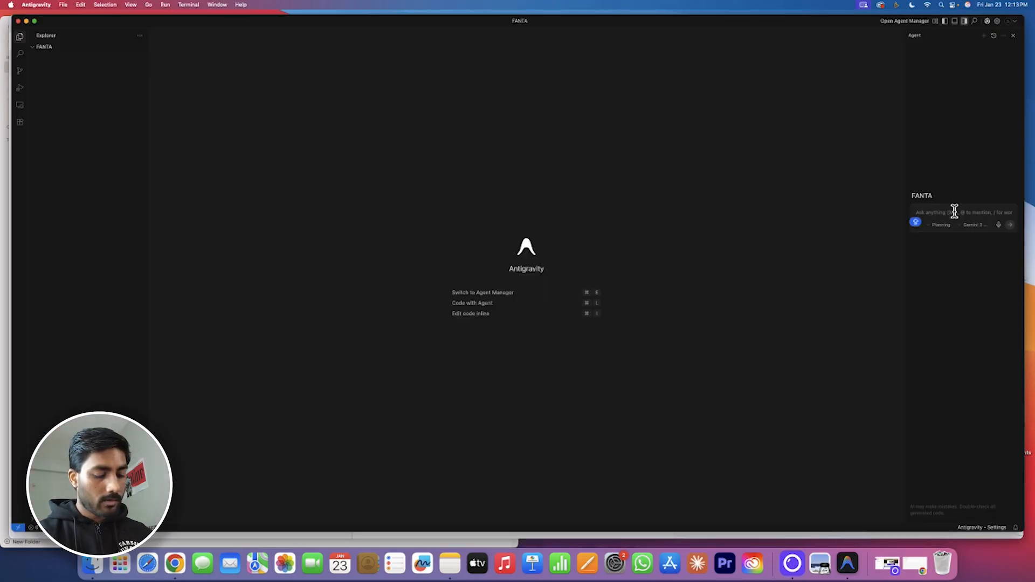
{"action": "key", "text": "super+v"}
Set the frame count of all three drink variants in the pasted prompt to 192.
{"action": "scroll", "coordinate": [958, 272], "scroll_direction": "down", "scroll_amount": 15}
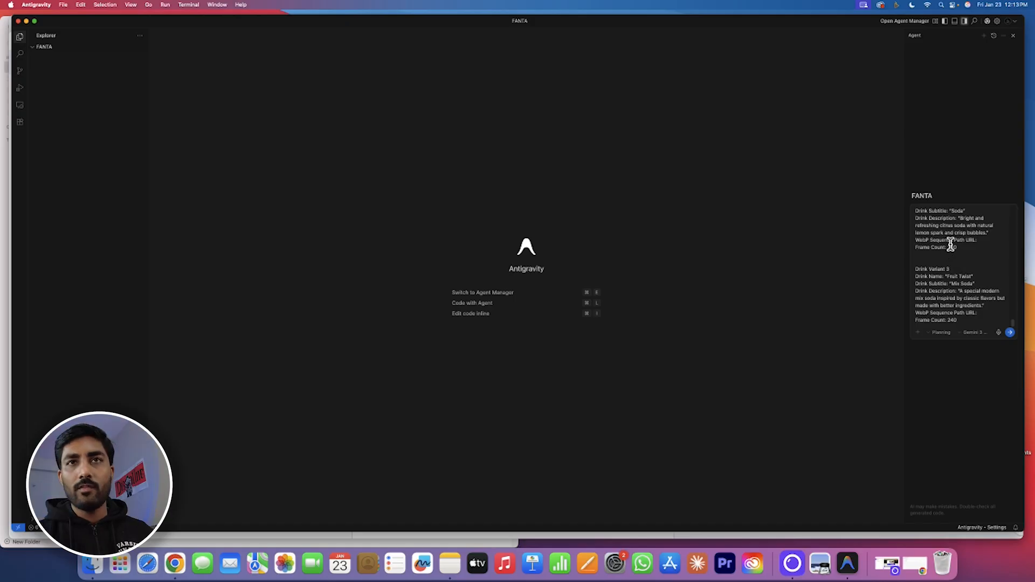
{"action": "left_click_drag", "start_coordinate": [965, 321], "coordinate": [949, 321]}
{"action": "type", "text": "19"}
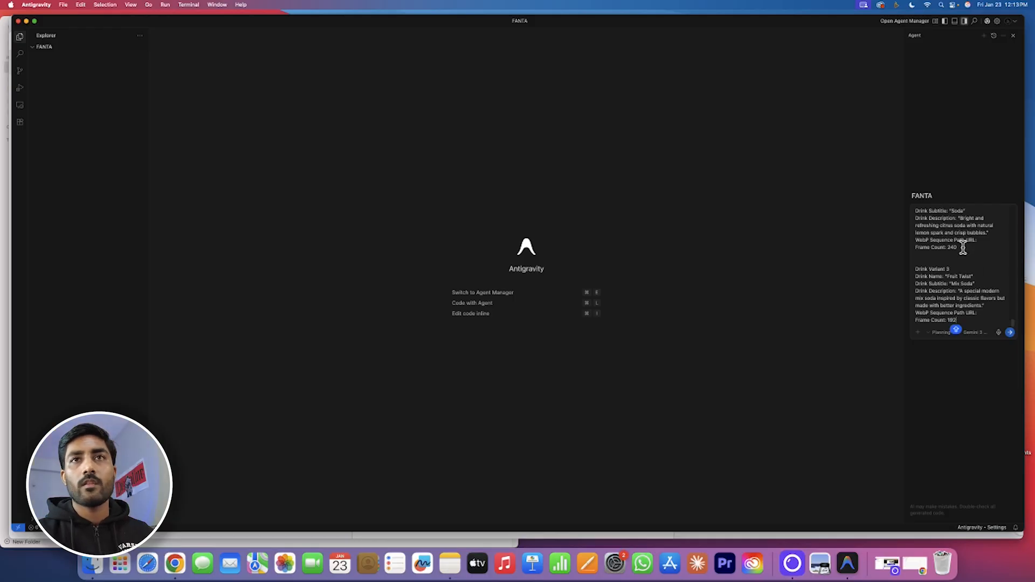
{"action": "left_click_drag", "start_coordinate": [963, 247], "coordinate": [945, 248]}
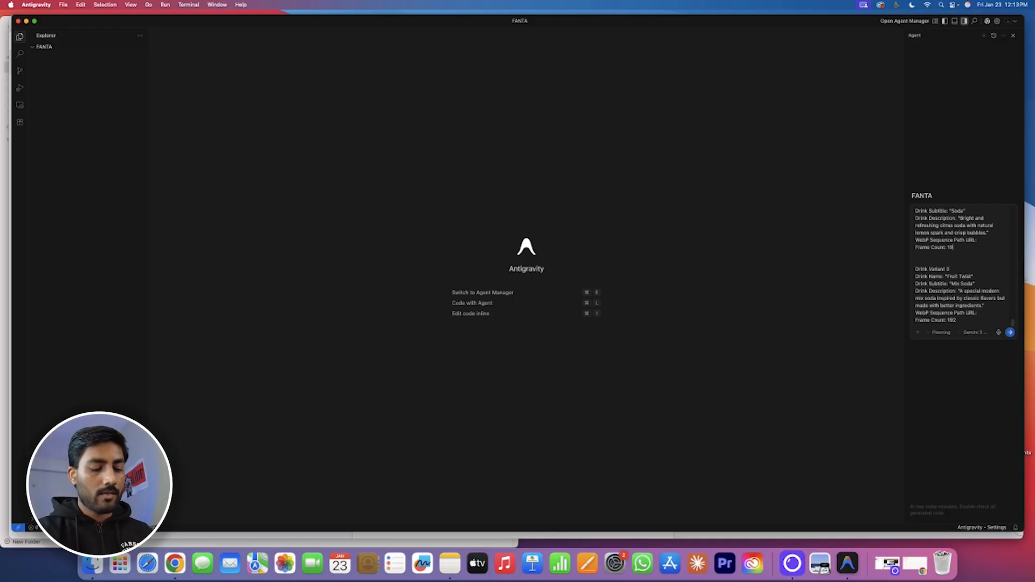
{"action": "scroll", "coordinate": [961, 269], "scroll_direction": "up", "scroll_amount": 5}
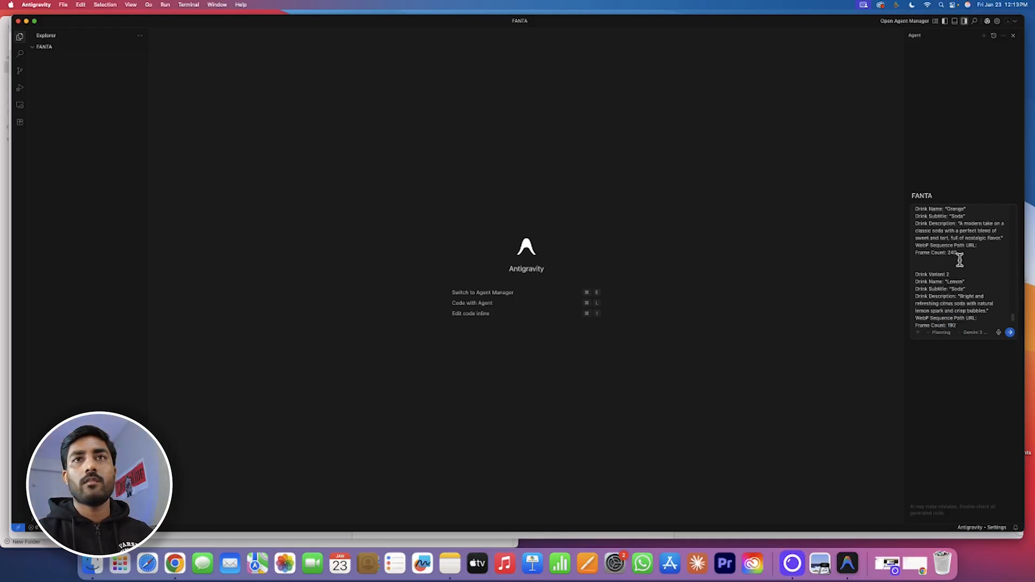
{"action": "left_click_drag", "start_coordinate": [958, 254], "coordinate": [949, 253]}
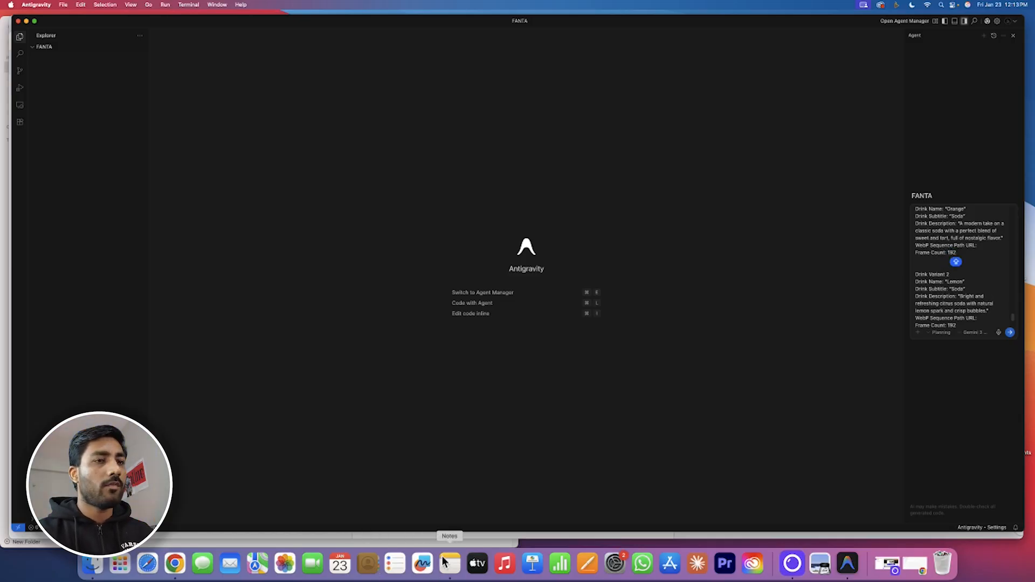
Cut the FruitTwist.webp link from Notes and paste it as Drink Variant 3's WebP Sequence Path URL in Antigravity.
{"action": "left_click", "coordinate": [449, 563]}
{"action": "left_click_drag", "start_coordinate": [297, 78], "coordinate": [73, 83]}
{"action": "key", "text": "super+x"}
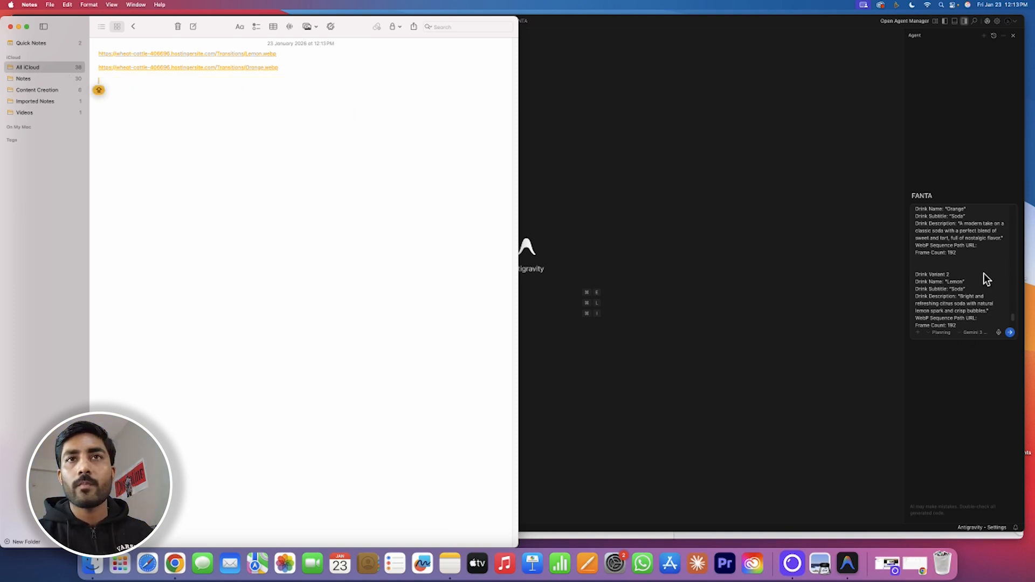
{"action": "scroll", "coordinate": [964, 284], "scroll_direction": "up", "scroll_amount": 1}
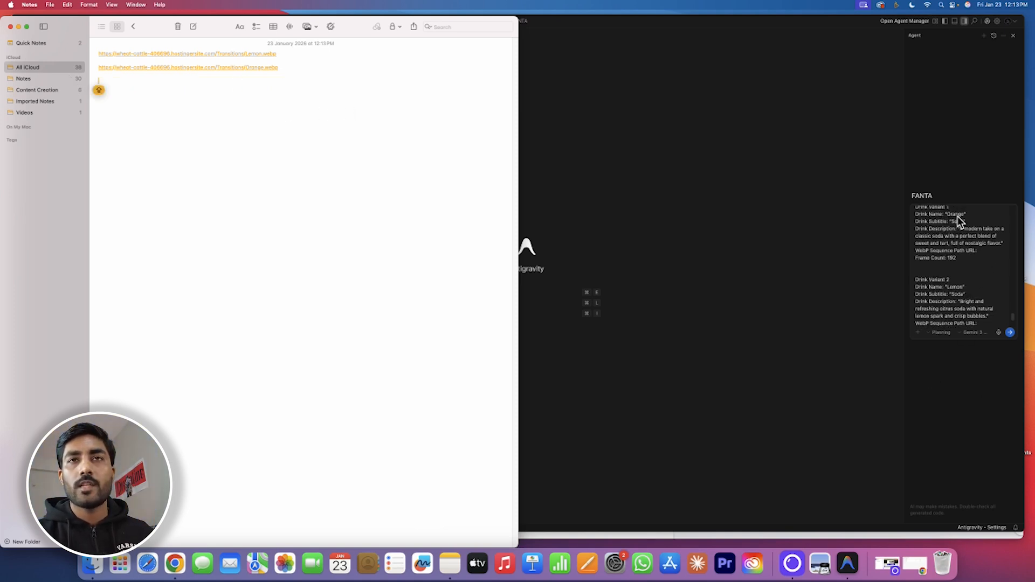
{"action": "scroll", "coordinate": [966, 293], "scroll_direction": "down", "scroll_amount": 3}
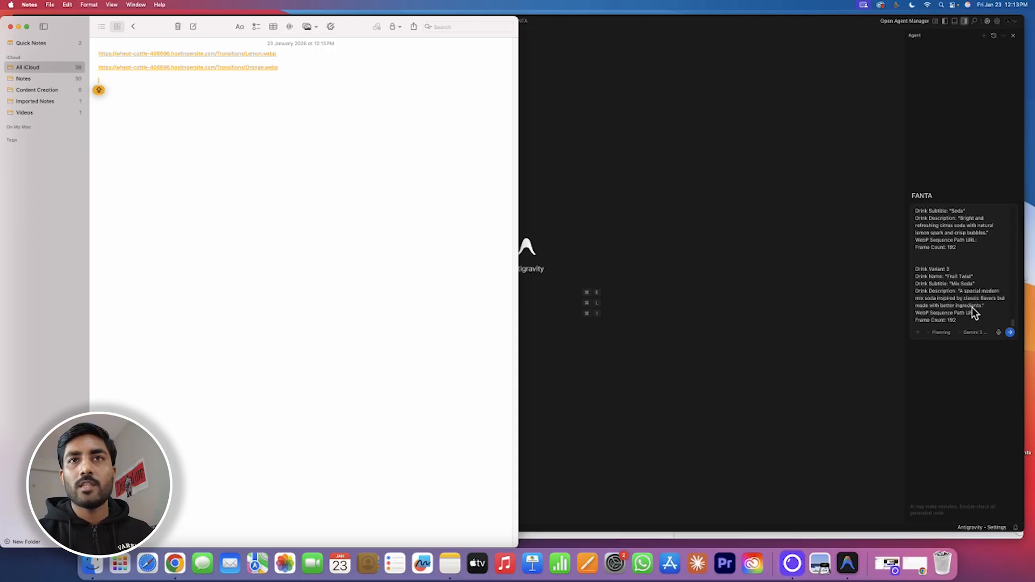
{"action": "left_click", "coordinate": [989, 313]}
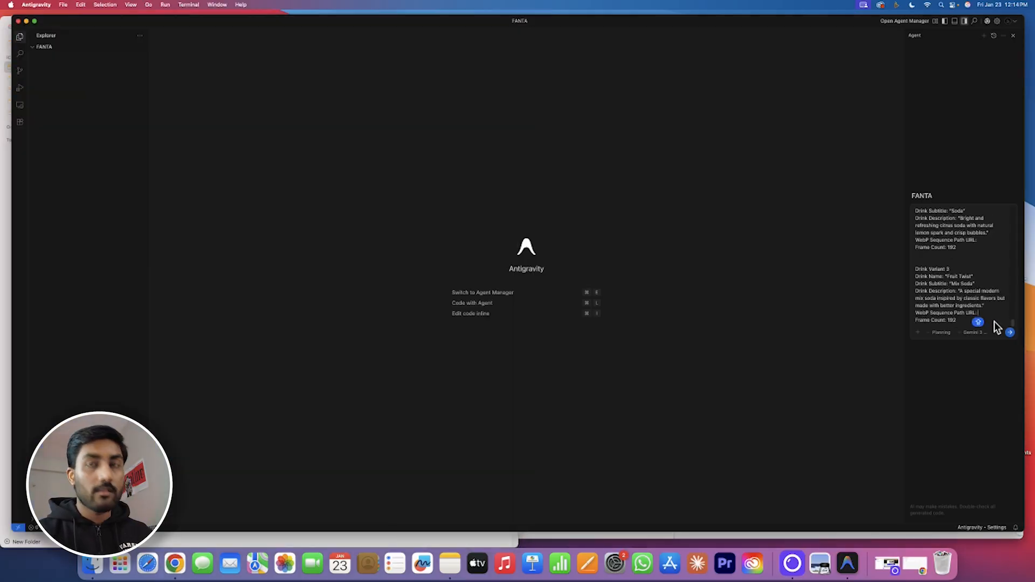
{"action": "key", "text": "super+v"}
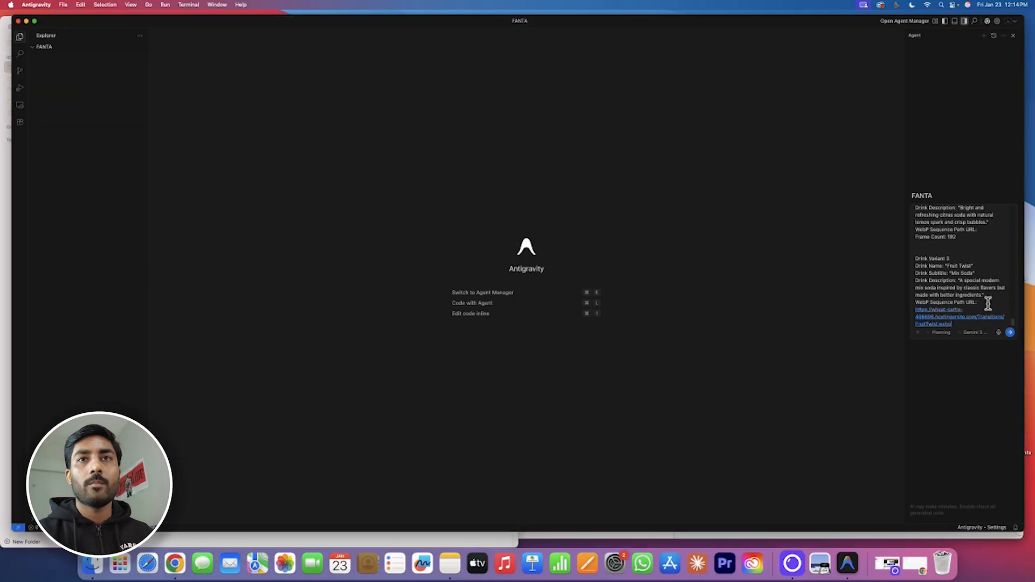
Cut the Orange.webp link from Notes and paste it as Drink Variant 1's WebP Sequence Path URL in Antigravity.
{"action": "left_click", "coordinate": [176, 570]}
{"action": "left_click", "coordinate": [450, 566]}
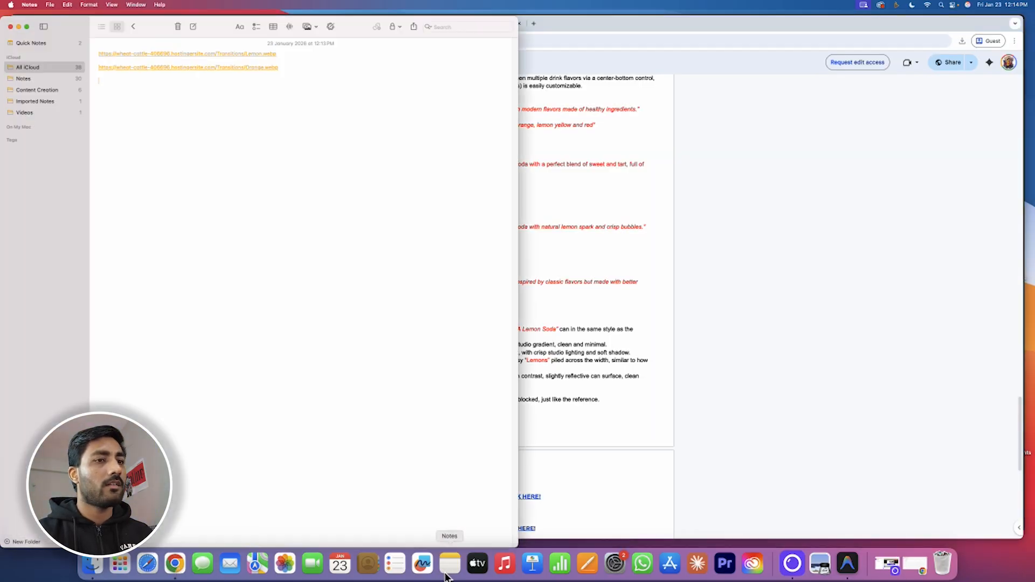
{"action": "left_click_drag", "start_coordinate": [299, 67], "coordinate": [95, 68]}
{"action": "key", "text": "super+x"}
{"action": "left_click", "coordinate": [847, 563]}
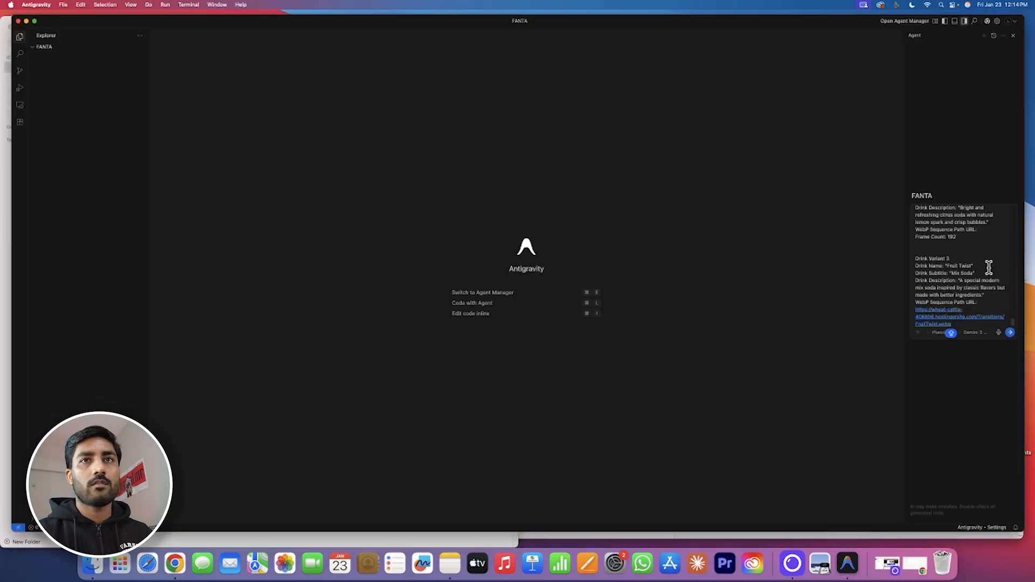
{"action": "scroll", "coordinate": [991, 235], "scroll_direction": "up", "scroll_amount": 5}
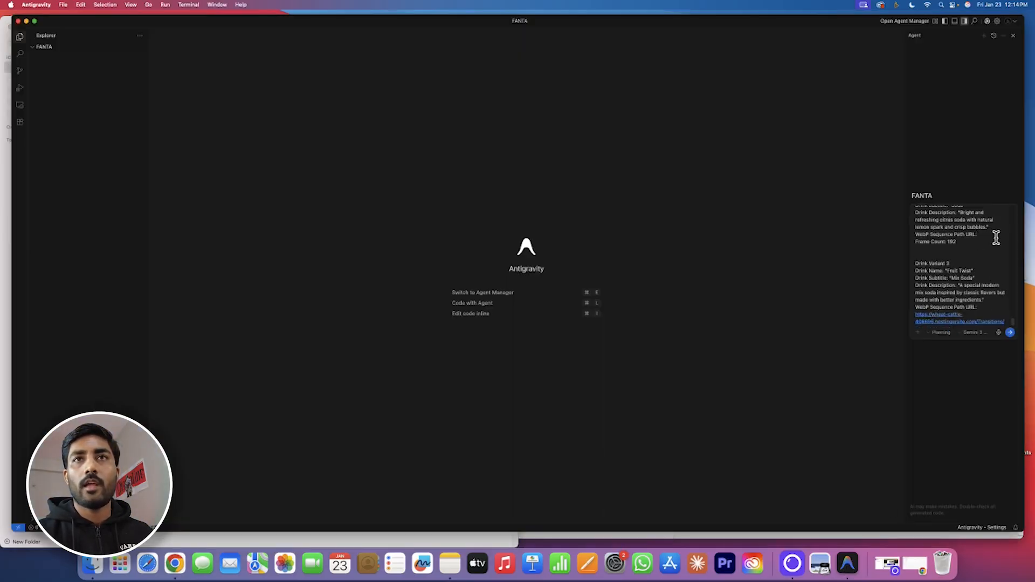
{"action": "scroll", "coordinate": [991, 235], "scroll_direction": "up", "scroll_amount": 3}
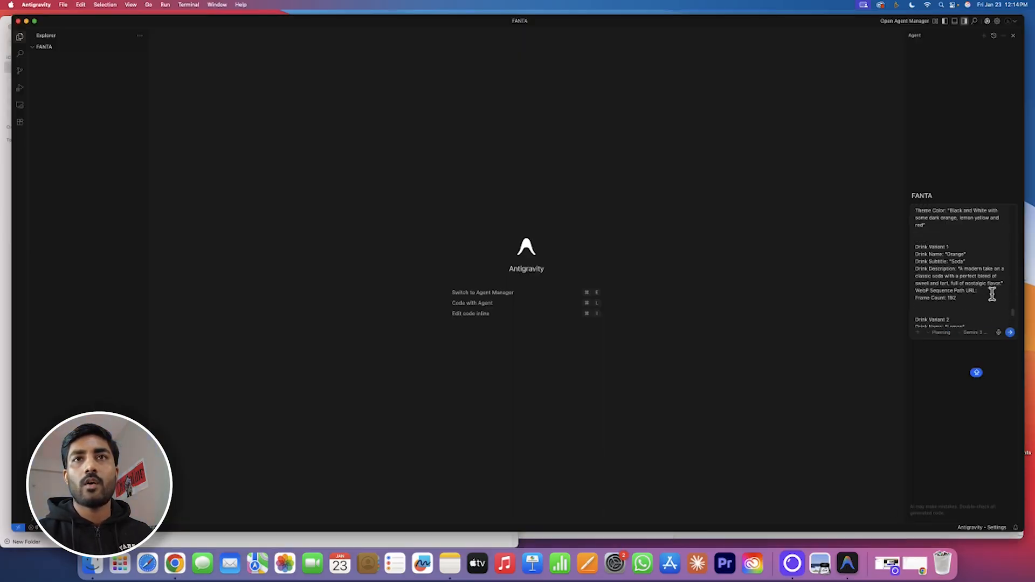
{"action": "key", "text": "super+v"}
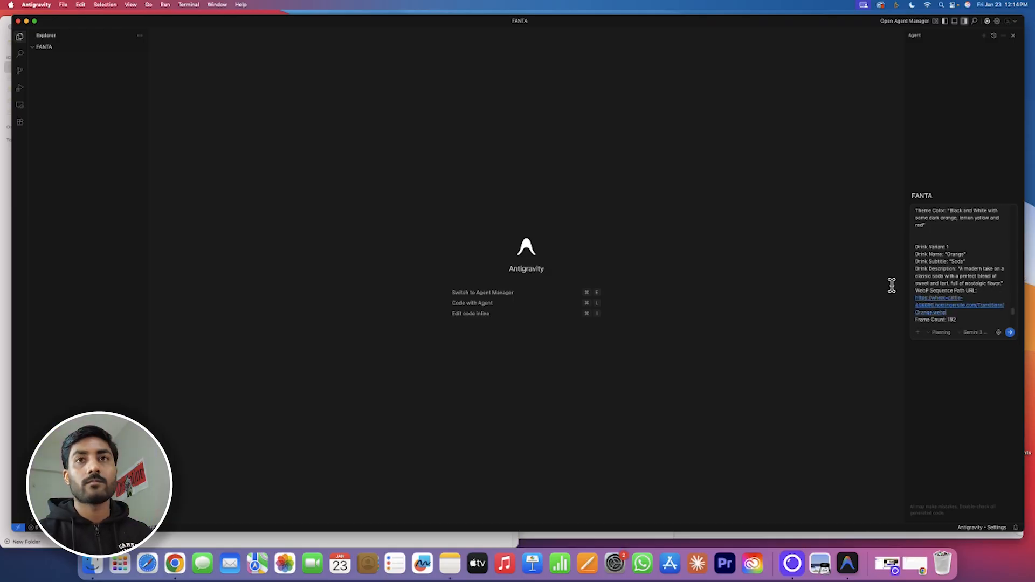
Cut the Lemon.webp link from Notes and paste it as Drink Variant 2's WebP Sequence Path URL in Antigravity.
{"action": "left_click", "coordinate": [171, 573]}
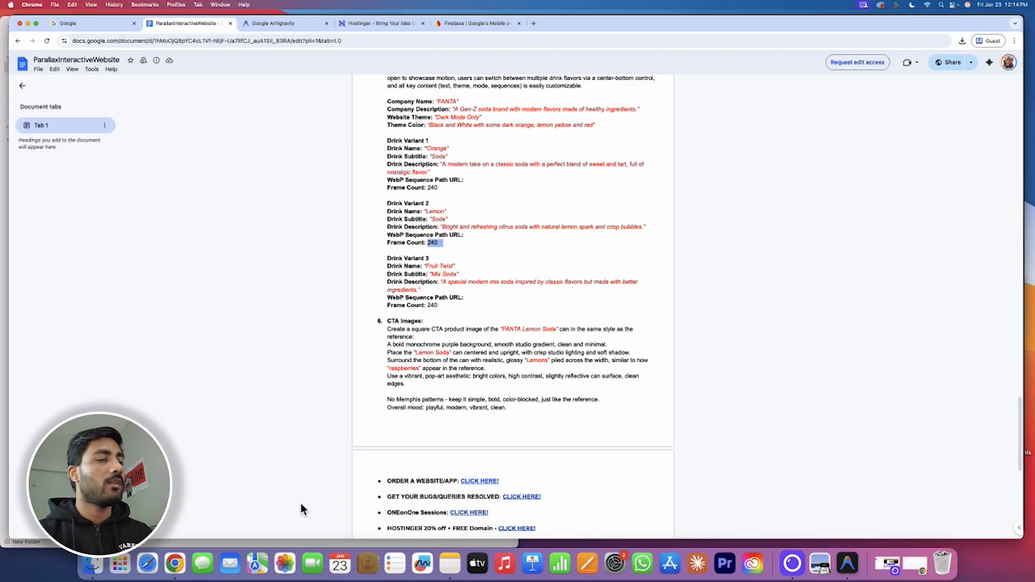
{"action": "left_click", "coordinate": [451, 563]}
{"action": "left_click", "coordinate": [289, 58]}
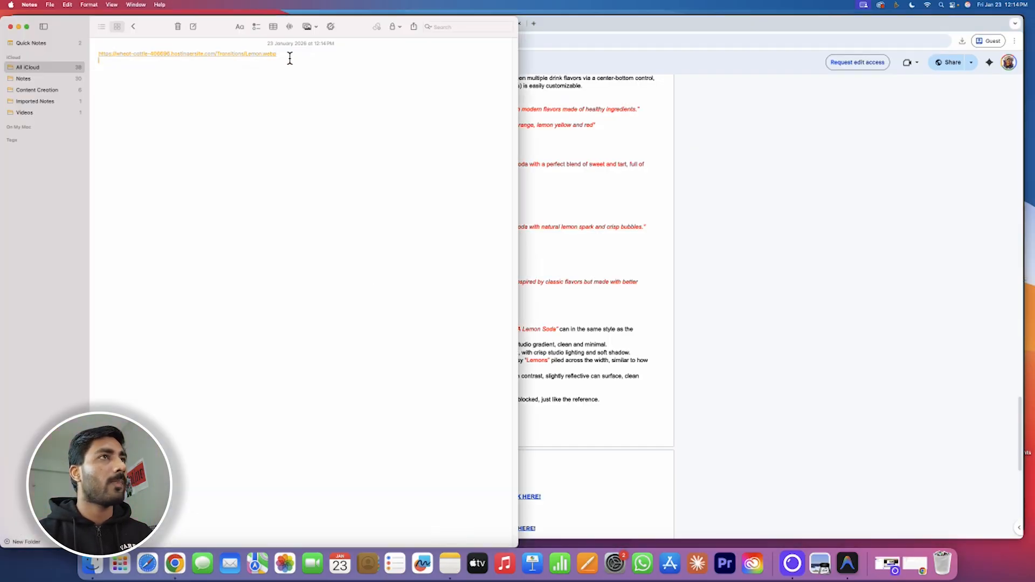
{"action": "left_click_drag", "start_coordinate": [290, 58], "coordinate": [87, 46]}
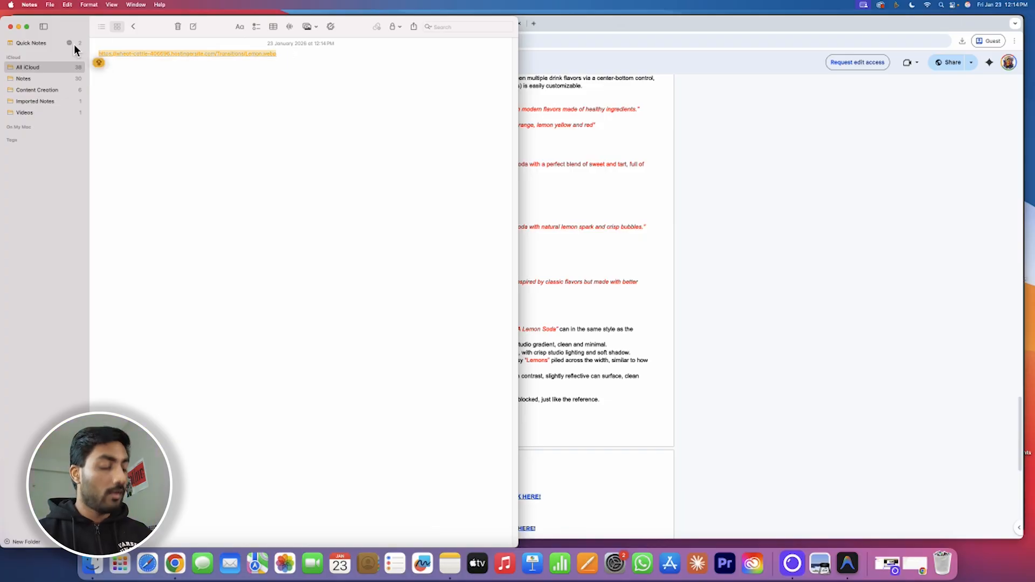
{"action": "key", "text": "super+x"}
{"action": "left_click", "coordinate": [847, 563]}
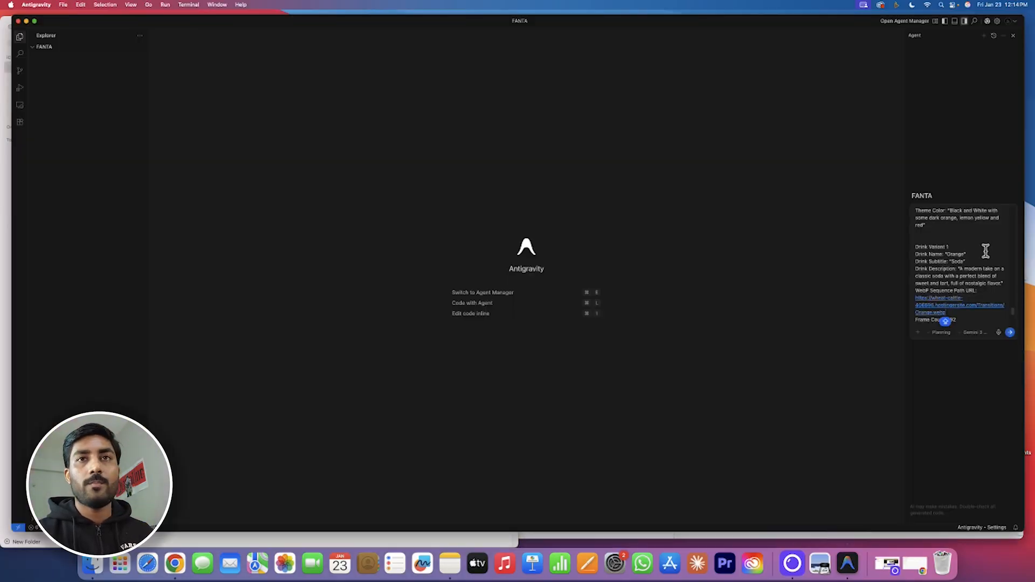
{"action": "scroll", "coordinate": [985, 254], "scroll_direction": "down", "scroll_amount": 5}
{"action": "left_click", "coordinate": [982, 294]}
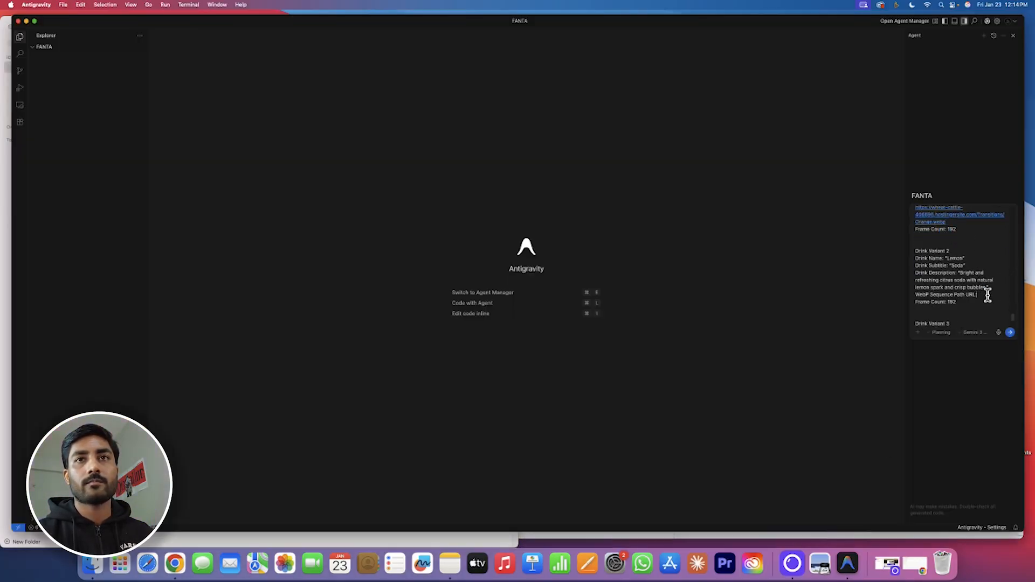
{"action": "key", "text": "super+v"}
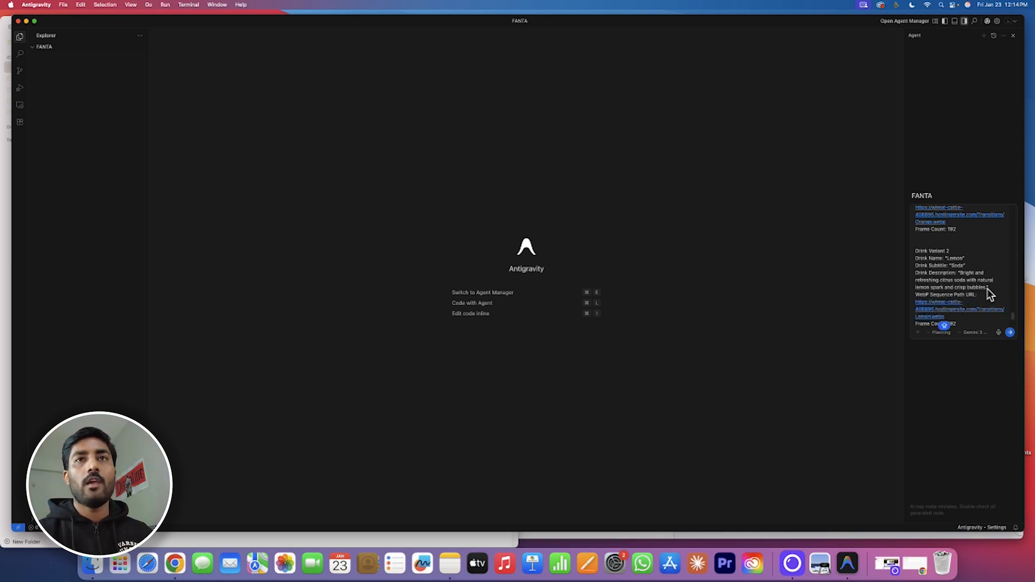
Send the completed prompt to the Gemini 3 Pro model and accept the agent's curl command for Orange.webp.
{"action": "scroll", "coordinate": [988, 289], "scroll_direction": "down", "scroll_amount": 3}
{"action": "key", "text": "super+a"}
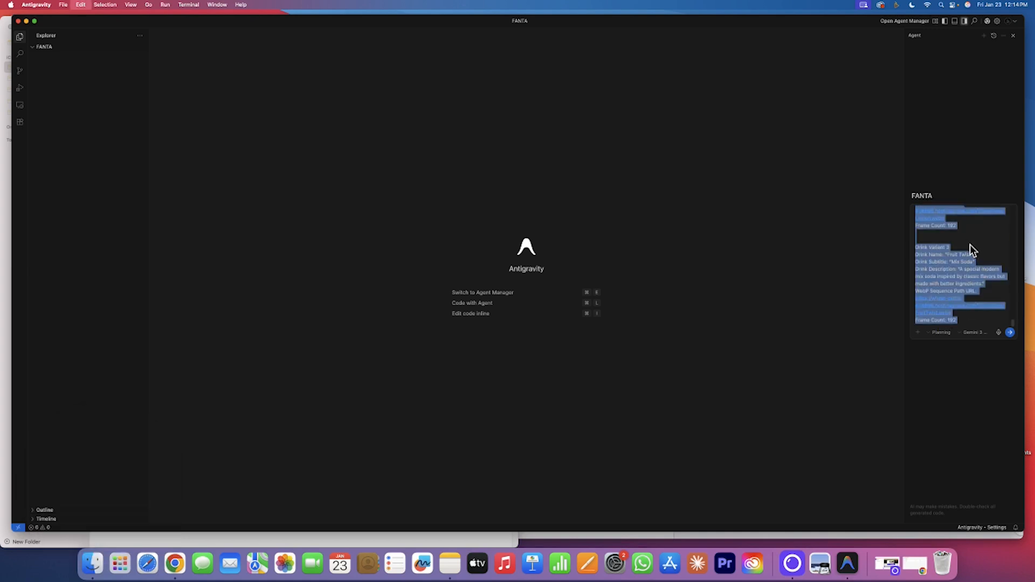
{"action": "left_click", "coordinate": [974, 333]}
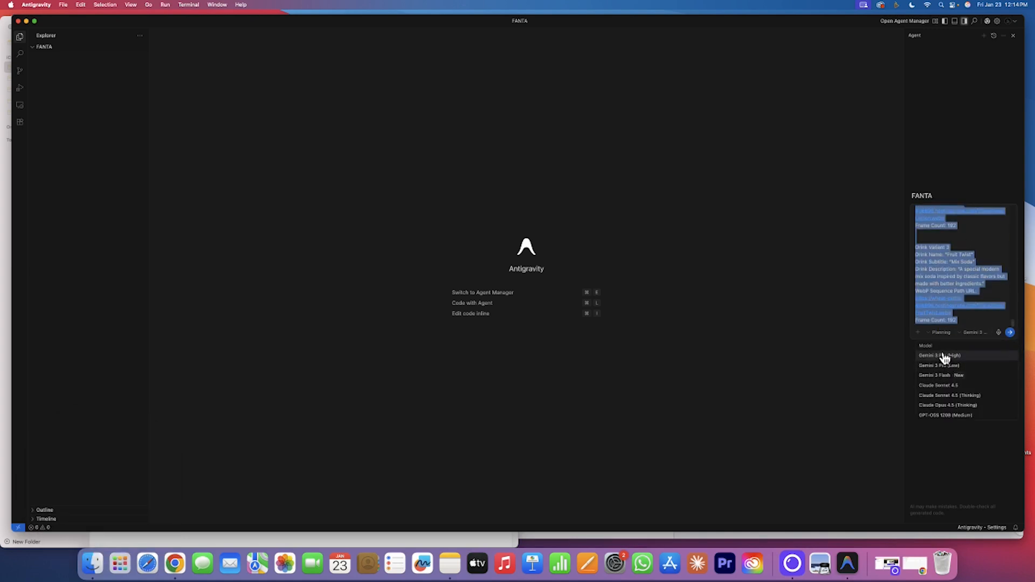
{"action": "left_click", "coordinate": [979, 361]}
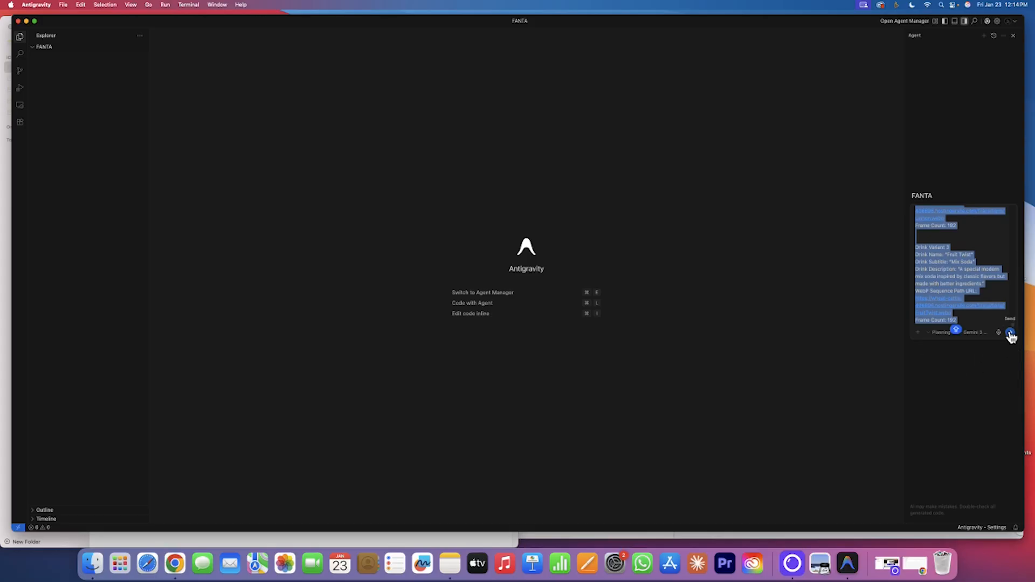
{"action": "left_click", "coordinate": [1010, 333]}
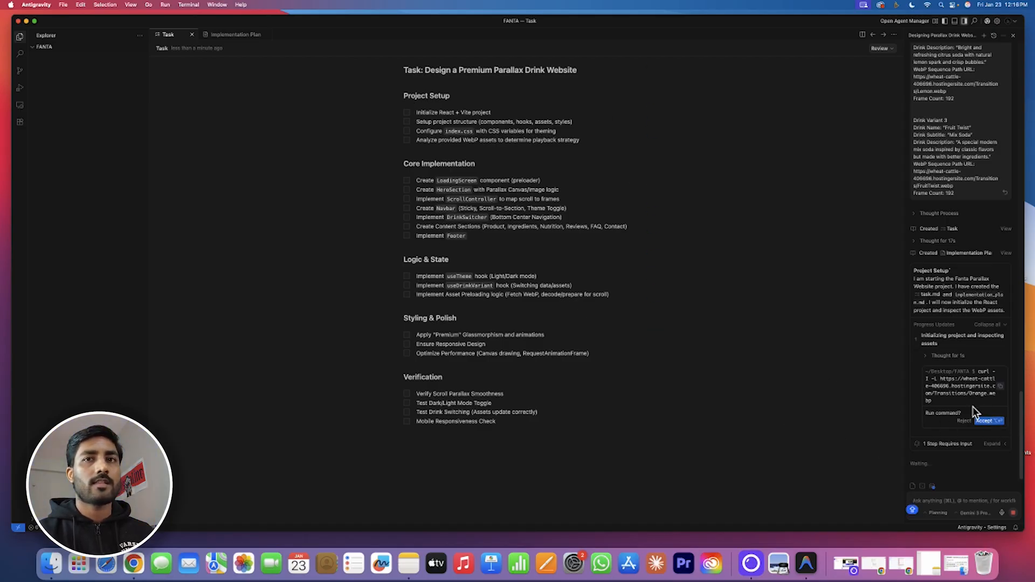
{"action": "left_click", "coordinate": [984, 421]}
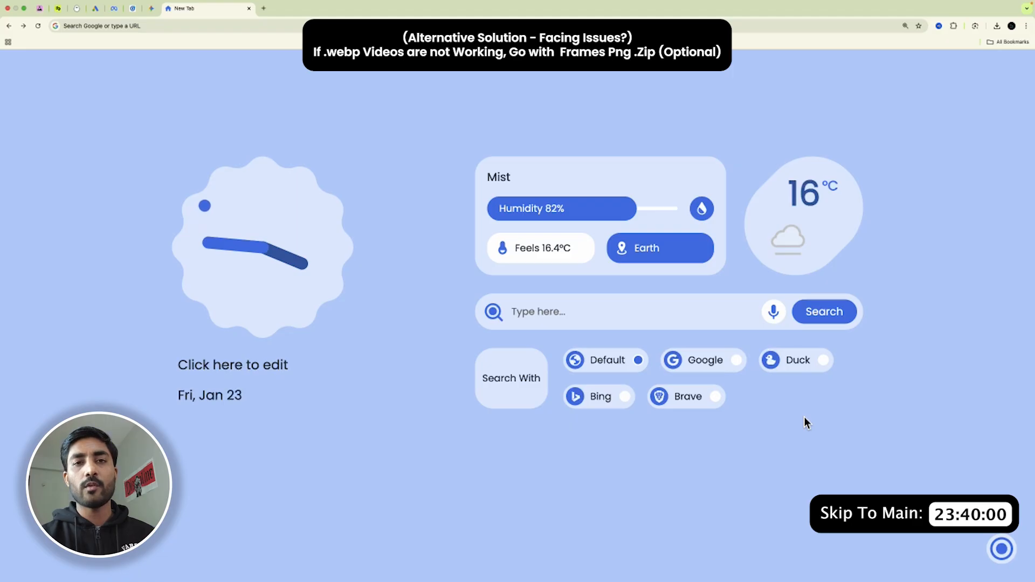
Switch to a new browser tab and search for "Split GIF image into frames".
{"action": "left_click", "coordinate": [546, 312]}
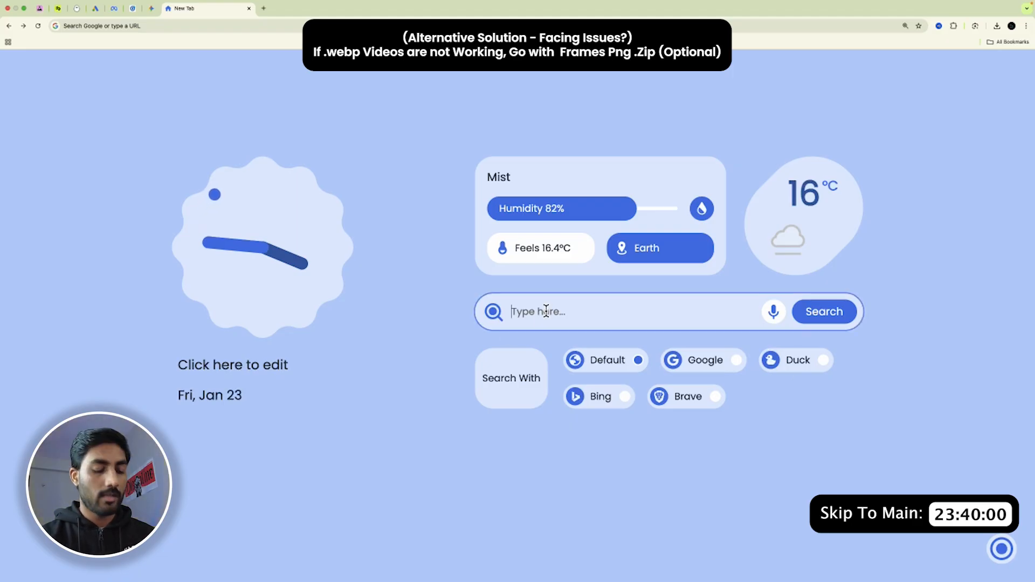
{"action": "type", "text": "Split GIF image into frames"}
{"action": "key", "text": "Return"}
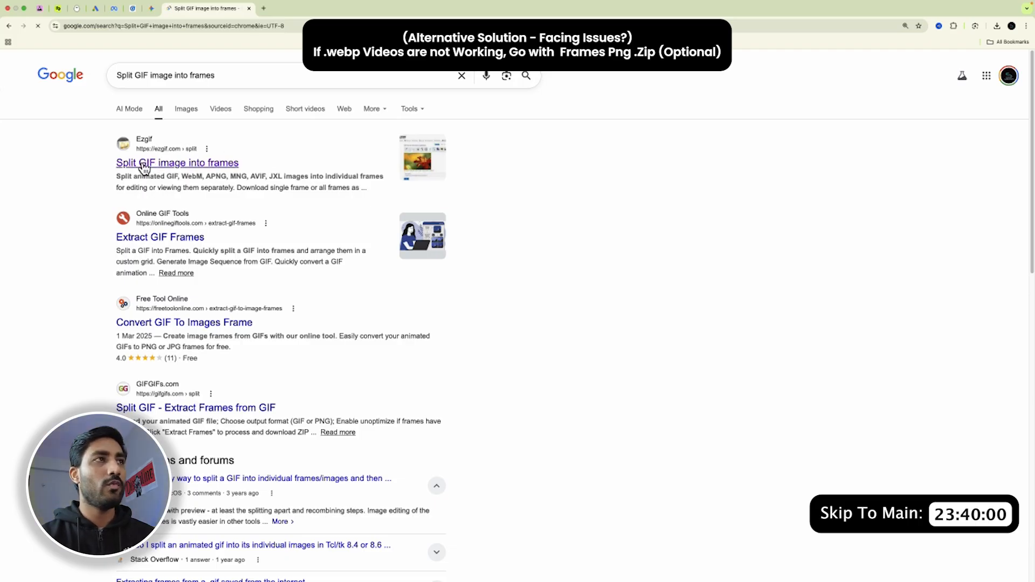
Open Ezgif's Split GIF image into frames tool and upload Orange.webp from Downloads.
{"action": "left_click_drag", "start_coordinate": [192, 164], "coordinate": [195, 165]}
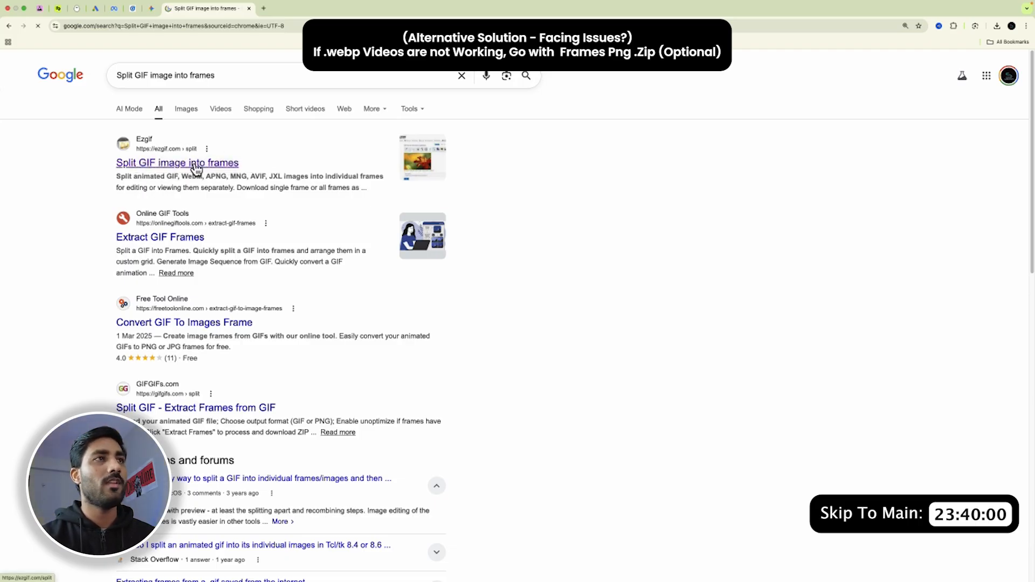
{"action": "left_click", "coordinate": [418, 256]}
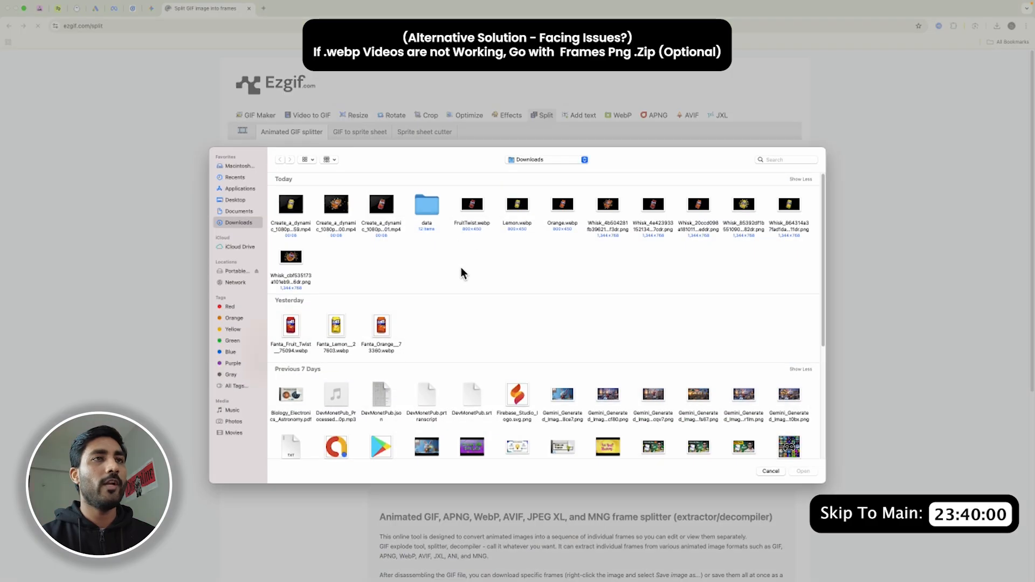
{"action": "left_click_drag", "start_coordinate": [471, 241], "coordinate": [563, 204]}
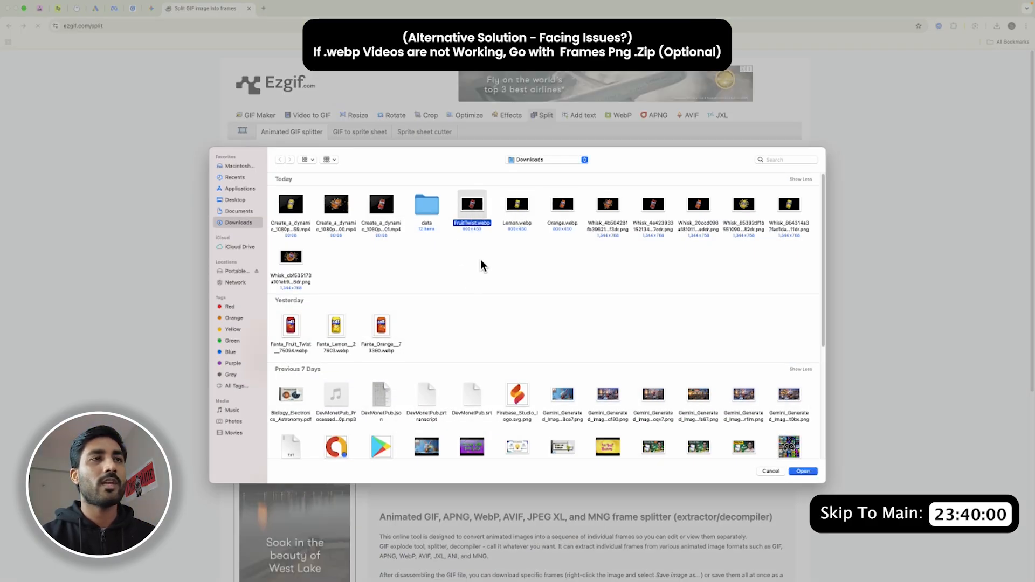
{"action": "left_click", "coordinate": [528, 274]}
{"action": "double_click", "coordinate": [566, 203]}
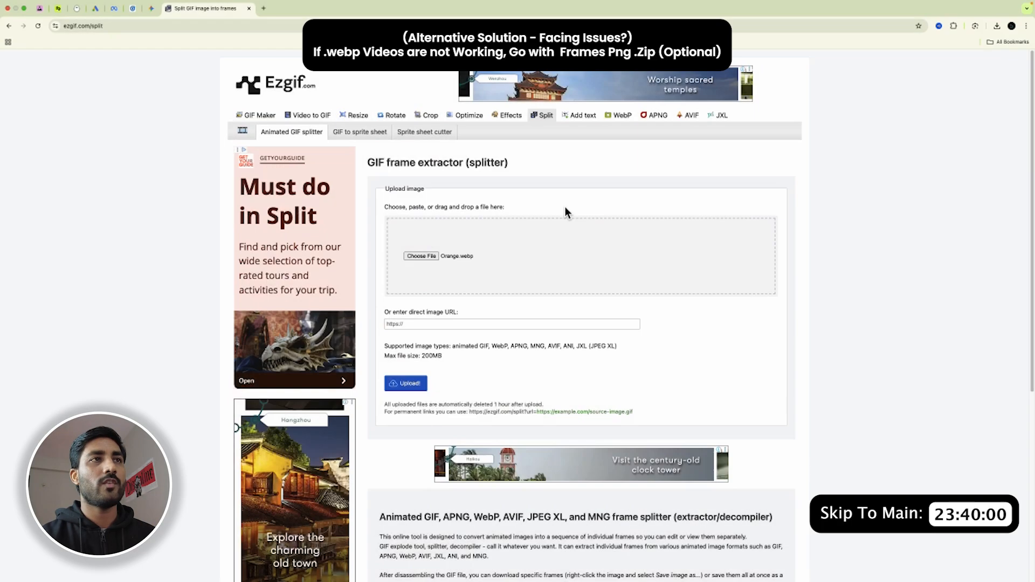
{"action": "left_click", "coordinate": [411, 384]}
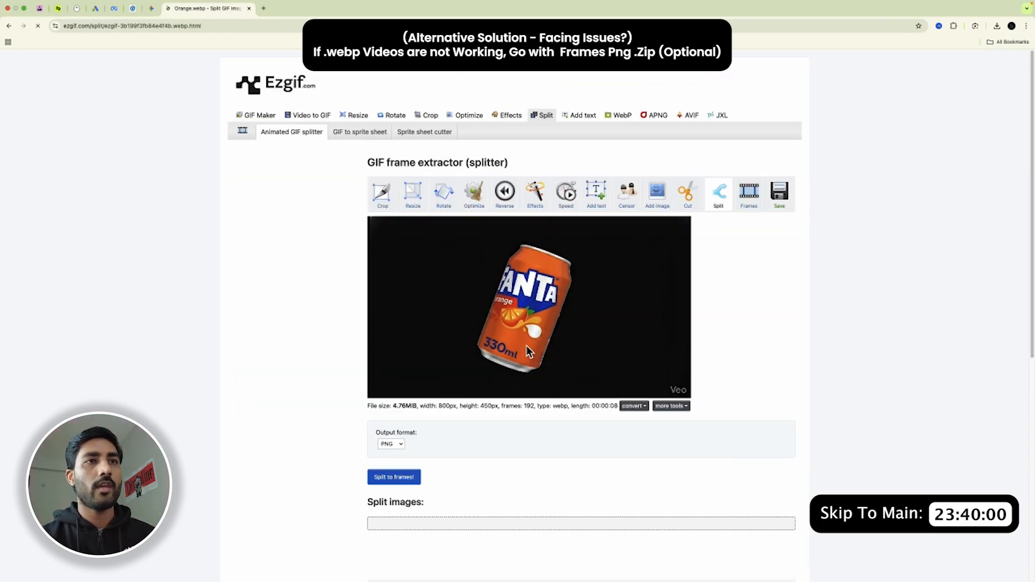
Split the Orange animation into PNG frames and download the frames as a ZIP.
{"action": "scroll", "coordinate": [582, 344], "scroll_direction": "down", "scroll_amount": 2}
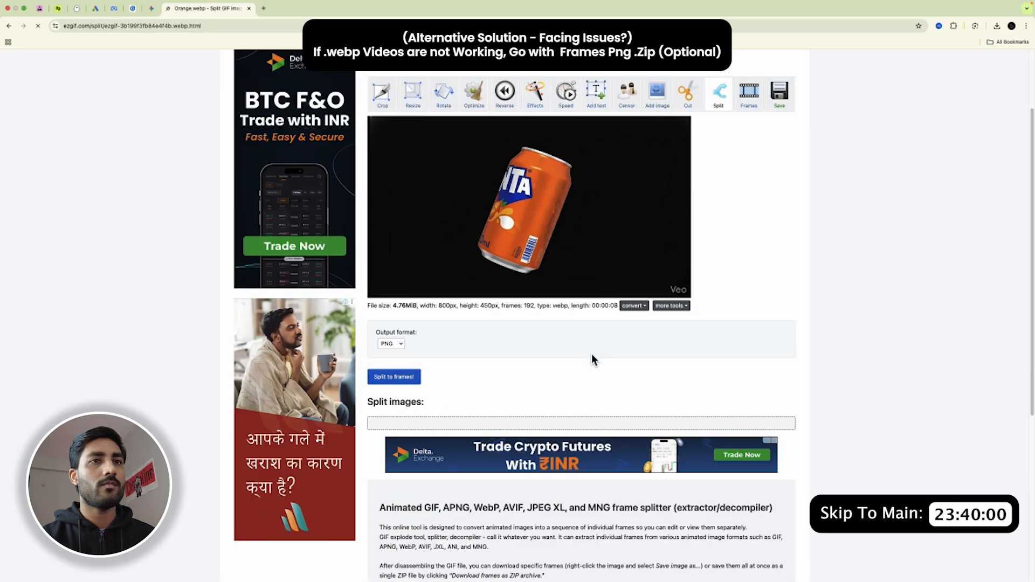
{"action": "left_click", "coordinate": [393, 377]}
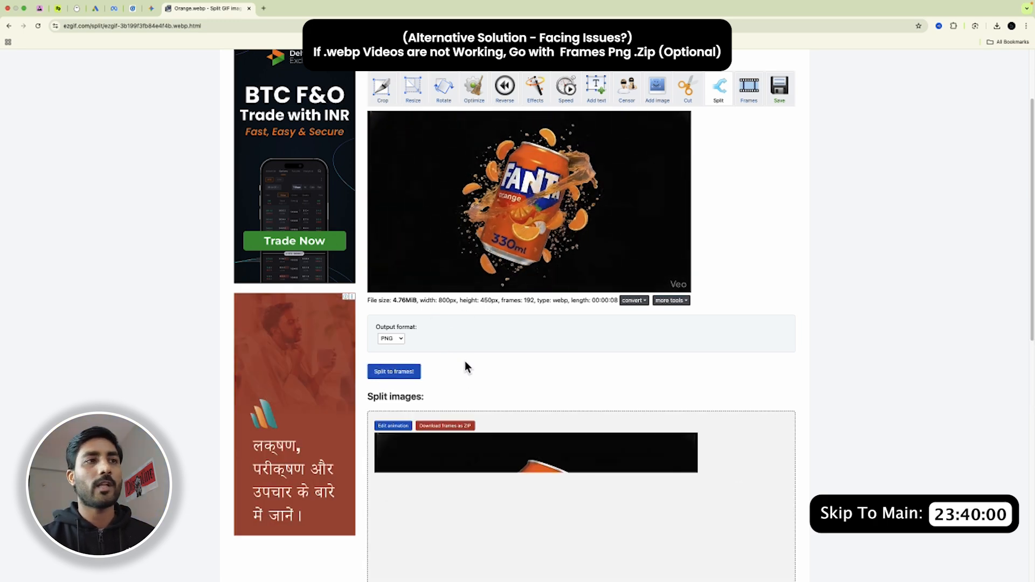
{"action": "scroll", "coordinate": [355, 385], "scroll_direction": "down", "scroll_amount": 2}
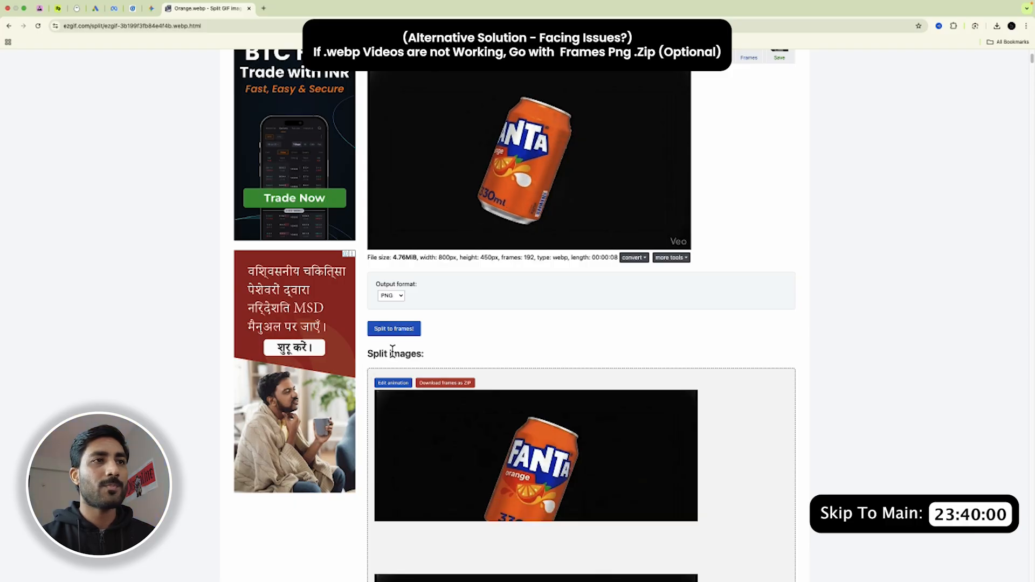
{"action": "scroll", "coordinate": [651, 398], "scroll_direction": "down", "scroll_amount": 5}
{"action": "scroll", "coordinate": [650, 399], "scroll_direction": "down", "scroll_amount": 10}
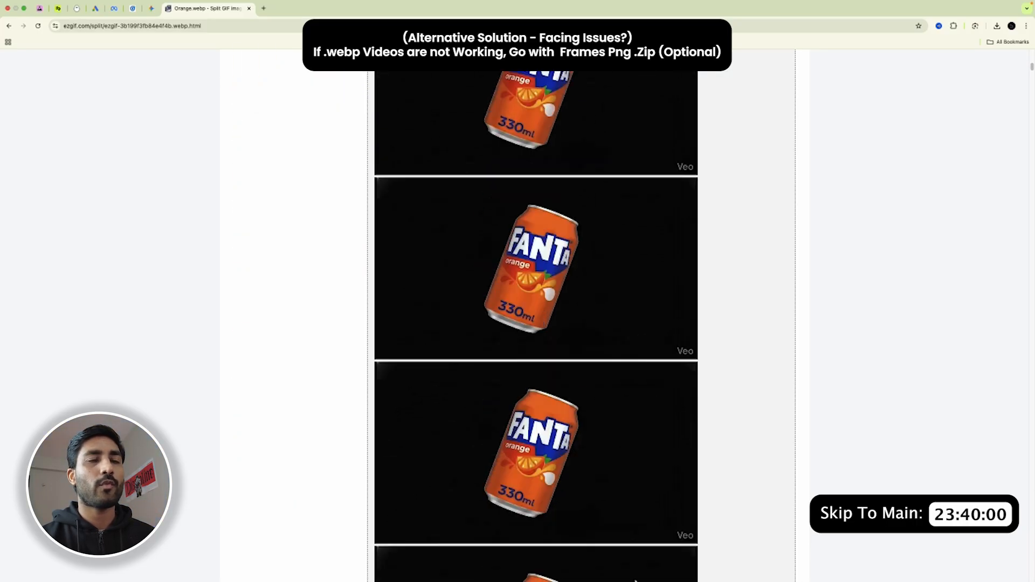
{"action": "scroll", "coordinate": [582, 426], "scroll_direction": "up", "scroll_amount": 15}
{"action": "left_click", "coordinate": [448, 327]}
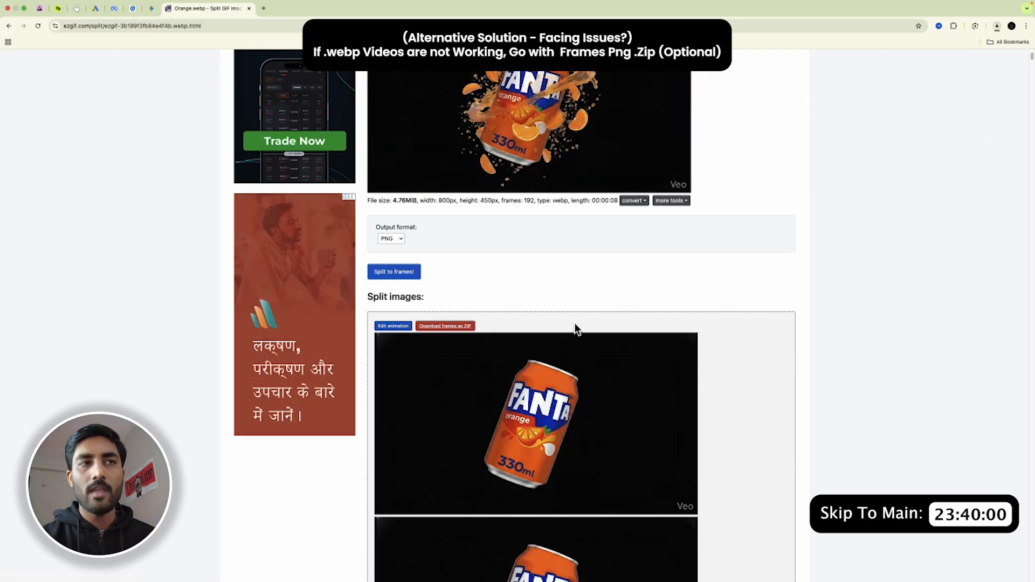
{"action": "scroll", "coordinate": [581, 324], "scroll_direction": "up", "scroll_amount": 4}
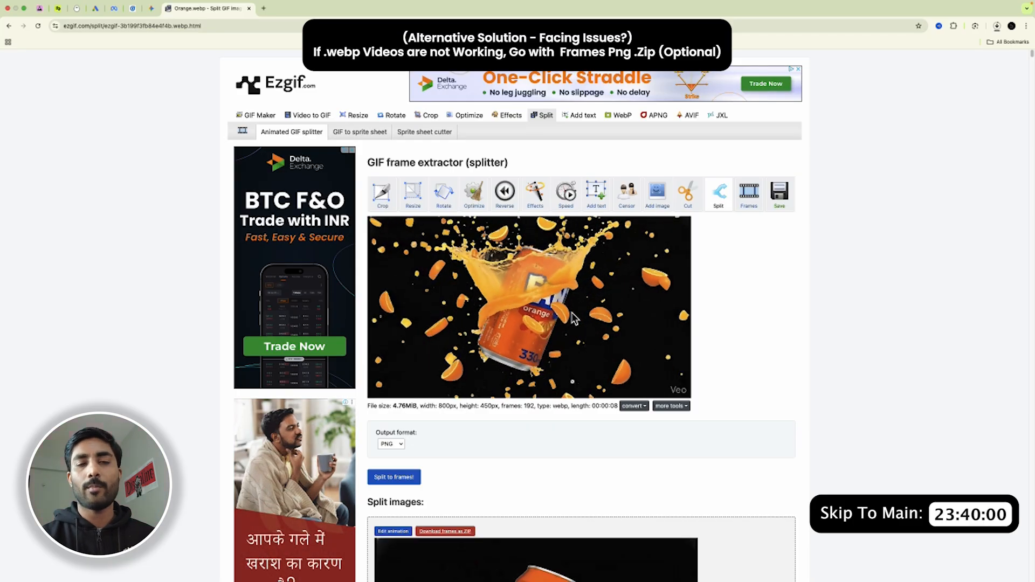
Switch to Finder's Transitions folder and look through the FruitTwist PNG frames as icons.
{"action": "left_click", "coordinate": [23, 8]}
{"action": "right_click", "coordinate": [92, 565]}
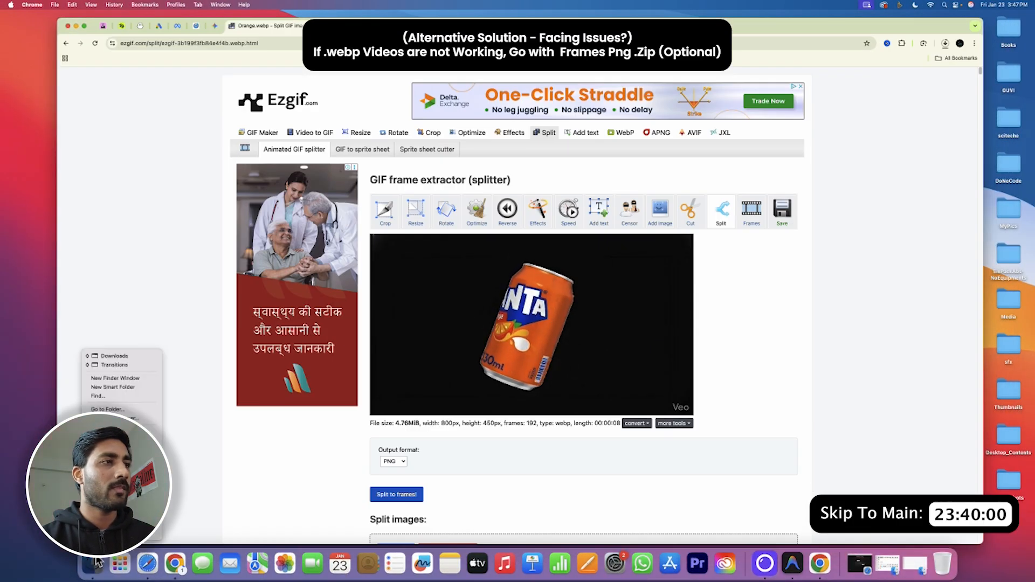
{"action": "left_click", "coordinate": [126, 365]}
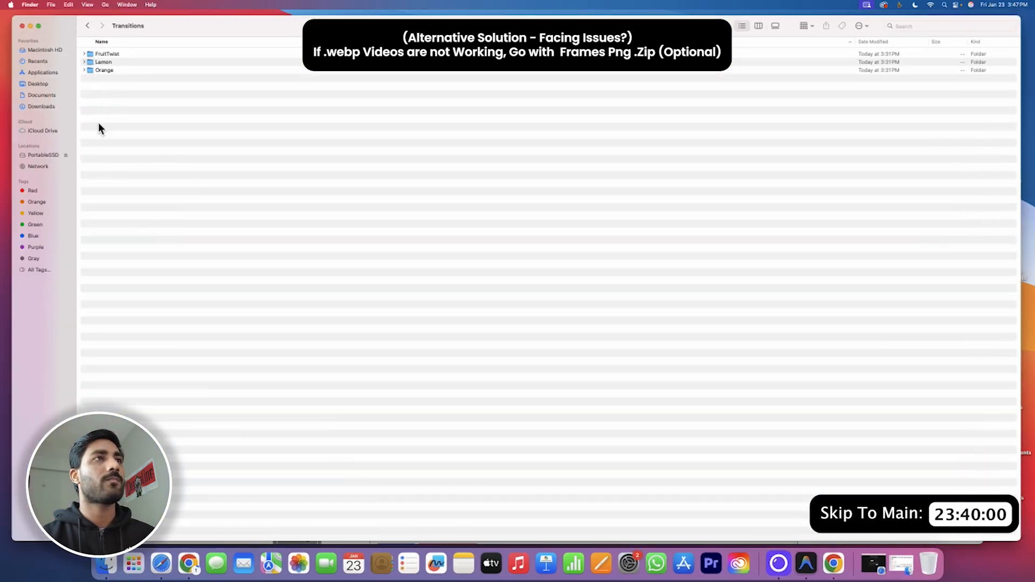
{"action": "left_click_drag", "start_coordinate": [115, 102], "coordinate": [158, 51]}
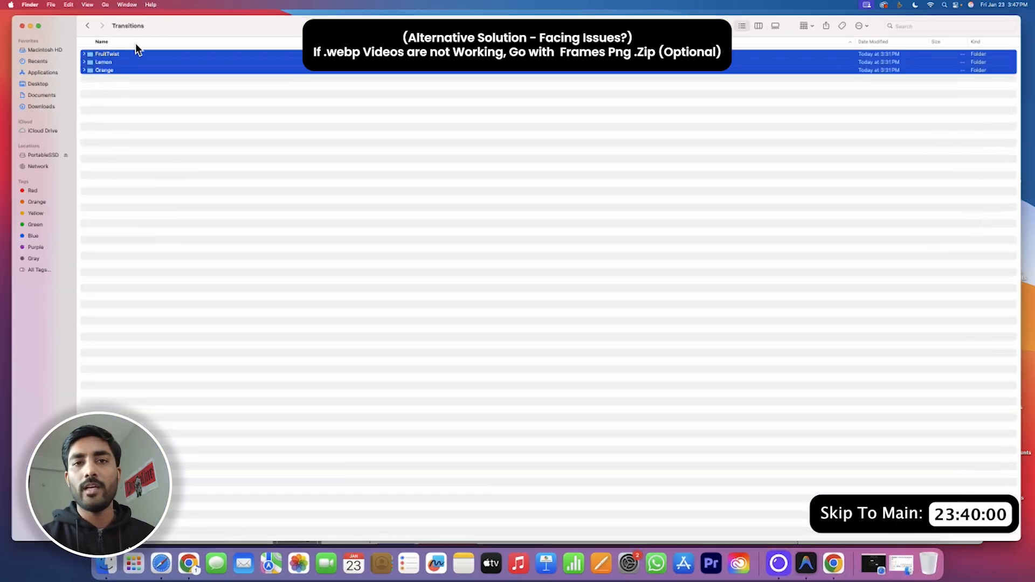
{"action": "left_click", "coordinate": [124, 123]}
{"action": "double_click", "coordinate": [105, 53]}
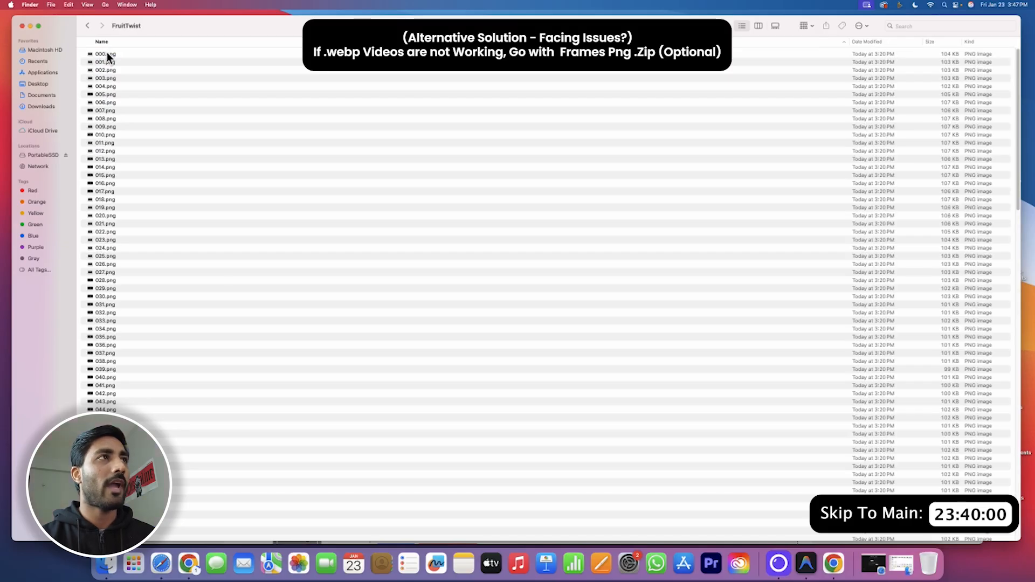
{"action": "left_click", "coordinate": [726, 25]}
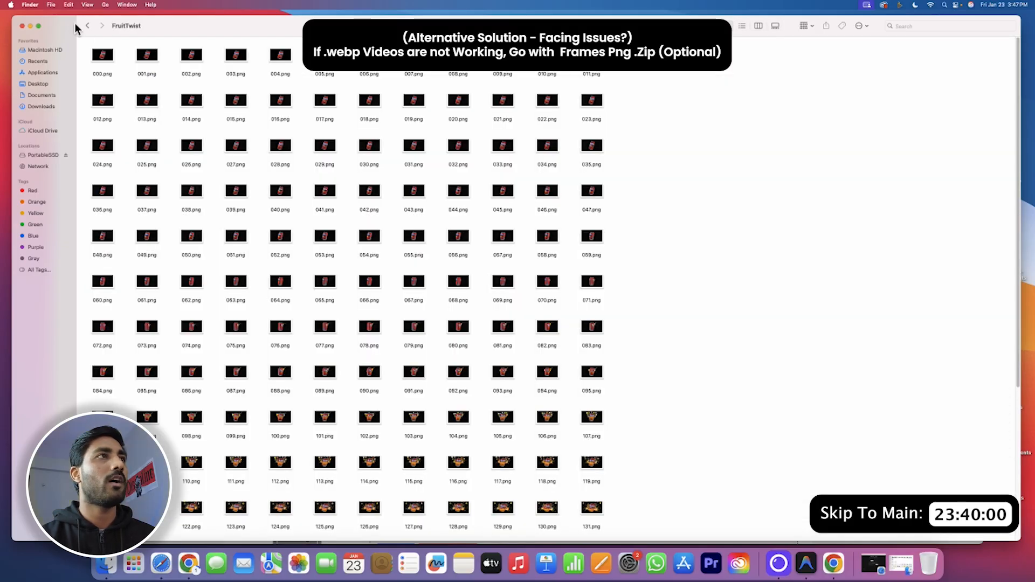
{"action": "scroll", "coordinate": [722, 467], "scroll_direction": "down", "scroll_amount": 2}
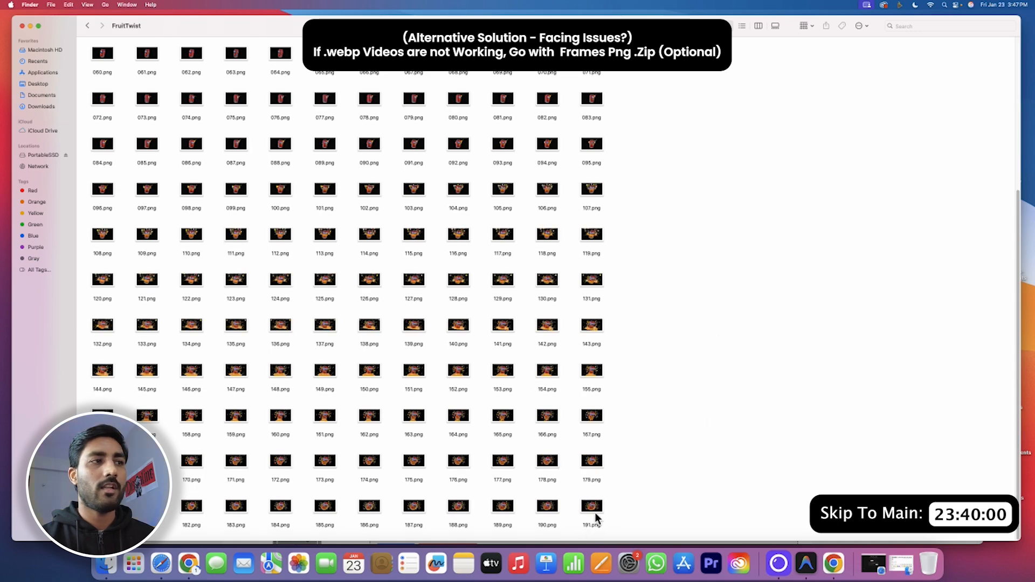
{"action": "scroll", "coordinate": [745, 404], "scroll_direction": "up", "scroll_amount": 5}
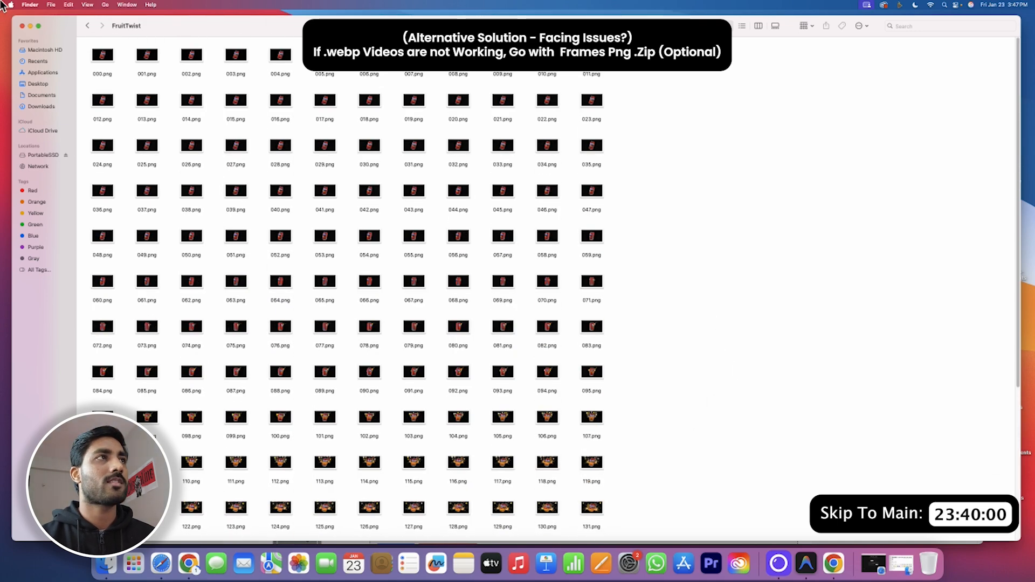
Check the PNG frames in the Lemon and Orange folders, then minimise the Finder window.
{"action": "left_click", "coordinate": [88, 26]}
{"action": "double_click", "coordinate": [102, 63]}
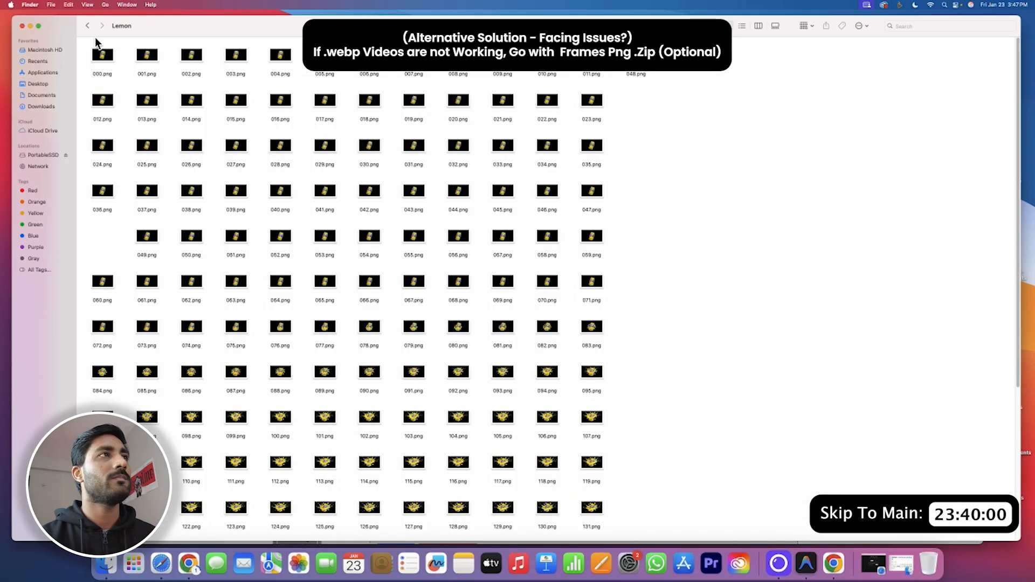
{"action": "left_click", "coordinate": [87, 26]}
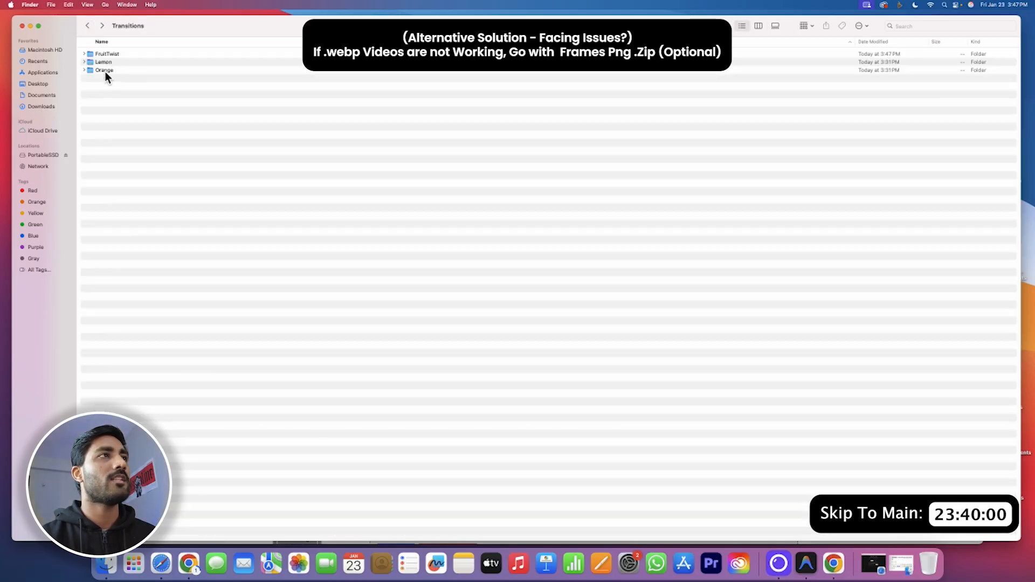
{"action": "left_click", "coordinate": [105, 71]}
{"action": "key", "text": "super+Down"}
{"action": "left_click", "coordinate": [30, 26]}
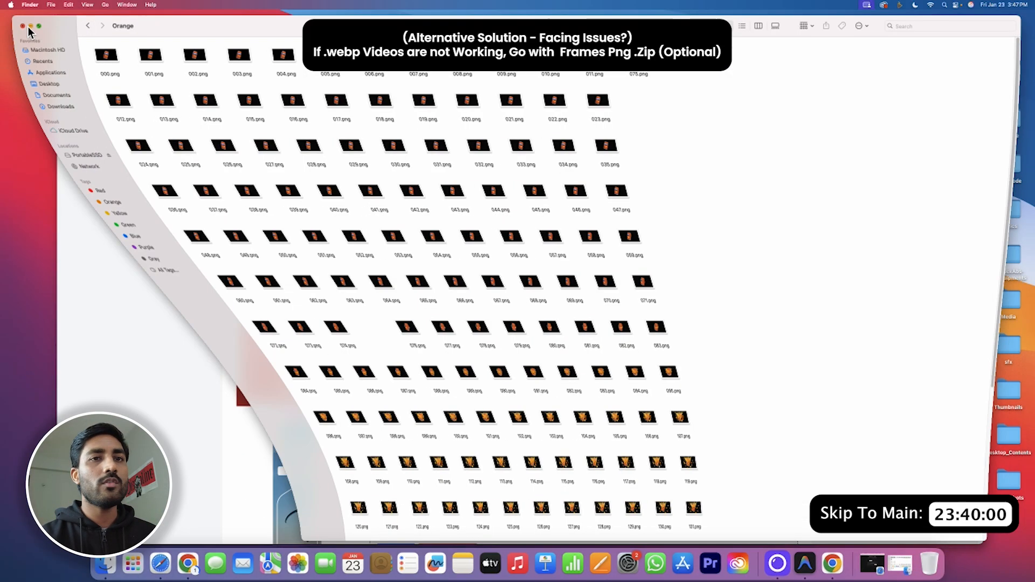
Switch to Antigravity and inspect the flavour folders under public/Transitions in the project.
{"action": "left_click", "coordinate": [791, 565]}
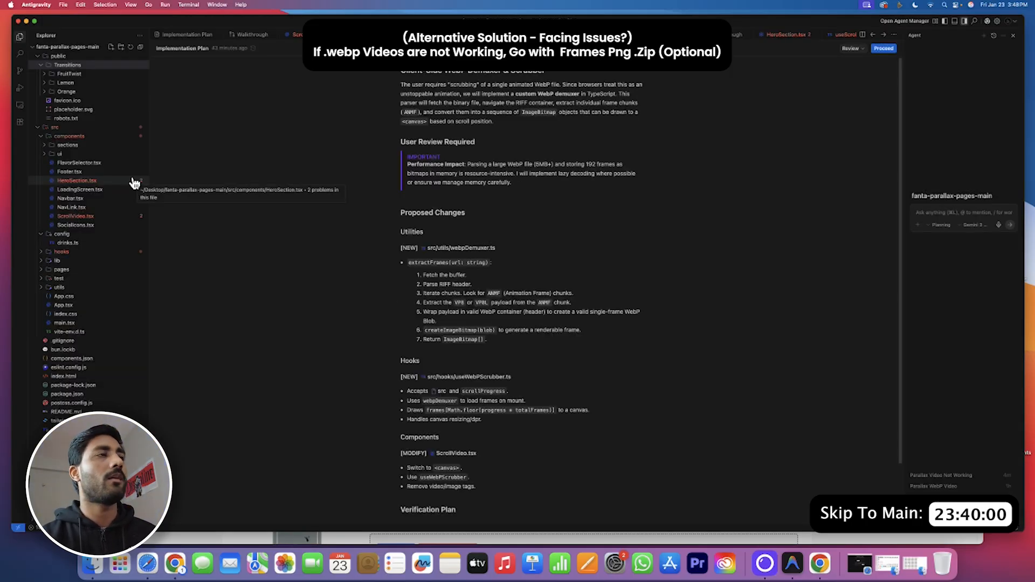
{"action": "left_click", "coordinate": [56, 73]}
{"action": "left_click", "coordinate": [44, 75]}
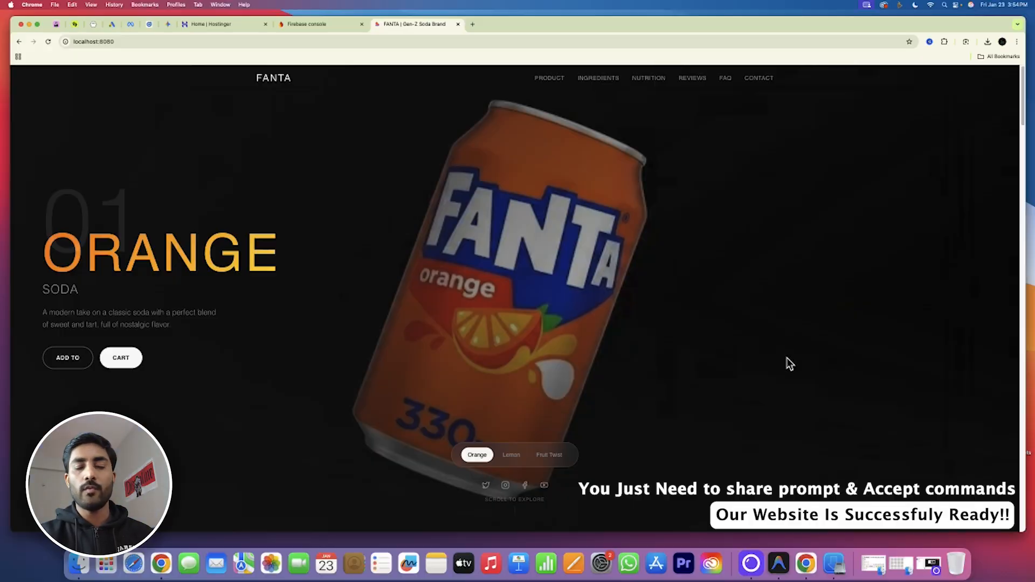
Preview the Orange can's scroll animation on the localhost:8080 site in Chrome.
{"action": "scroll", "coordinate": [787, 364], "scroll_direction": "down", "scroll_amount": 5}
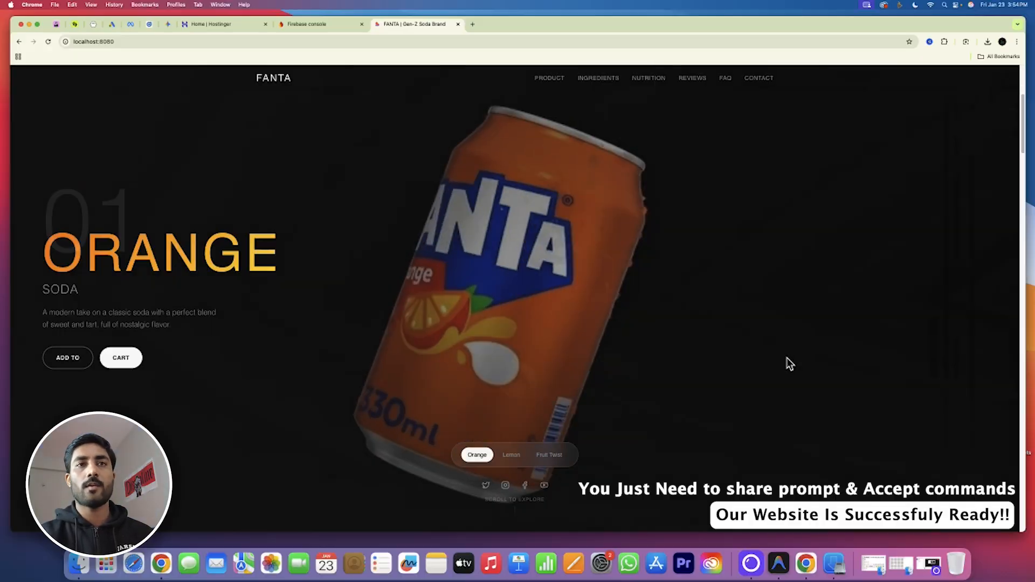
{"action": "scroll", "coordinate": [787, 358], "scroll_direction": "down", "scroll_amount": 3}
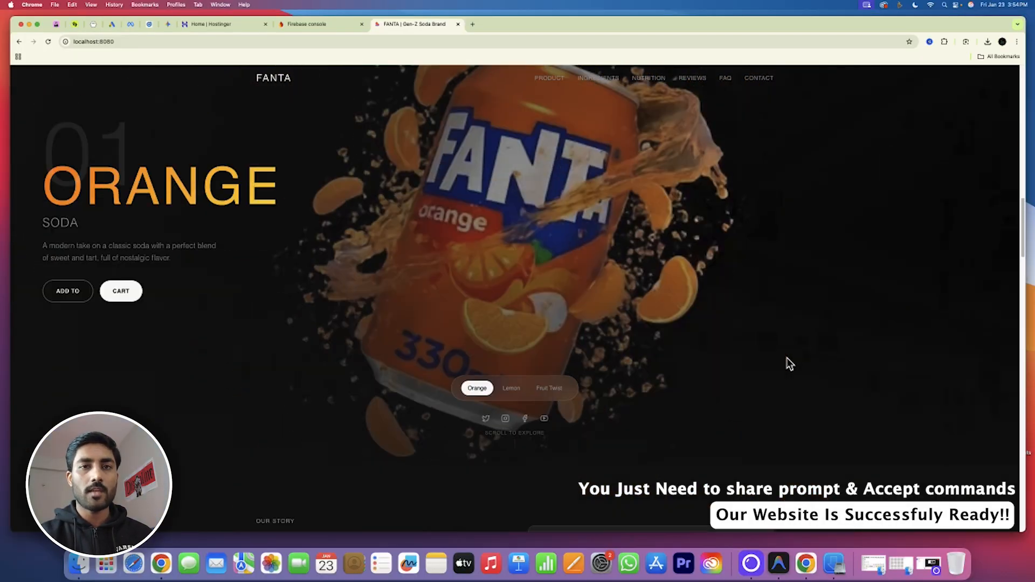
Switch to Antigravity and send the agent the prompt "Generate a static build.".
{"action": "left_click", "coordinate": [779, 564]}
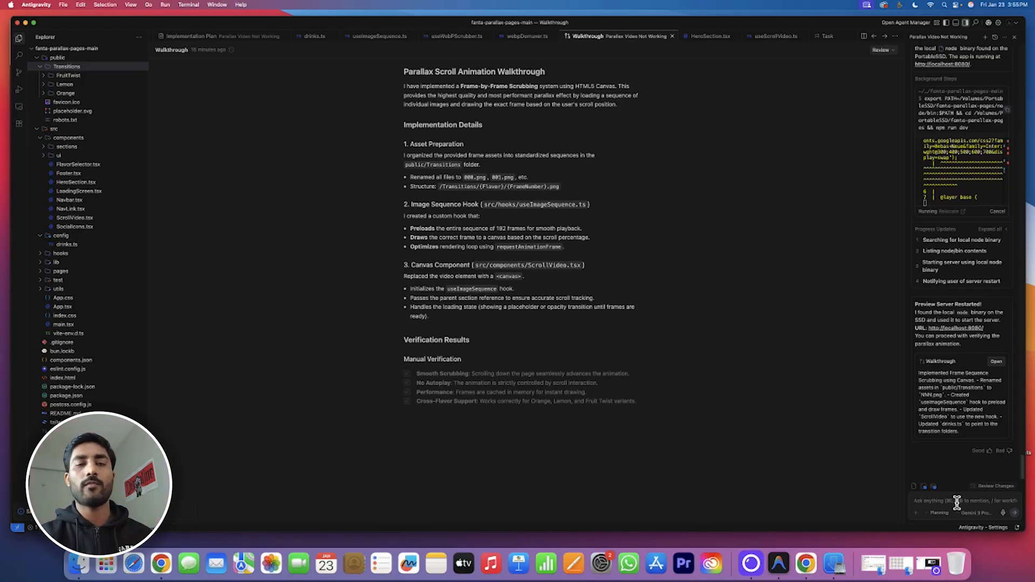
{"action": "key", "text": "Caps_Lock"}
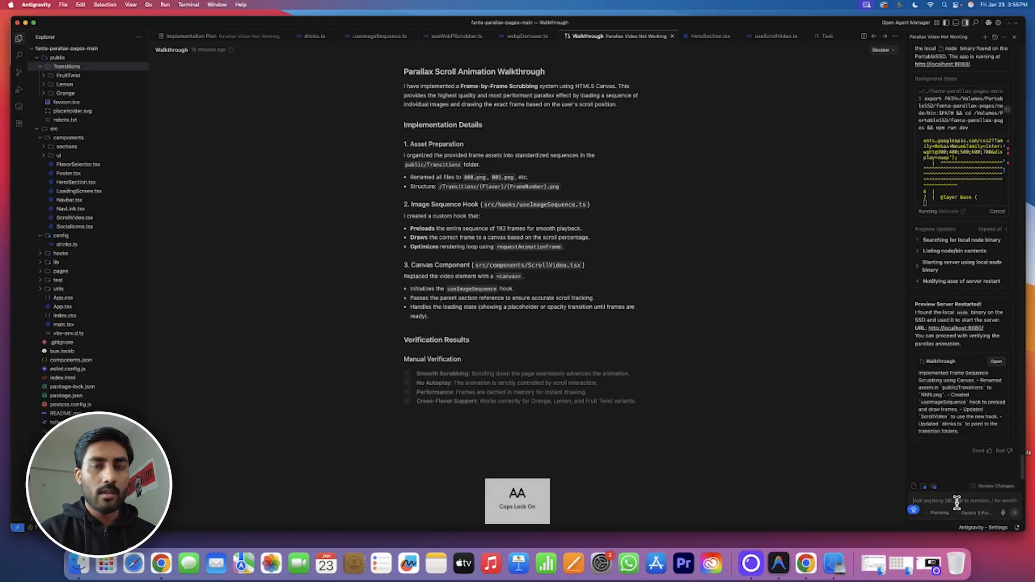
{"action": "type", "text": "Generat"}
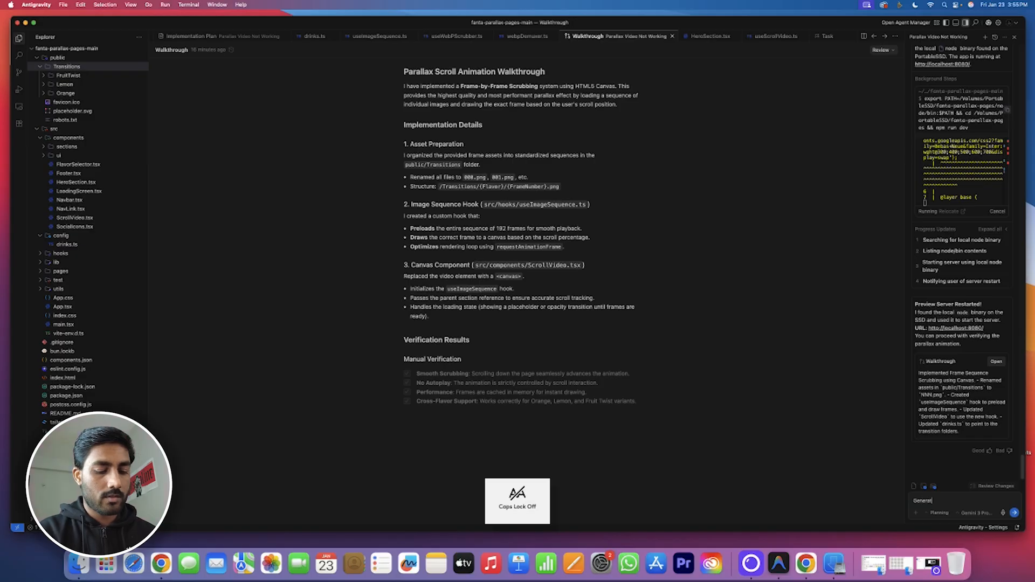
{"action": "type", "text": "e a sta"}
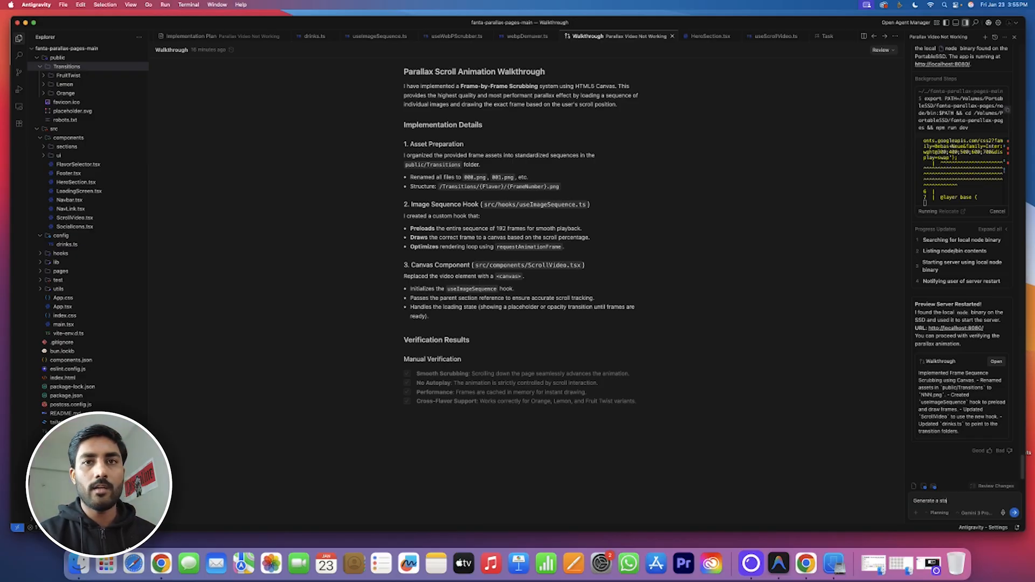
{"action": "type", "text": "tic build"}
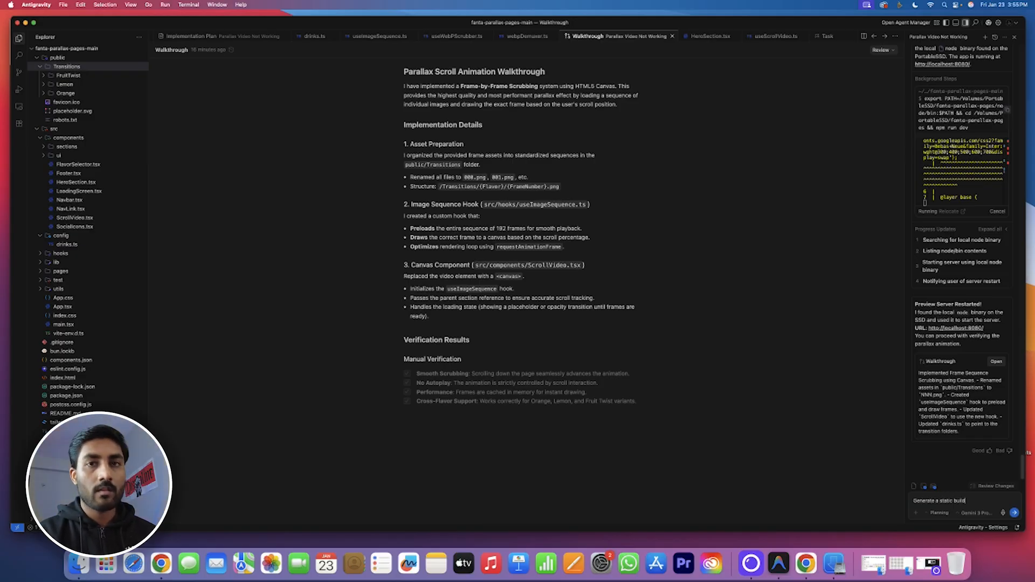
{"action": "type", "text": "."}
{"action": "key", "text": "Return"}
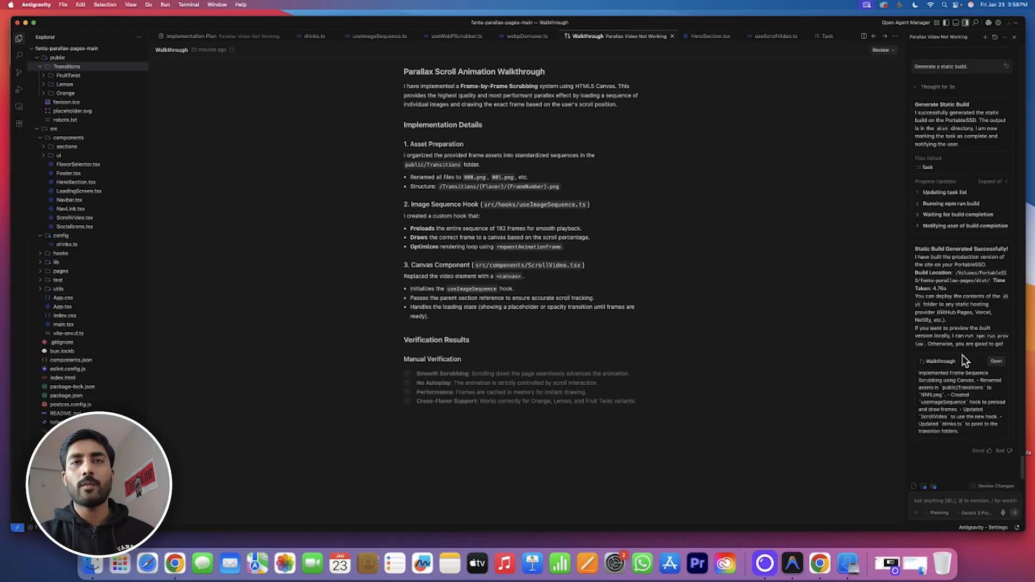
Check the build location in the agent's reply, then inspect the dist folder's contents under fanta-parallax-pages on PortableSSD in Finder.
{"action": "left_click_drag", "start_coordinate": [957, 272], "coordinate": [990, 286]}
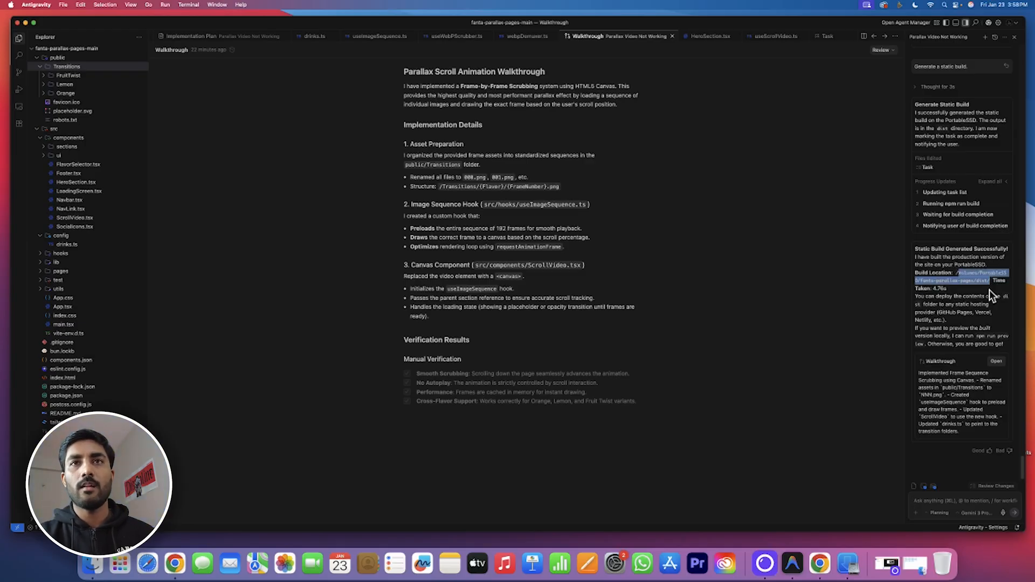
{"action": "left_click", "coordinate": [968, 296]}
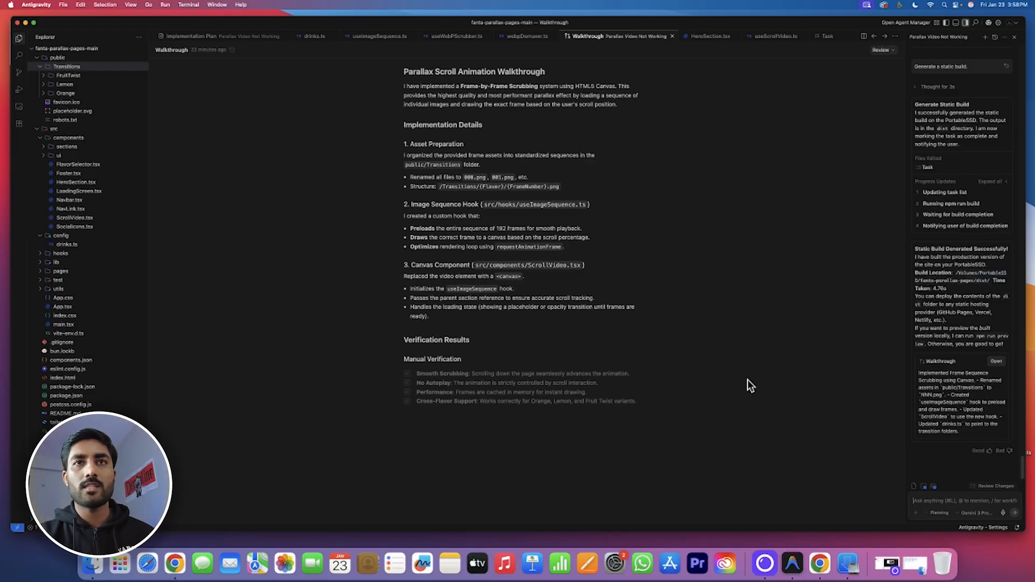
{"action": "left_click", "coordinate": [90, 565]}
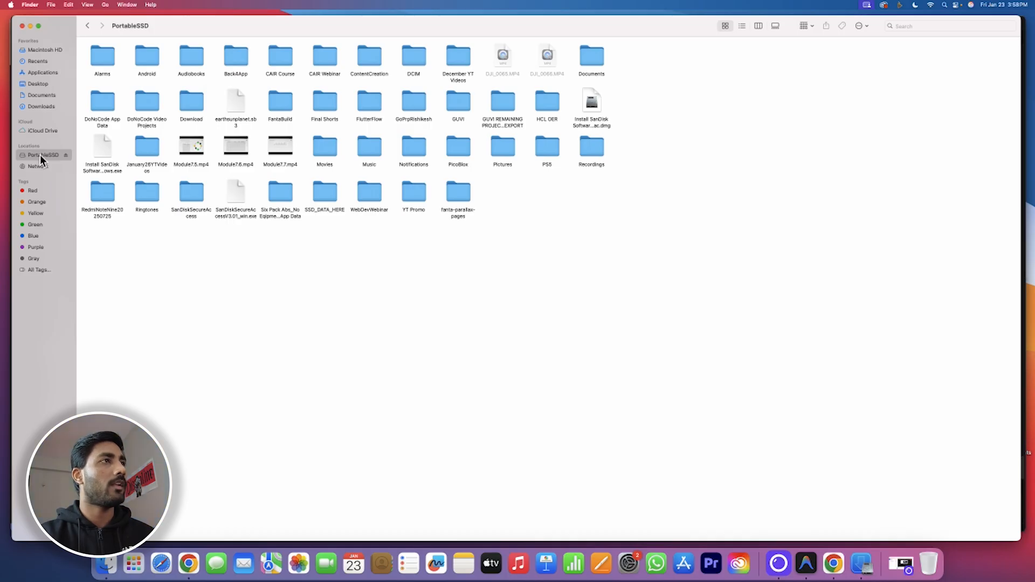
{"action": "left_click", "coordinate": [457, 193]}
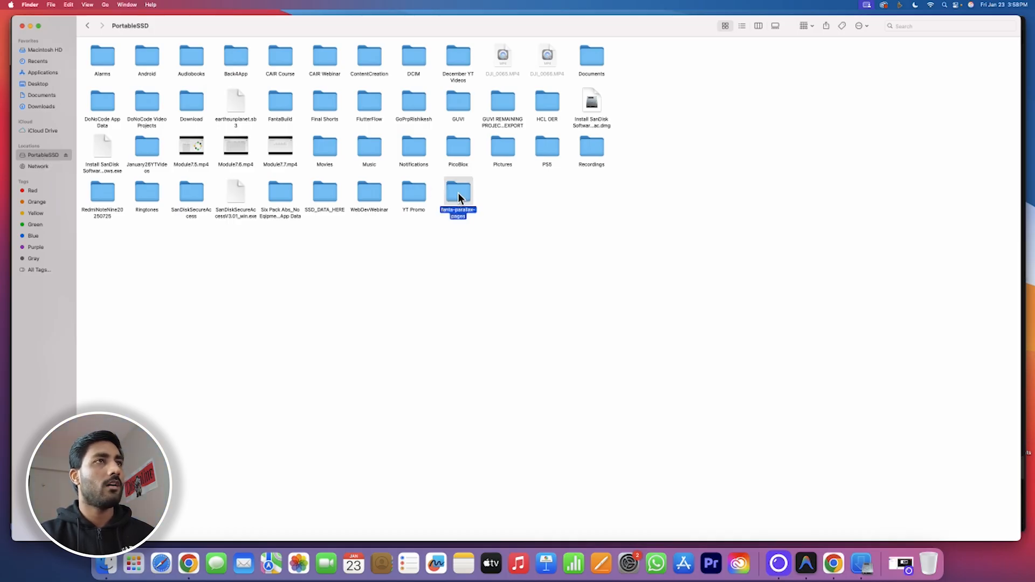
{"action": "double_click", "coordinate": [458, 194]}
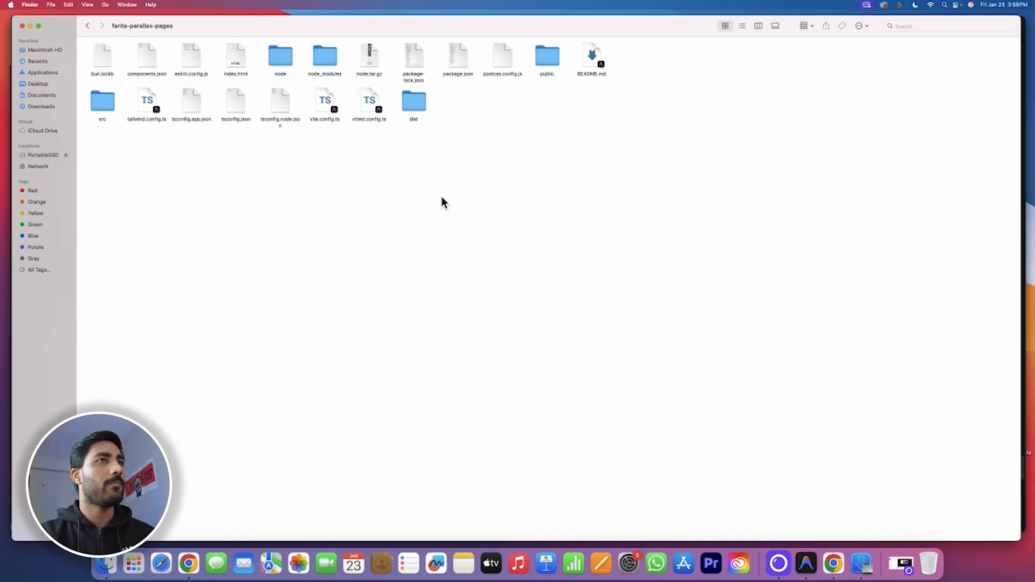
{"action": "double_click", "coordinate": [417, 109]}
{"action": "left_click", "coordinate": [87, 26]}
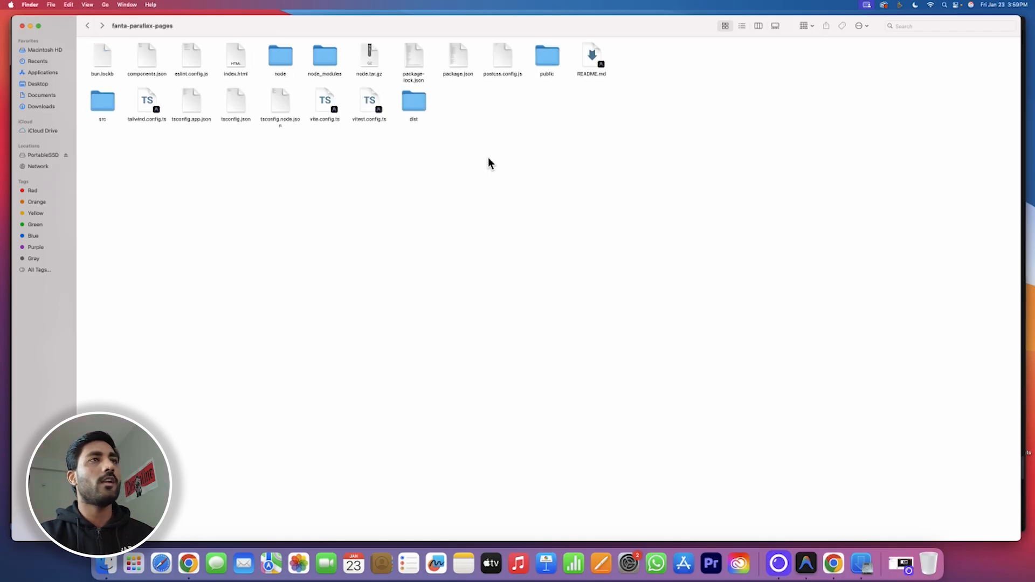
{"action": "left_click", "coordinate": [418, 102]}
{"action": "double_click", "coordinate": [418, 102]}
{"action": "left_click_drag", "start_coordinate": [406, 49], "coordinate": [97, 58]}
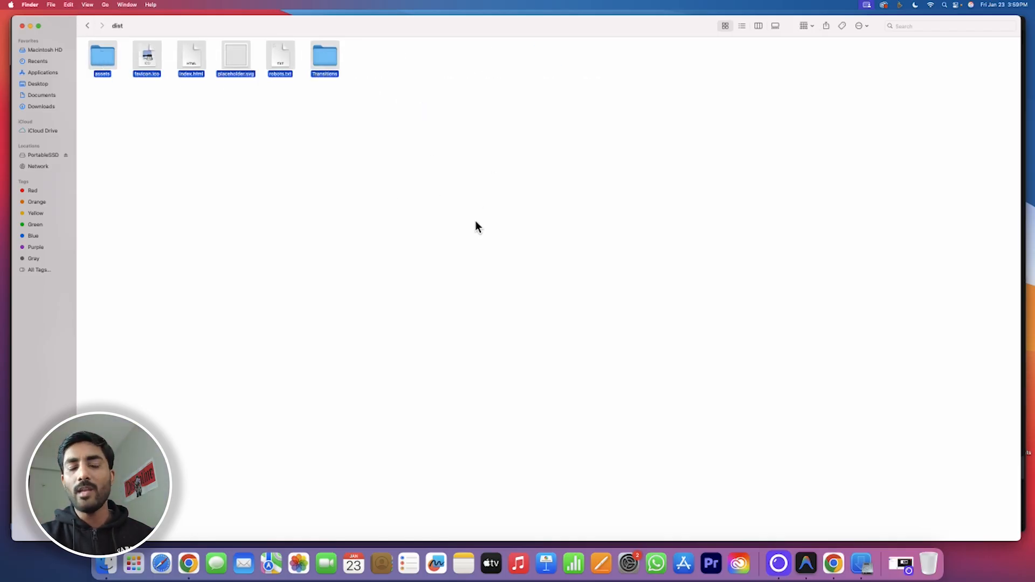
{"action": "left_click", "coordinate": [270, 93]}
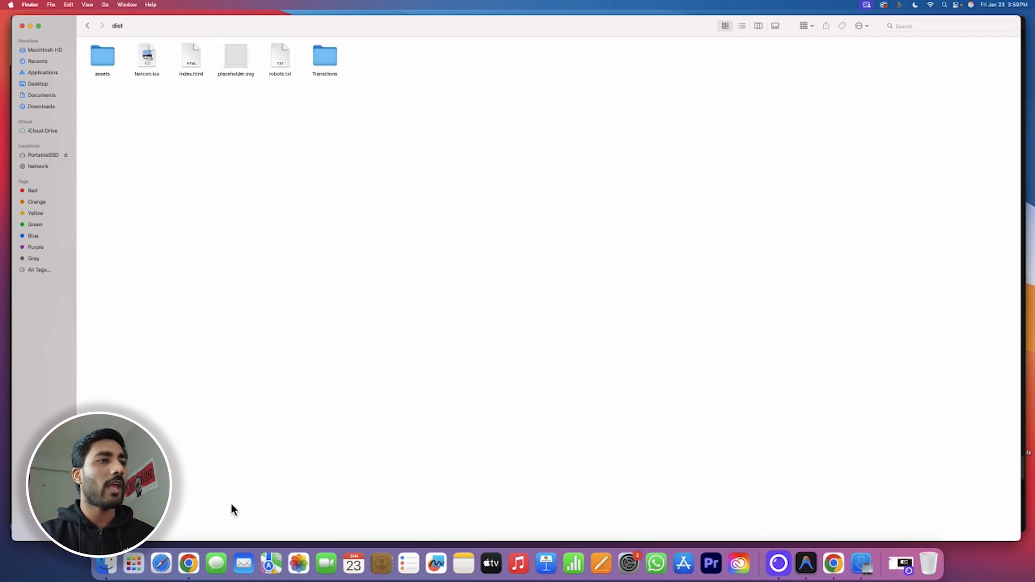
In Hostinger in Chrome, add a Custom PHP/HTML website, skipping the audience question and using a temporary domain.
{"action": "left_click", "coordinate": [188, 563]}
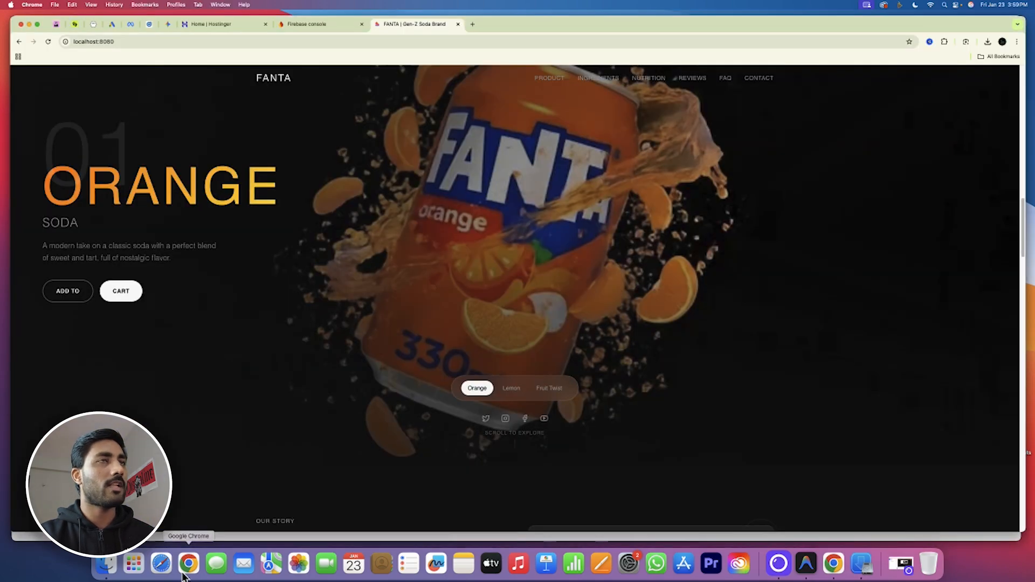
{"action": "left_click", "coordinate": [212, 27]}
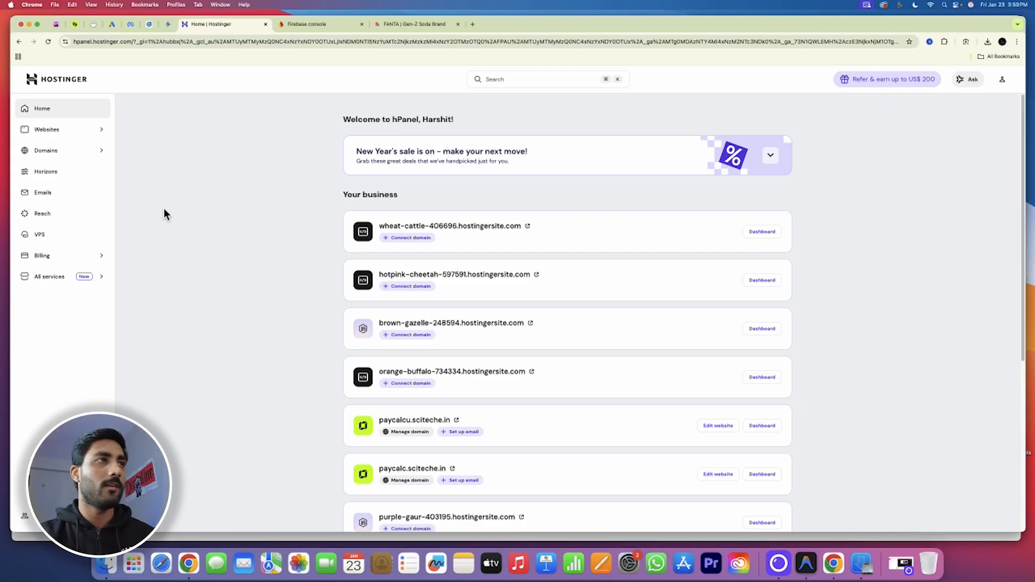
{"action": "left_click", "coordinate": [53, 131]}
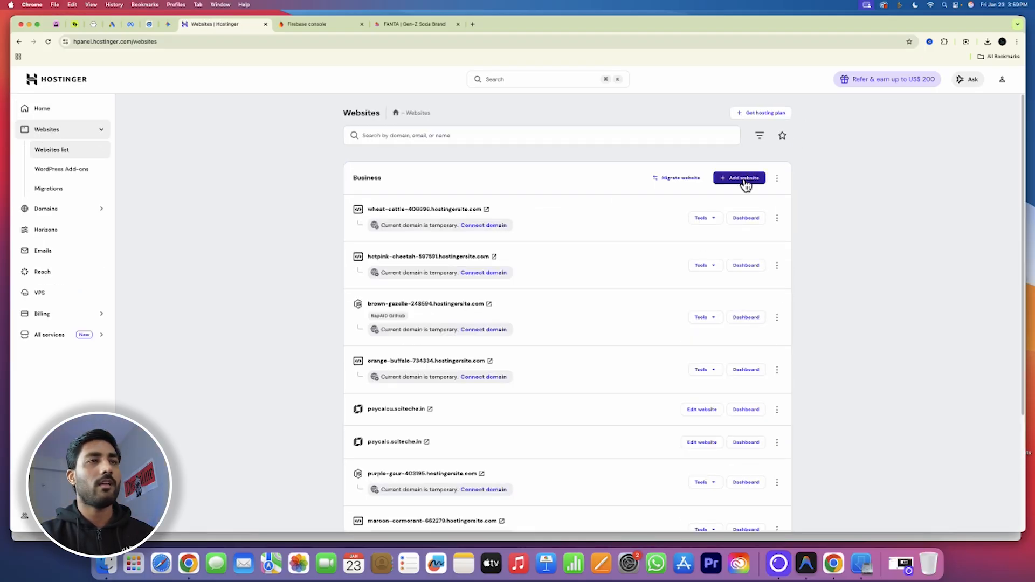
{"action": "left_click", "coordinate": [745, 183]}
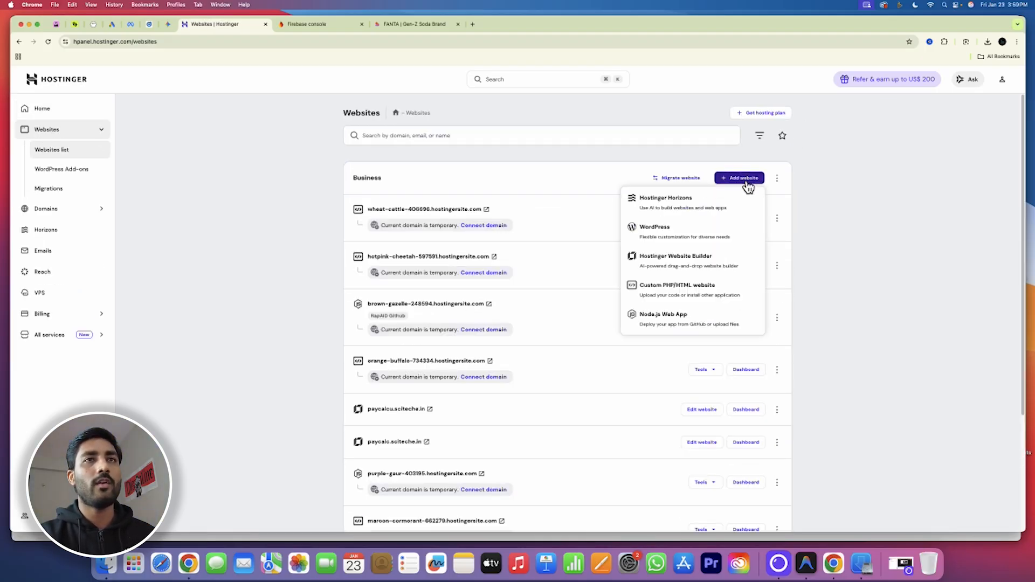
{"action": "left_click", "coordinate": [697, 297]}
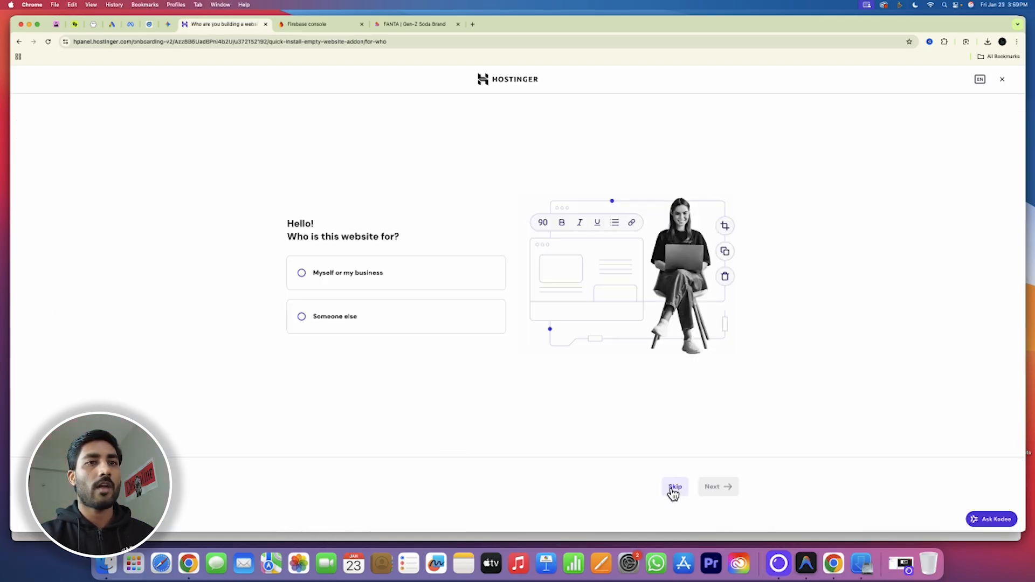
{"action": "left_click", "coordinate": [672, 488]}
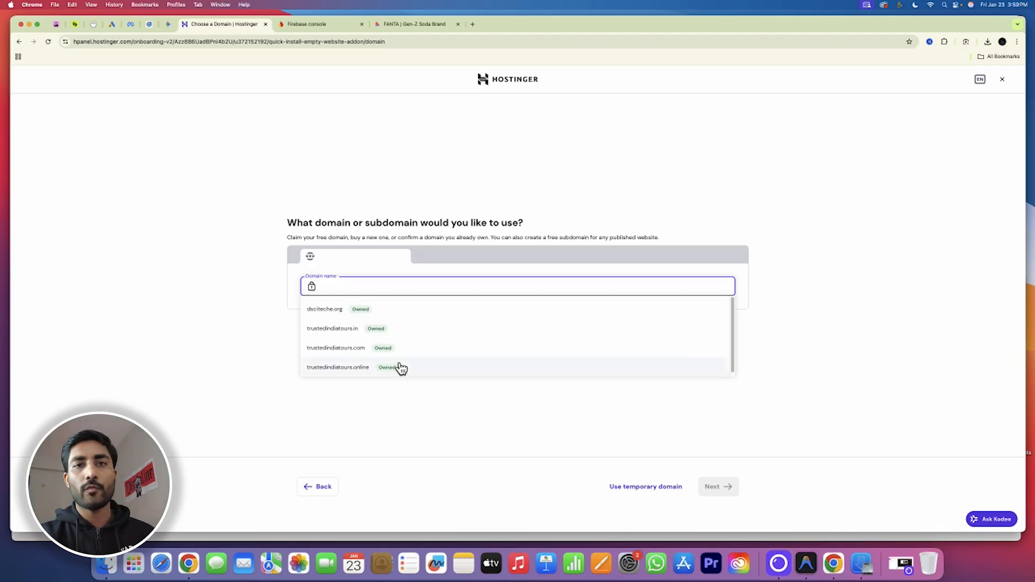
{"action": "left_click", "coordinate": [618, 490]}
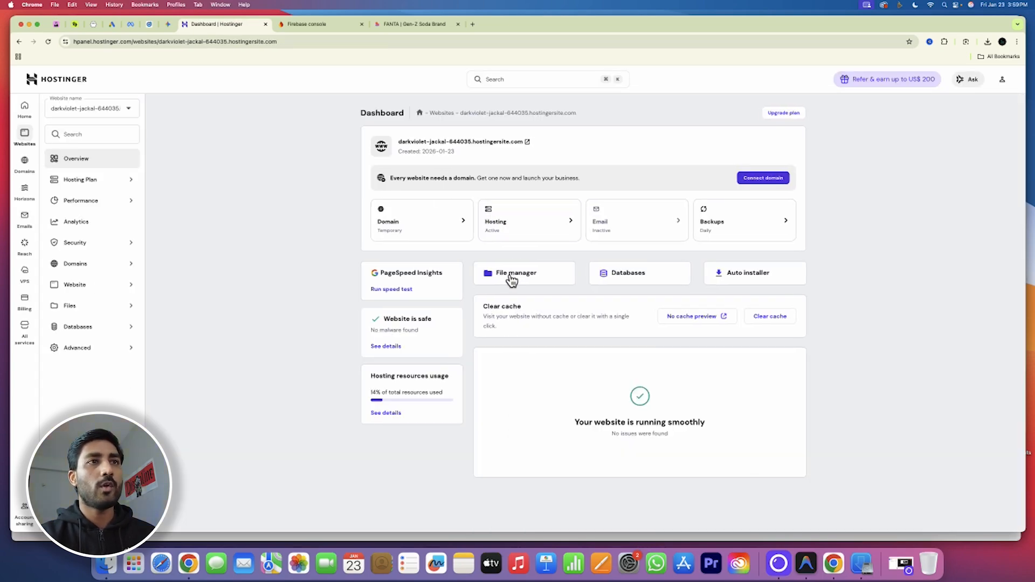
View the new site's default page, then delete default.php from public_html in Hostinger's File manager.
{"action": "left_click", "coordinate": [444, 142]}
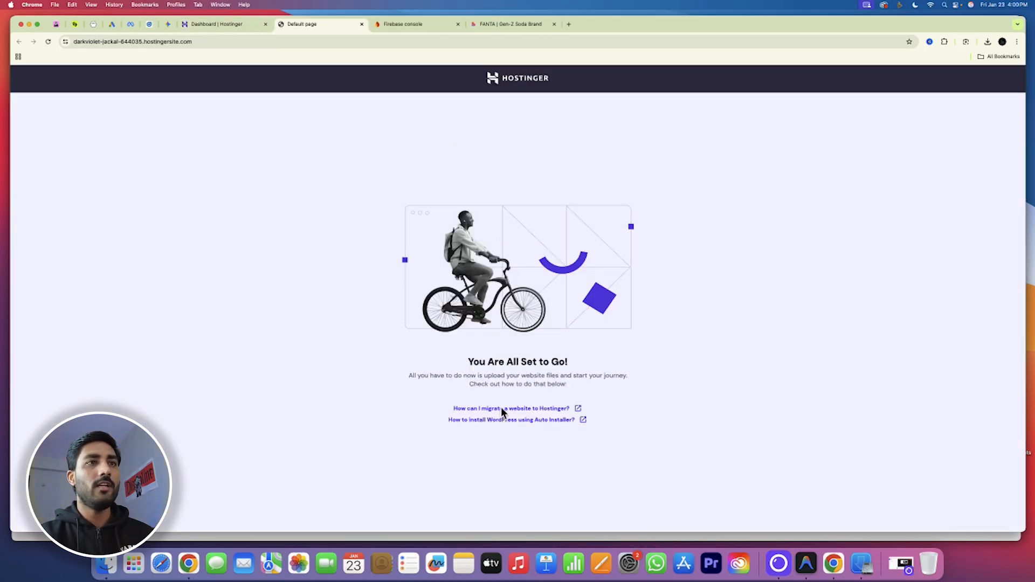
{"action": "left_click", "coordinate": [212, 25]}
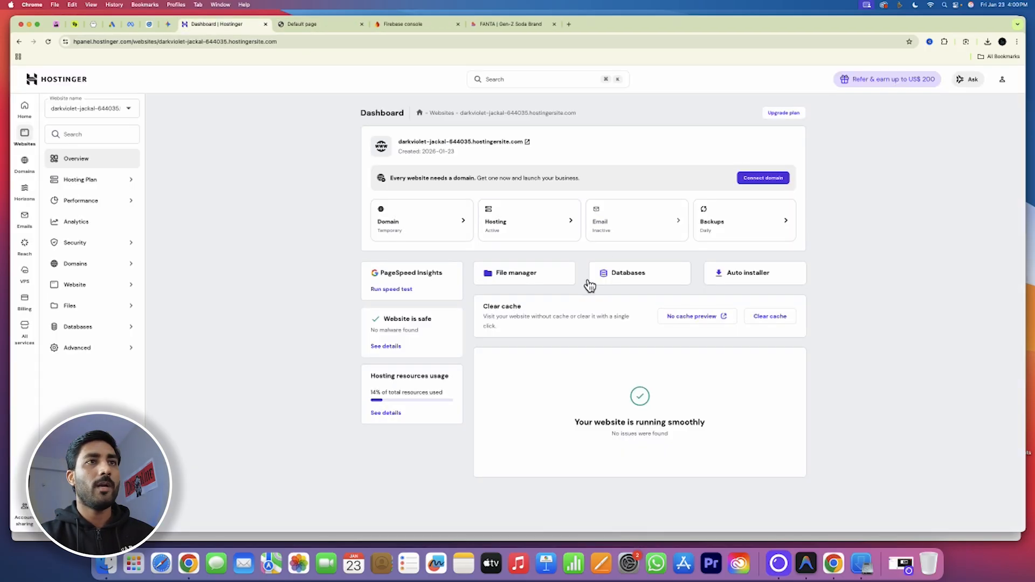
{"action": "left_click", "coordinate": [538, 275]}
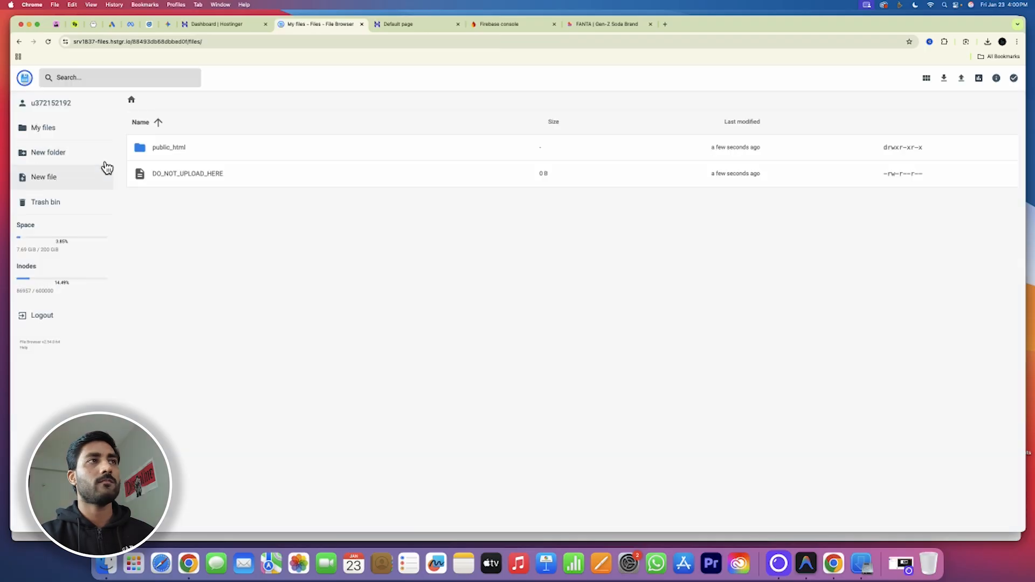
{"action": "double_click", "coordinate": [169, 150]}
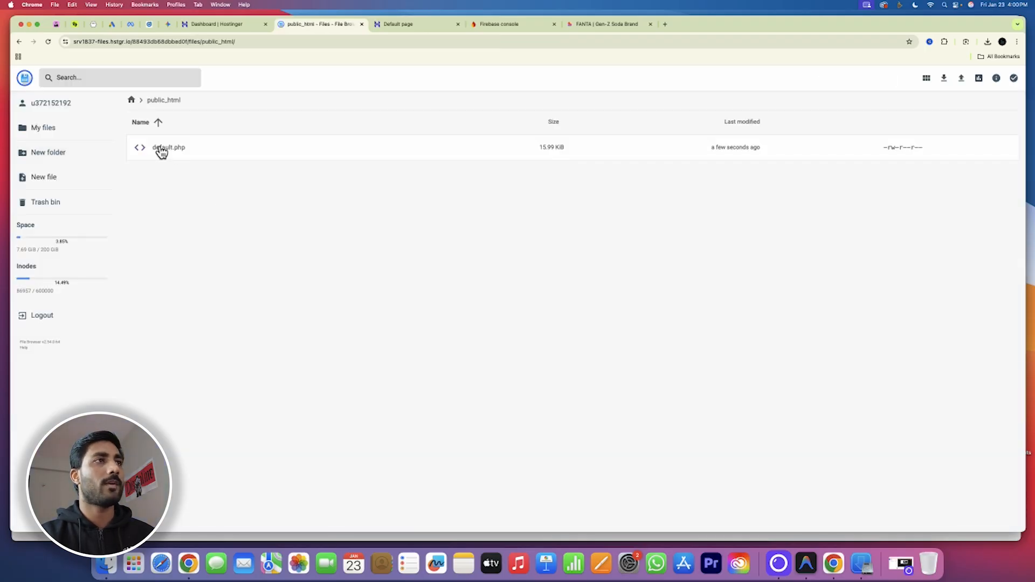
{"action": "left_click", "coordinate": [174, 156]}
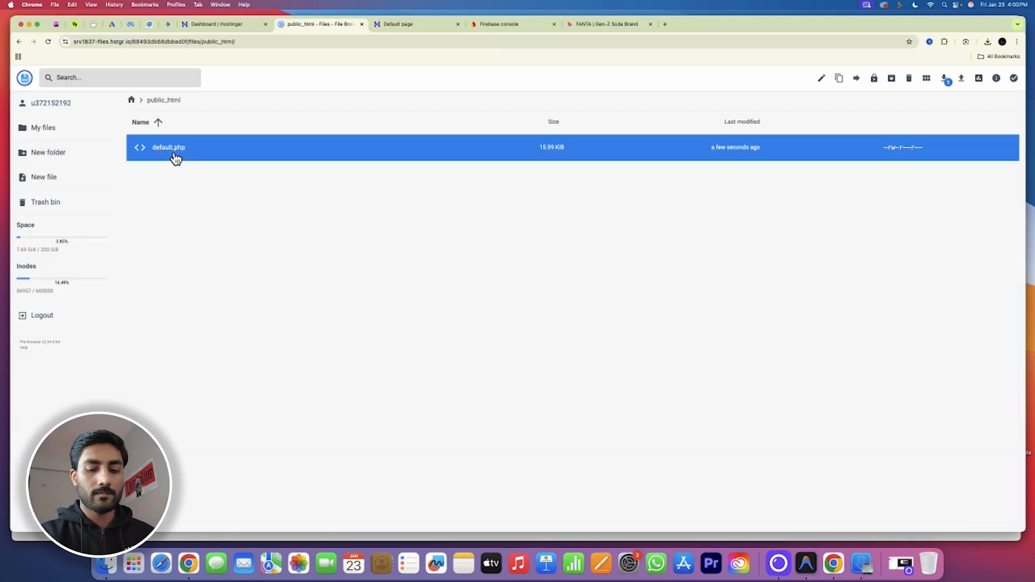
{"action": "key", "text": "Delete"}
{"action": "left_click", "coordinate": [572, 318]}
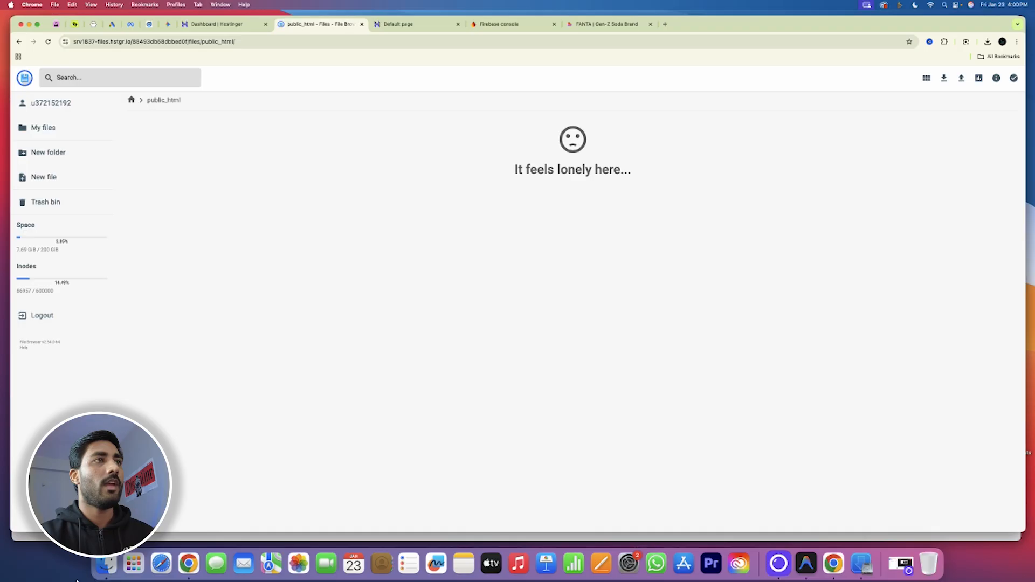
Upload all files and folders from the local dist folder in Finder into public_html.
{"action": "left_click", "coordinate": [105, 575]}
{"action": "left_click_drag", "start_coordinate": [156, 28], "coordinate": [416, 144]}
{"action": "left_click_drag", "start_coordinate": [668, 193], "coordinate": [186, 145]}
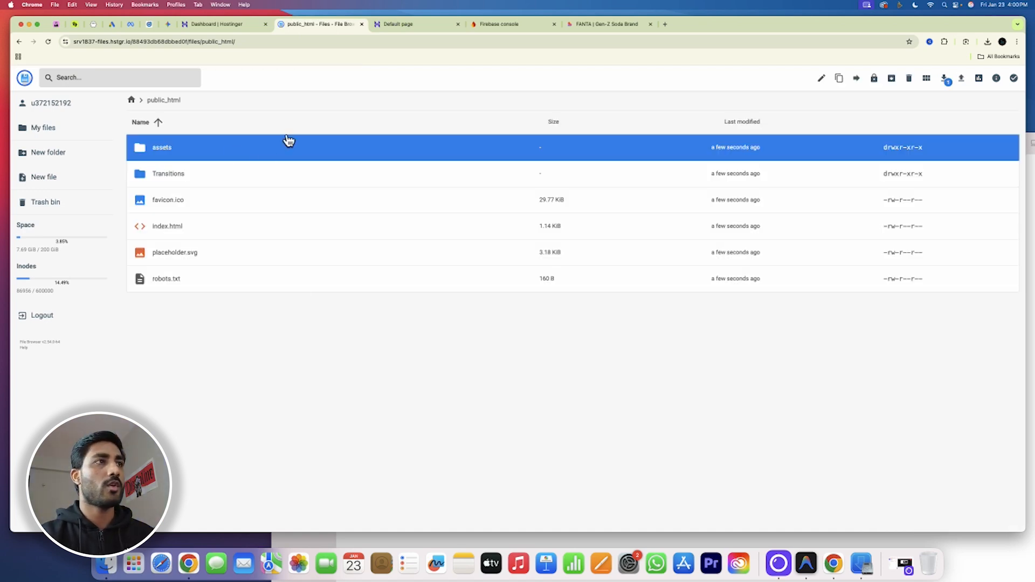
Check the Orange can's scroll animation on the localhost:8080 site for comparison.
{"action": "left_click", "coordinate": [596, 23]}
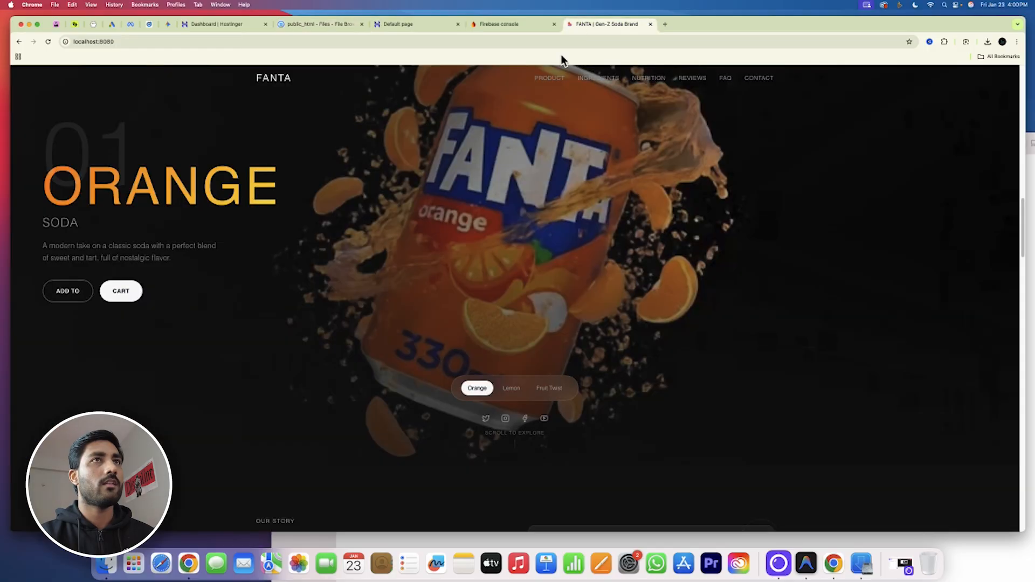
{"action": "scroll", "coordinate": [240, 321], "scroll_direction": "down", "scroll_amount": 3}
{"action": "scroll", "coordinate": [157, 176], "scroll_direction": "up", "scroll_amount": 5}
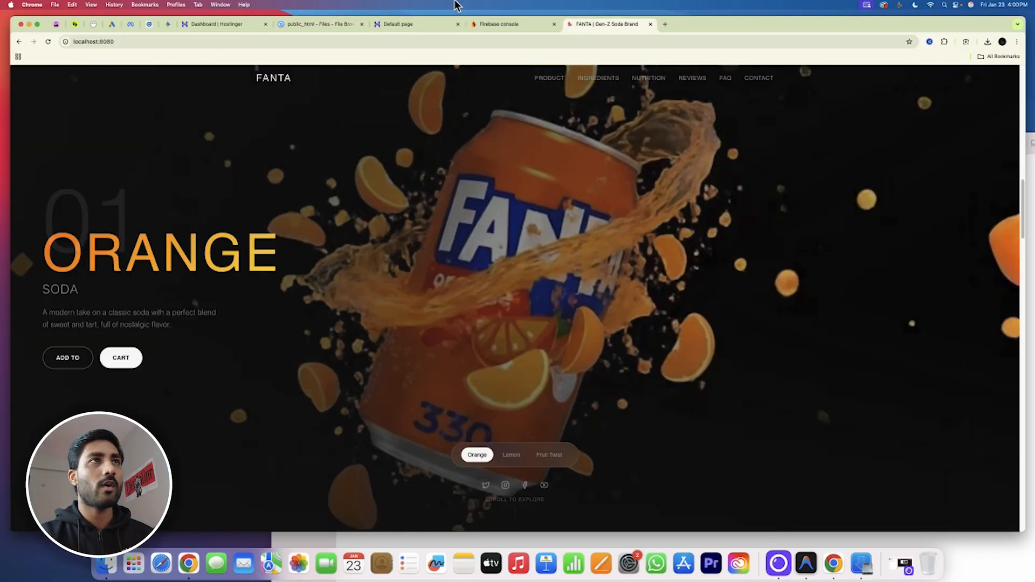
Reload the hosted site on its temporary Hostinger domain and preview the Orange can's scroll animation in both directions.
{"action": "left_click", "coordinate": [409, 24]}
{"action": "left_click", "coordinate": [48, 43]}
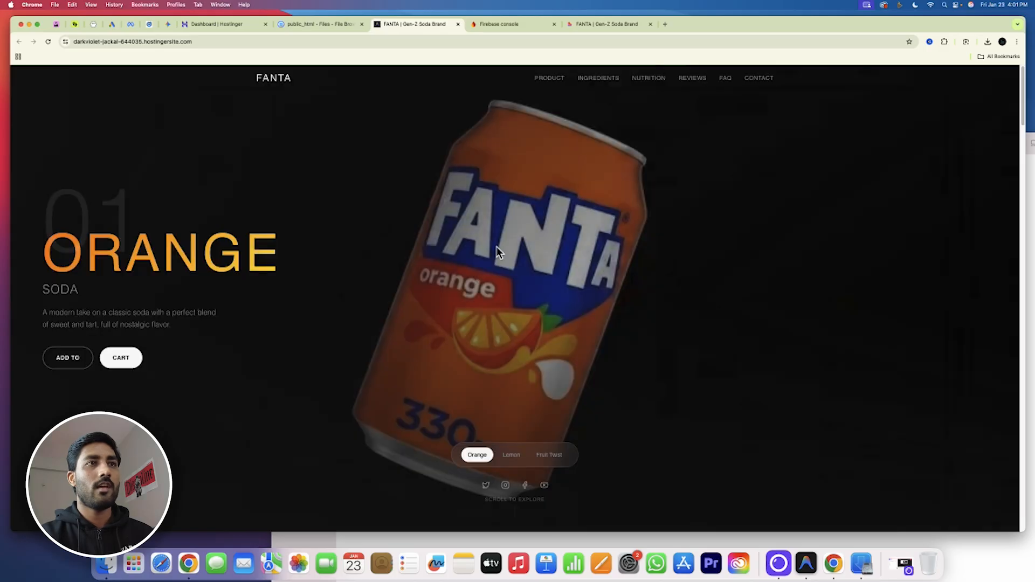
{"action": "scroll", "coordinate": [662, 393], "scroll_direction": "down", "scroll_amount": 3}
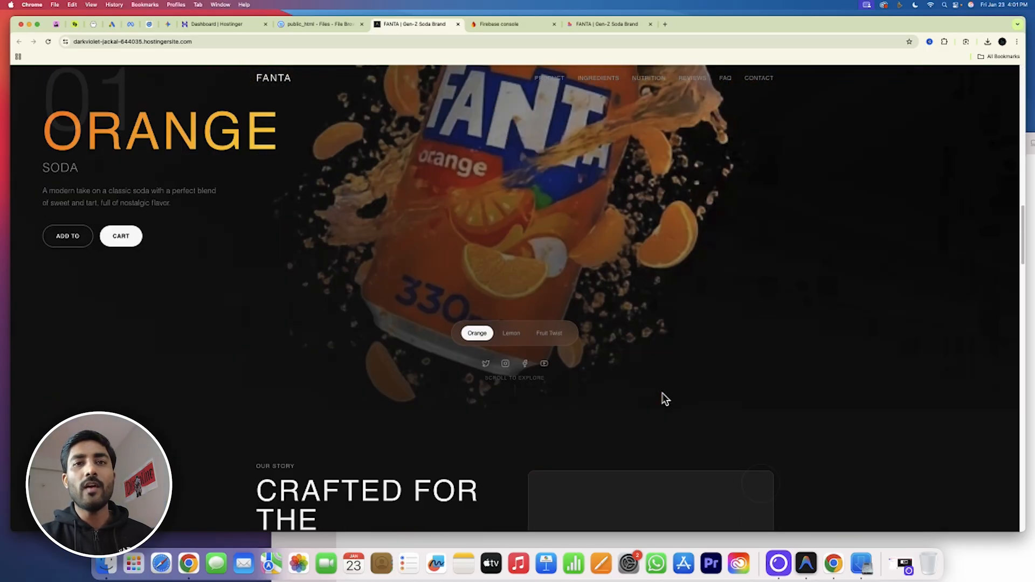
{"action": "scroll", "coordinate": [662, 393], "scroll_direction": "up", "scroll_amount": 5}
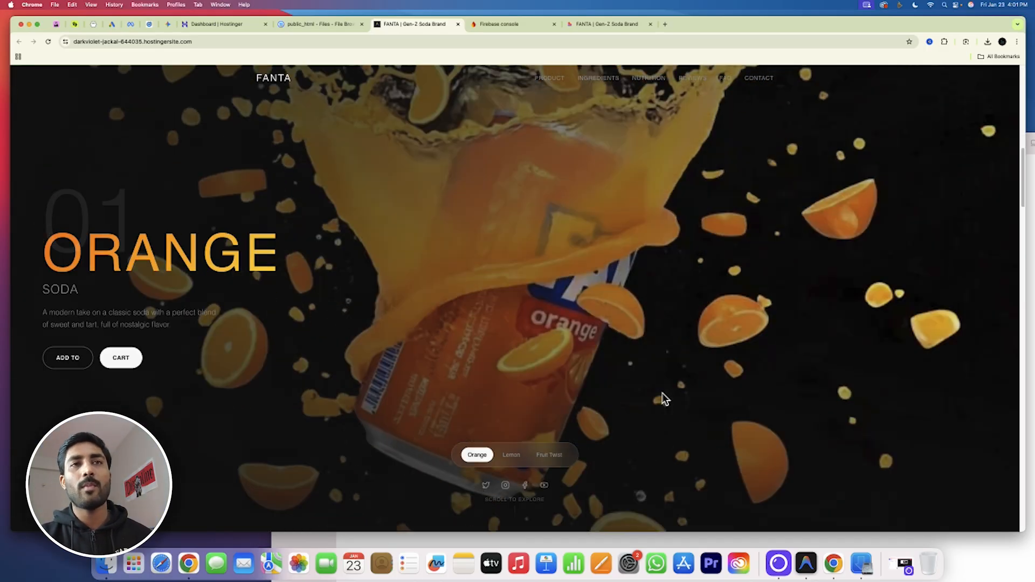
{"action": "left_click", "coordinate": [75, 42]}
{"action": "scroll", "coordinate": [619, 284], "scroll_direction": "down", "scroll_amount": 3}
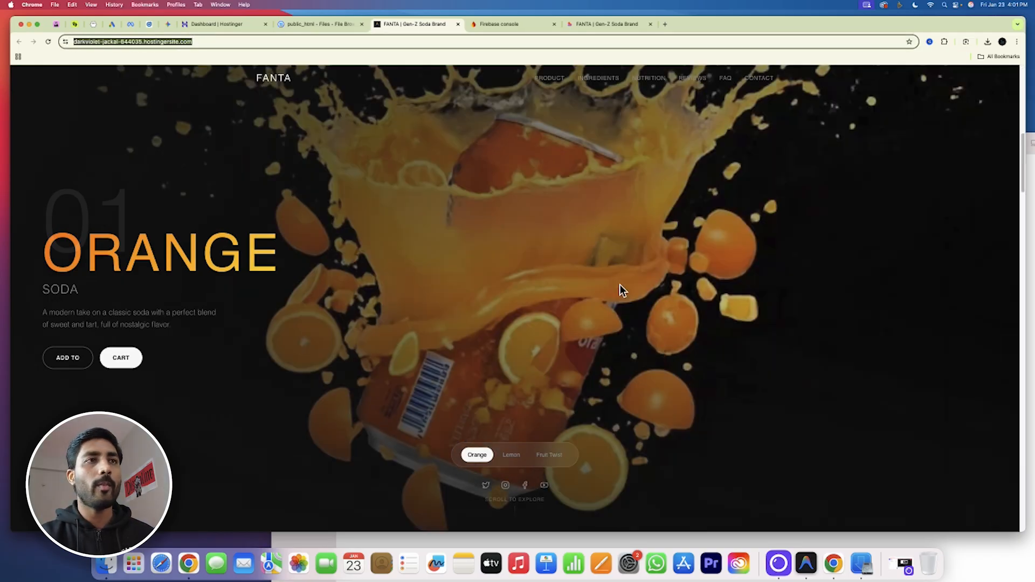
{"action": "scroll", "coordinate": [620, 284], "scroll_direction": "down", "scroll_amount": 5}
{"action": "scroll", "coordinate": [620, 283], "scroll_direction": "up", "scroll_amount": 5}
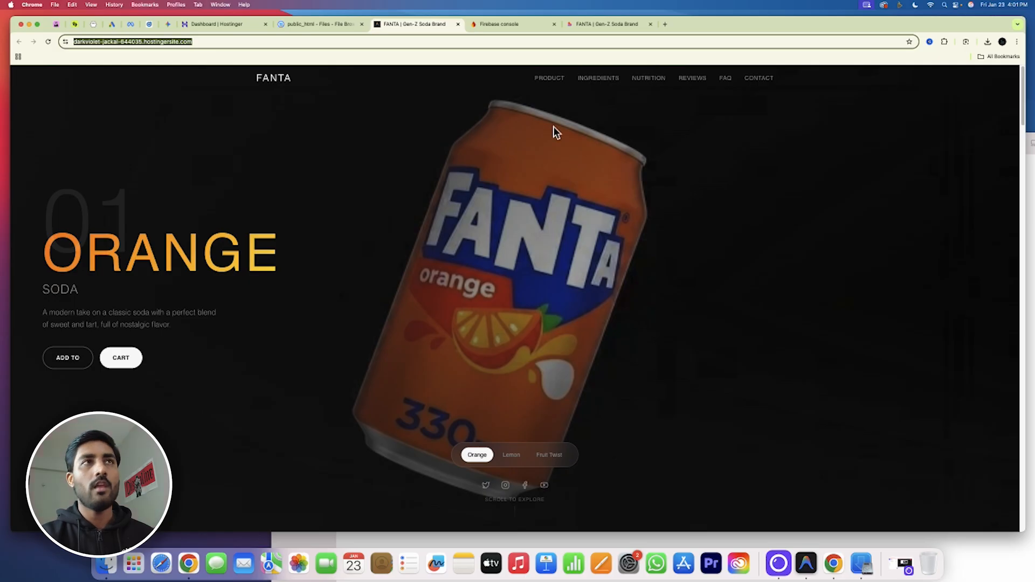
Switch to the Firebase console home page.
{"action": "left_click", "coordinate": [503, 26]}
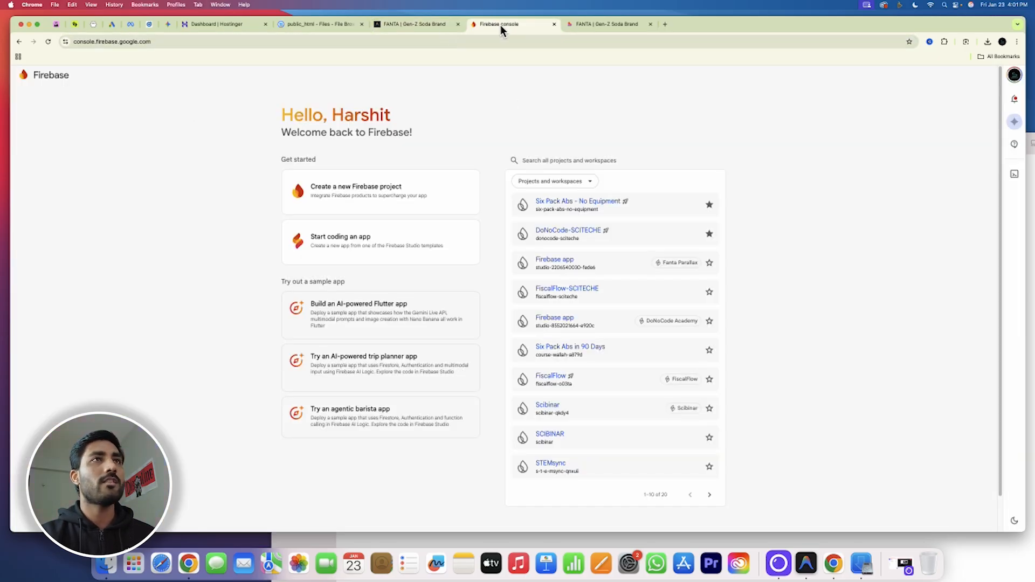